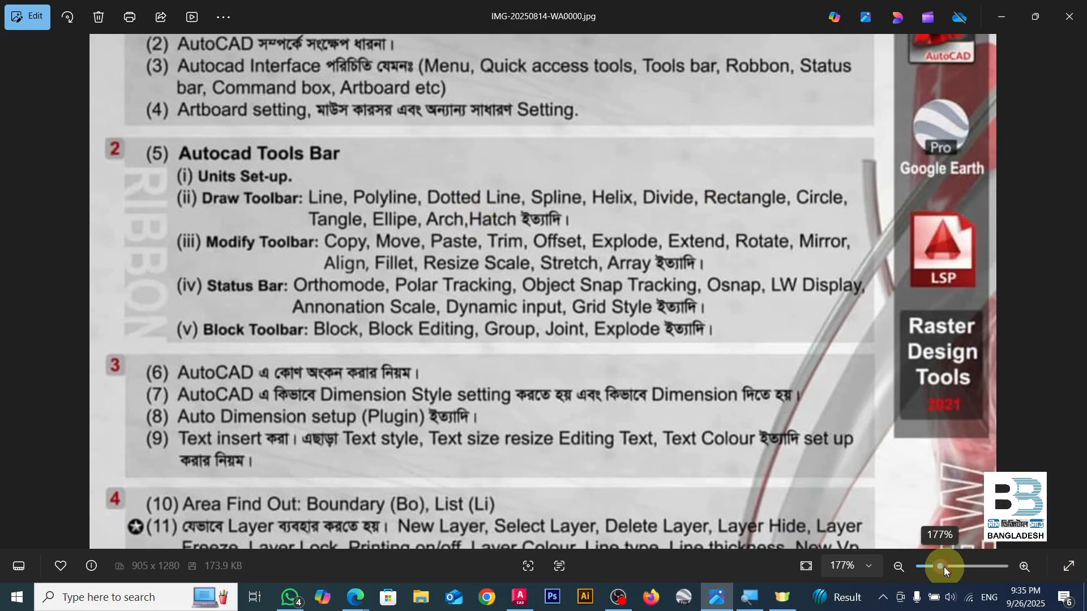
- Examine the AutoCAD course outline image, focusing on the toolbar topics in section 2 and the dimension and text topics in section 3
scroll(639, 422, down, 3)
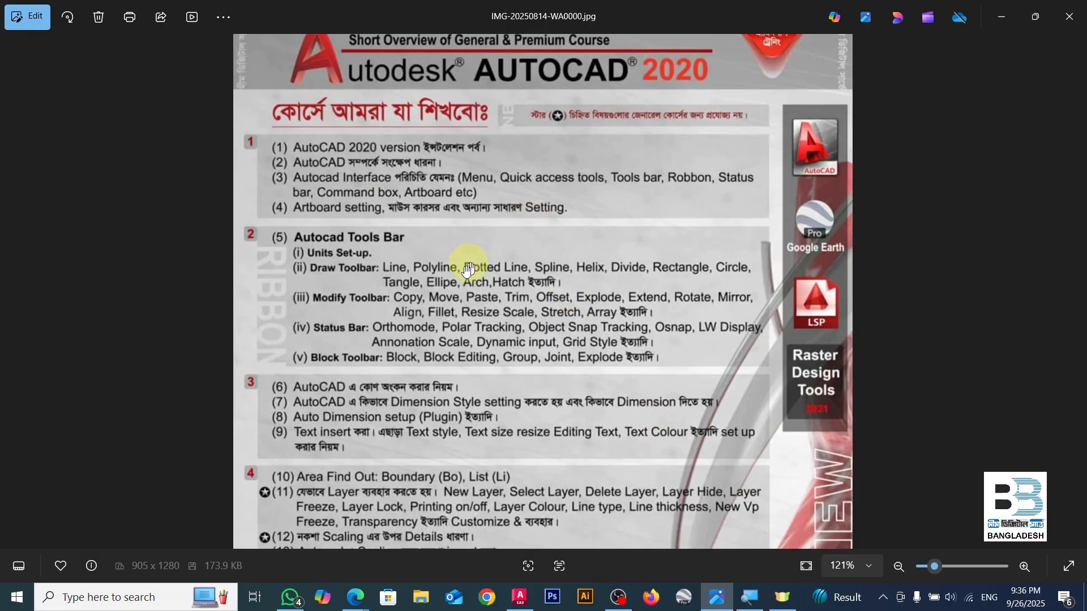
scroll(473, 250, up, 5)
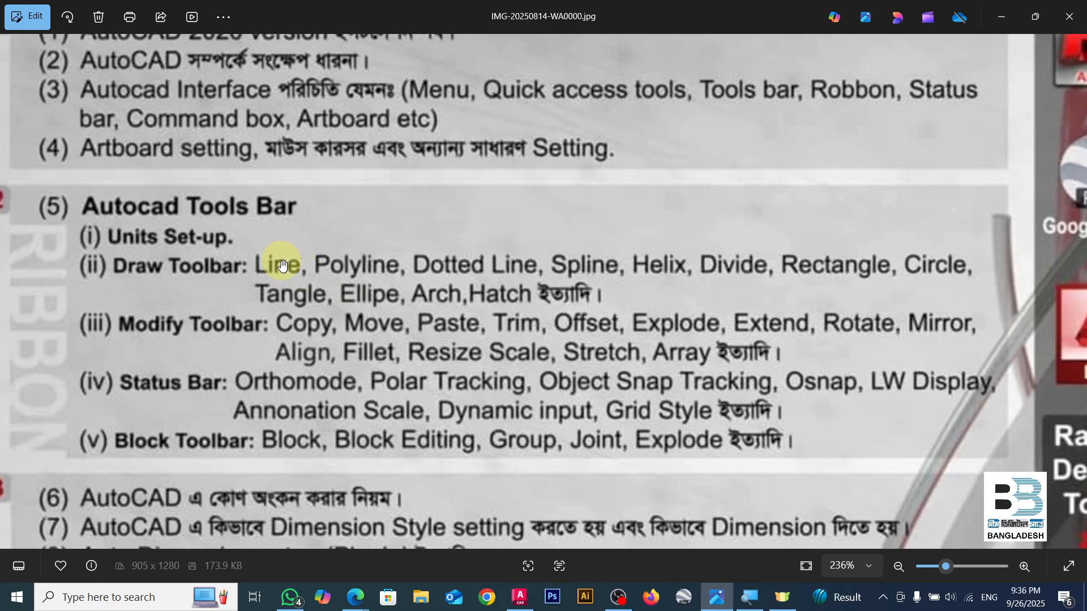
scroll(517, 307, down, 2)
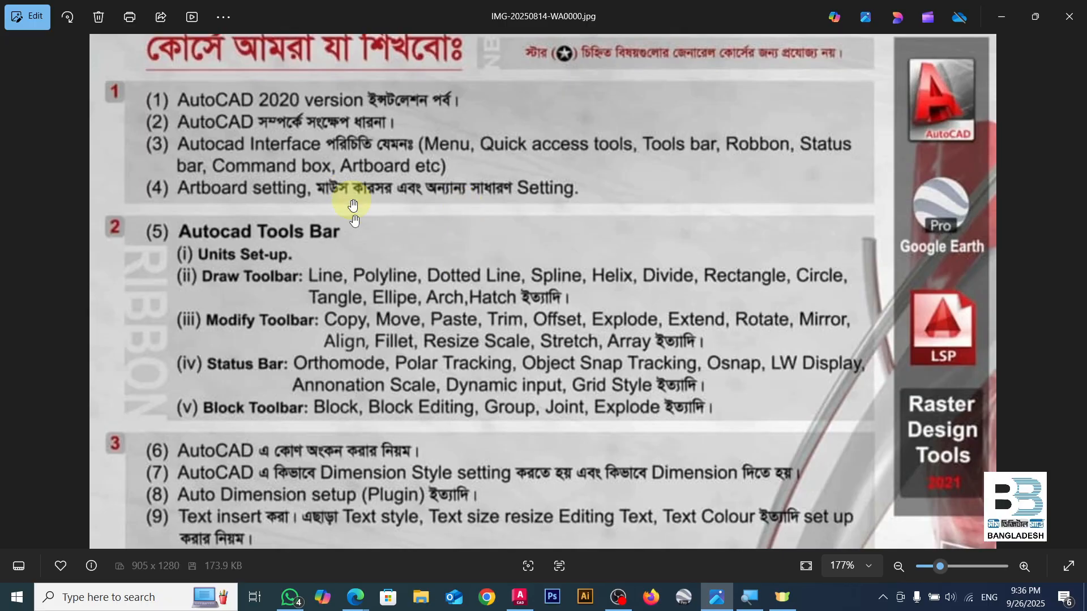
scroll(473, 283, up, 2)
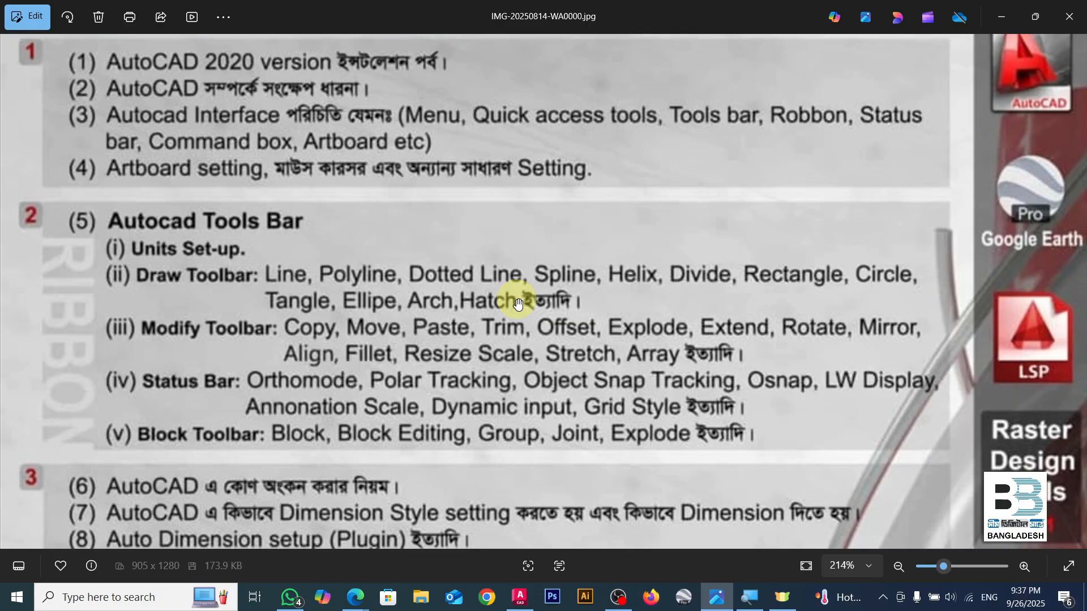
scroll(518, 304, down, 4)
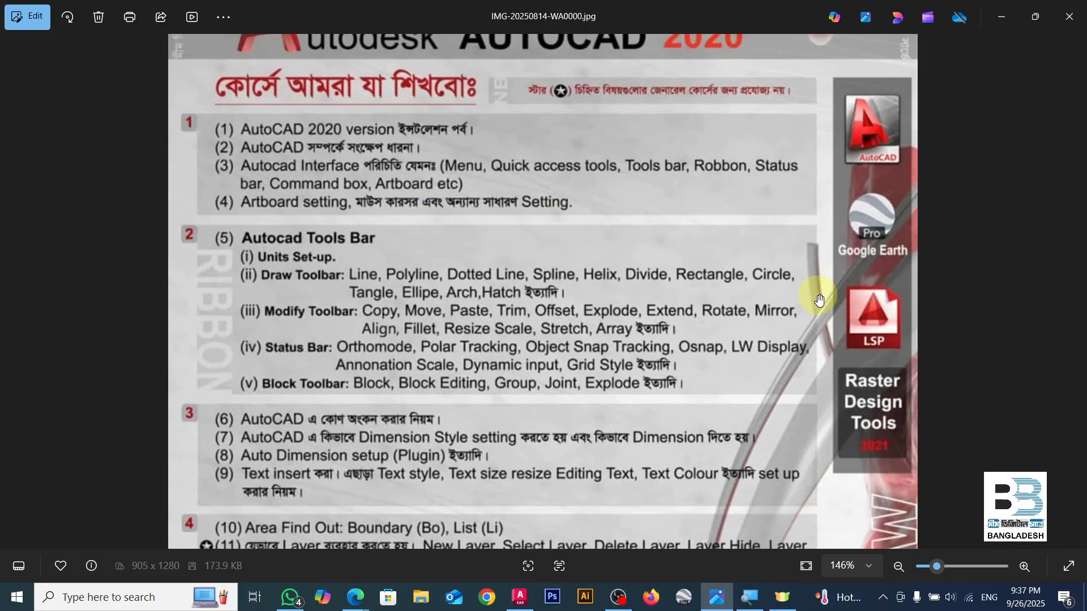
scroll(623, 357, down, 2)
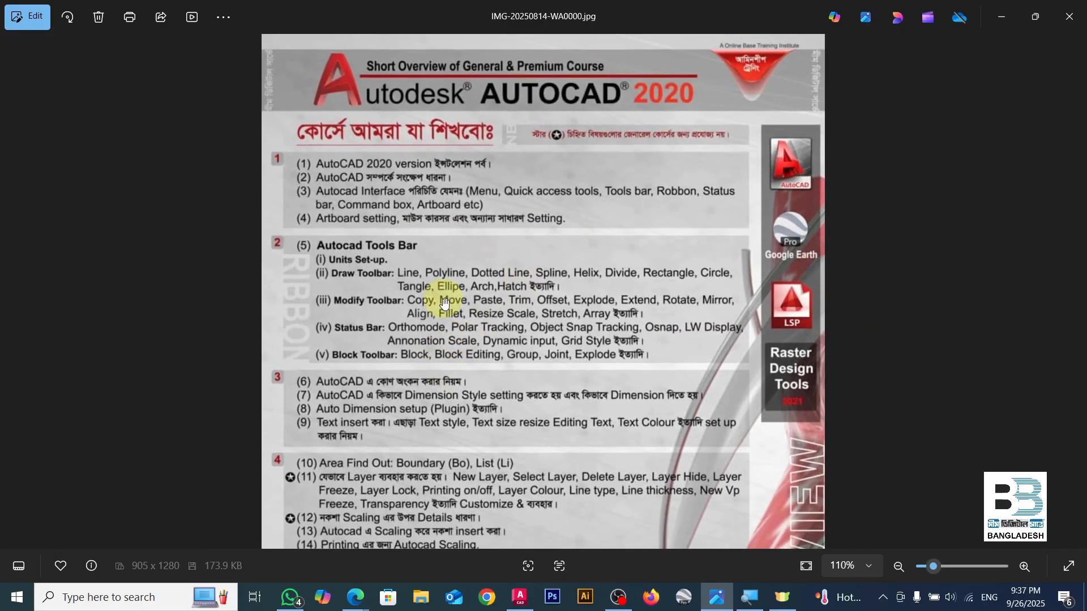
scroll(447, 300, up, 2)
scroll(450, 291, up, 2)
scroll(266, 274, up, 2)
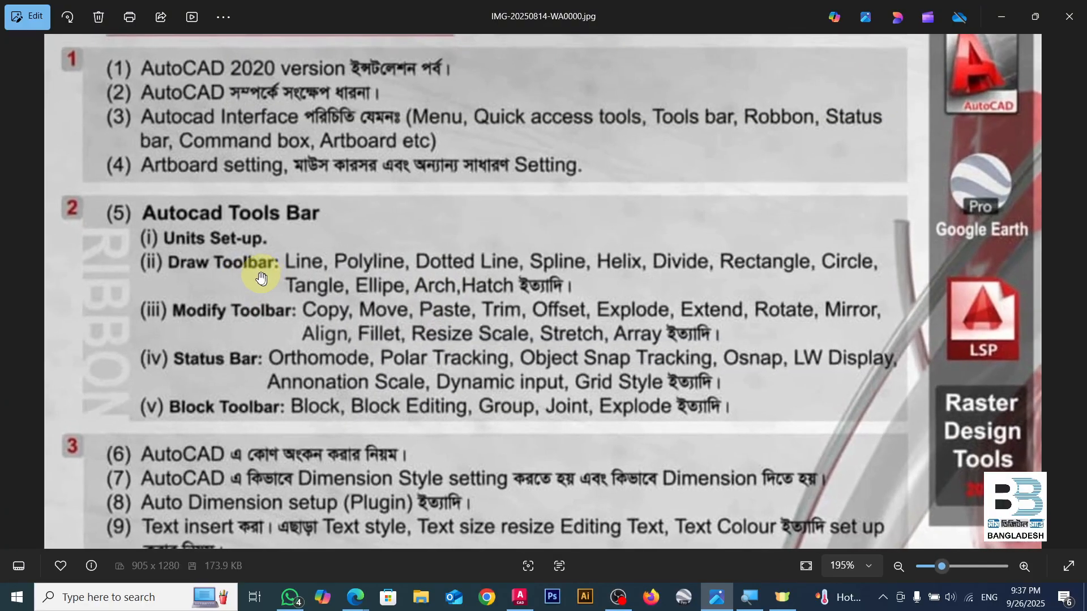
scroll(298, 283, up, 2)
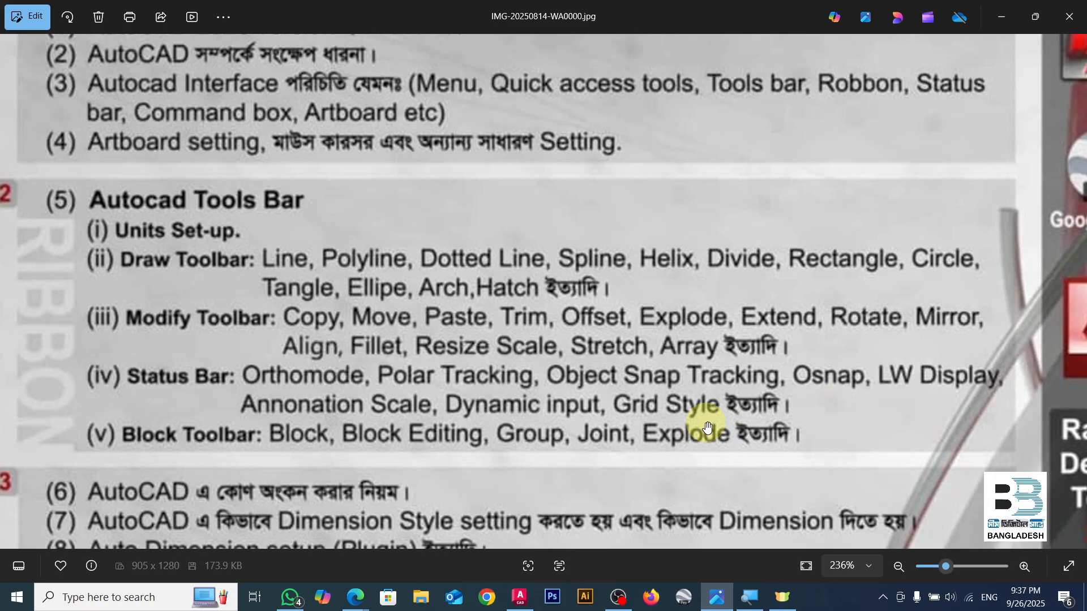
scroll(707, 428, down, 10)
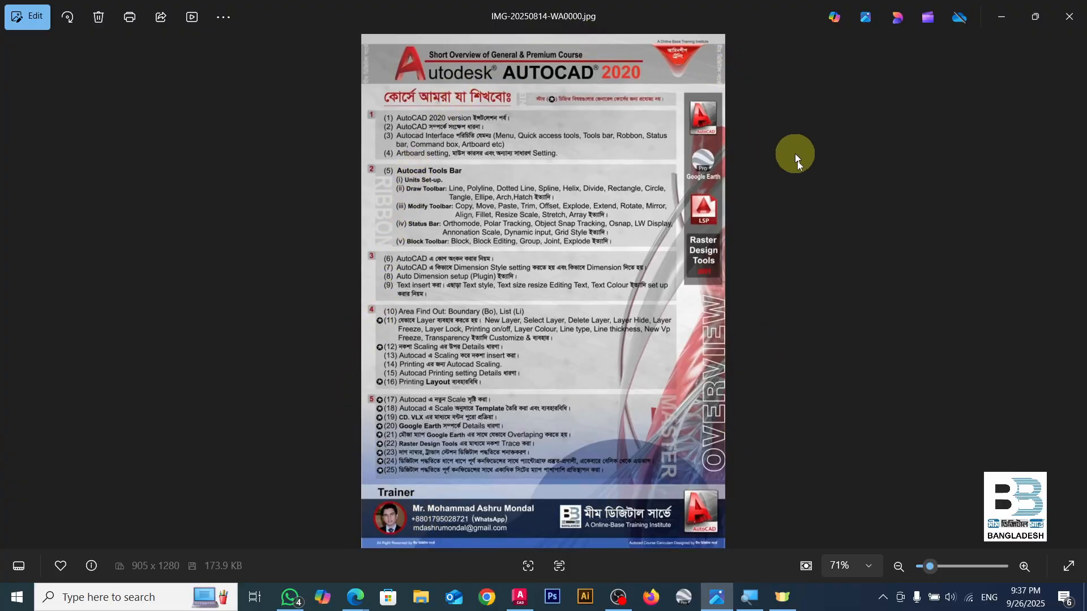
scroll(547, 207, up, 8)
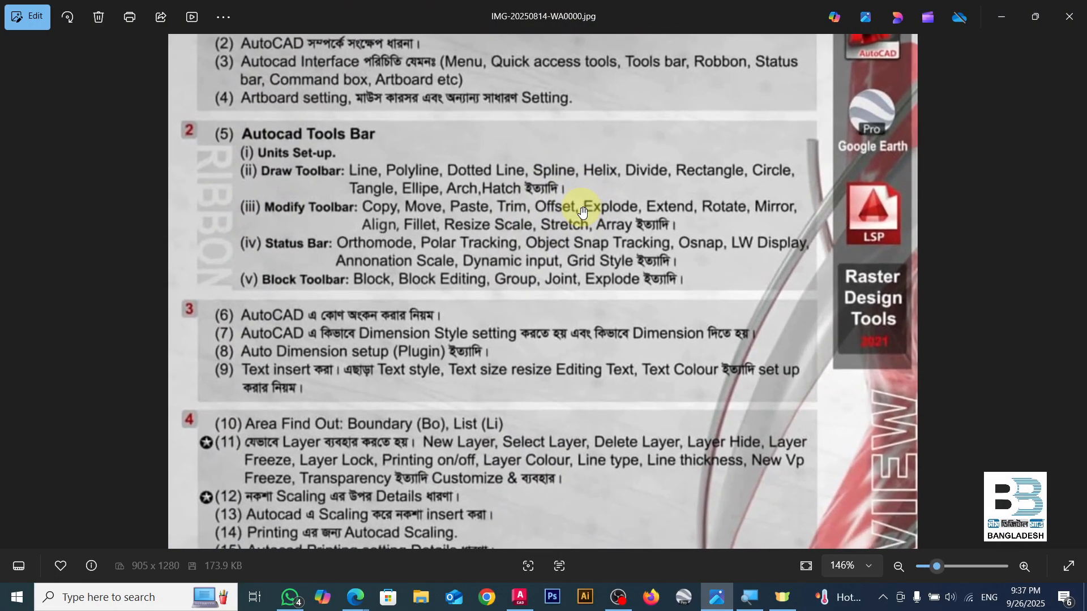
scroll(686, 210, up, 2)
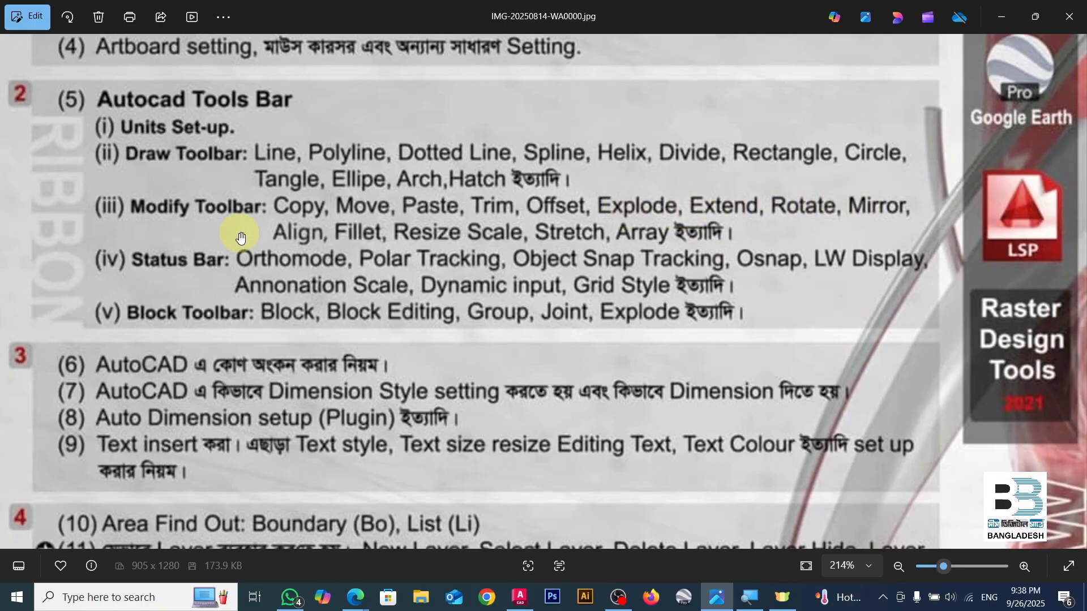
scroll(538, 241, down, 3)
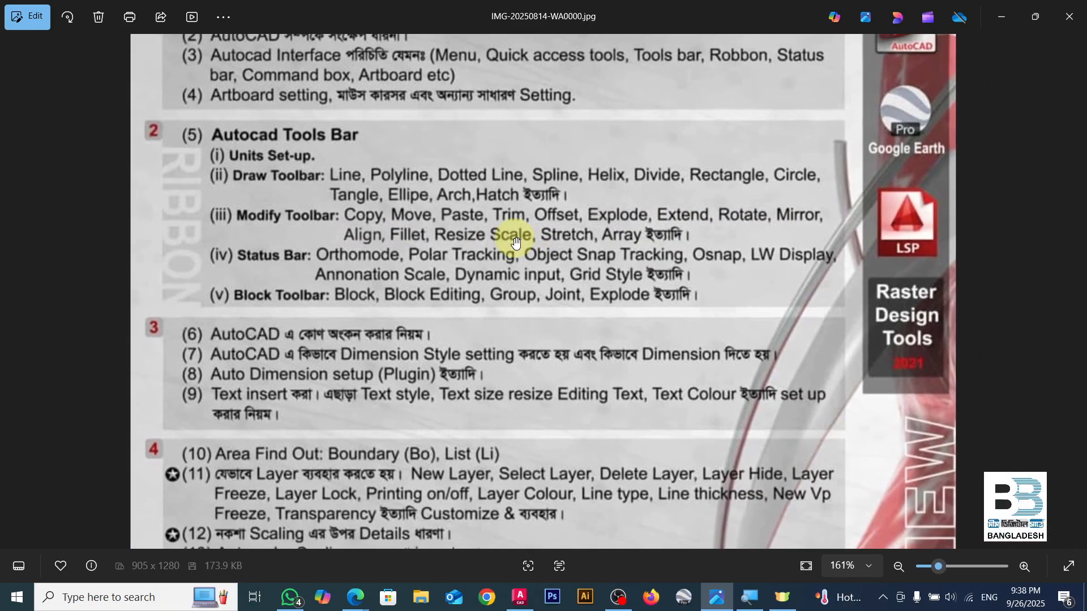
scroll(566, 184, up, 4)
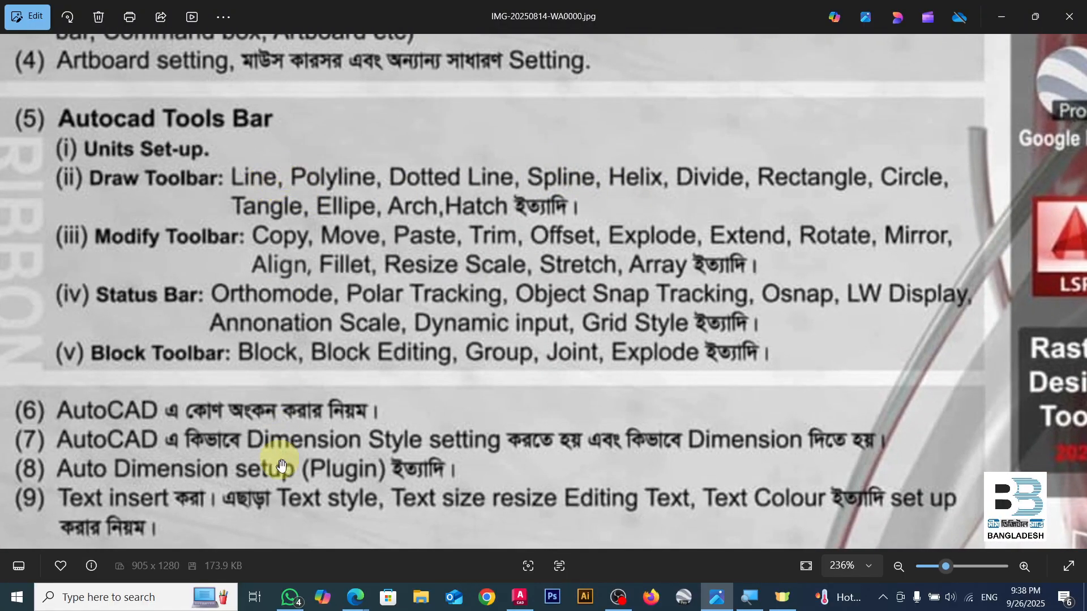
- Switch to AutoCAD and draw a zigzag of six connected line segments across the empty drawing area
click(519, 597)
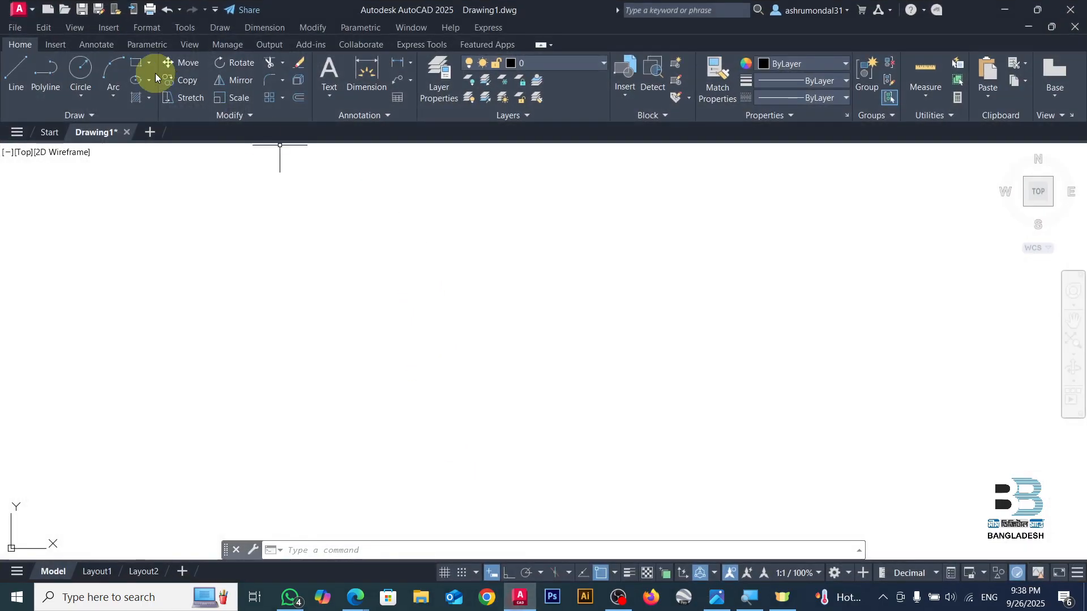
click(17, 71)
click(325, 363)
click(440, 218)
click(599, 406)
click(697, 227)
click(819, 398)
click(908, 252)
click(963, 388)
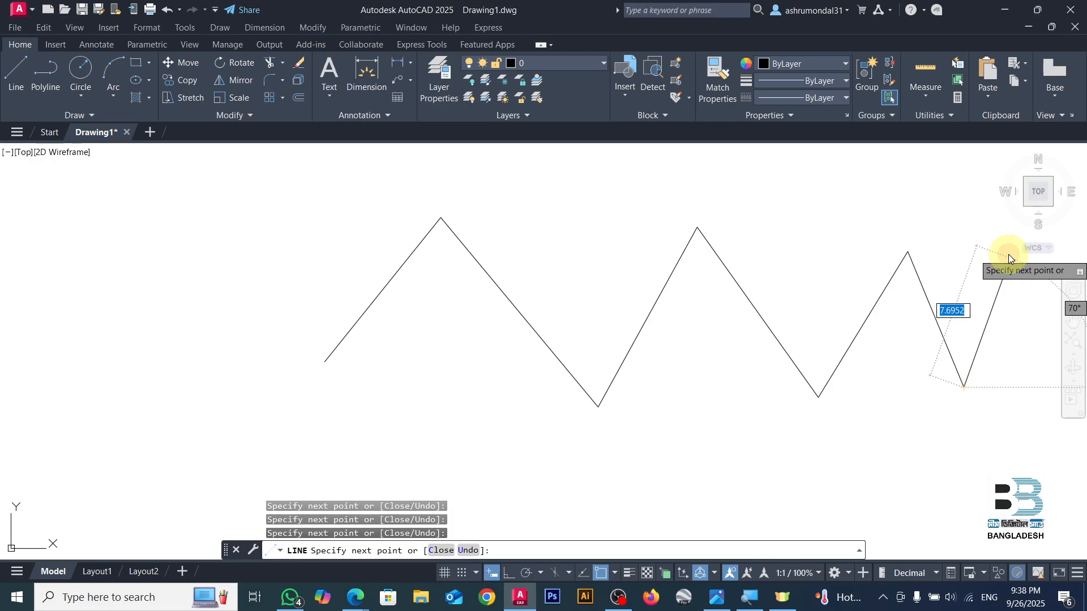
key(Escape)
- Select all of the zigzag line segments and delete them
scroll(894, 277, down, 2)
click(957, 271)
click(503, 409)
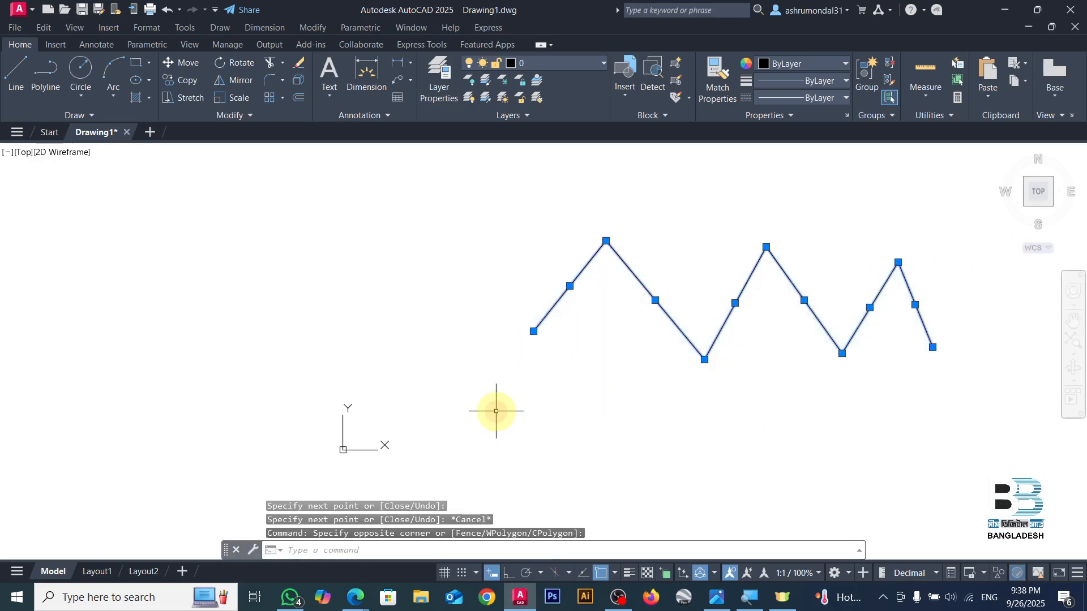
key(Delete)
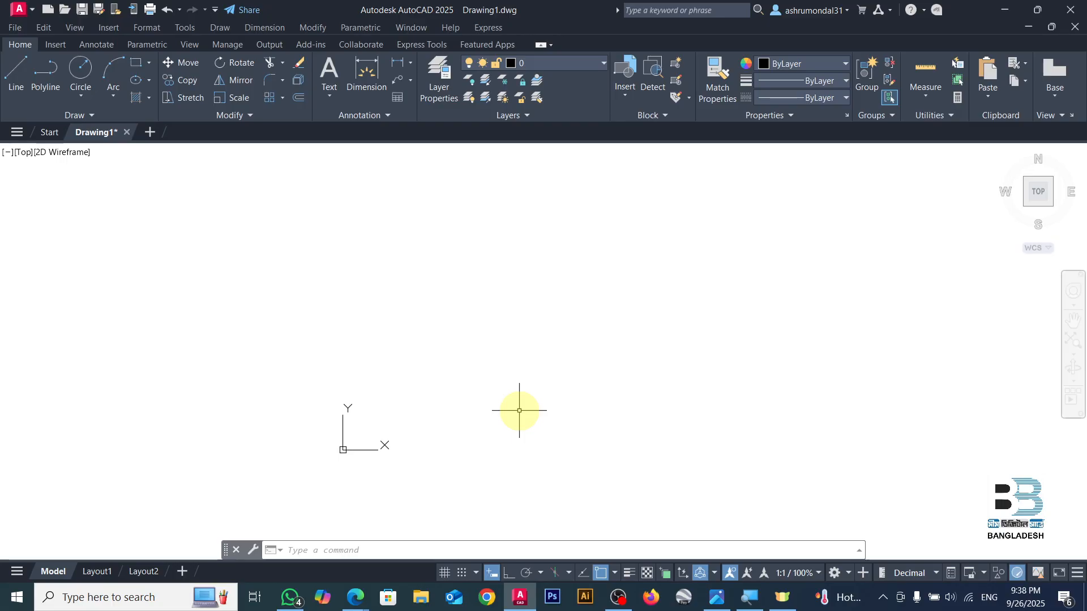
- Configure the drawing units with Engineering length type, length precision 0'-0" and angle precision 0
scroll(516, 407, up, 5)
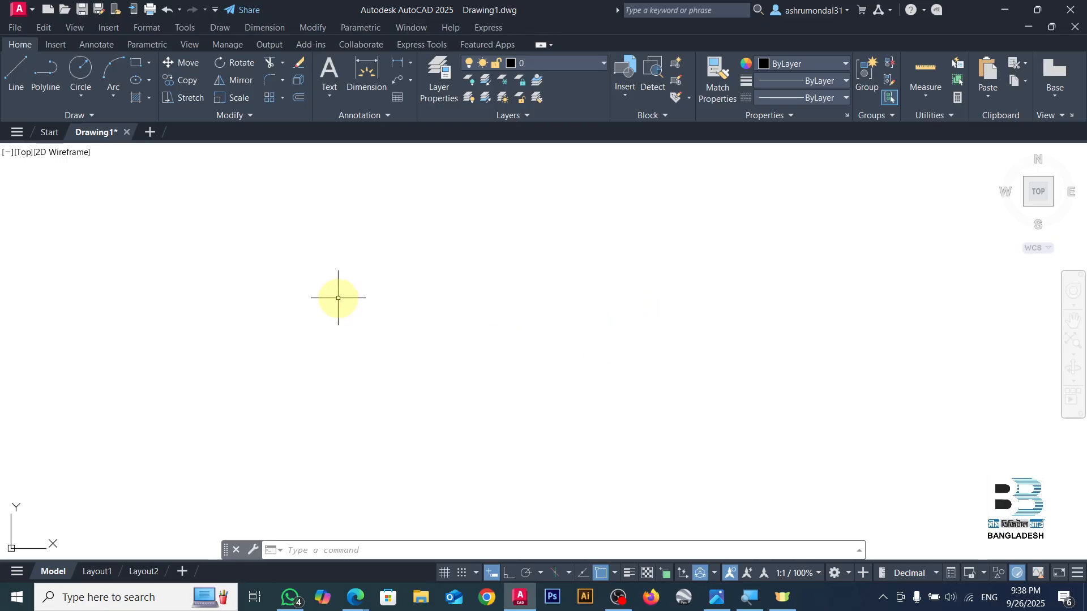
text(UN)
key(Return)
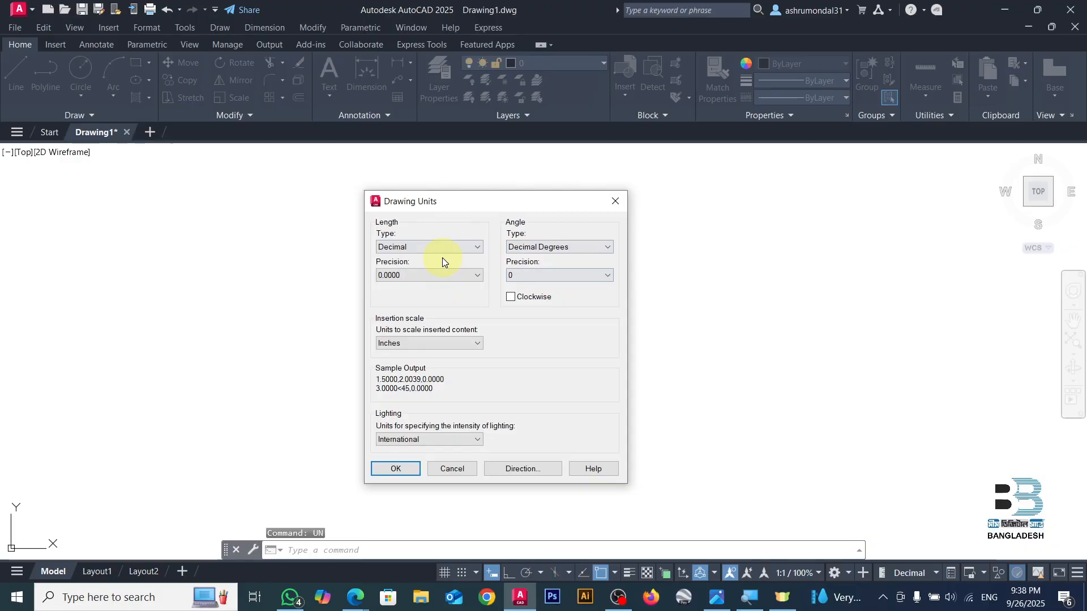
click(440, 245)
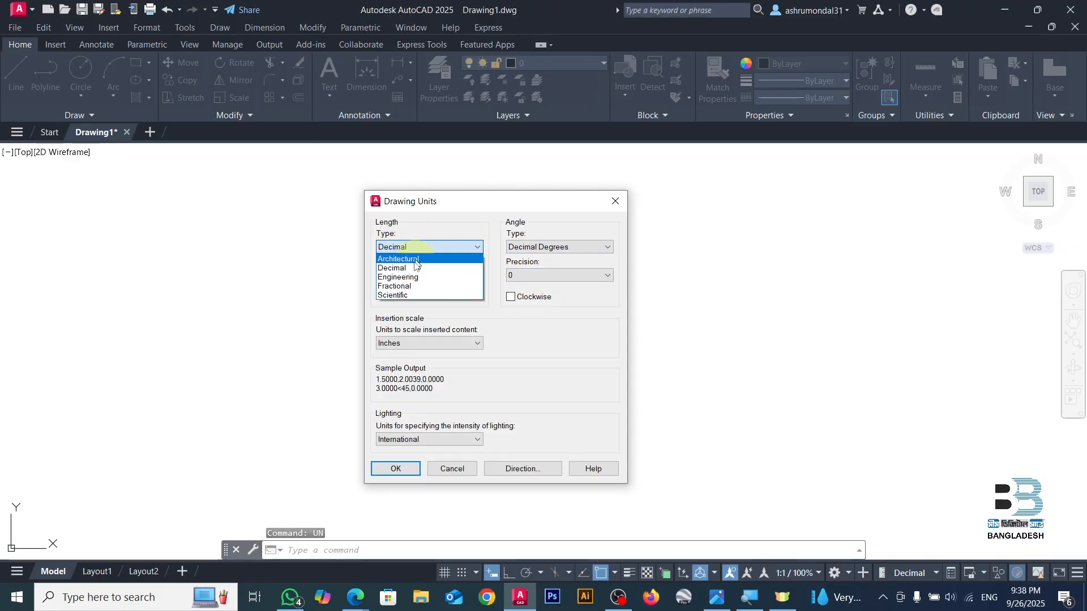
click(422, 277)
click(431, 275)
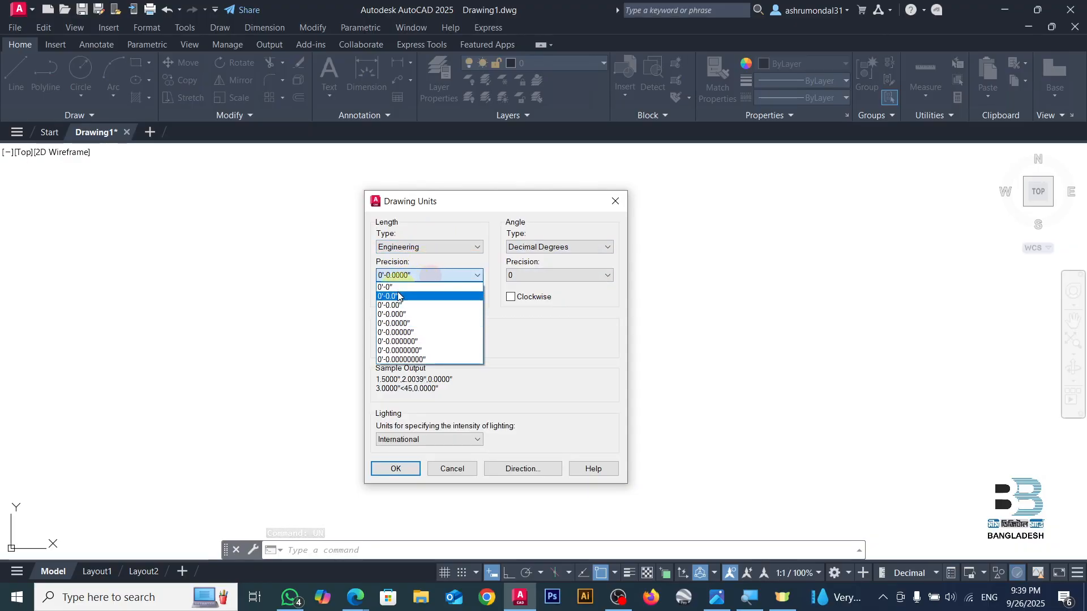
click(396, 287)
click(565, 276)
click(564, 284)
click(399, 468)
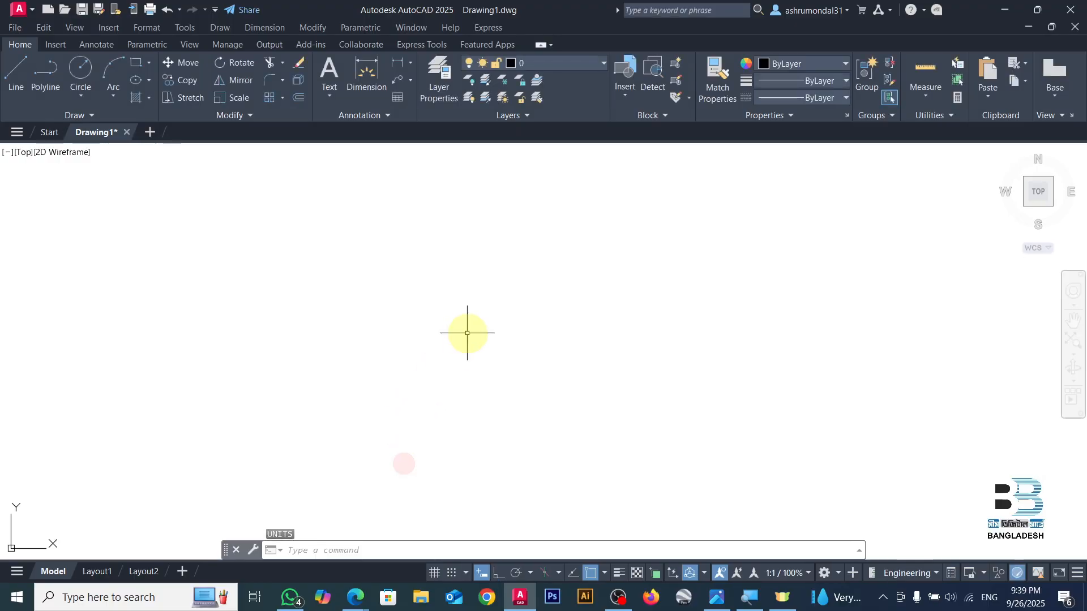
- Modify the Standard dimension style's primary units to Engineering format with precision 0'-0"
text(d)
key(Return)
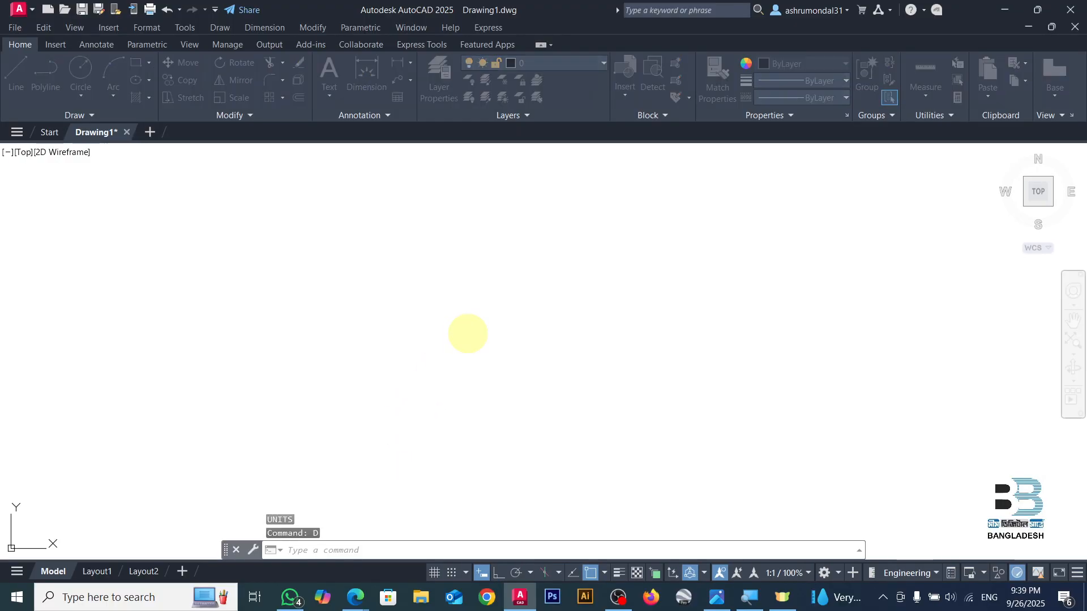
click(615, 268)
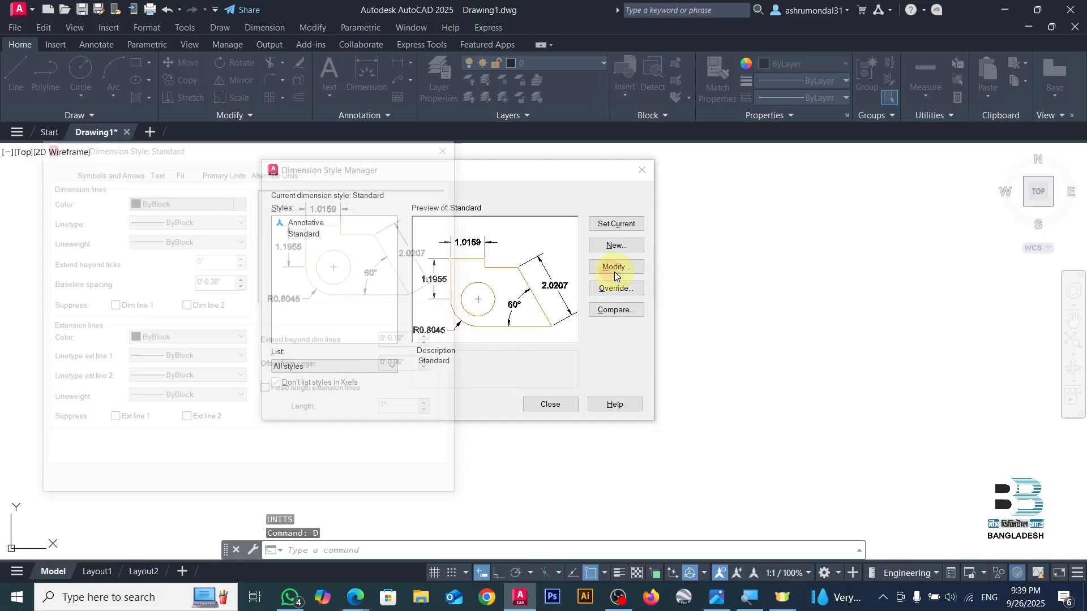
click(224, 170)
click(192, 198)
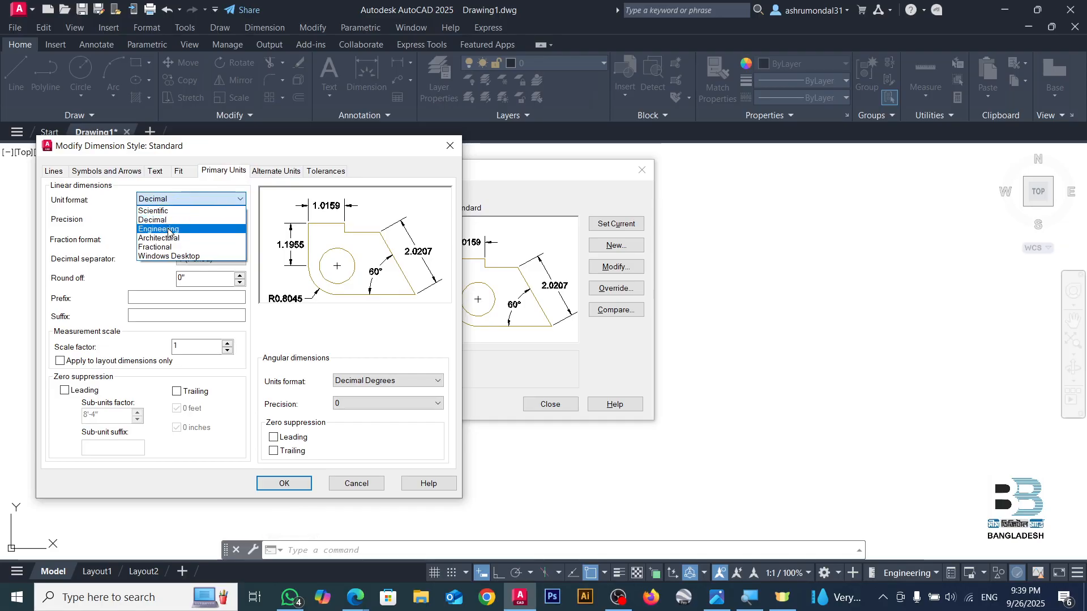
click(169, 230)
click(181, 218)
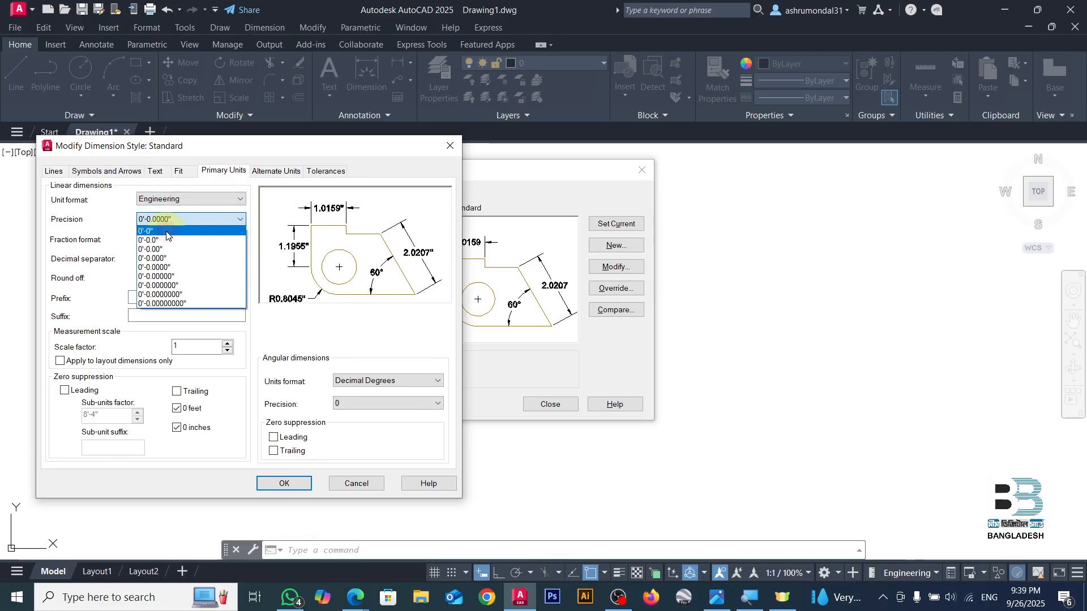
click(160, 231)
- Set the Standard text style used by the dimensions to the SutonnyMJ font in Bold and apply it
click(155, 171)
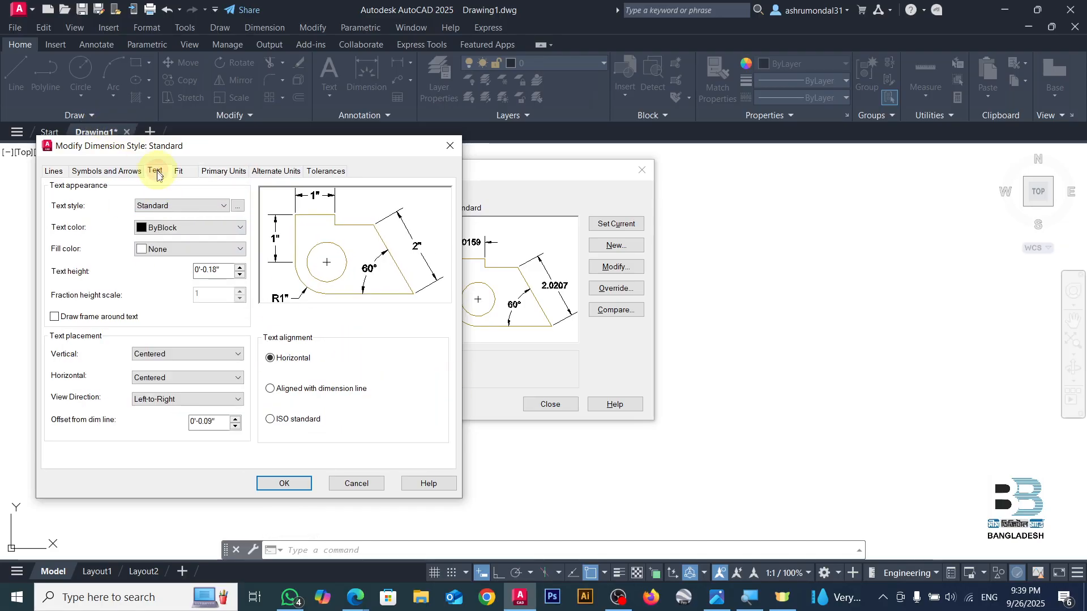
click(242, 208)
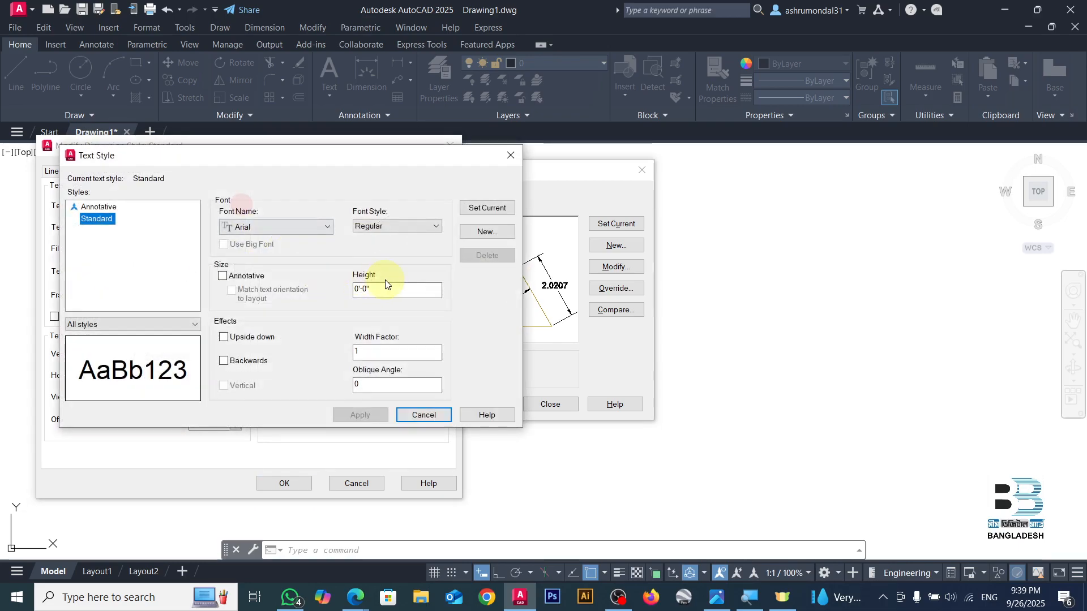
click(316, 227)
scroll(278, 378, down, 10)
scroll(278, 378, down, 15)
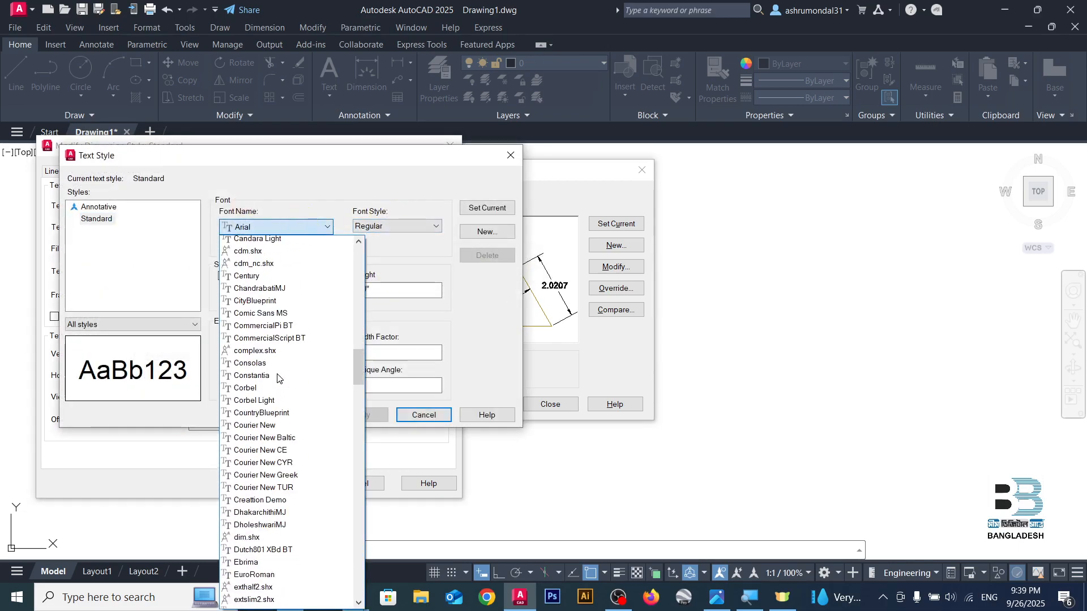
drag(355, 373, 351, 516)
scroll(249, 423, down, 4)
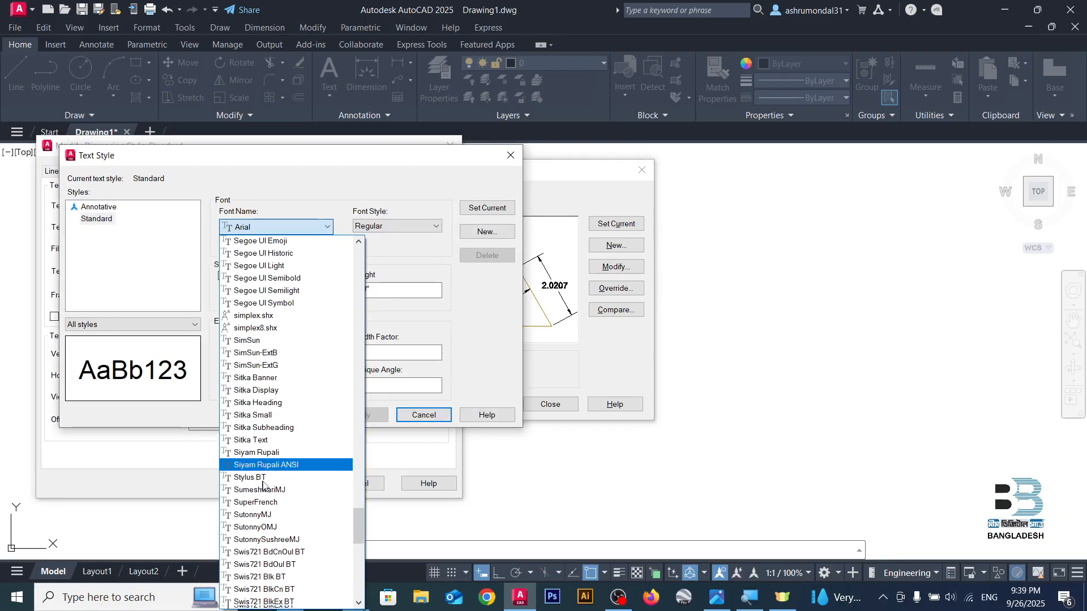
click(263, 419)
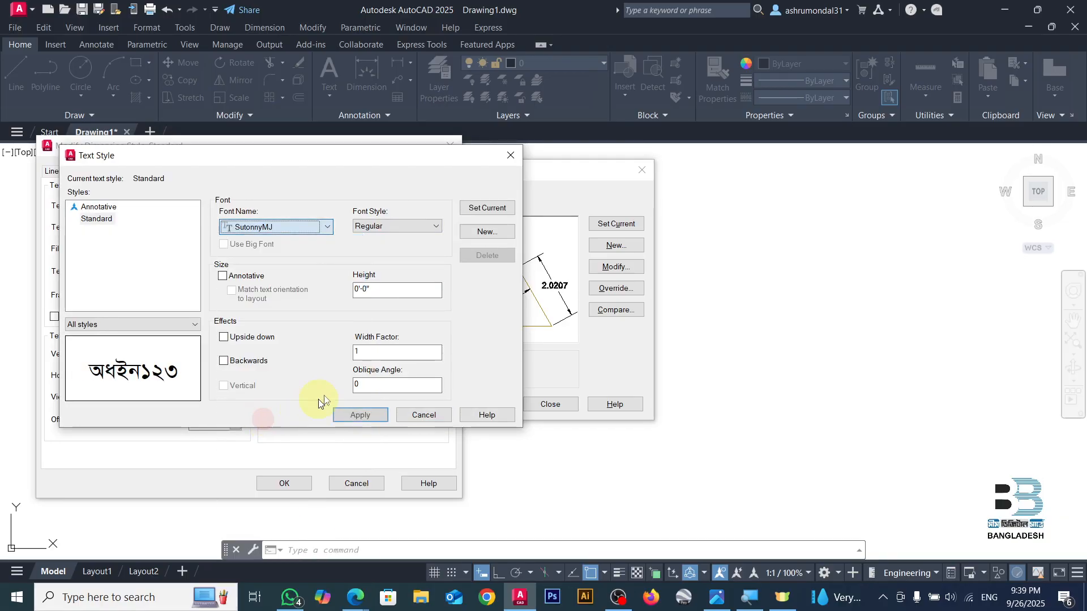
click(421, 226)
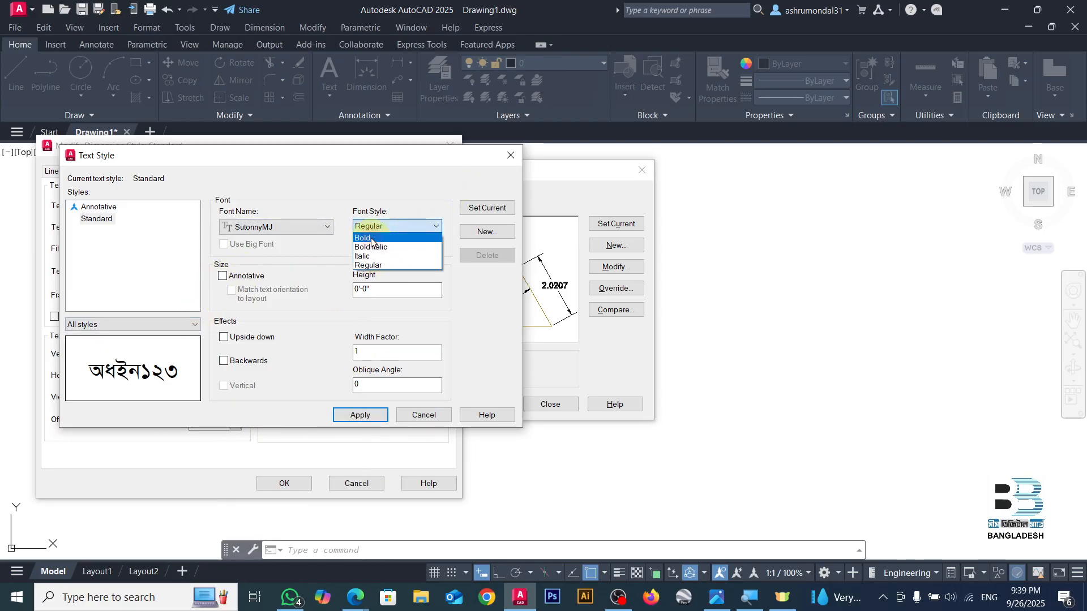
click(362, 238)
click(360, 415)
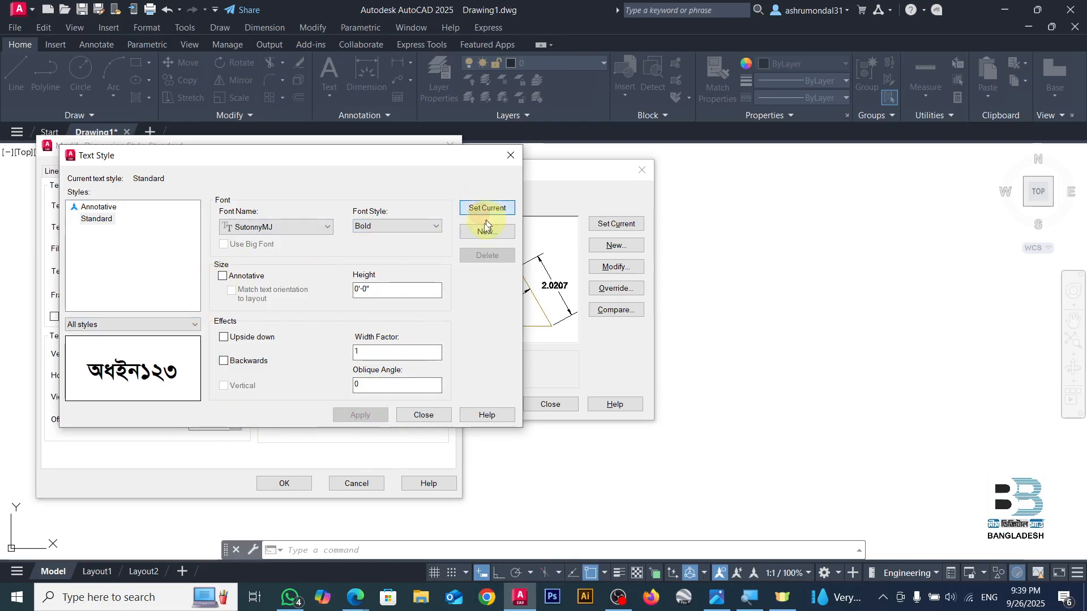
click(430, 413)
- Set the dimension text height to 10' and the text alignment to ISO standard
double_click(220, 269)
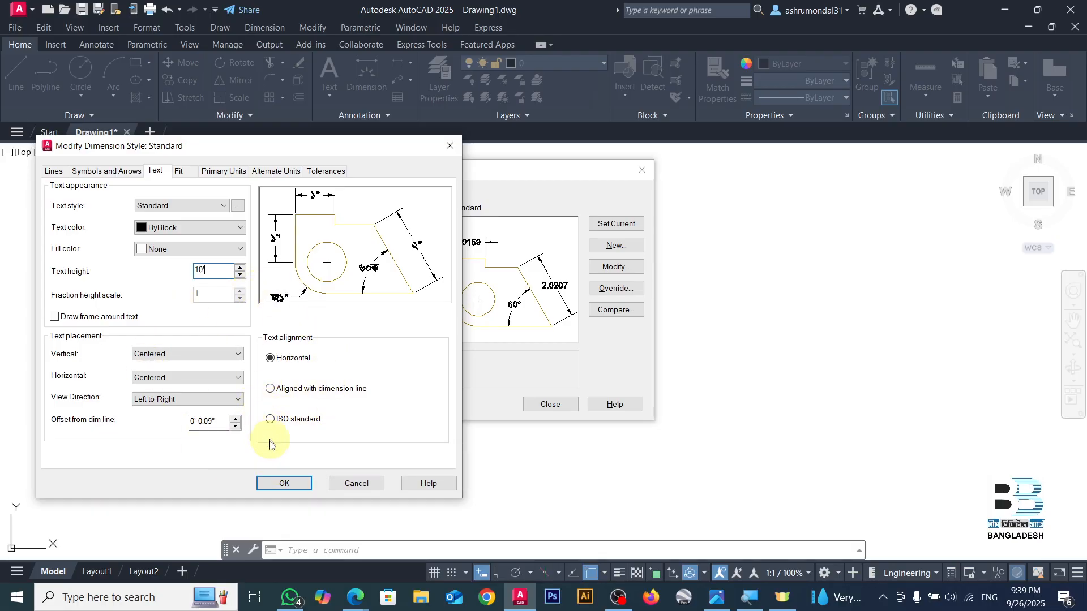
click(270, 419)
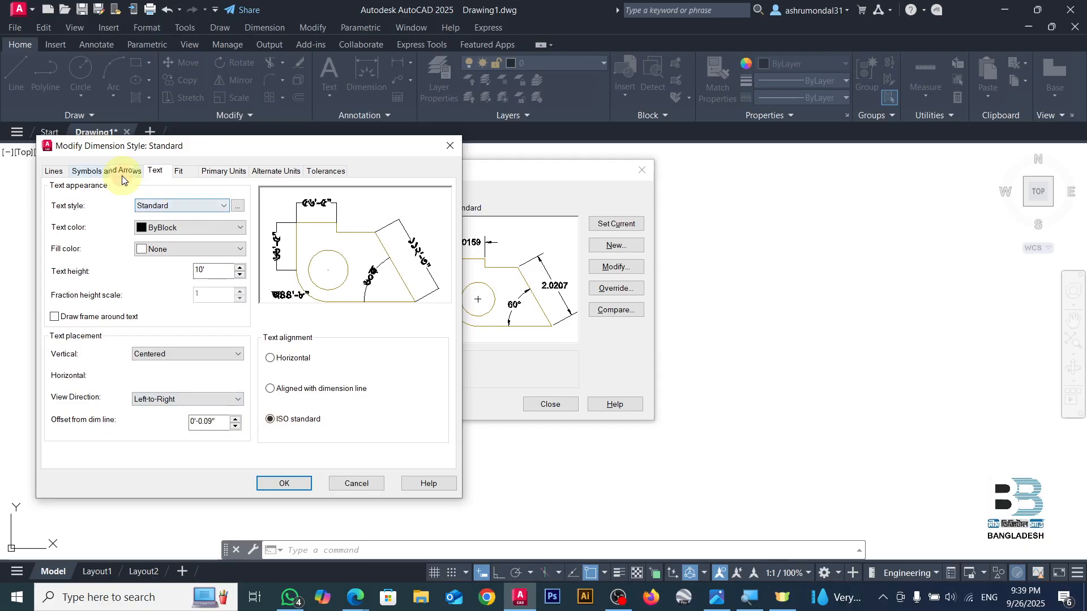
- Set the dimension arrow size to 5', save the Standard dimension style and make it the current style
click(106, 171)
click(147, 218)
click(147, 222)
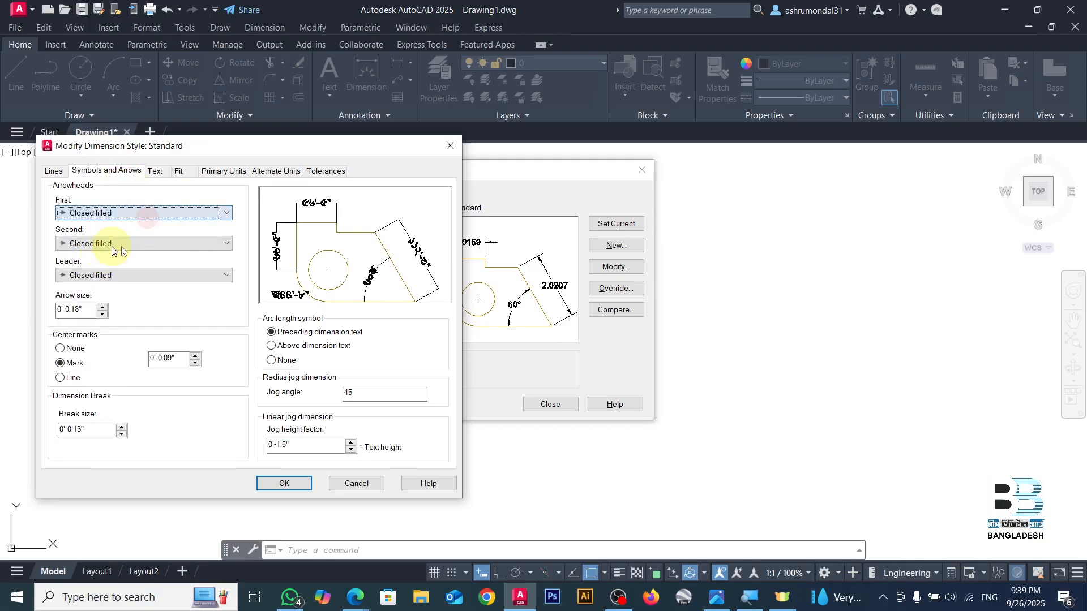
drag(107, 309, 63, 324)
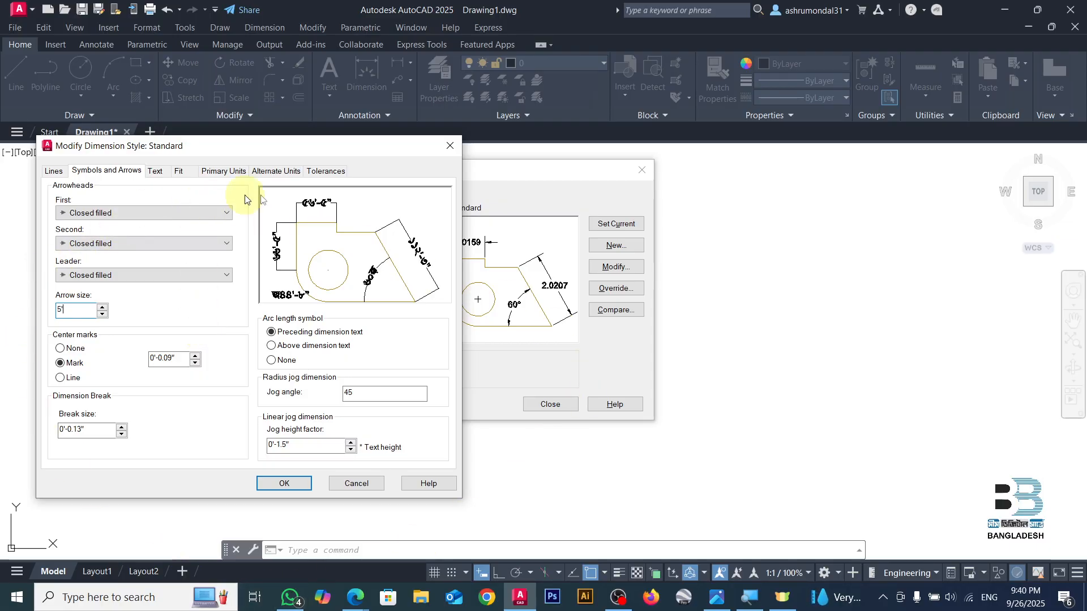
click(283, 484)
click(616, 224)
click(550, 404)
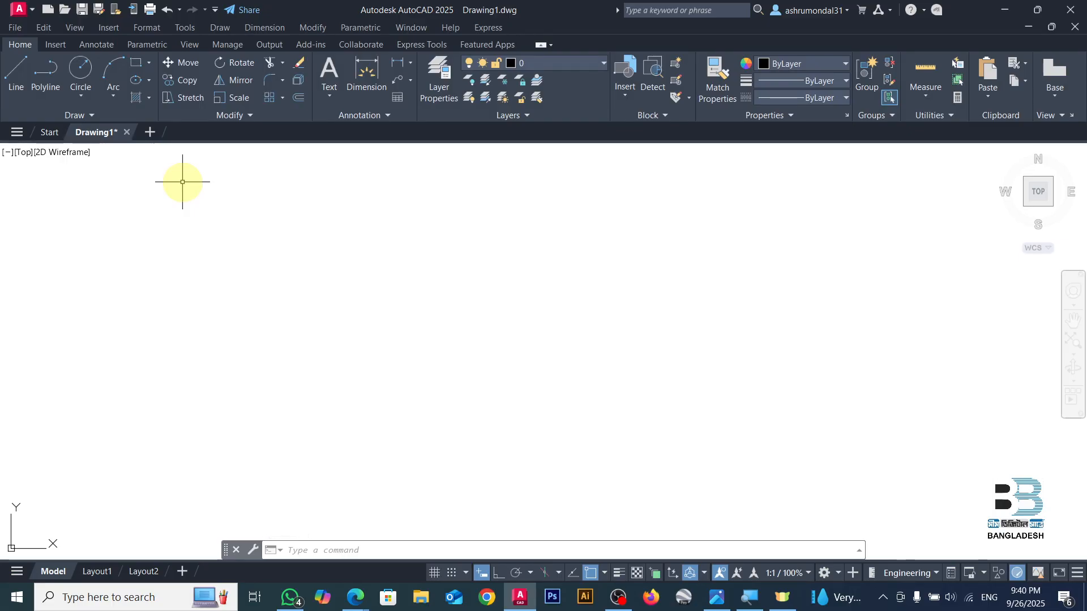
- Draw a freehand zigzag of eight connected line segments across the drawing area
click(17, 68)
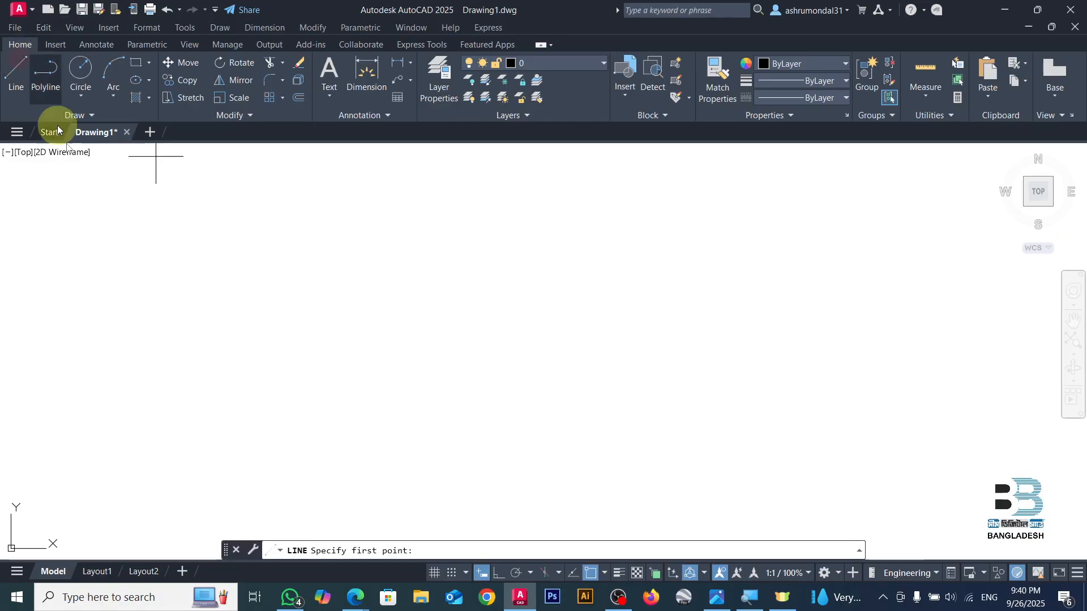
click(173, 225)
click(317, 404)
click(418, 202)
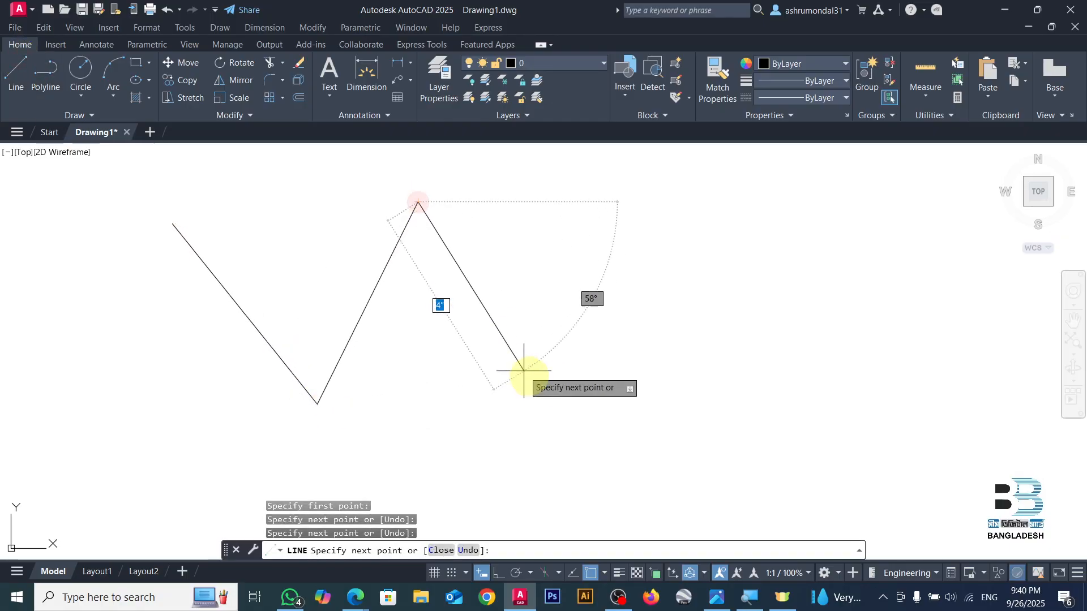
click(535, 380)
click(636, 208)
click(732, 347)
click(783, 224)
click(867, 346)
click(919, 212)
key(Return)
- Select the whole zigzag and erase it
click(940, 246)
click(199, 404)
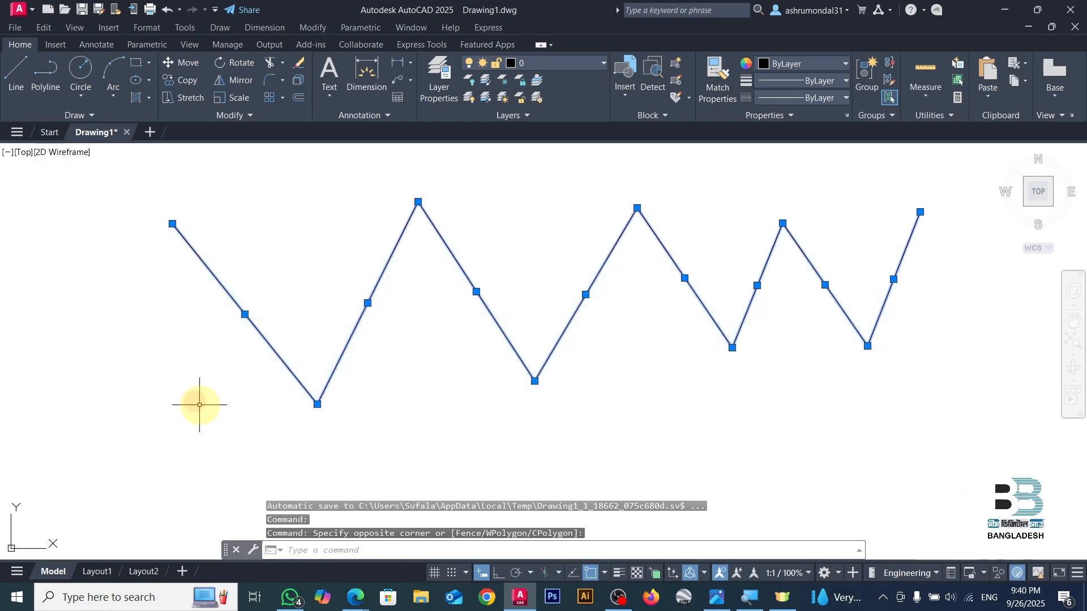
key(Delete)
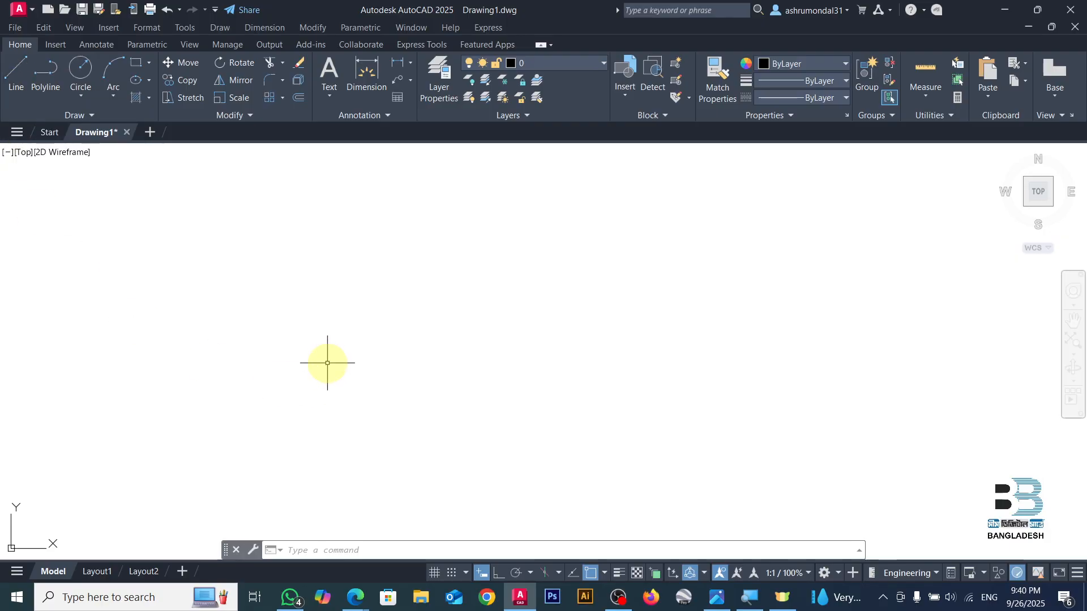
- Draw a single 50' line that rises slightly from left to right
text(l)
key(Return)
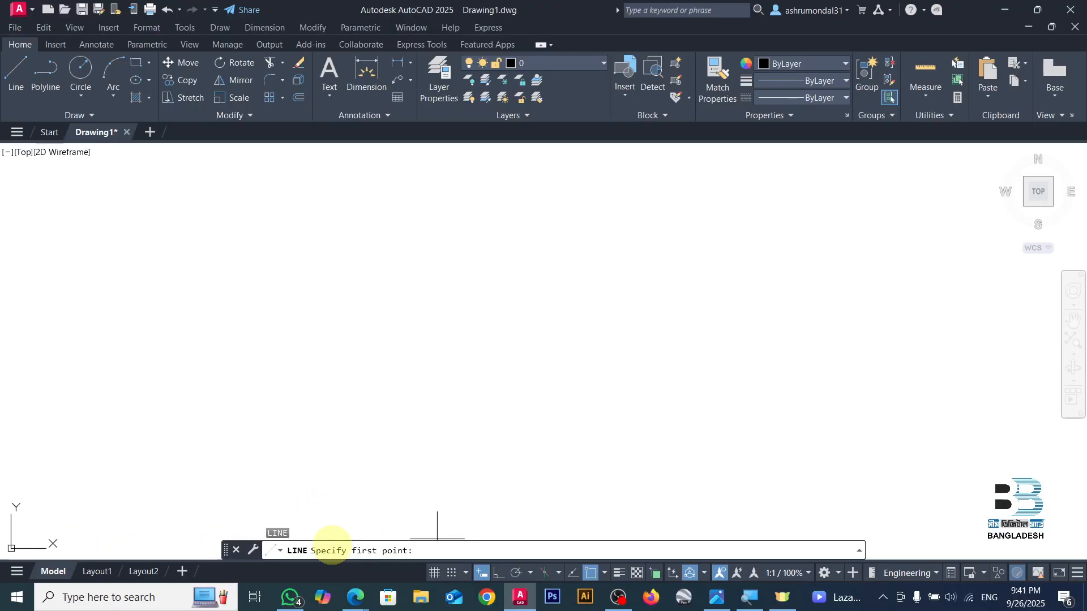
click(118, 290)
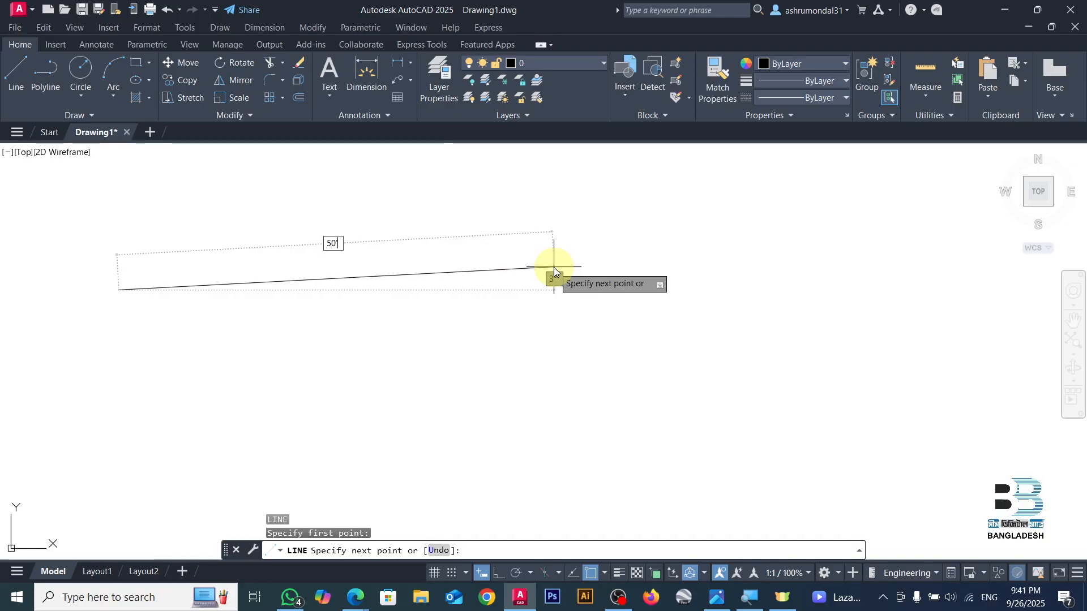
key(Return)
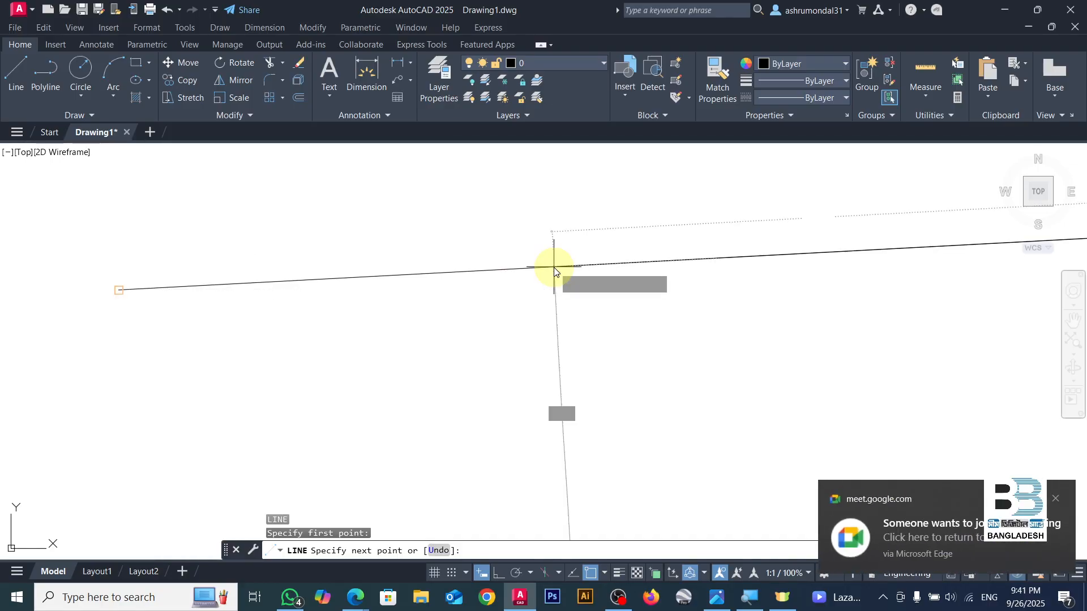
key(Return)
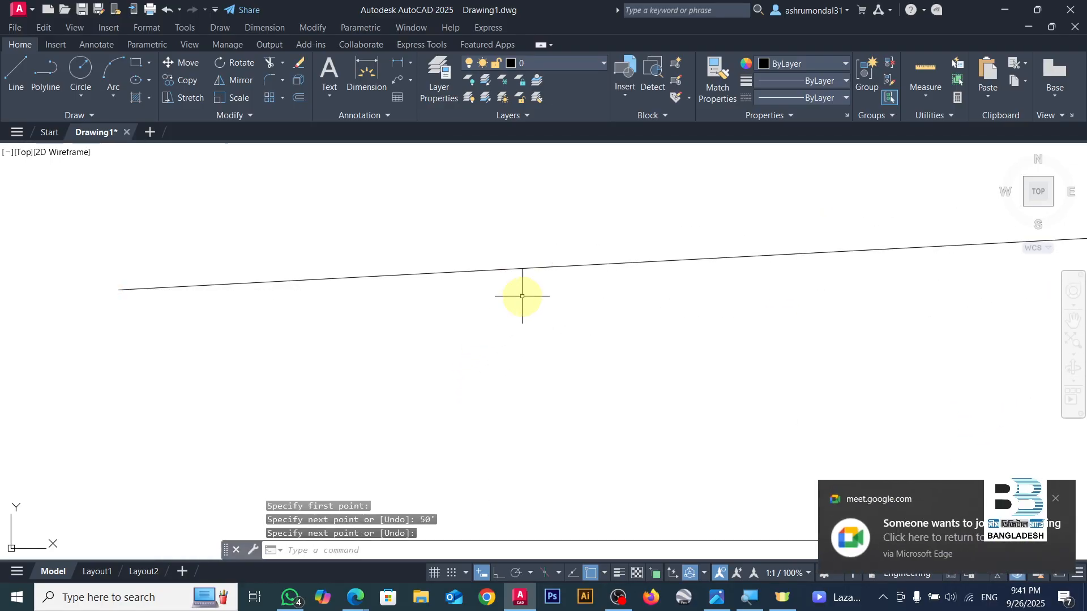
- Move the 50' line a short distance away from the origin, toward the middle of the view
scroll(522, 293, down, 6)
scroll(607, 287, up, 4)
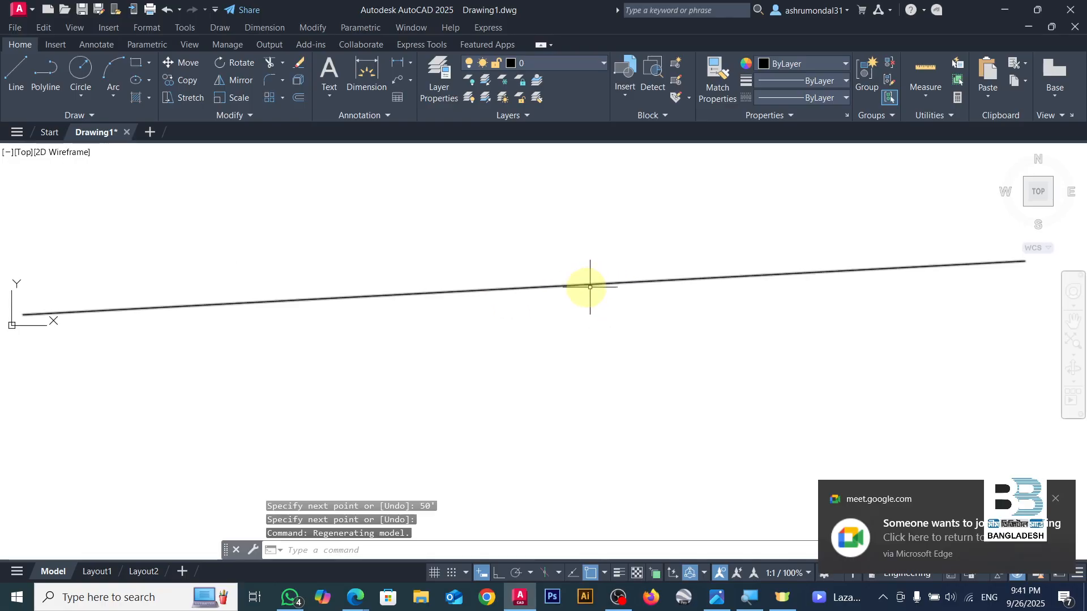
scroll(594, 282, down, 2)
click(596, 247)
click(539, 337)
text(m)
key(Return)
click(457, 339)
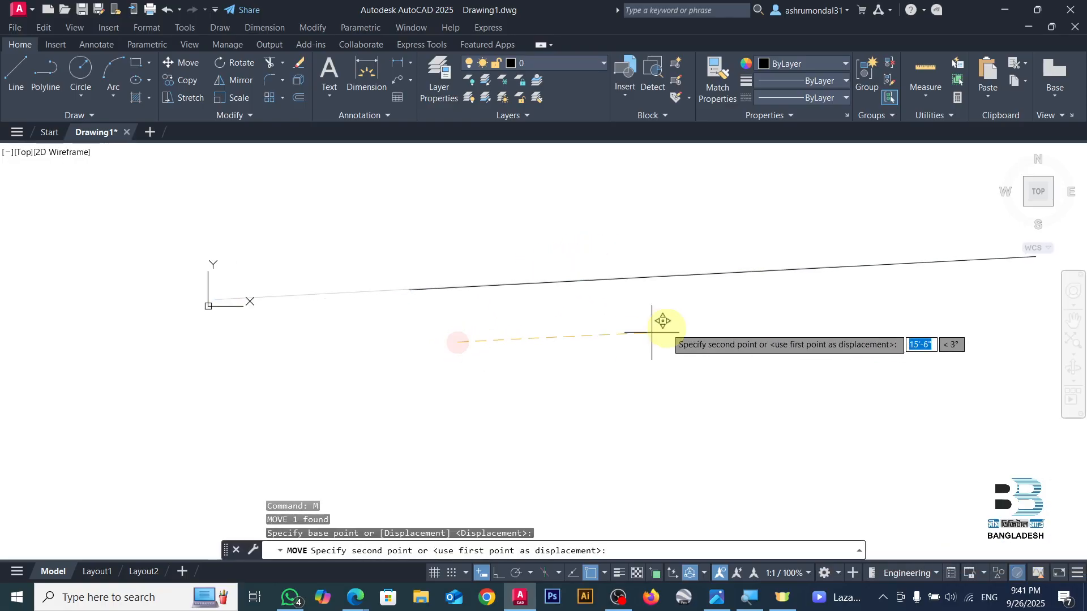
click(600, 327)
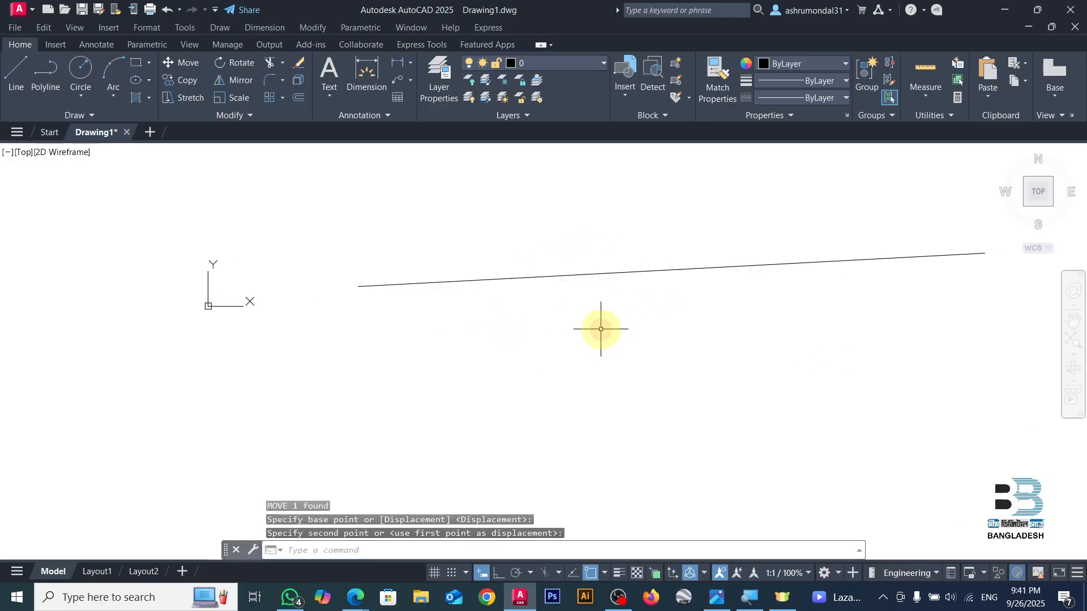
- Add an aligned dimension above the sloping line, measured between its two endpoints
click(369, 79)
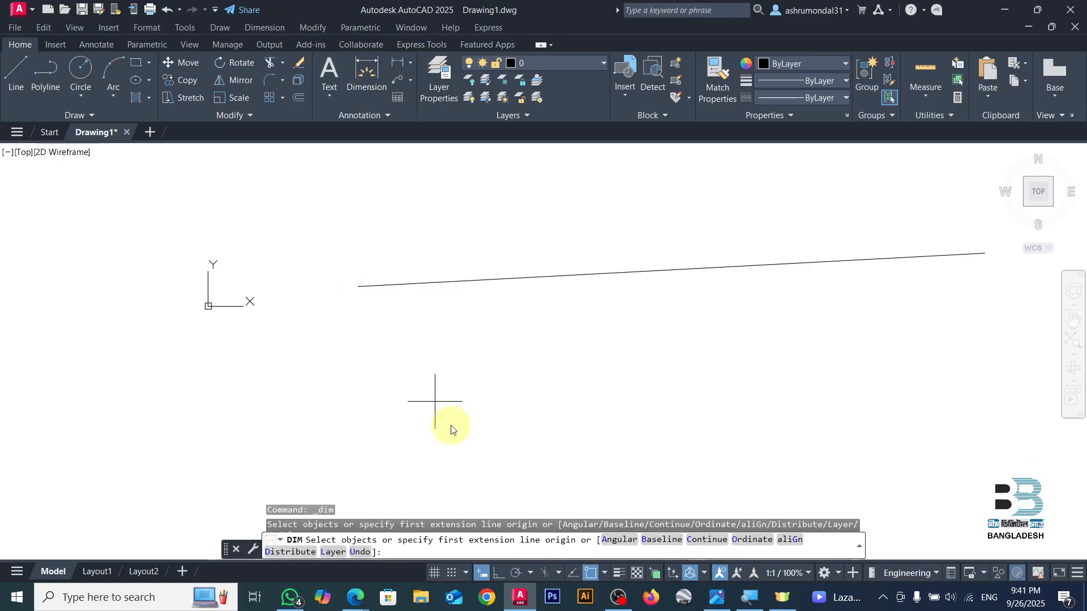
click(357, 286)
scroll(647, 280, down, 3)
scroll(647, 280, up, 2)
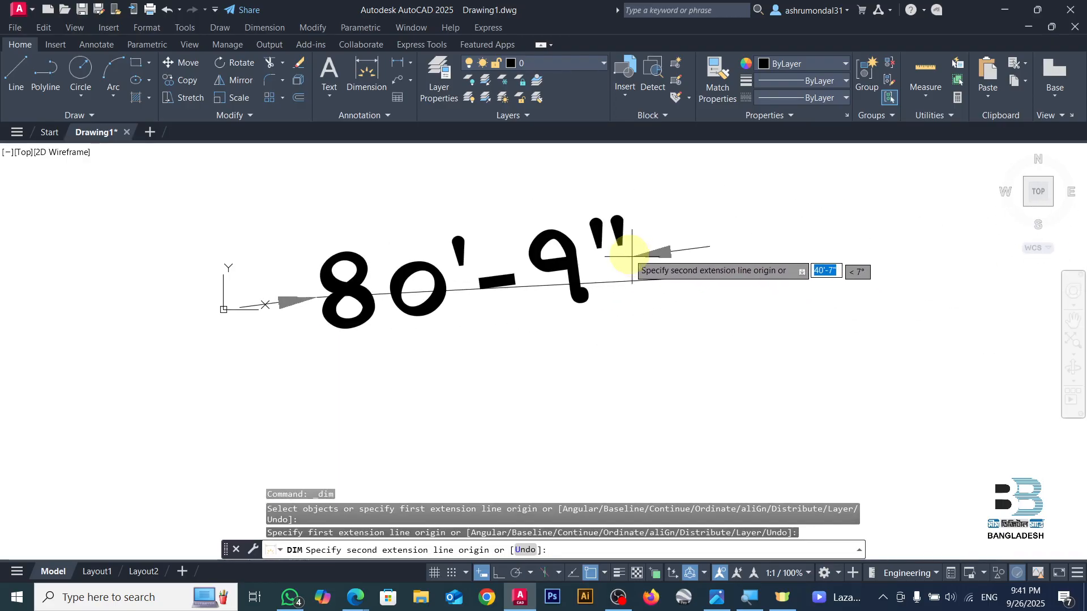
click(707, 277)
click(652, 220)
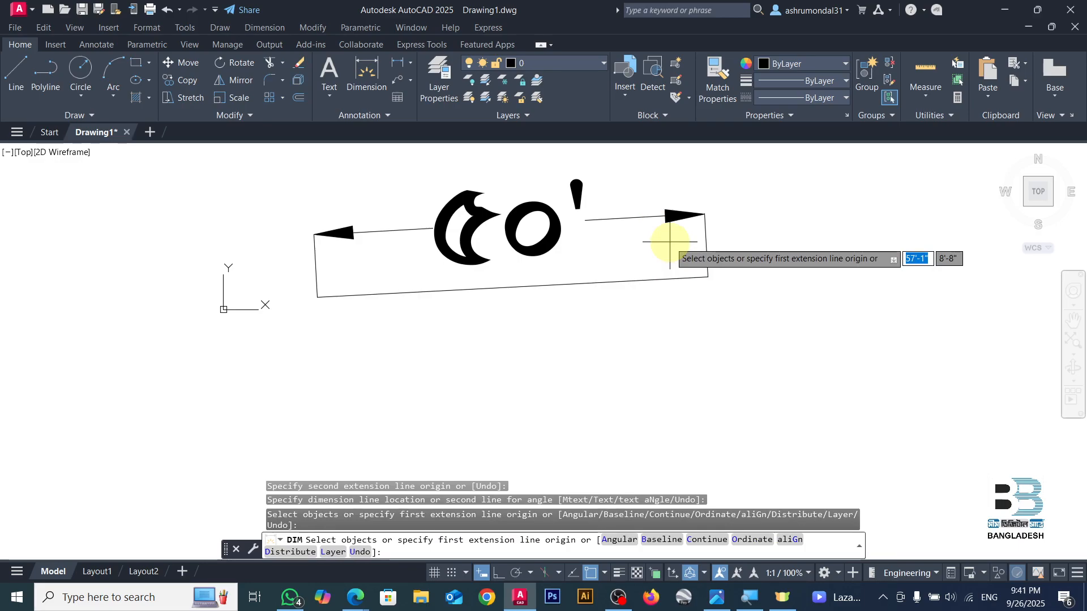
key(Escape)
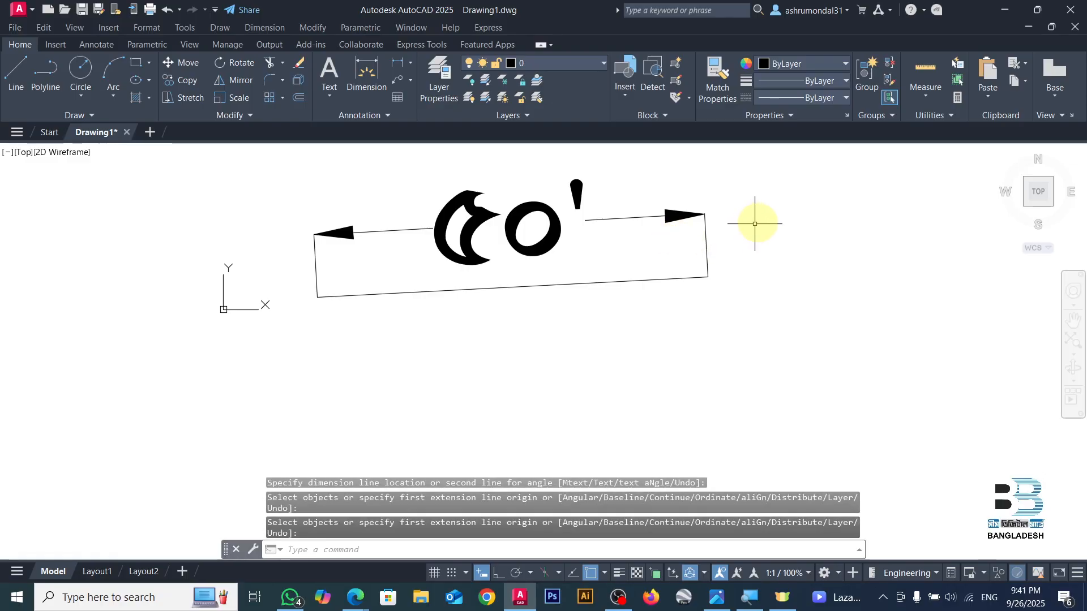
- Erase the sloping line together with its dimension
click(759, 194)
click(173, 365)
key(Delete)
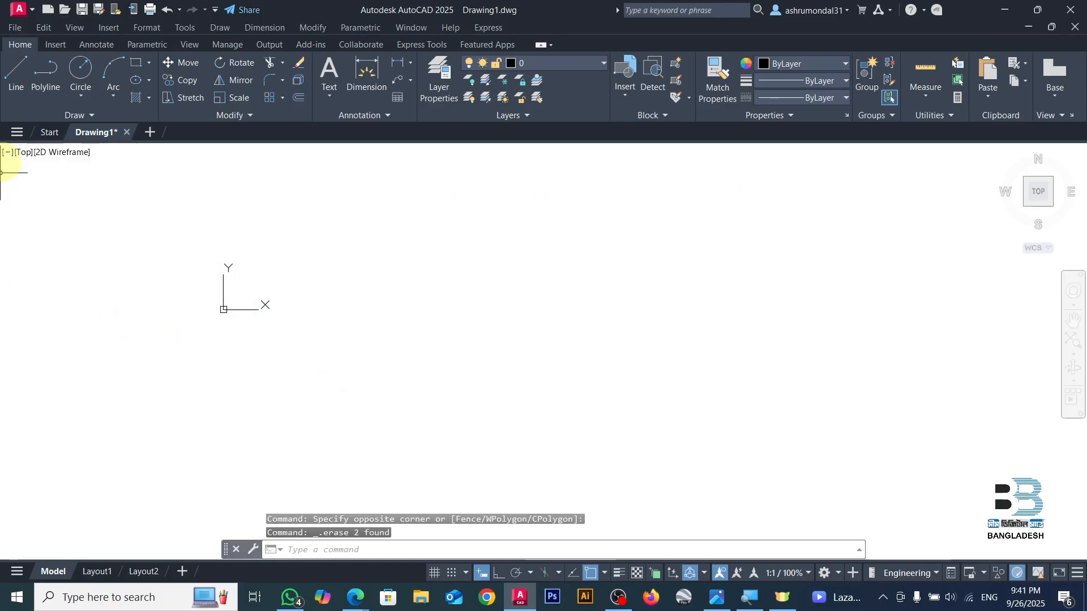
click(16, 71)
scroll(354, 223, up, 4)
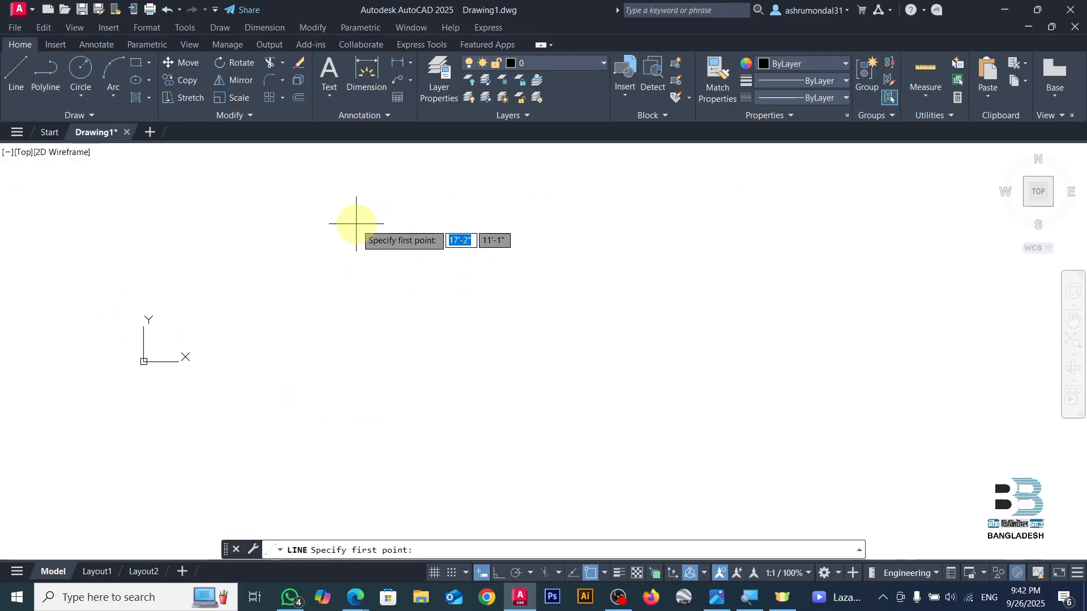
scroll(99, 287, down, 4)
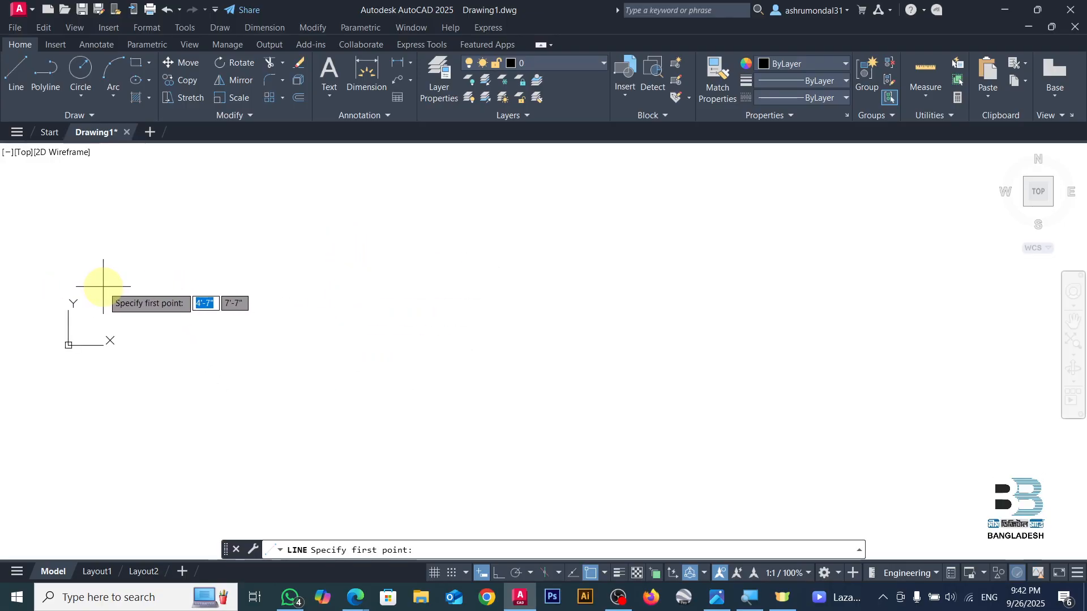
click(108, 266)
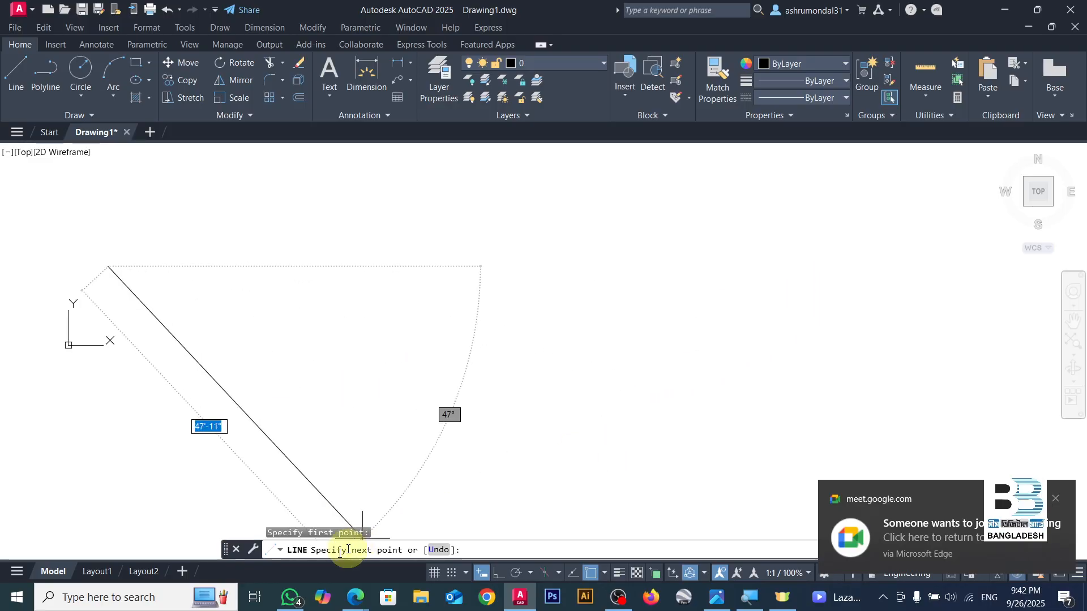
- Switch to the Google Meet call in Edge, admit the waiting participant and return to AutoCAD
click(357, 597)
click(308, 543)
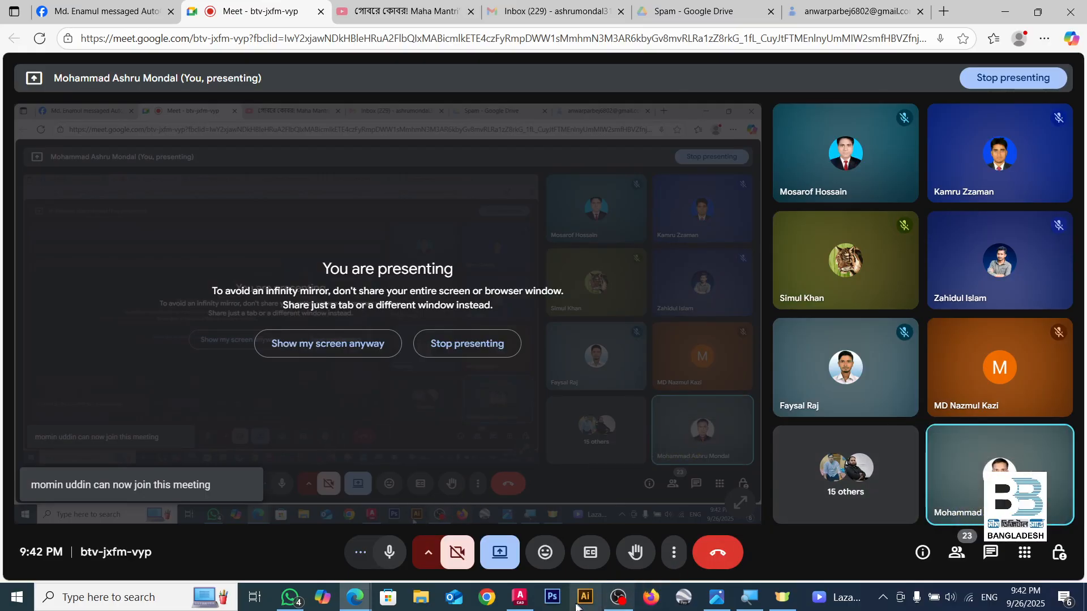
click(520, 597)
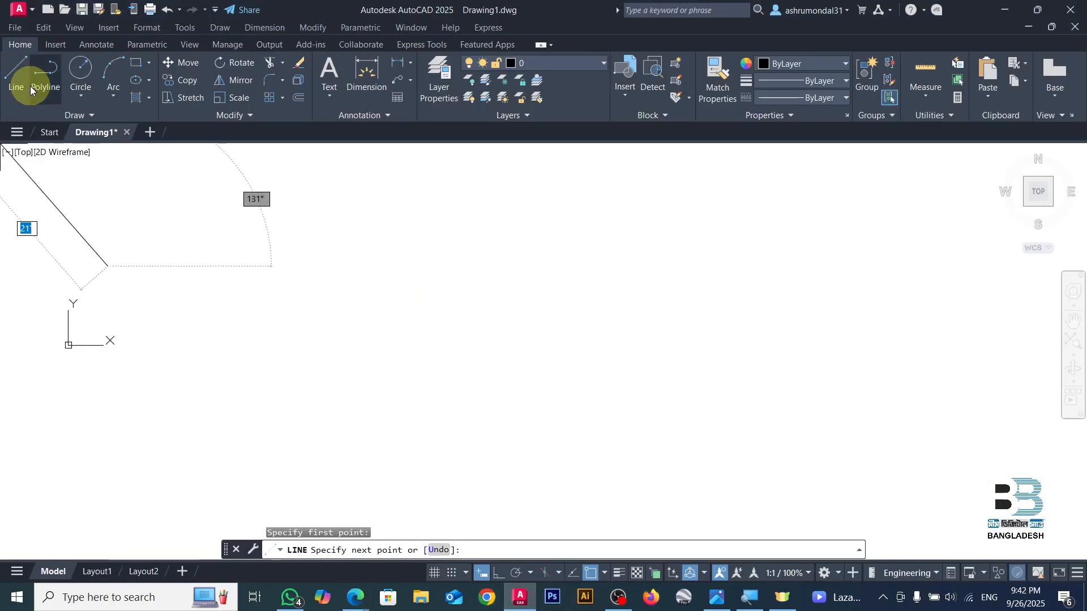
- Cancel the pending line and draw a single 190' line sloping slightly downward to the right
key(Escape)
key(space)
click(139, 228)
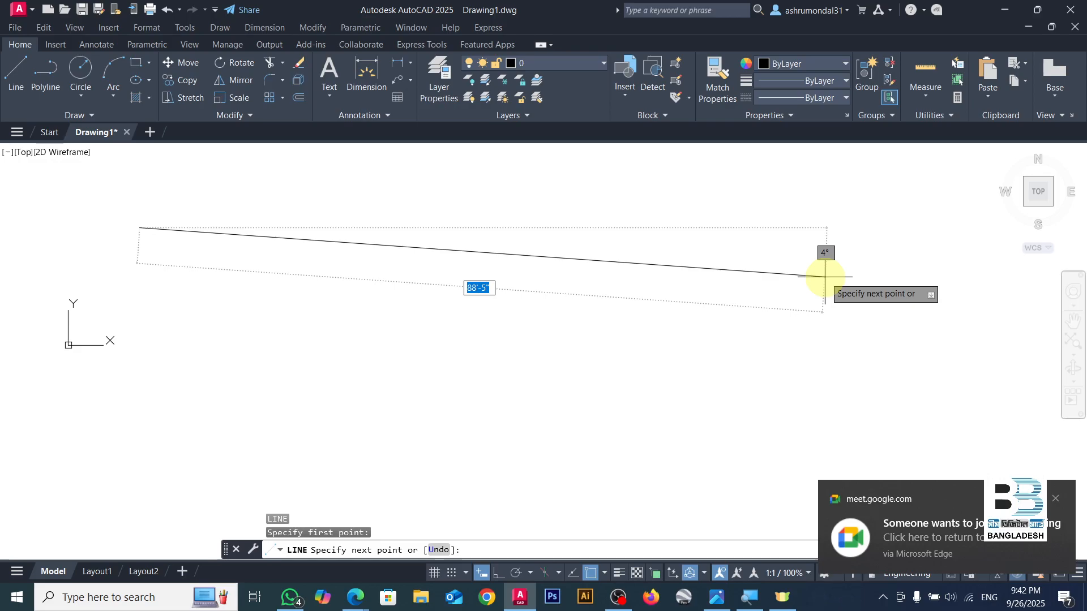
text(190)
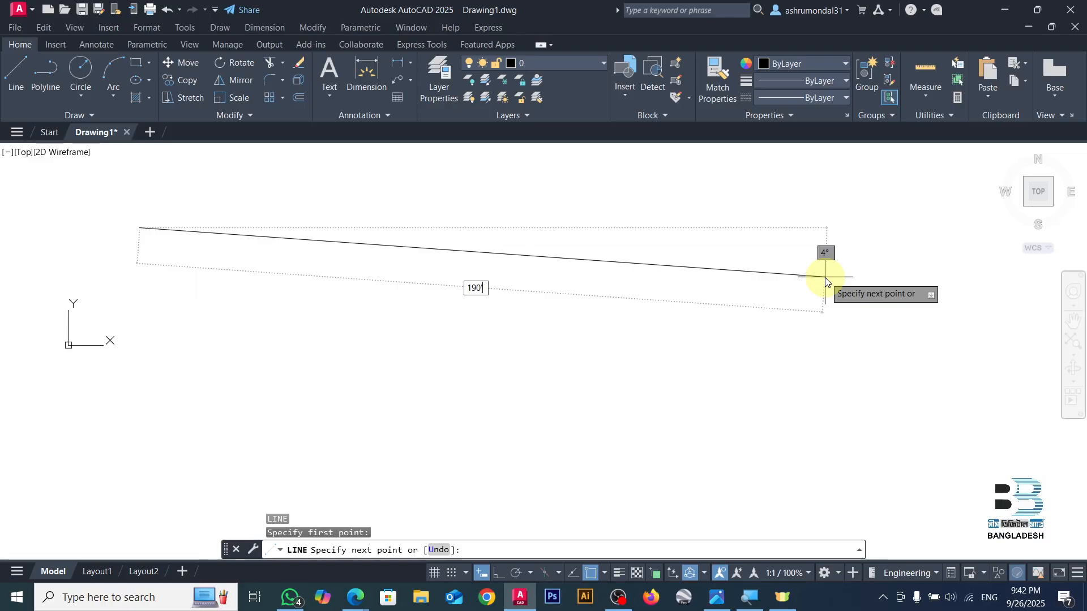
key(Return)
key(Return)
- Add an aligned dimension above the 190' line, measured between its two endpoints
scroll(531, 264, down, 8)
scroll(563, 260, up, 4)
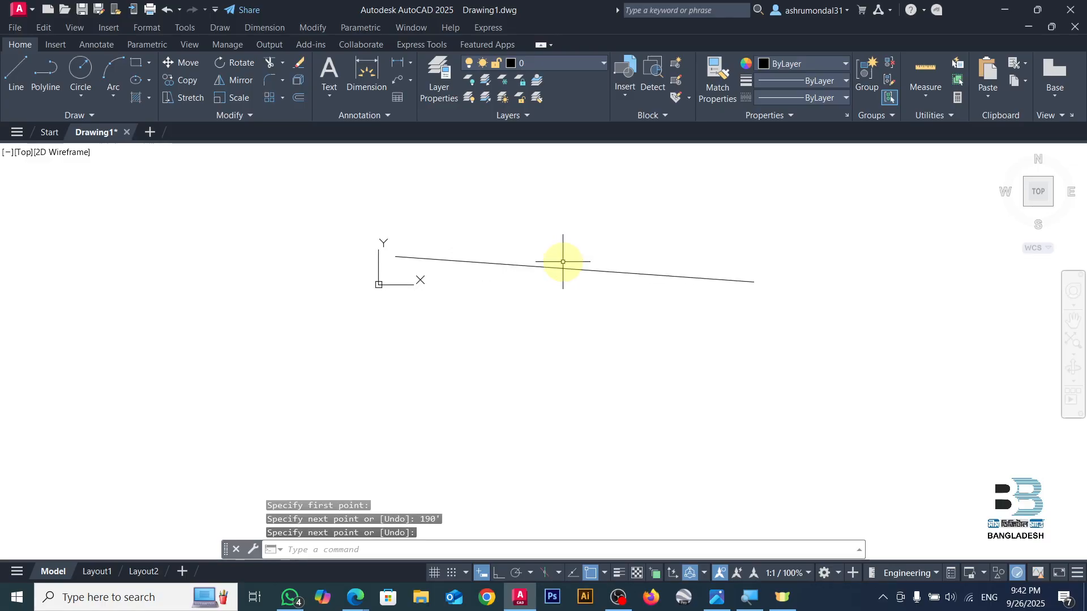
click(367, 69)
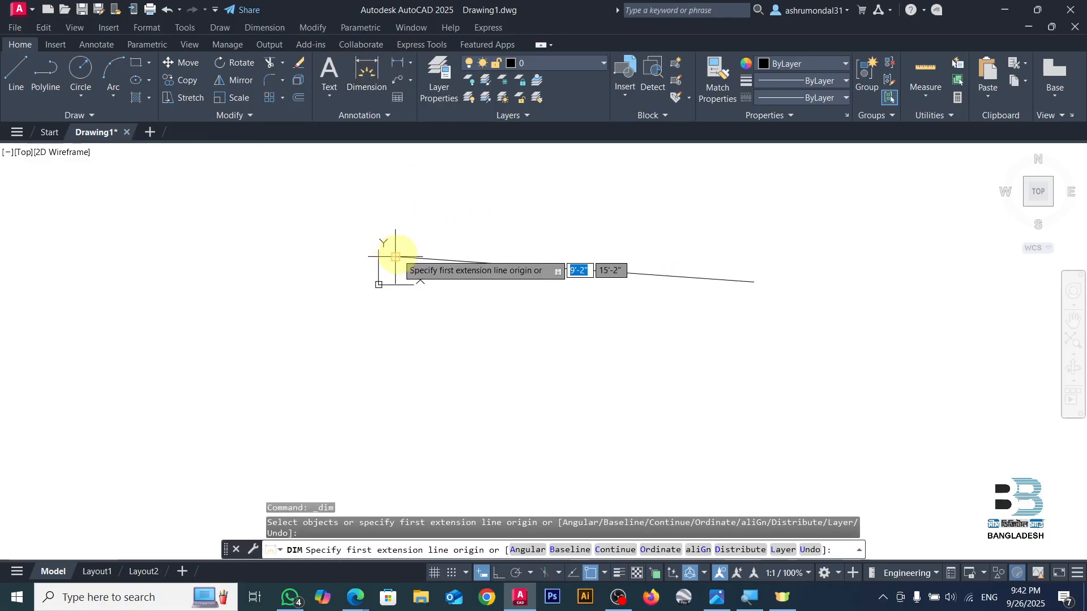
click(396, 257)
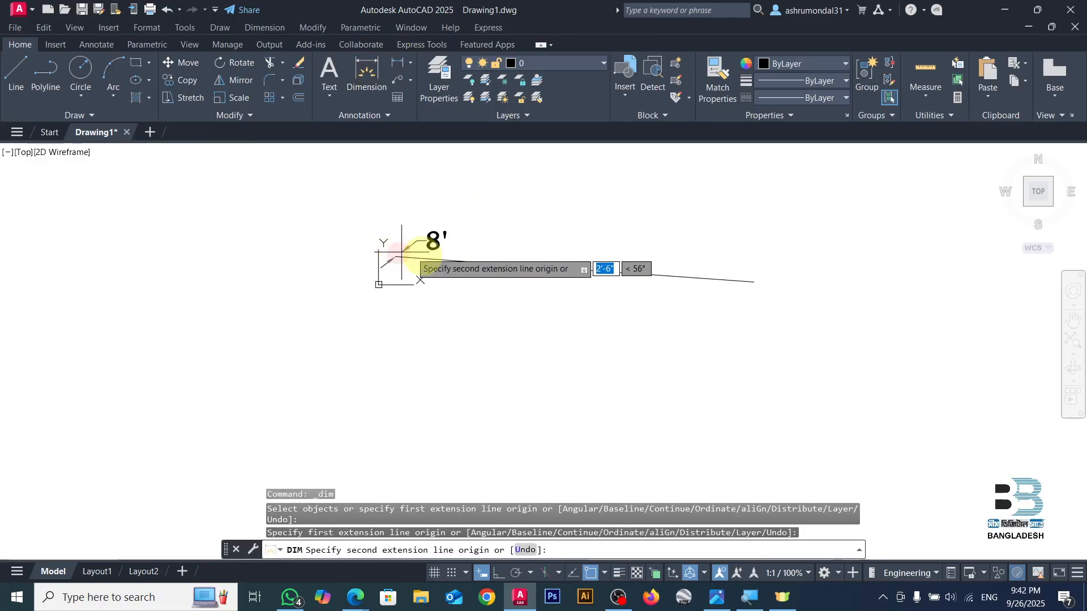
click(753, 281)
click(714, 229)
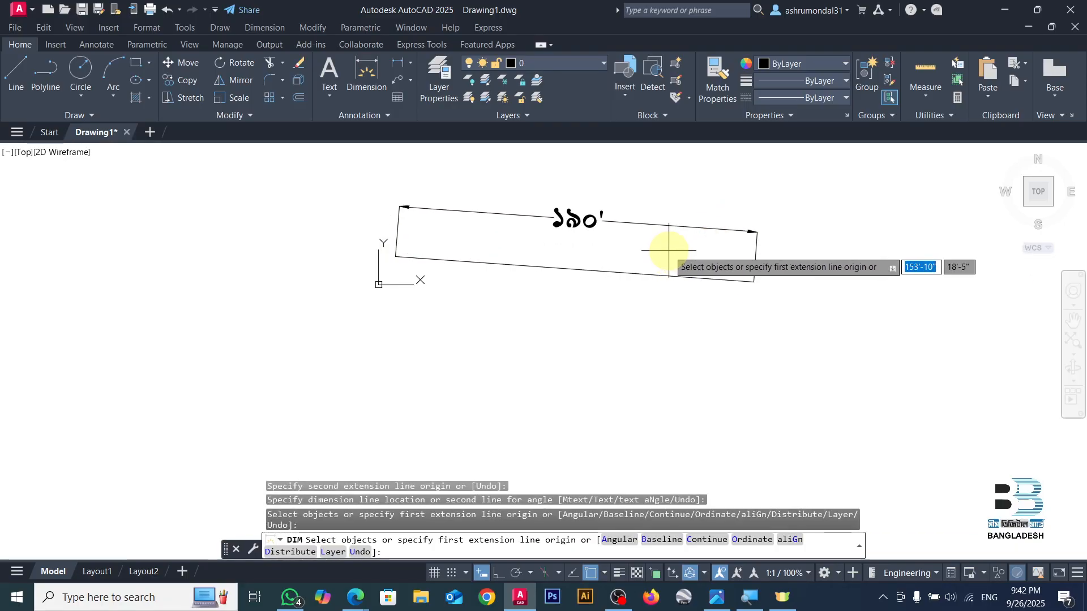
key(Return)
- Turn on Ortho mode to restrict drawing to horizontal and vertical directions
scroll(531, 186, down, 1)
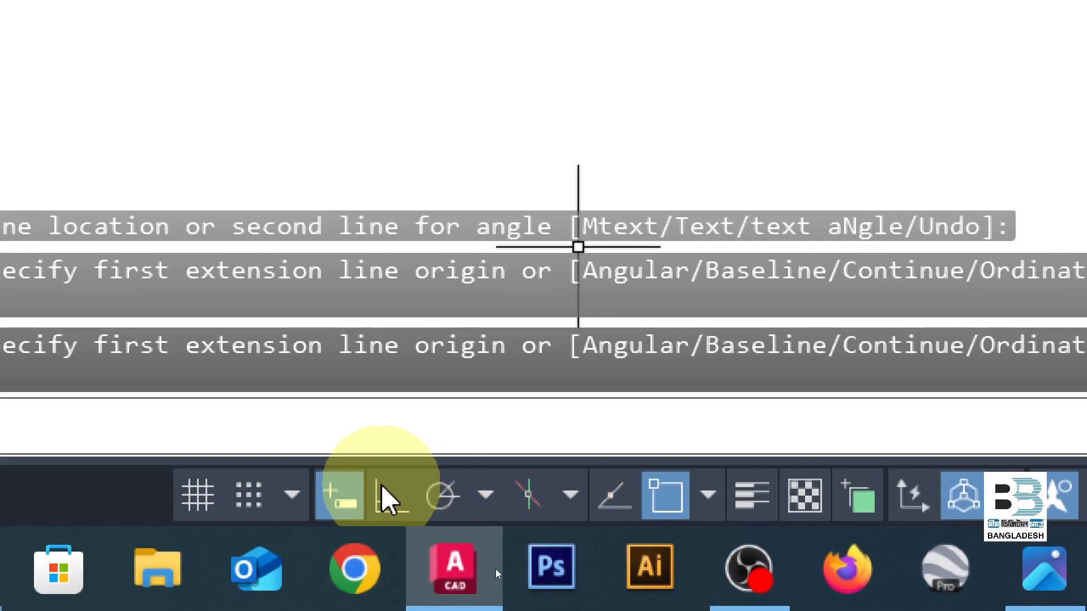
click(382, 485)
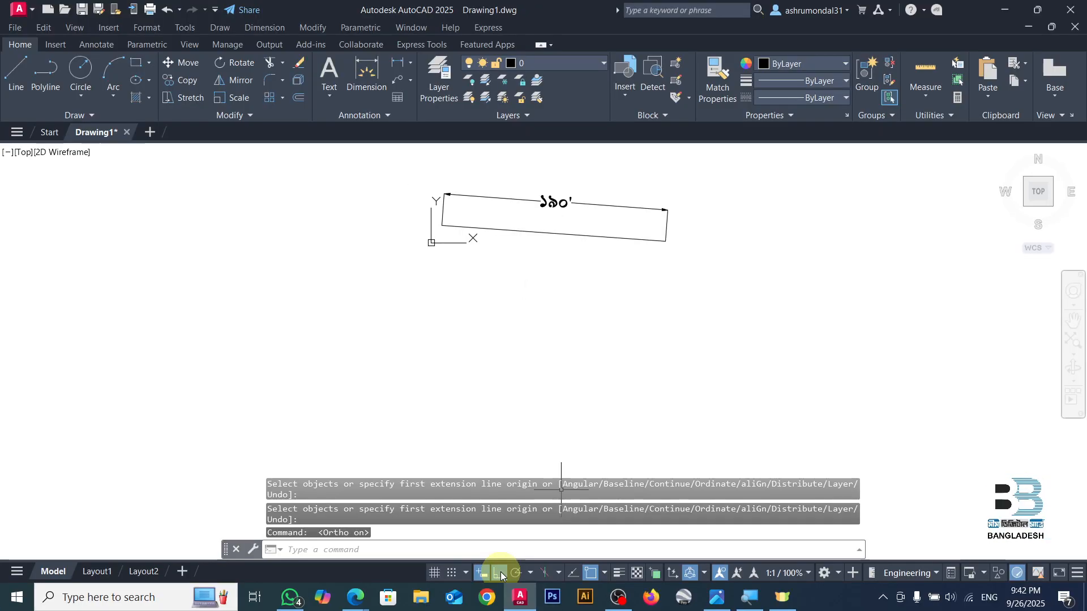
click(43, 72)
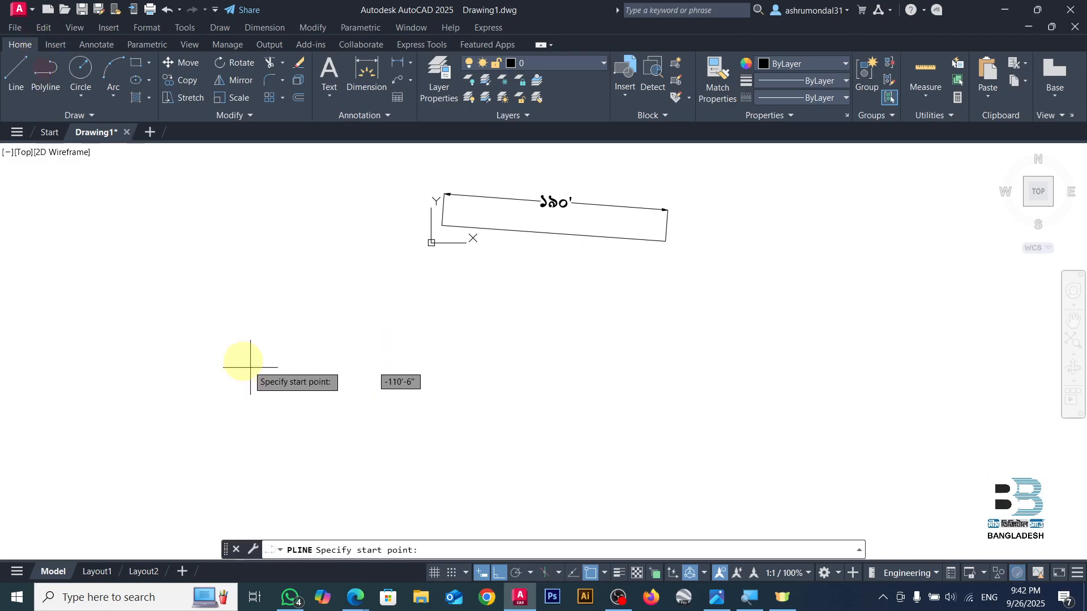
click(231, 344)
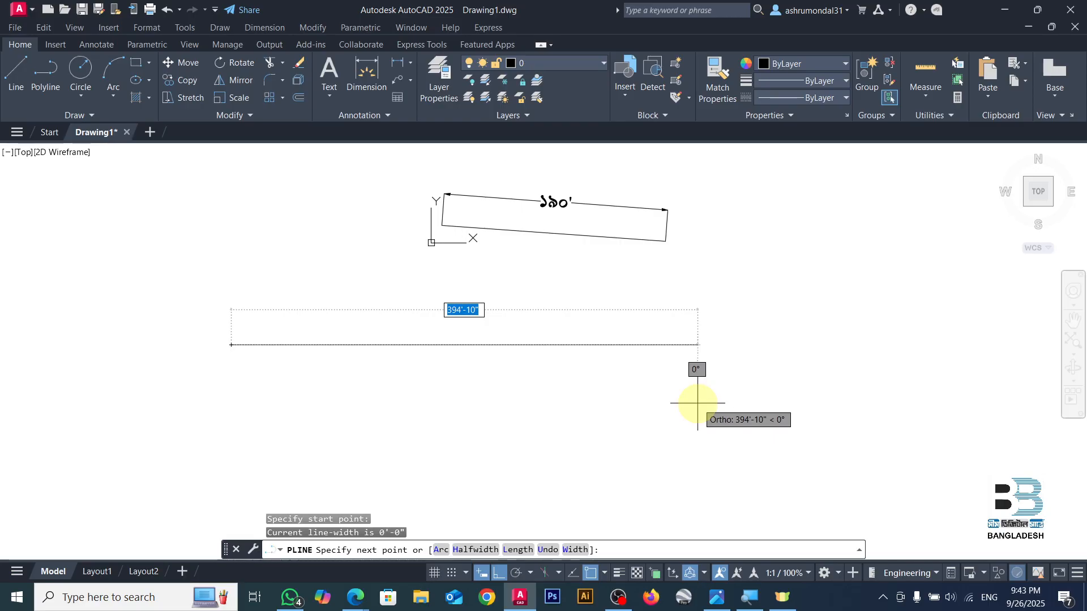
key(Escape)
- Abandon the pending polyline and draw a single horizontal 250' line below the sloping 190' line
click(20, 73)
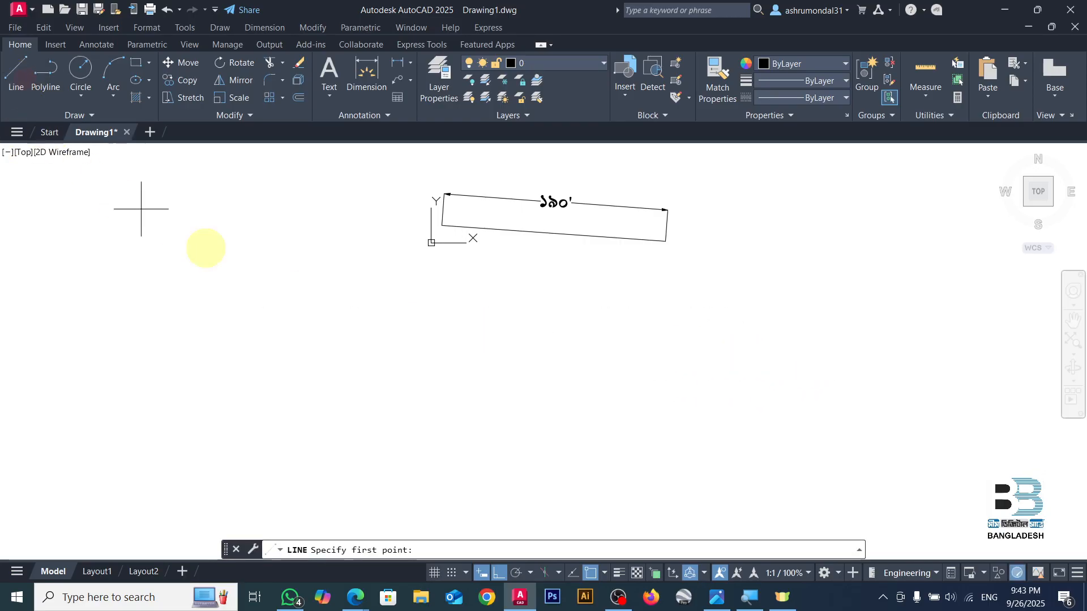
click(225, 339)
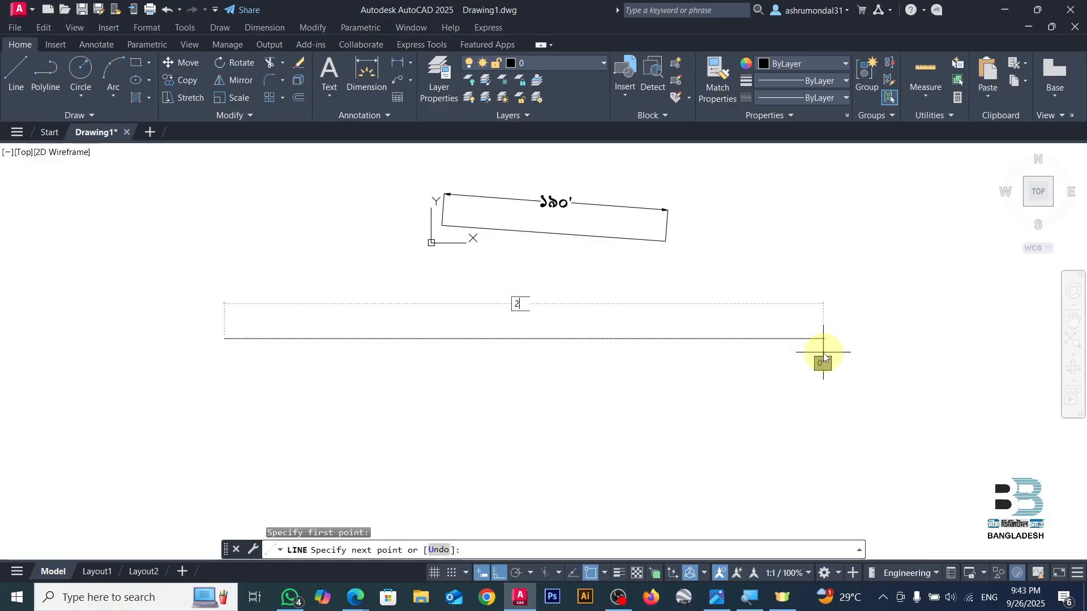
key(Return)
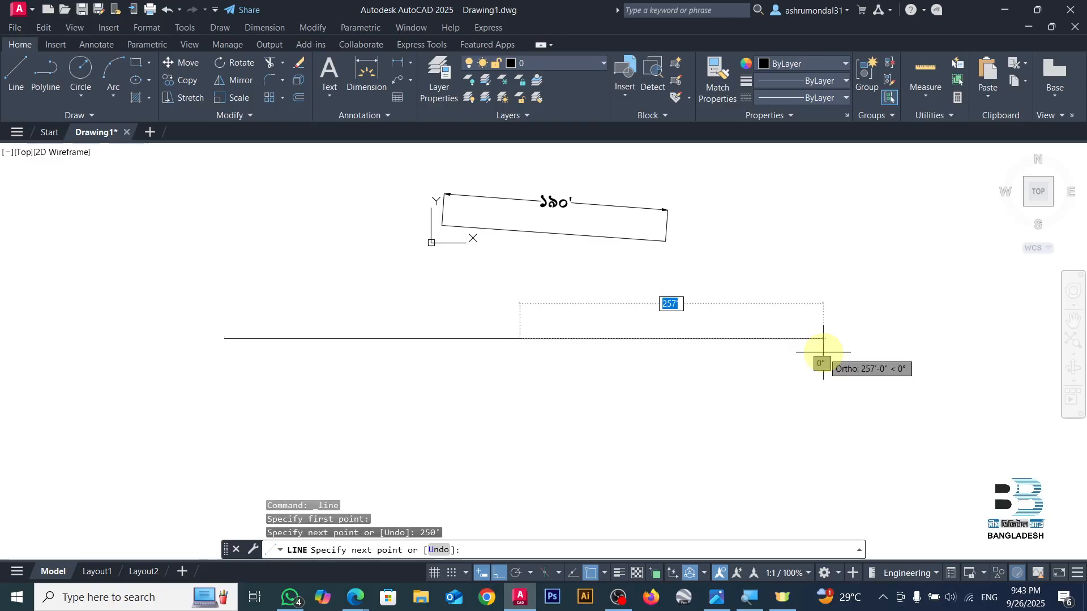
key(Return)
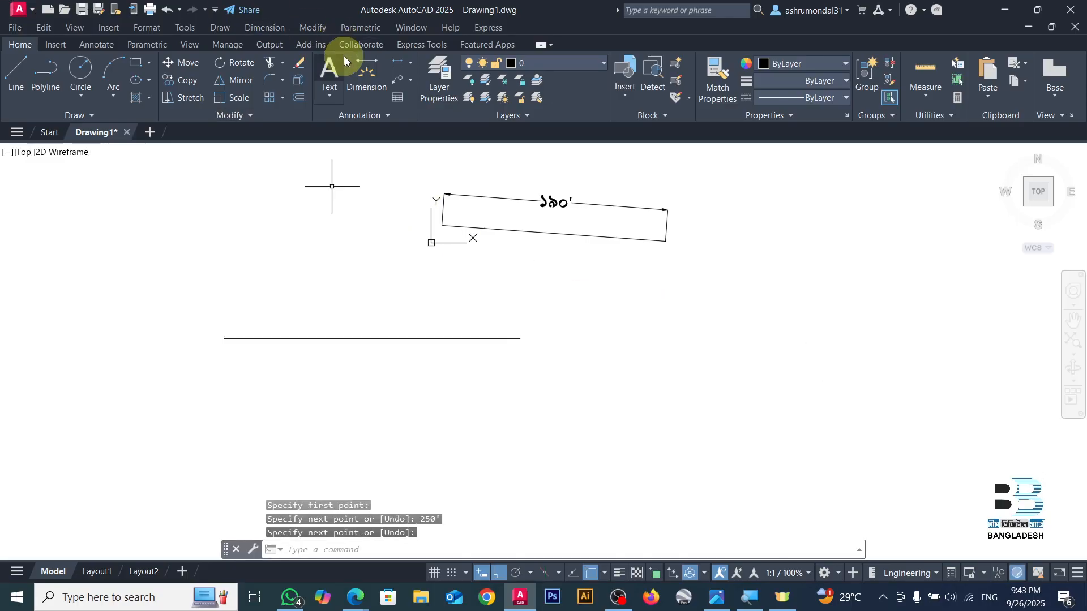
- Add a linear dimension above the 250' line, measured between its two endpoints
click(365, 70)
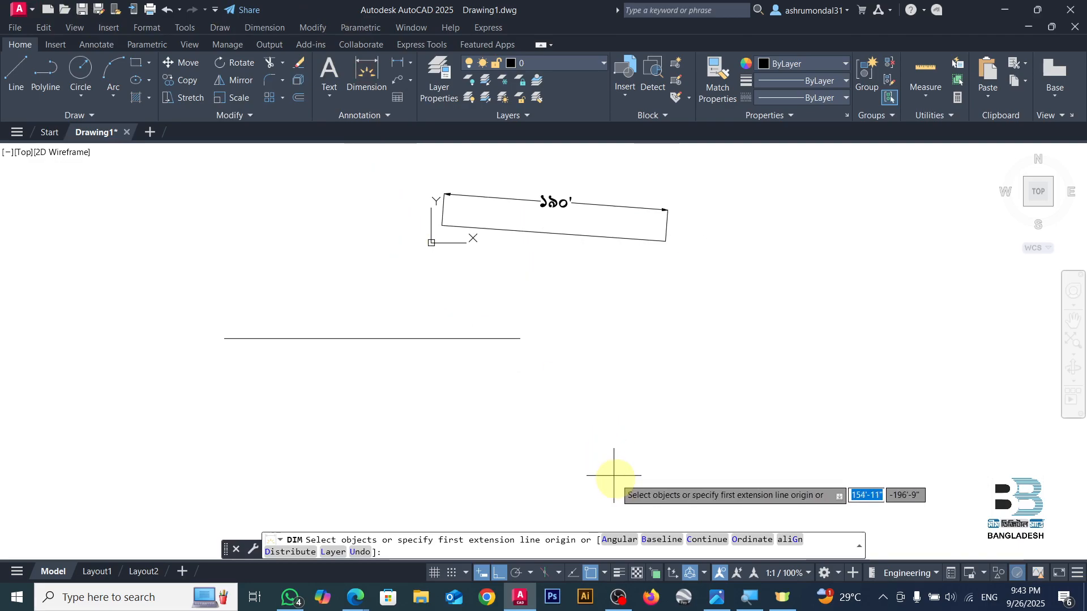
click(224, 338)
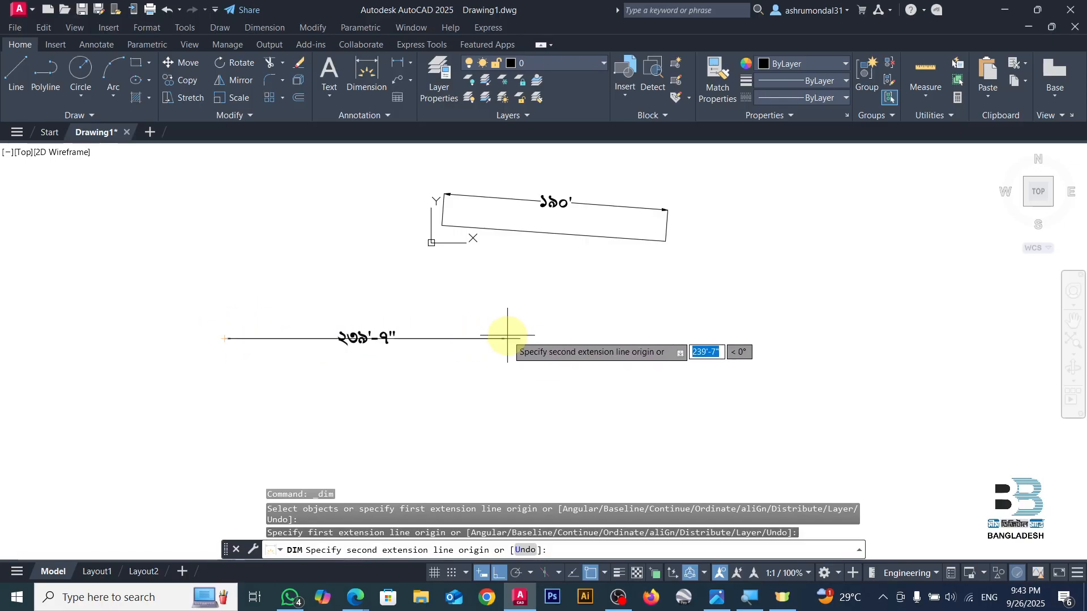
scroll(525, 338, up, 4)
scroll(526, 338, down, 3)
click(523, 340)
scroll(523, 340, down, 5)
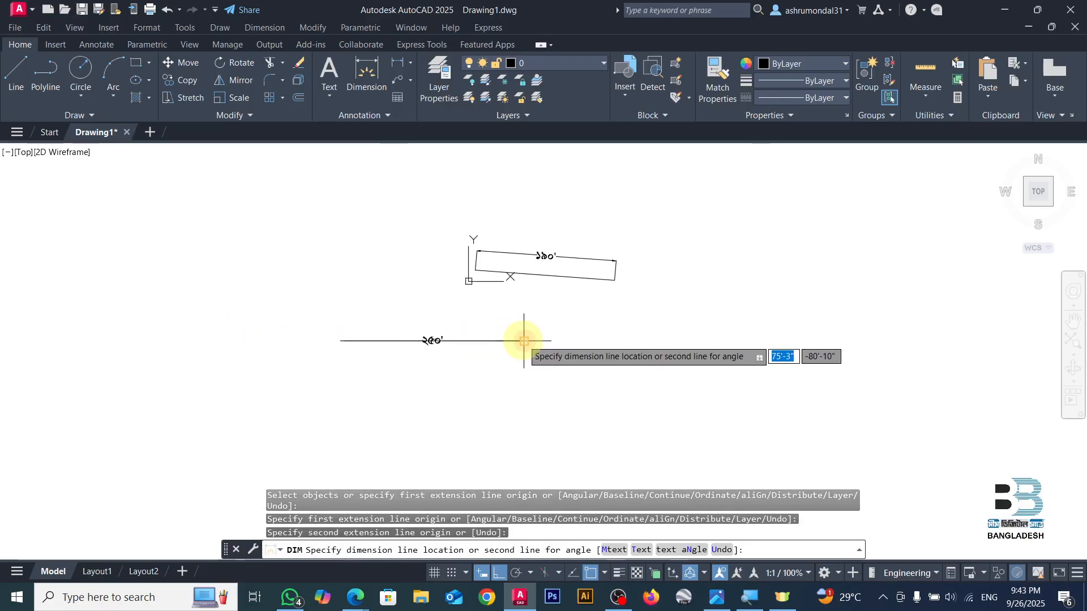
scroll(489, 327, up, 2)
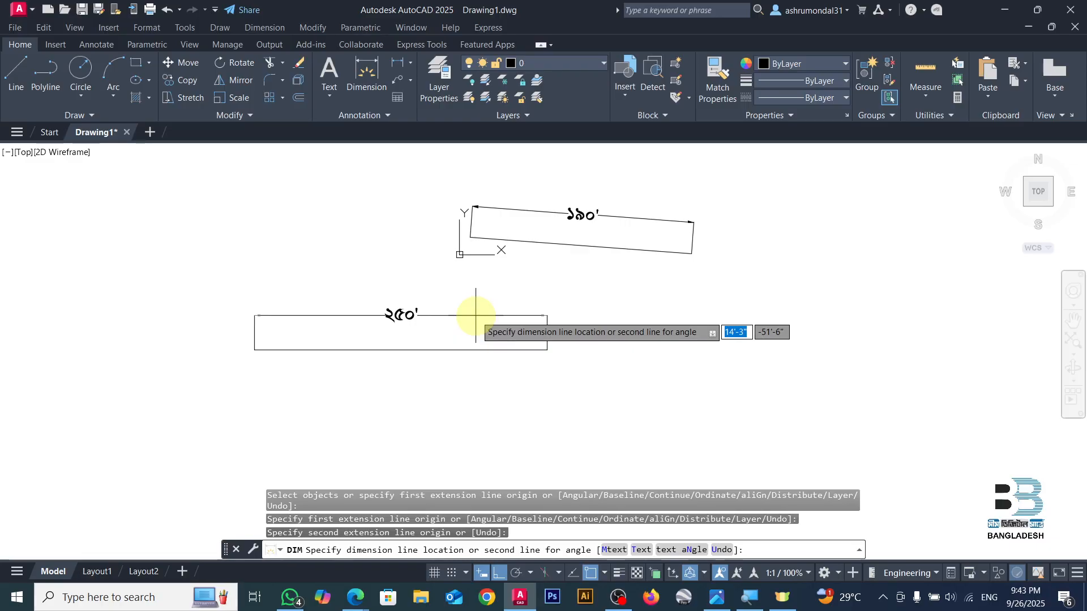
click(476, 316)
click(358, 77)
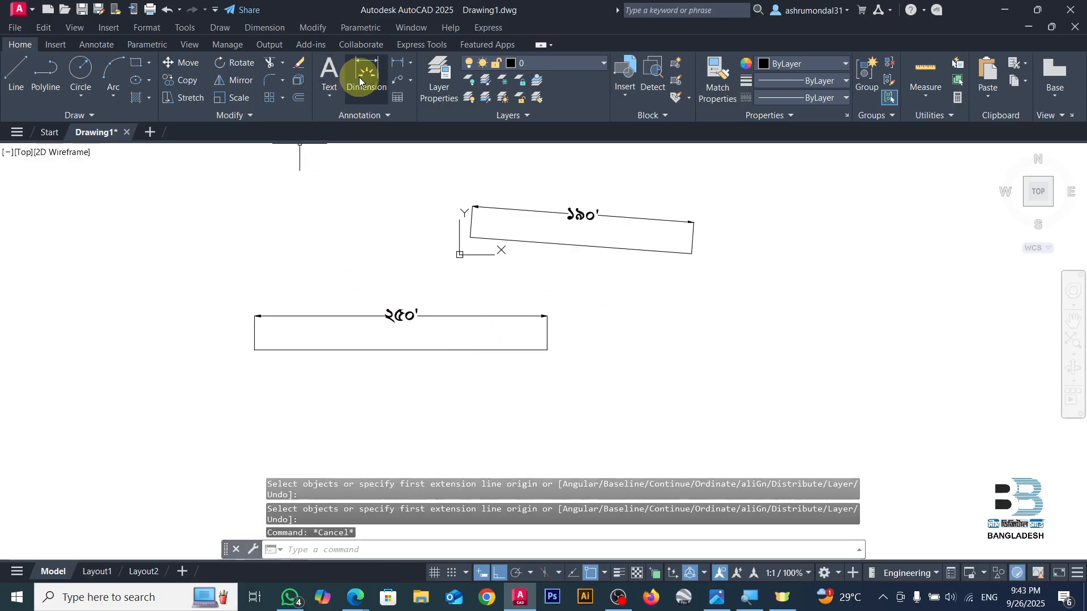
click(255, 347)
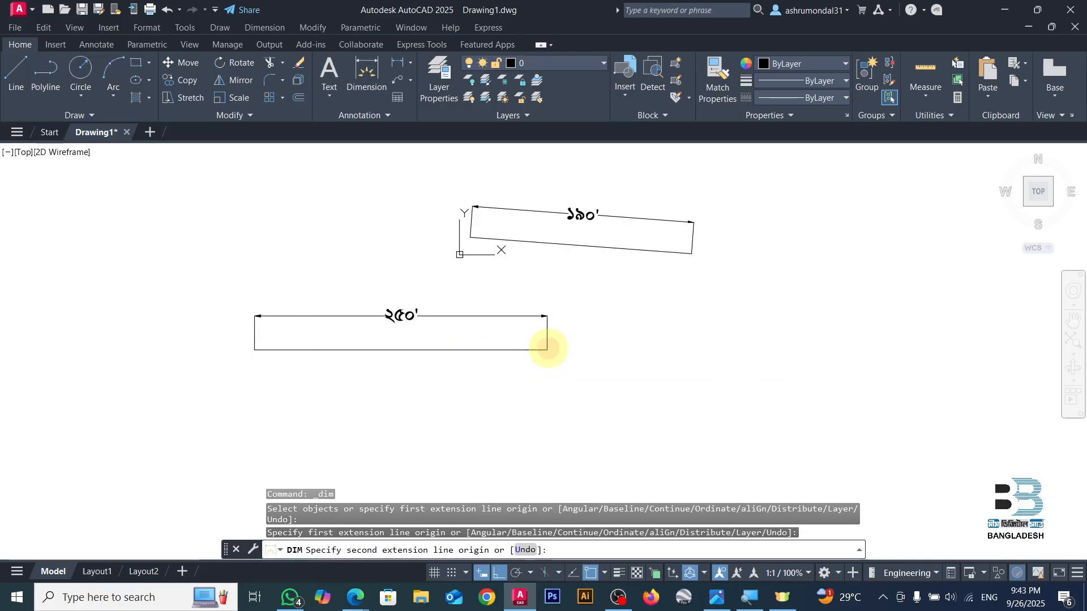
click(547, 349)
key(Escape)
key(Escape)
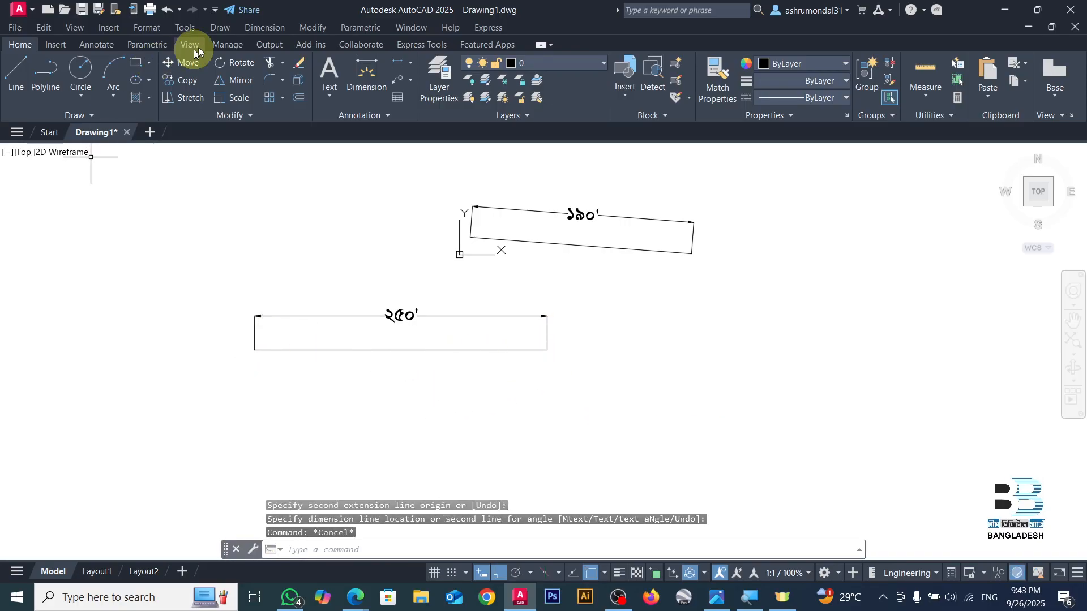
click(363, 69)
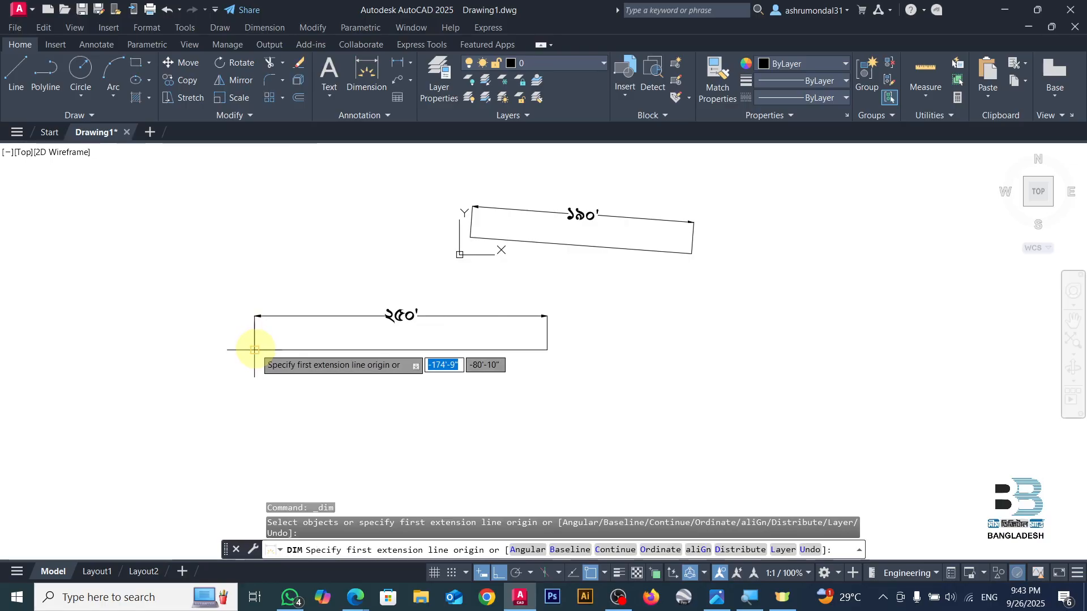
click(254, 349)
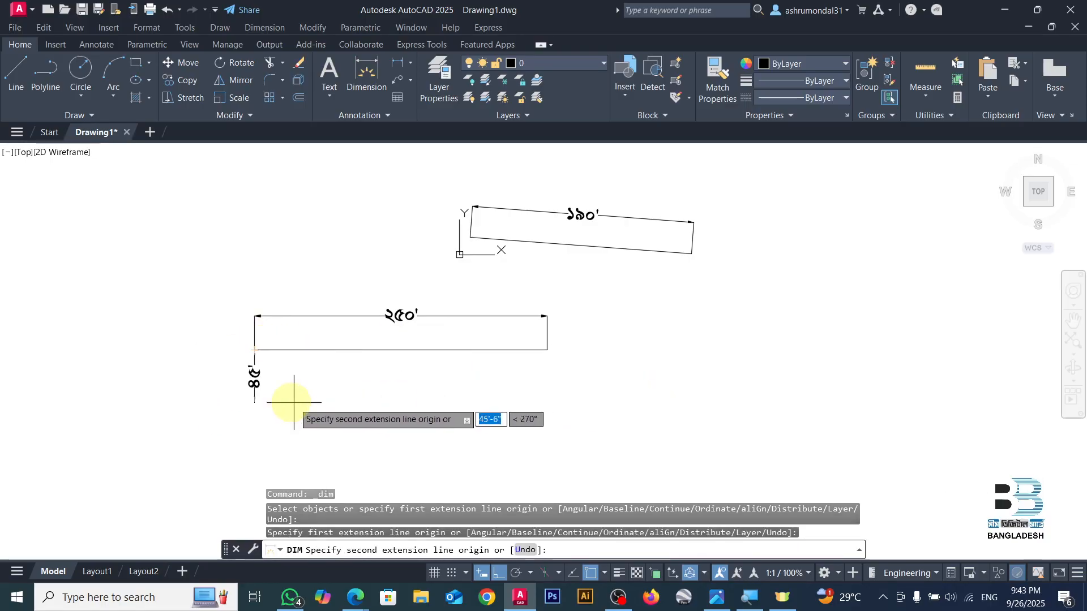
key(Return)
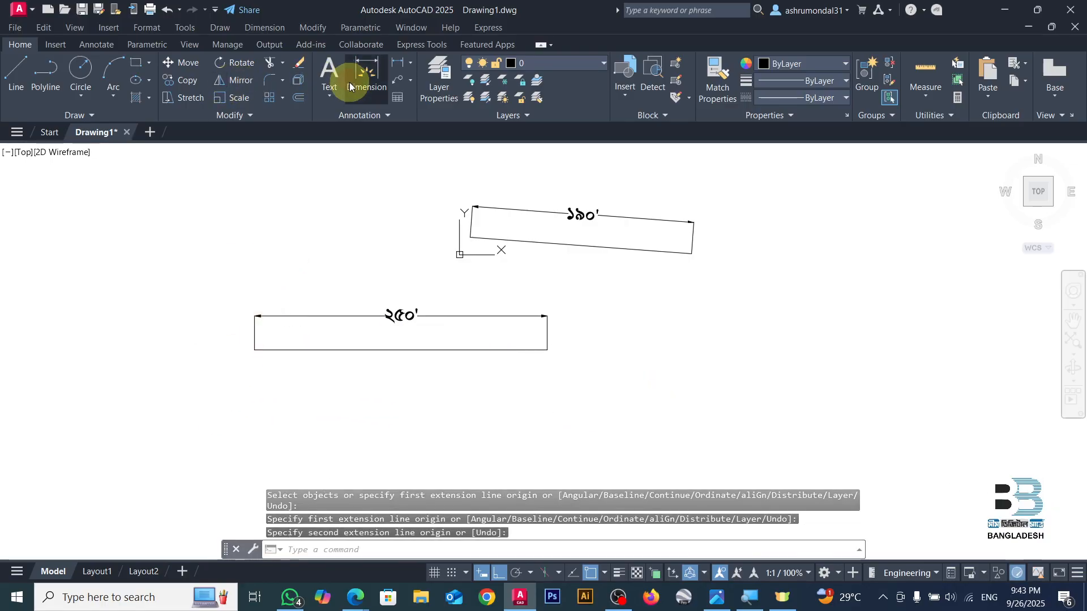
- Add a second linear dimension below the 250' line, picking its two endpoints as extension line origins
click(365, 71)
click(254, 350)
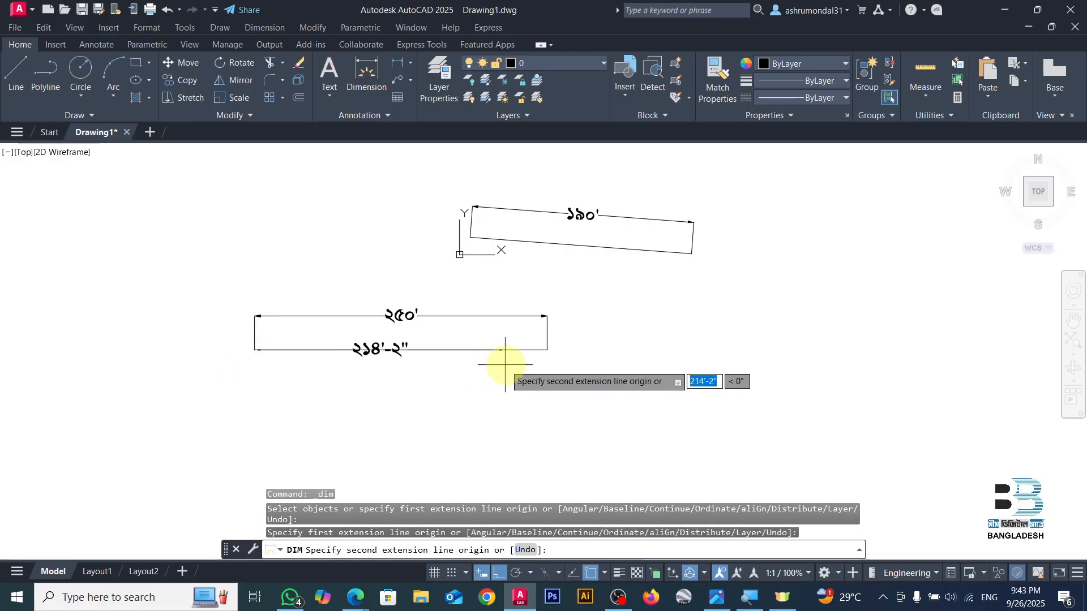
click(547, 350)
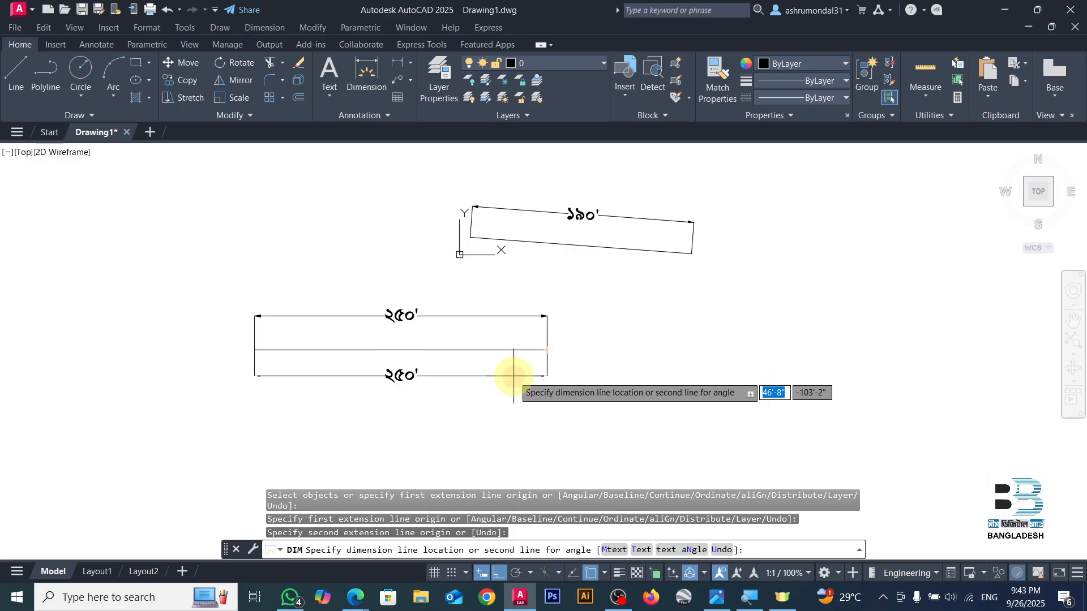
click(513, 376)
- Delete both dimensions above and below the 250' line, keeping the line itself
mouse_move(557, 307)
mouse_down()
mouse_move(498, 342)
mouse_move(461, 400)
mouse_up()
key(Delete)
key(Delete)
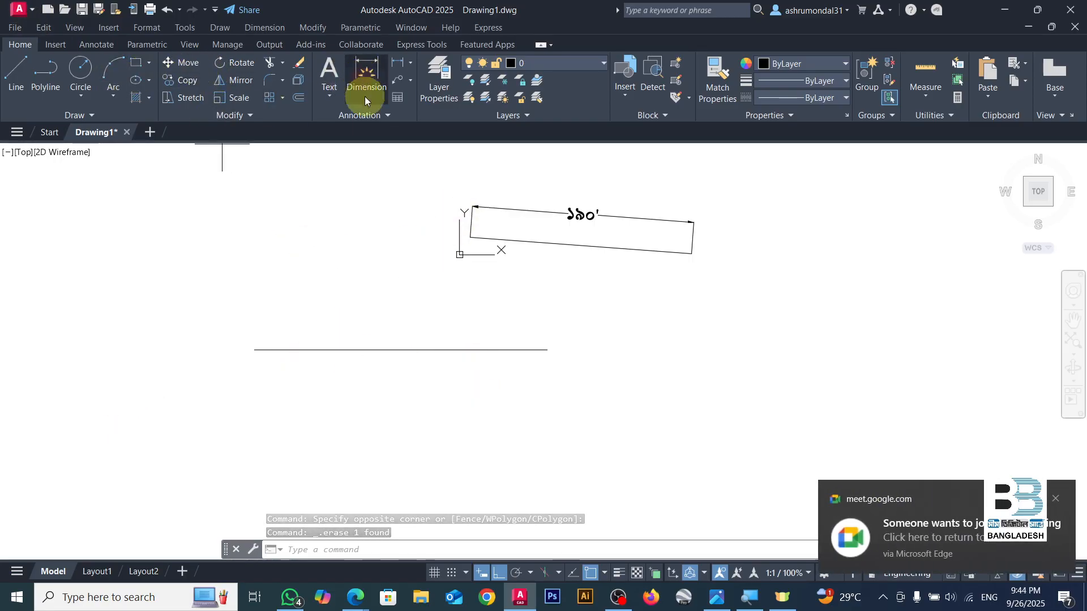
- Switch to the Google Meet call in Edge, admit the waiting participant and return to AutoCAD
click(365, 79)
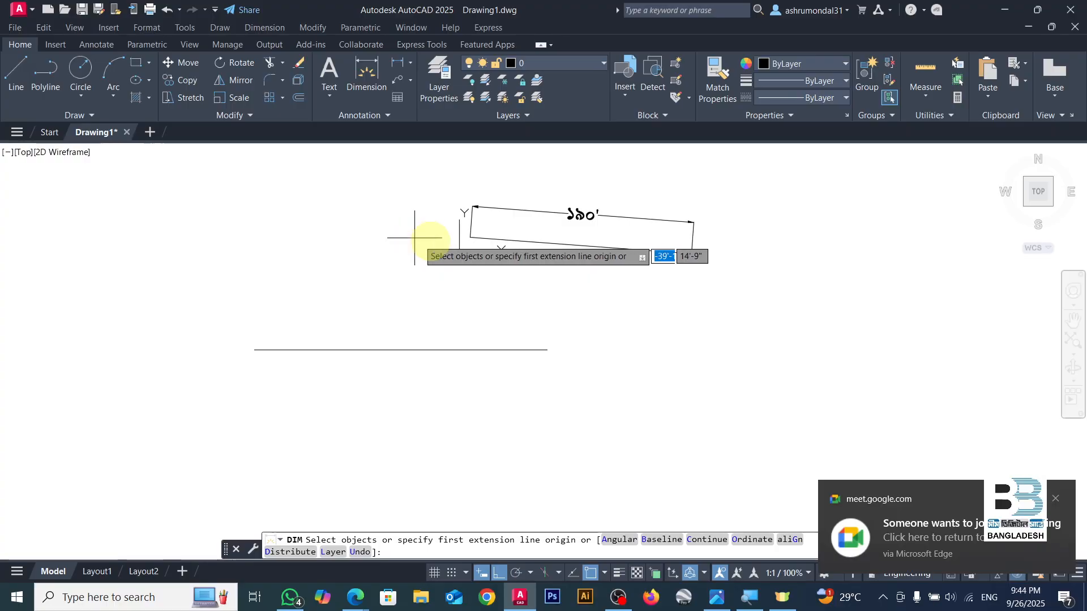
mouse_move(355, 597)
click(337, 534)
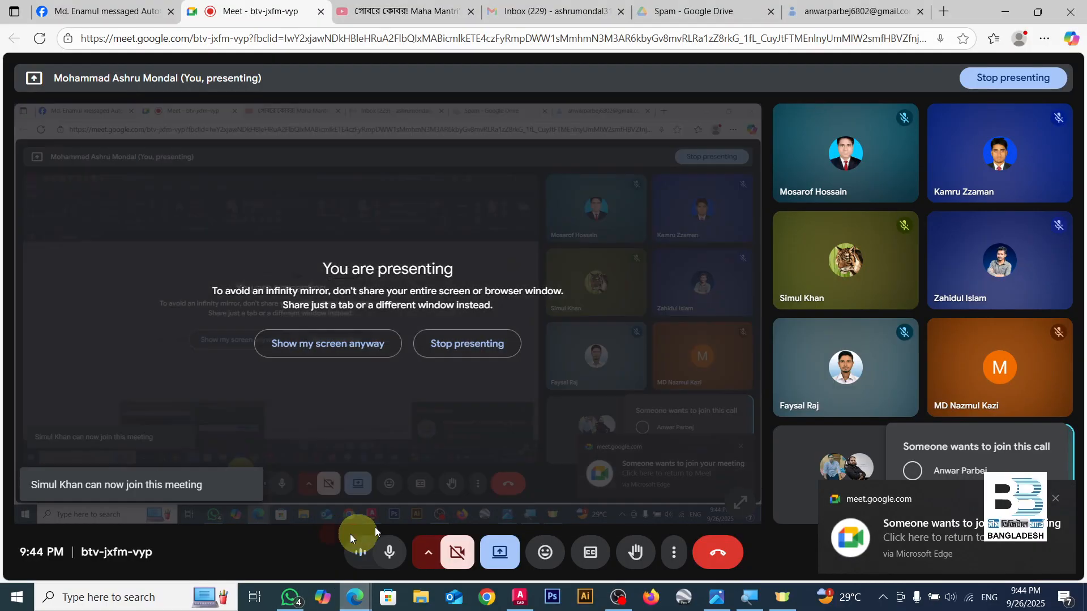
click(971, 502)
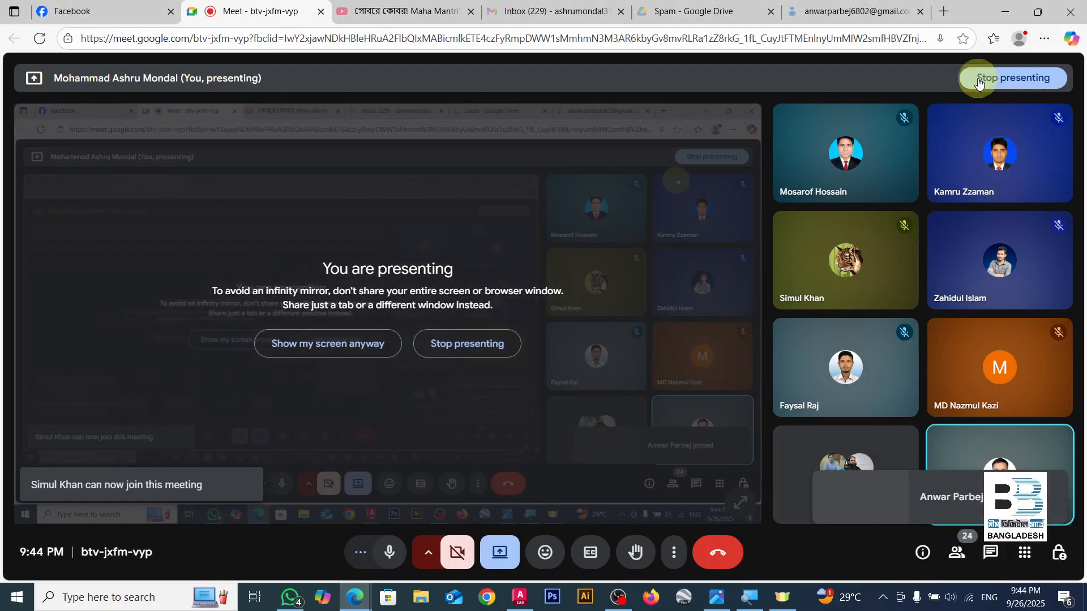
key(alt+Tab)
key(Return)
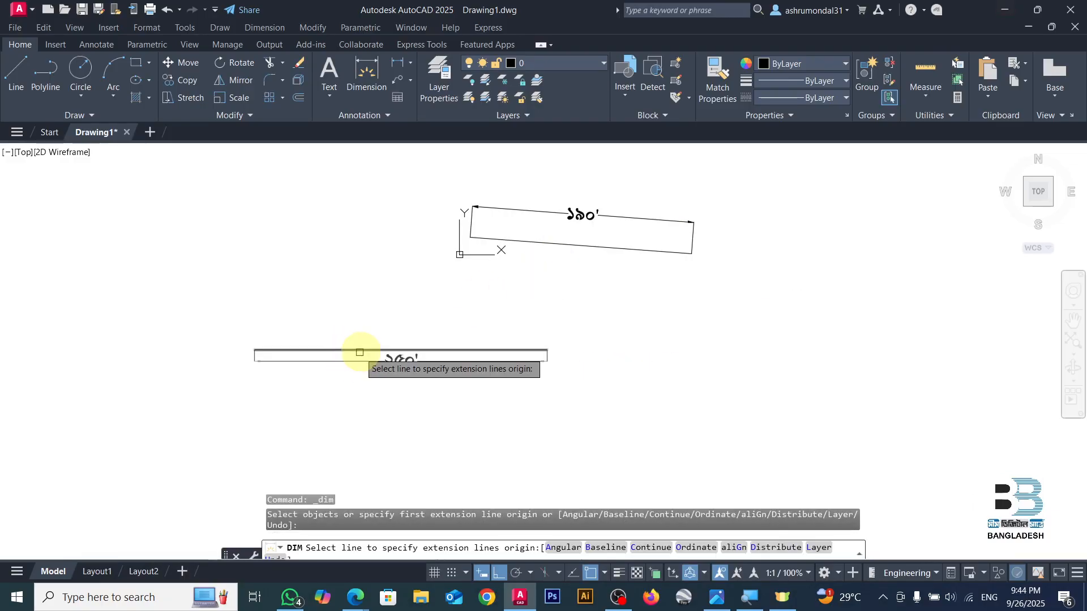
- Dimension the 250' line by selecting the line itself and place the dimension above it
click(366, 349)
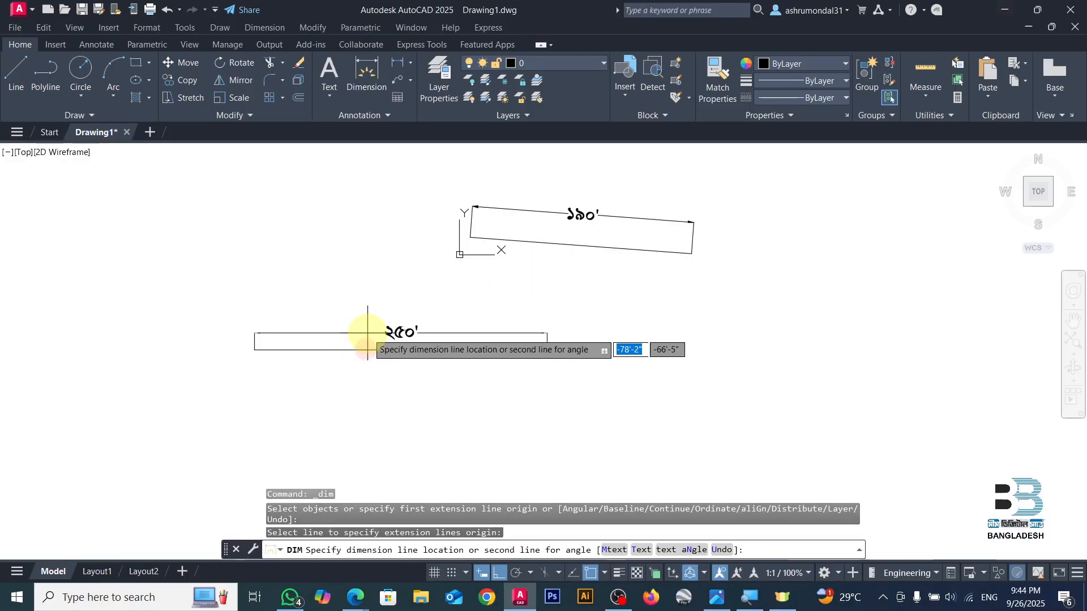
click(367, 329)
right_click(368, 328)
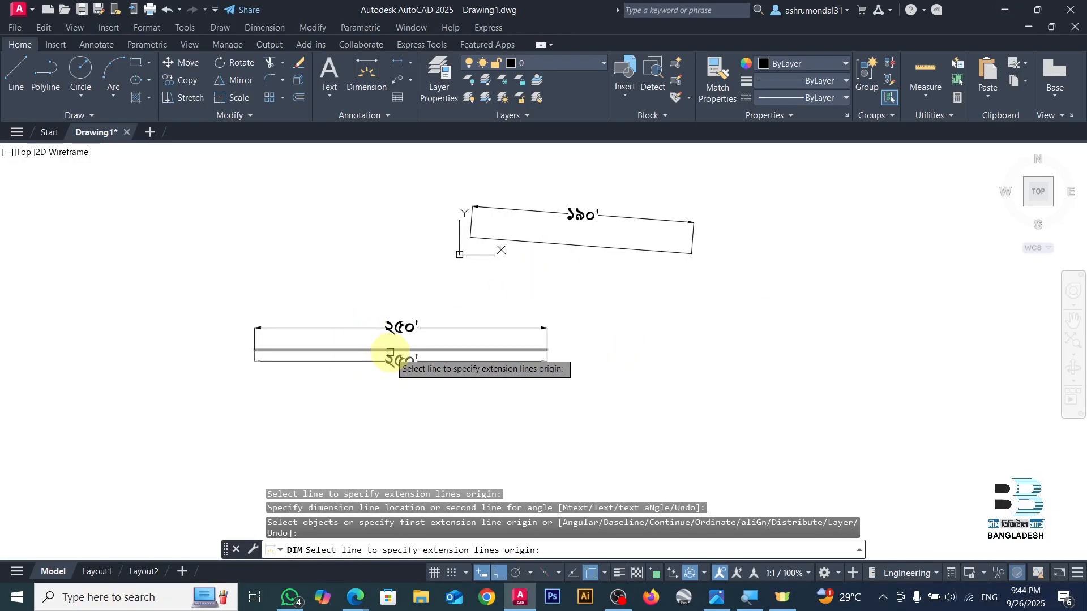
key(Escape)
- Delete the dimension above the 250' line
click(440, 309)
click(383, 335)
key(Delete)
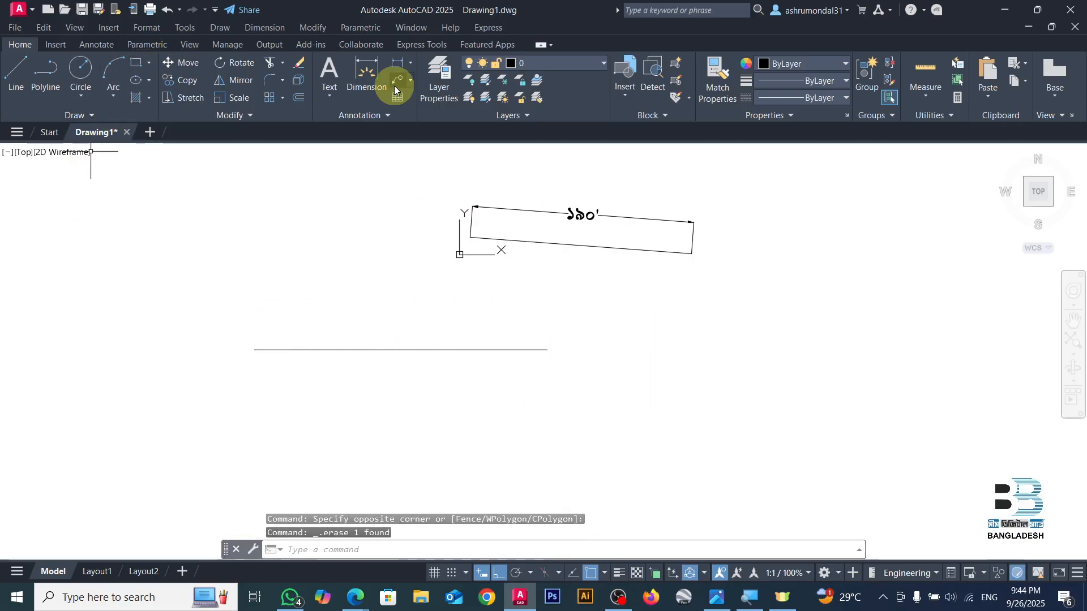
- Dimension the 250' line twice by selecting the line itself, placing one dimension above and one below it
click(367, 70)
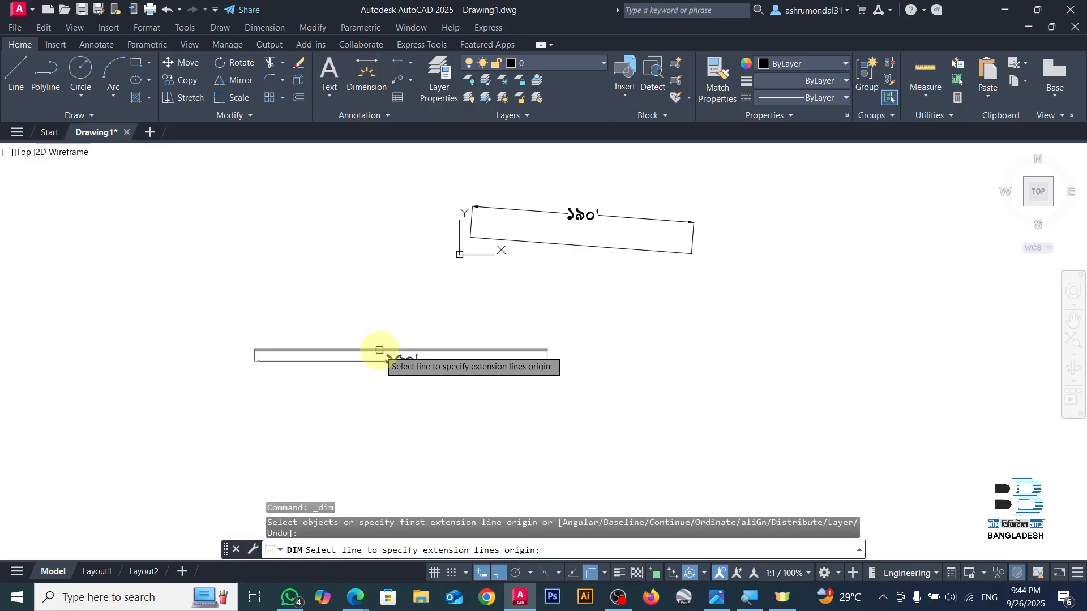
click(379, 350)
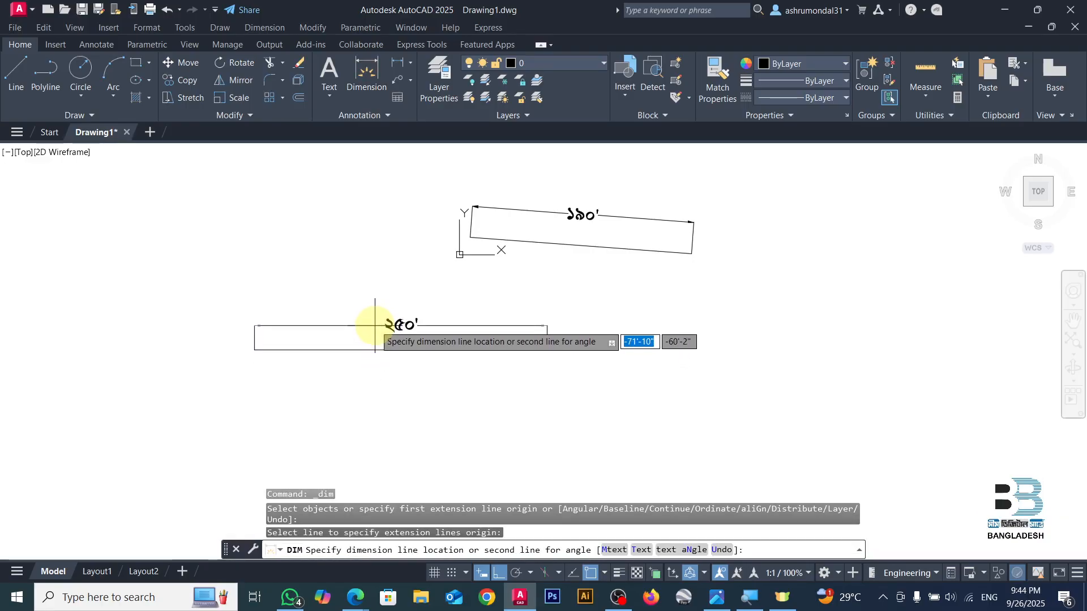
click(375, 323)
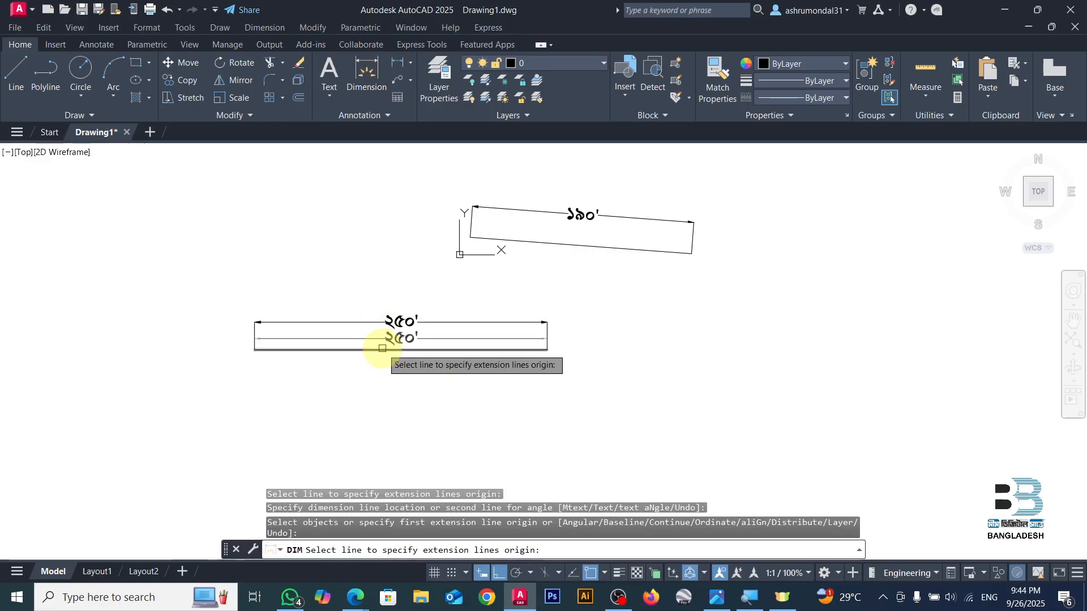
click(382, 348)
click(388, 376)
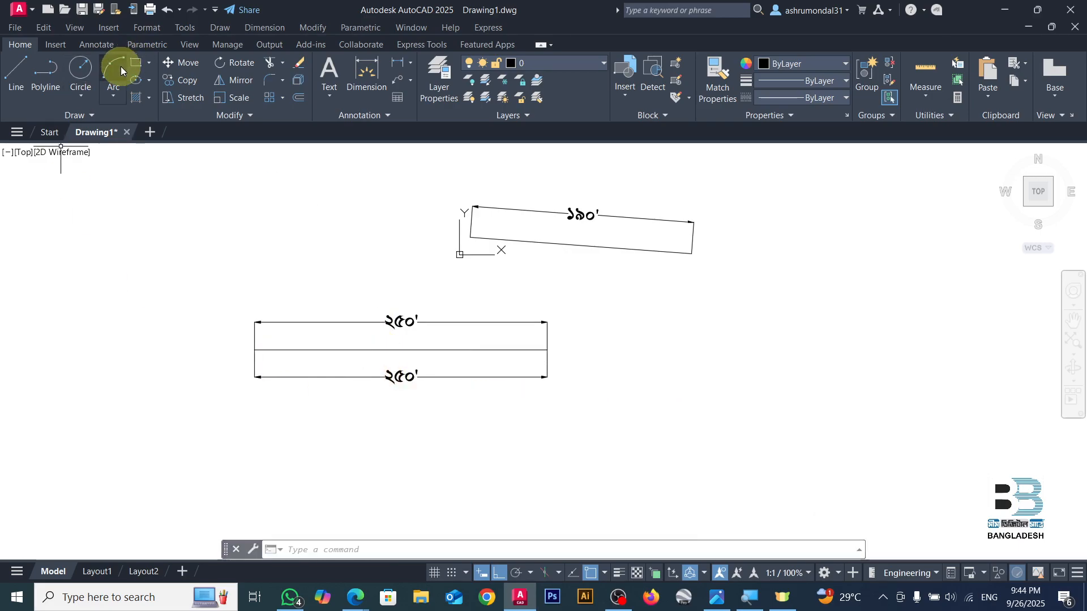
- Draw a rectangle about 201'-5" wide and 103'-7" high to the right of the dimensioned 250' line
click(134, 63)
scroll(309, 193, down, 4)
scroll(532, 259, up, 4)
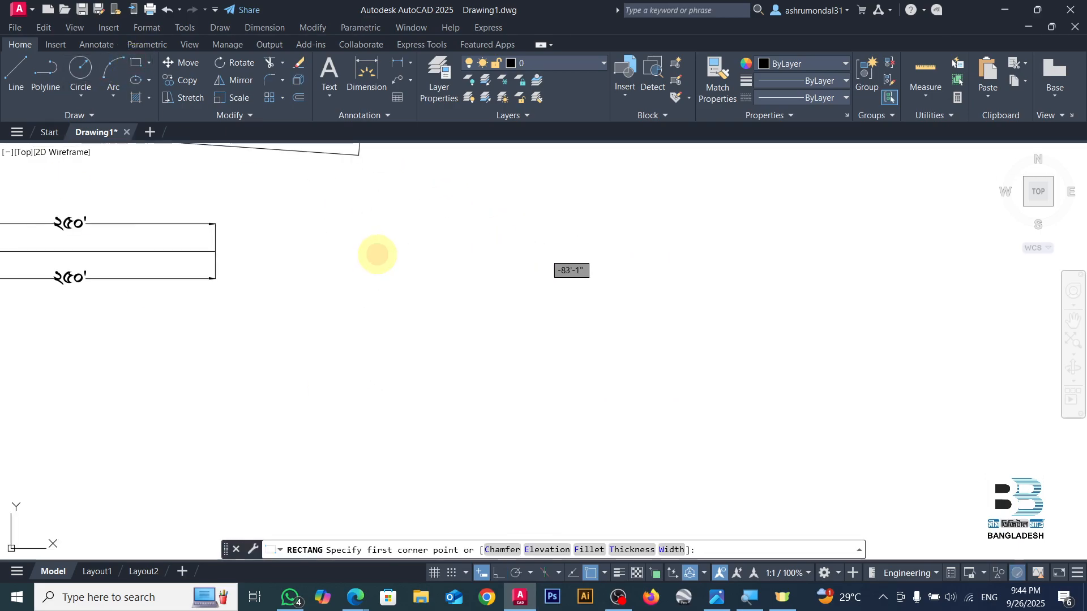
click(376, 254)
click(612, 375)
key(Escape)
- Dimension all four sides of the rectangle by selecting each edge and placing its dimension outside the shape
click(368, 74)
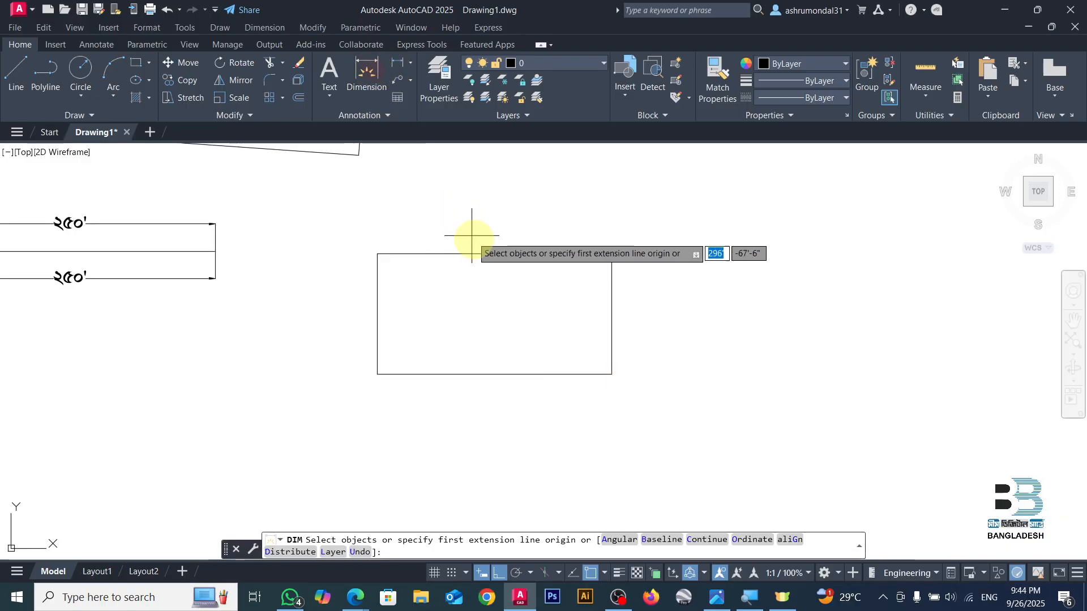
click(469, 254)
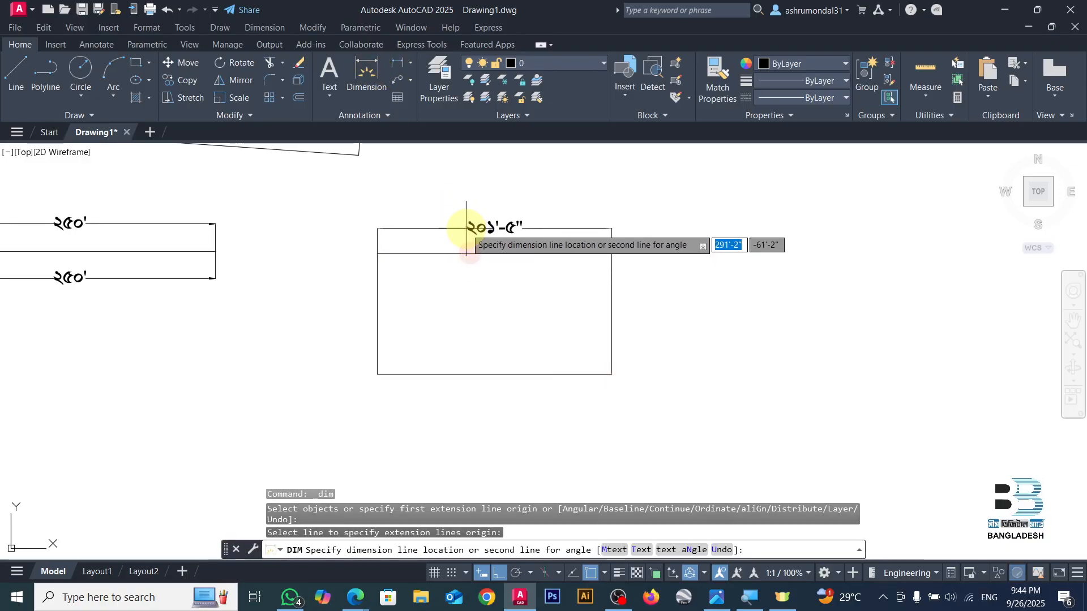
click(471, 229)
click(377, 290)
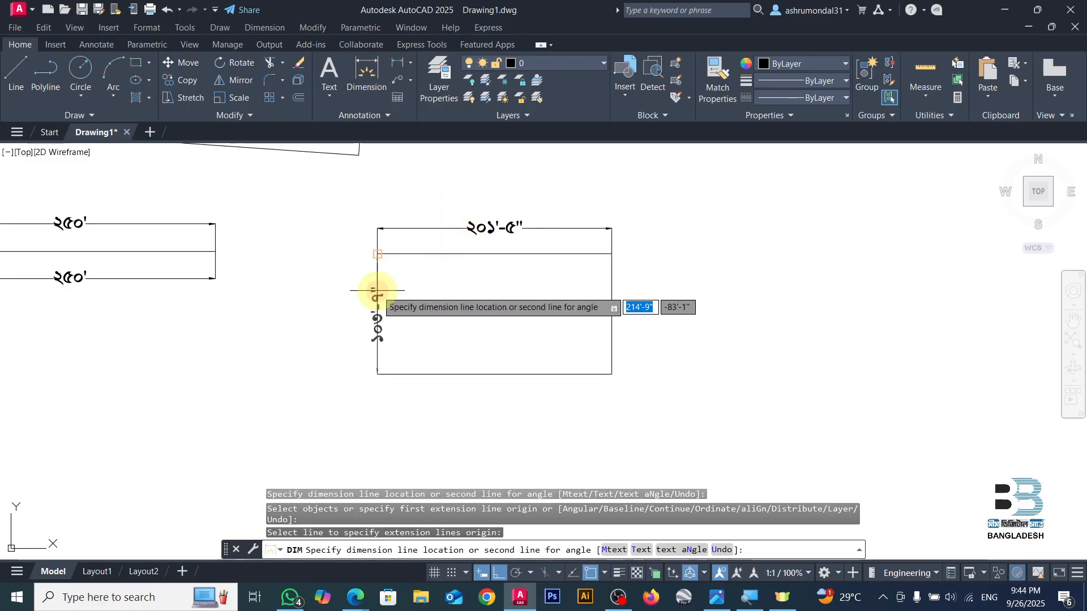
click(347, 304)
click(468, 374)
click(459, 407)
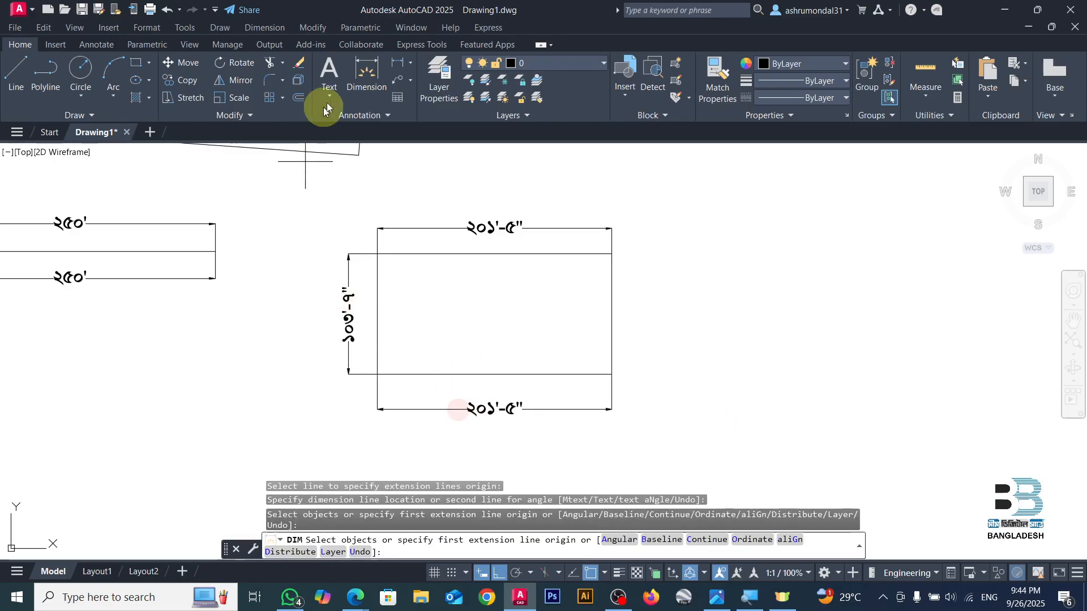
click(611, 304)
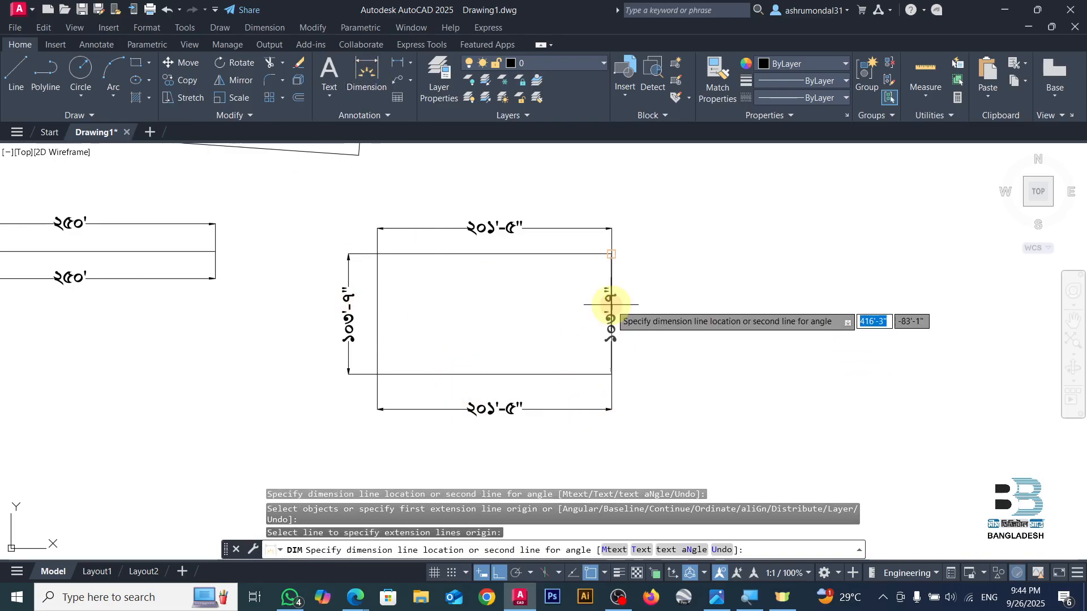
click(644, 308)
scroll(583, 324, down, 2)
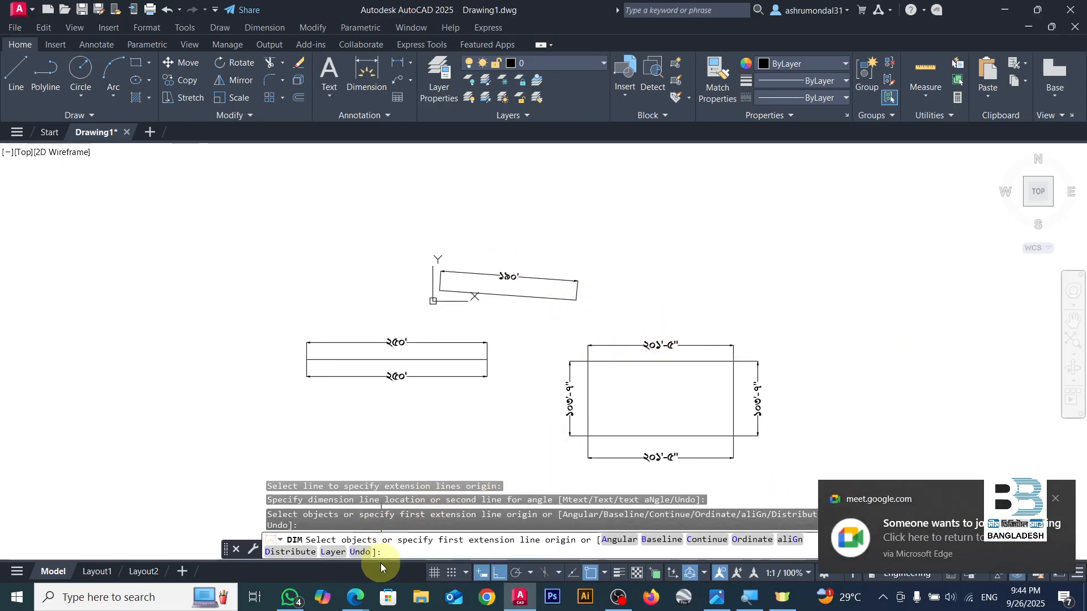
- Switch to Google Meet in Edge, admit the waiting participant to the call, and return to AutoCAD
mouse_move(356, 597)
click(321, 533)
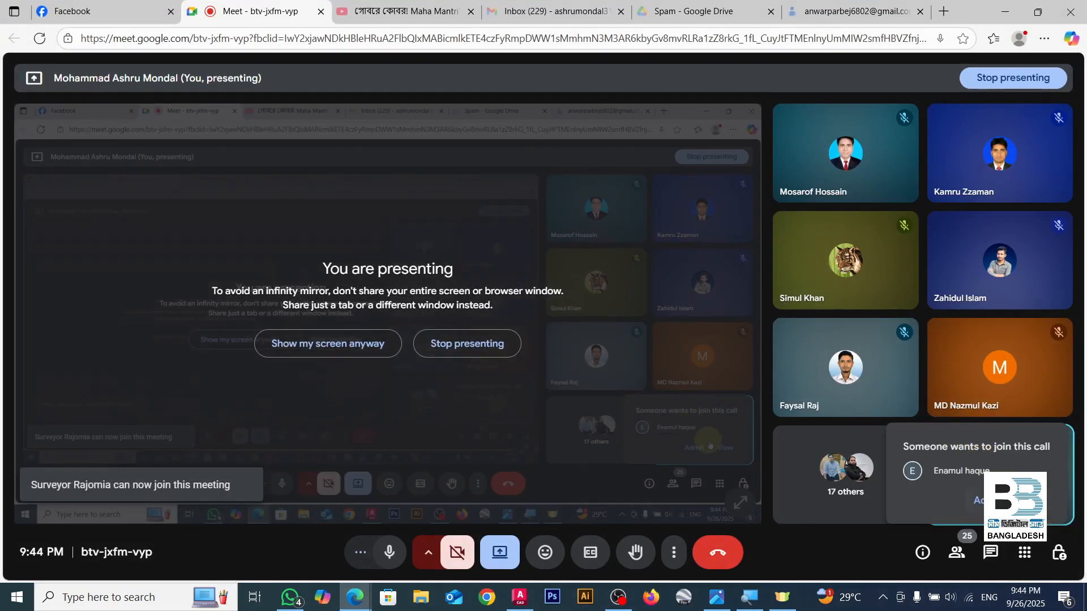
click(979, 497)
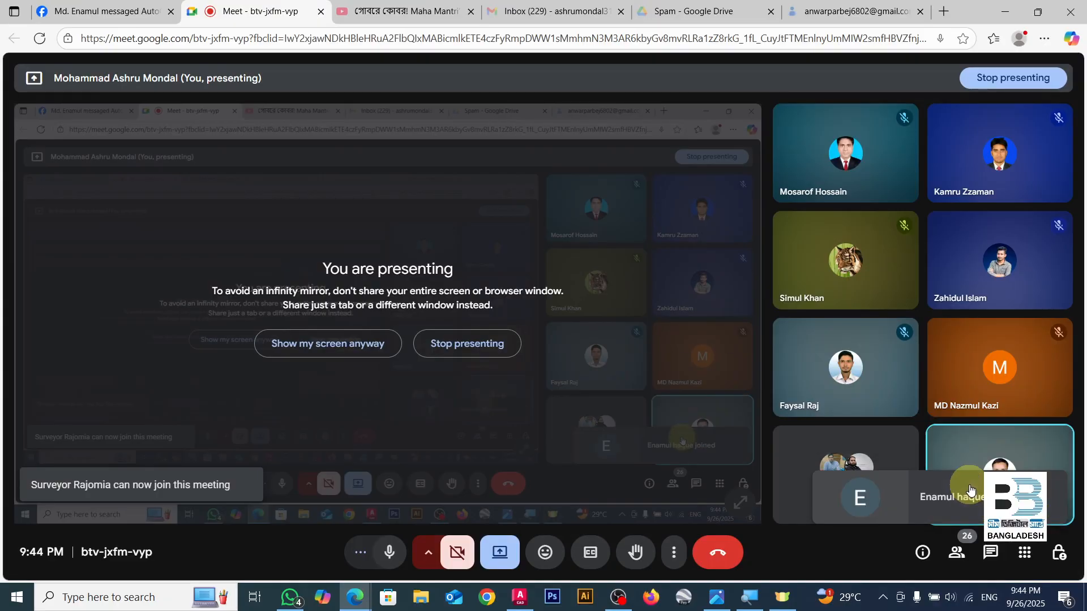
key(alt+Tab)
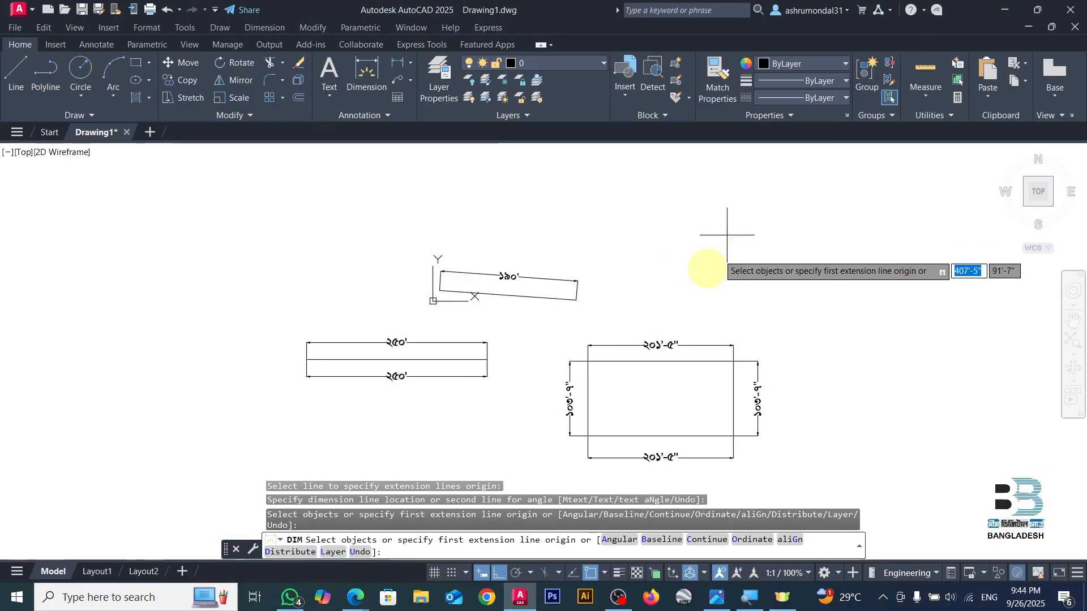
- End the dimension command and delete all lines, rectangles and dimensions from the drawing
scroll(654, 371, up, 2)
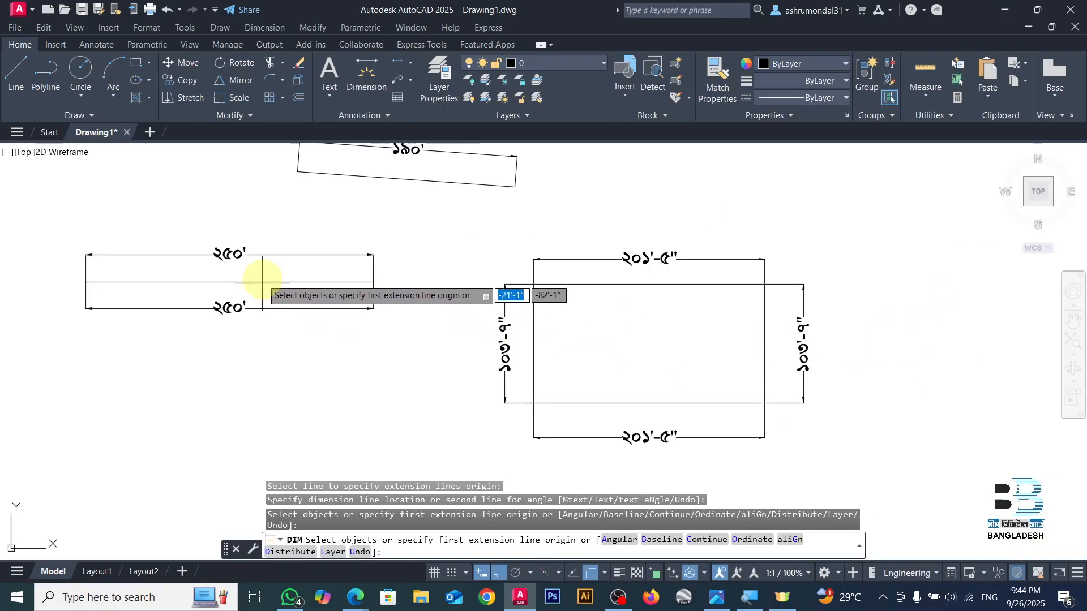
key(Return)
scroll(493, 243, down, 2)
scroll(747, 175, down, 2)
click(774, 154)
click(382, 368)
key(Delete)
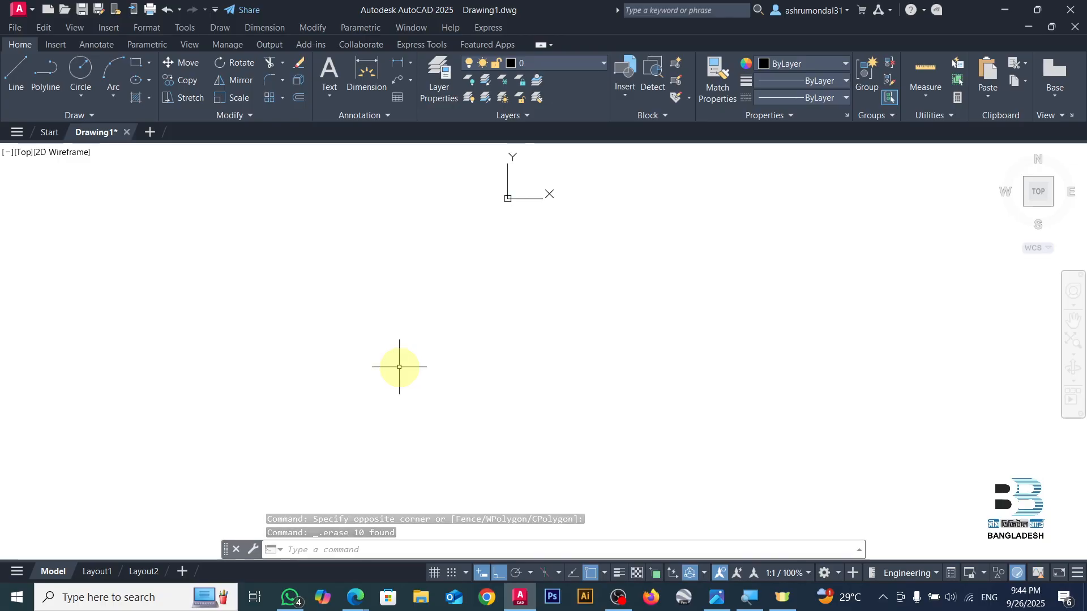
- Switch to the course outline image, examine its Autocad Tools Bar section, and return to AutoCAD
click(716, 597)
scroll(566, 354, down, 4)
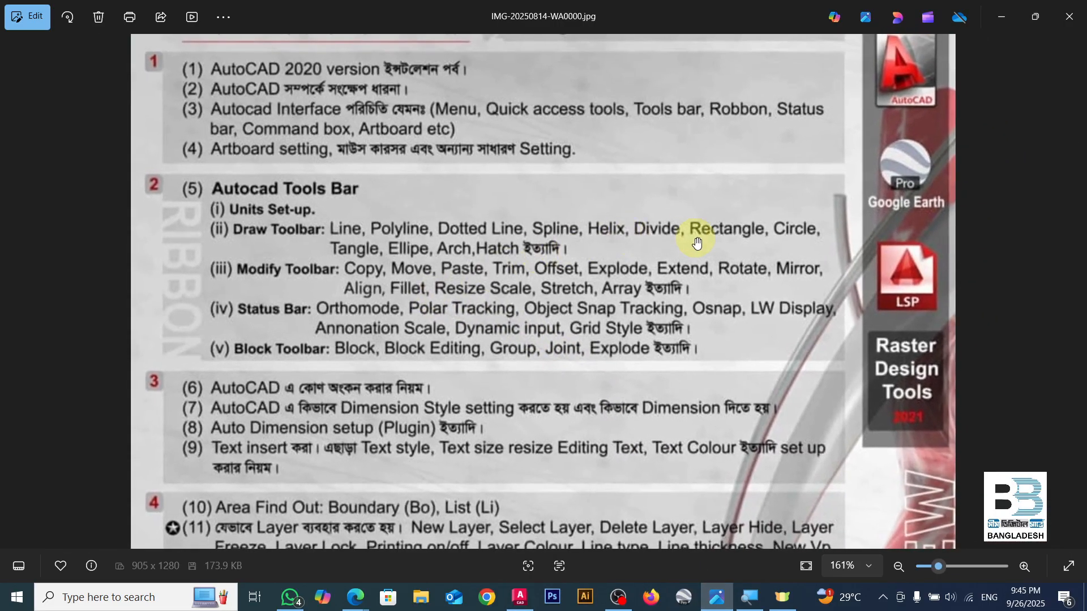
scroll(560, 232, up, 2)
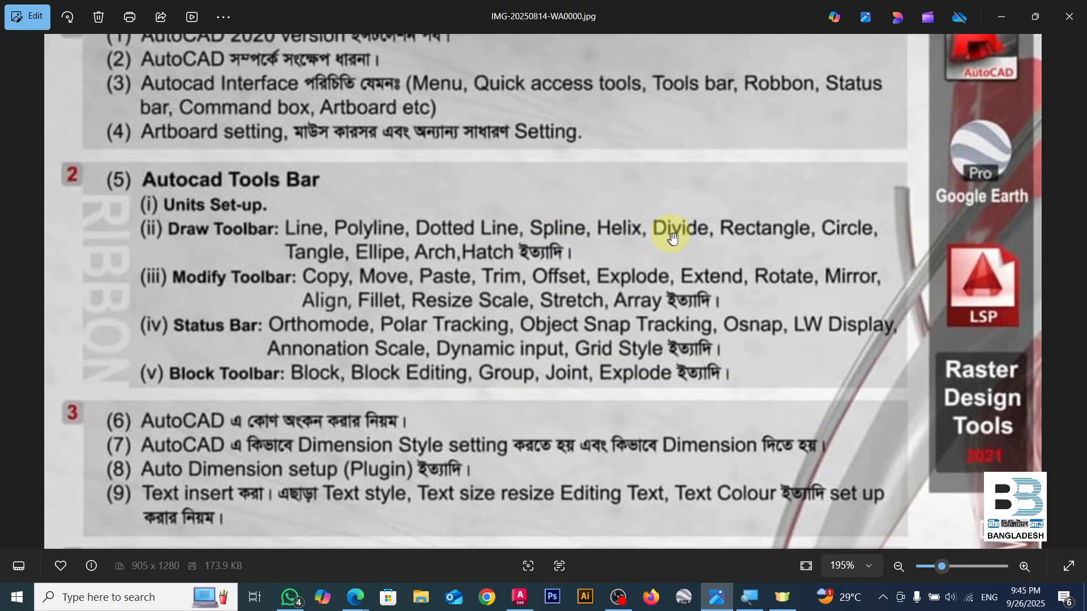
click(516, 600)
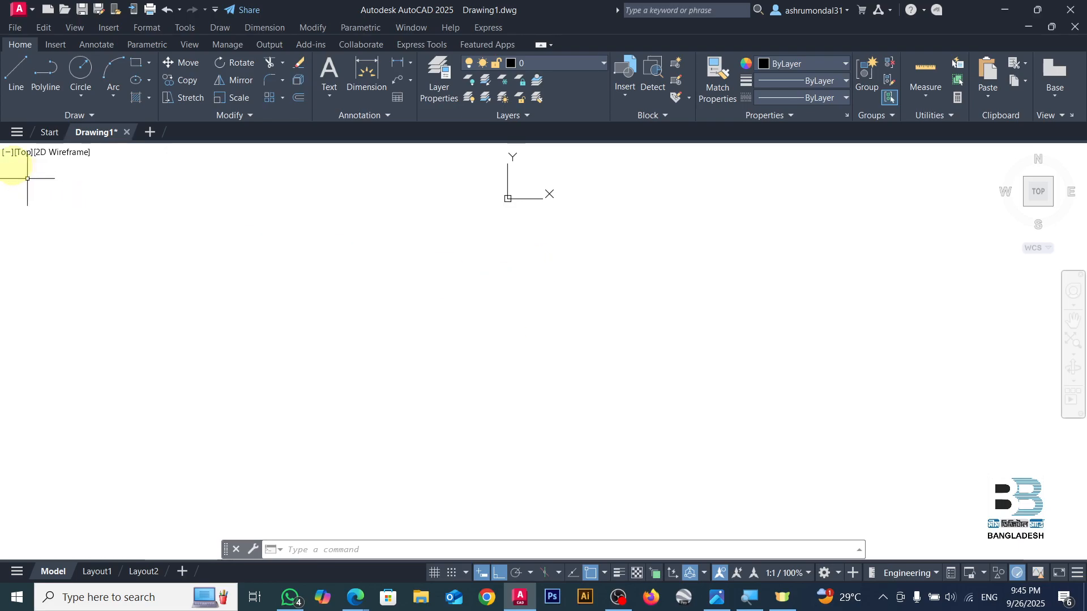
- Draw a single-segment horizontal polyline with Ortho across the middle of the empty drawing area
click(49, 73)
click(376, 312)
click(663, 323)
key(Escape)
scroll(673, 321, up, 4)
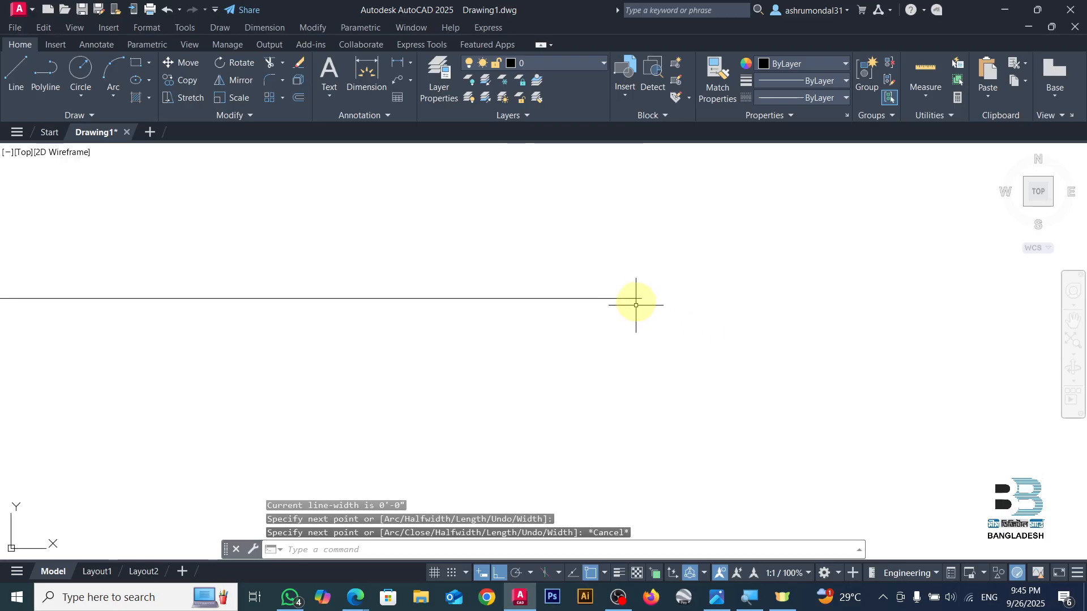
scroll(636, 209, down, 4)
scroll(647, 218, up, 2)
- Turn object snap off and draw a vertical line downward from near the horizontal polyline's right end
click(591, 574)
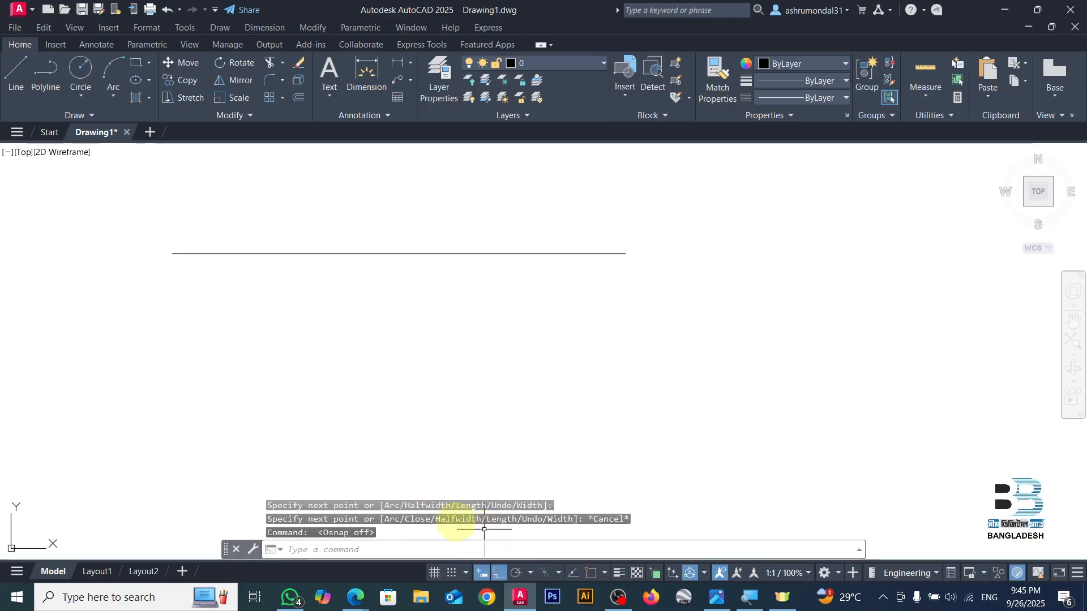
click(17, 69)
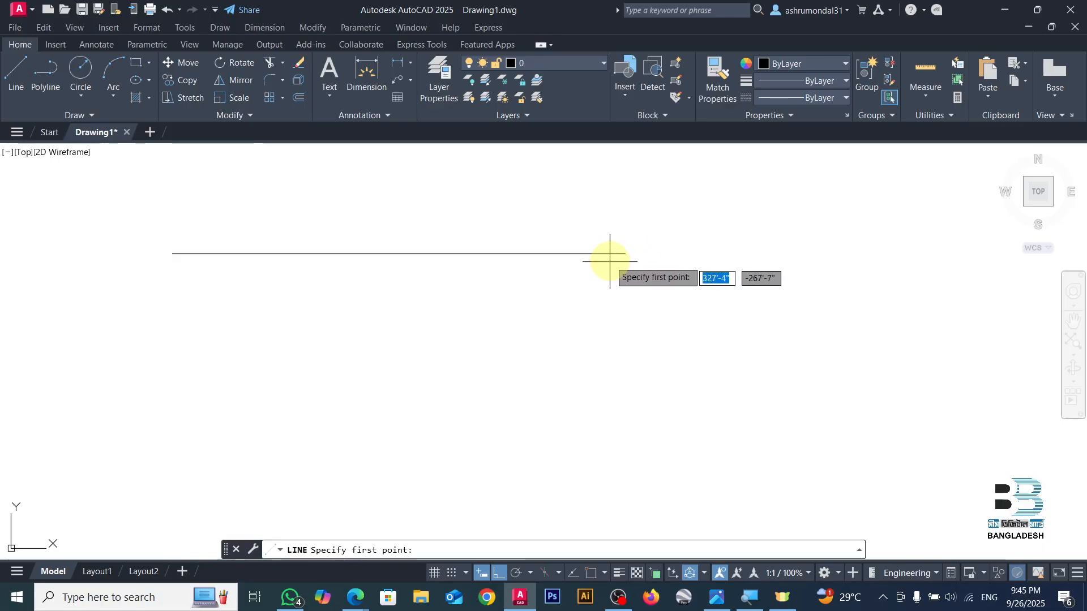
click(626, 254)
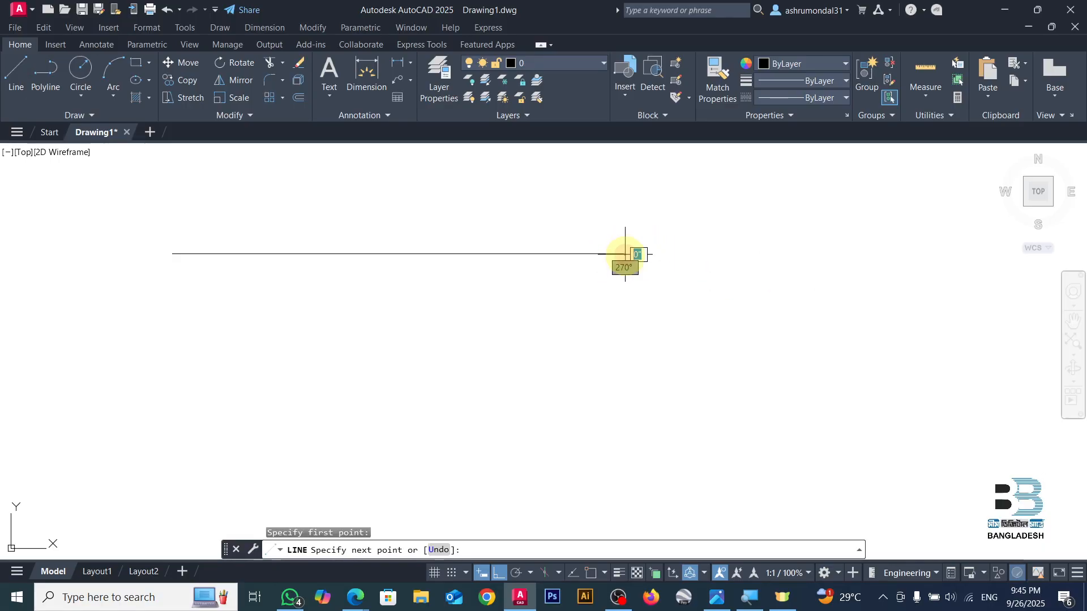
click(626, 408)
key(Return)
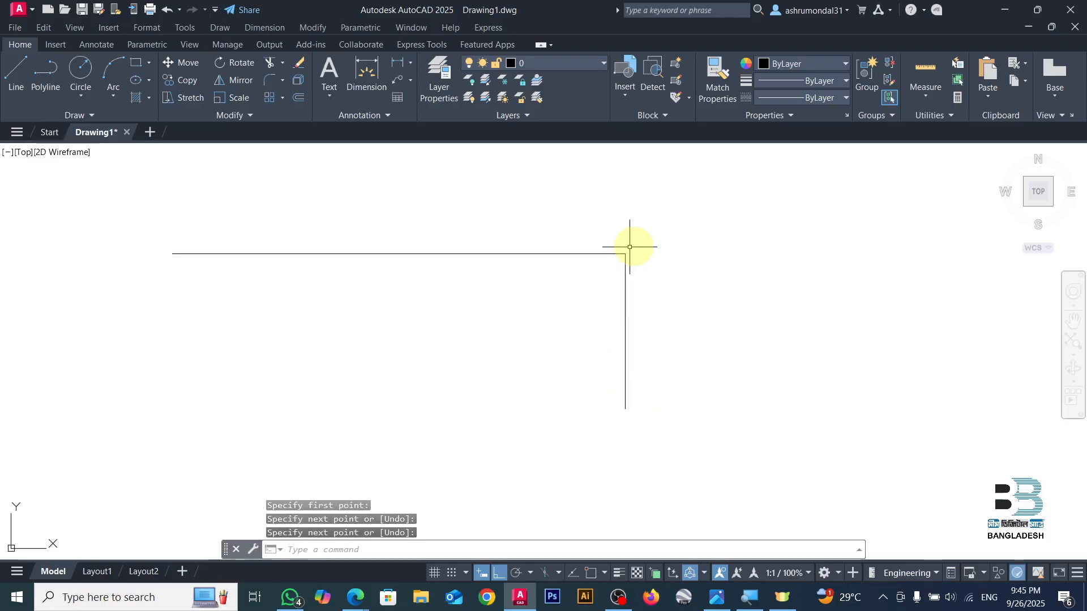
- Examine at close range whether the vertical line meets the horizontal polyline's right end
click(595, 236)
click(531, 308)
click(689, 310)
click(466, 402)
key(Escape)
scroll(635, 250, up, 10)
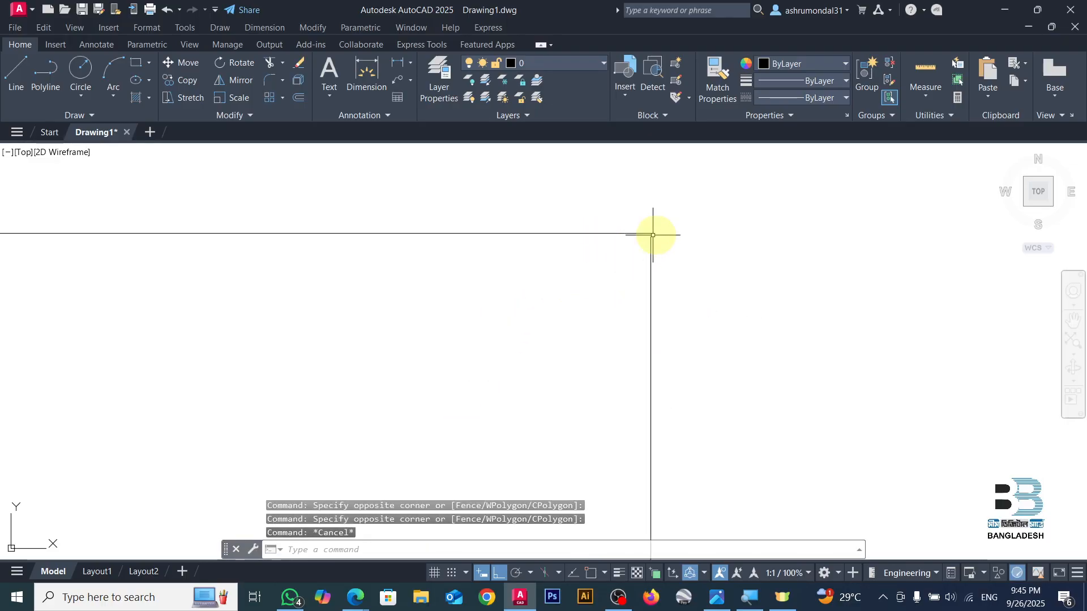
scroll(624, 240, down, 4)
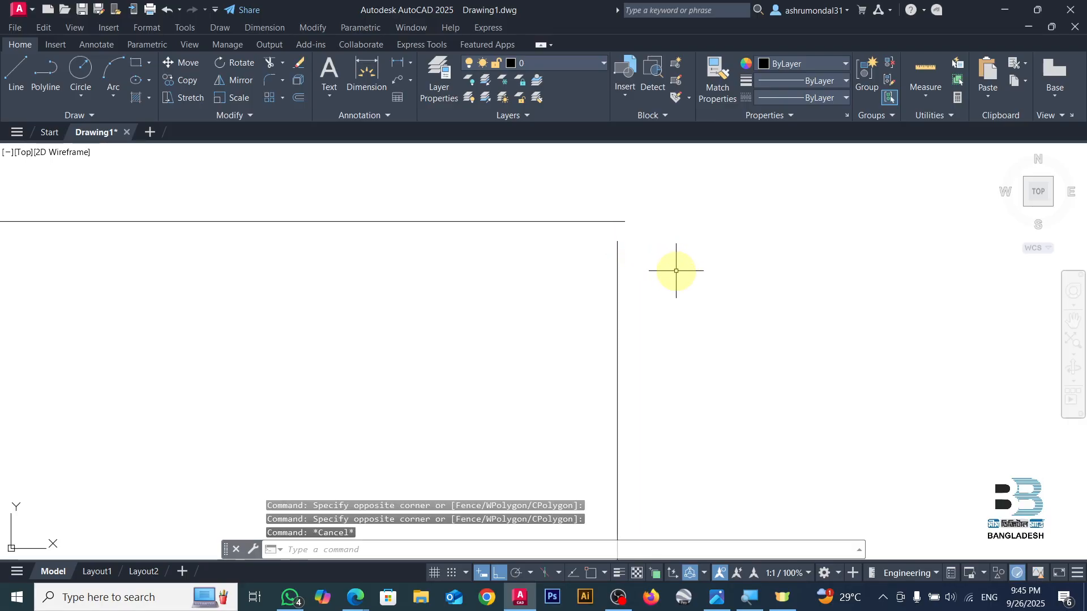
- Delete the vertical line near the horizontal polyline's right end
click(676, 271)
click(557, 353)
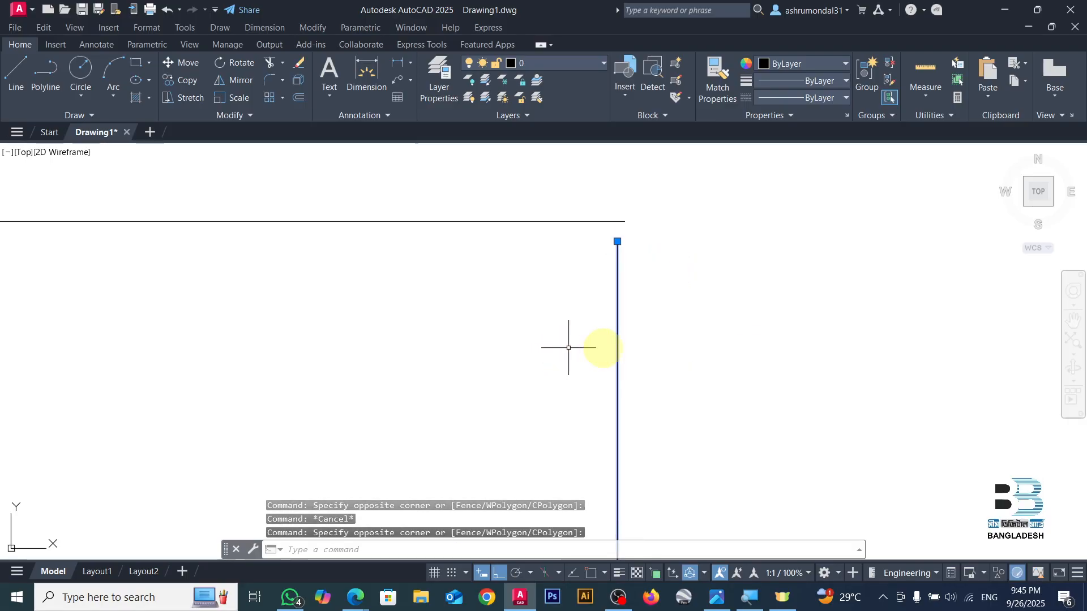
key(Delete)
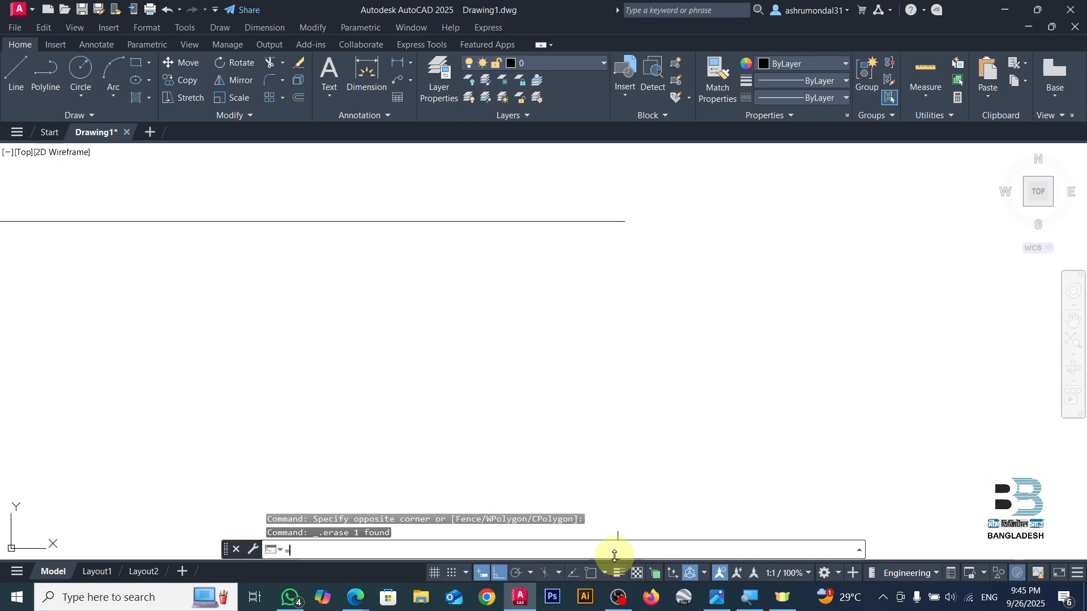
key(Delete)
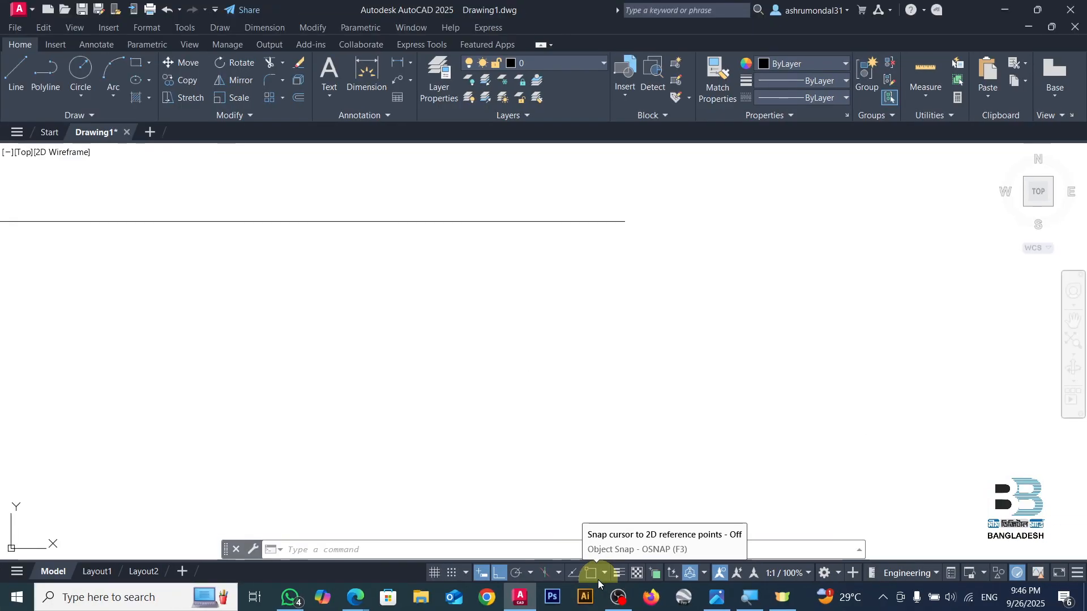
- Turn object snap on and draw a line about 9'-10" long straight down from the horizontal polyline's right endpoint
click(591, 573)
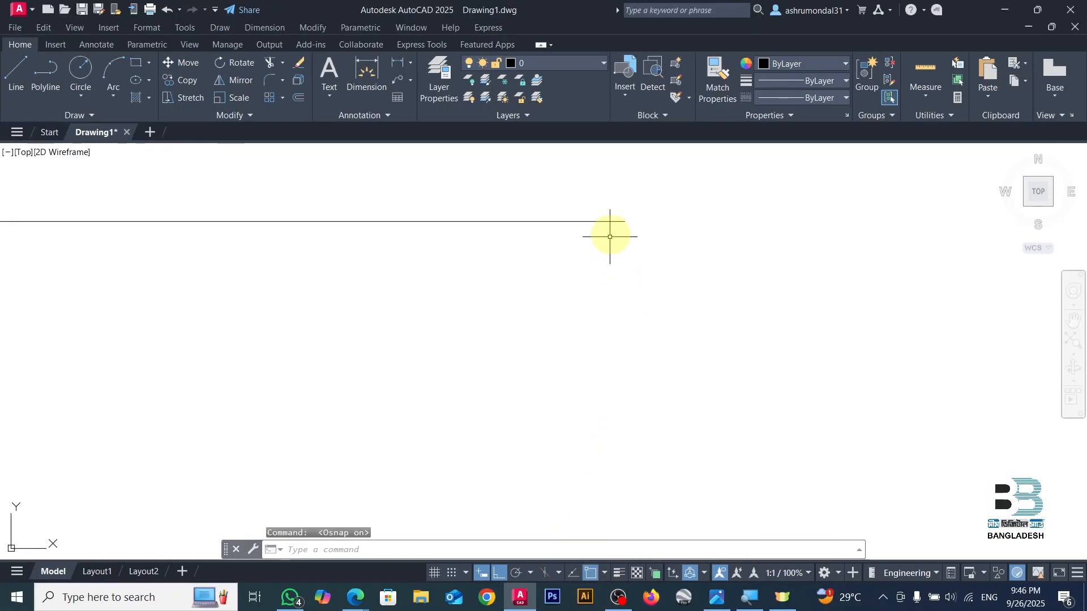
click(16, 70)
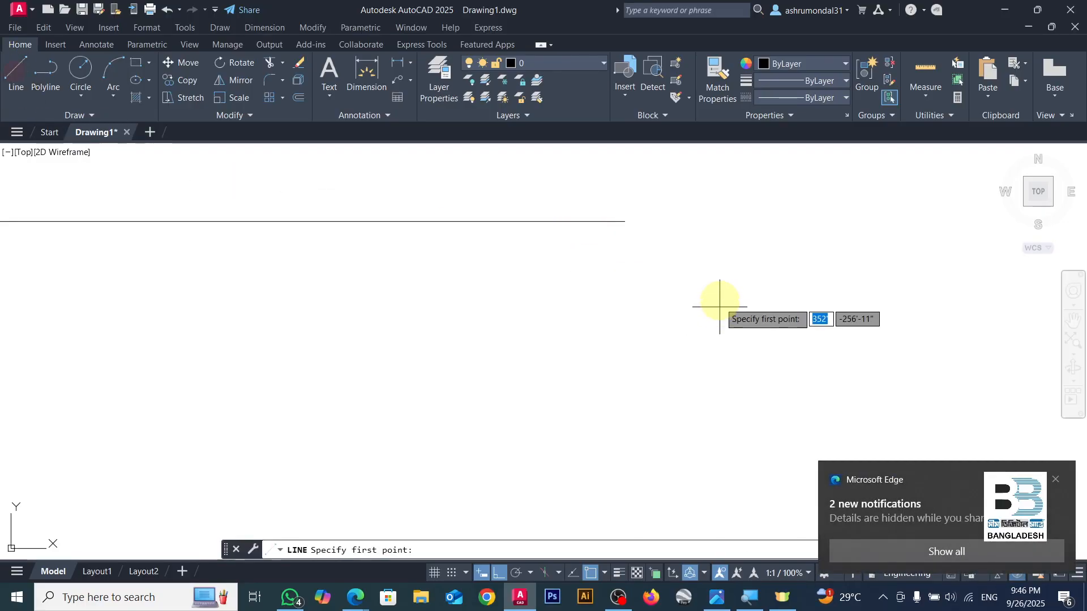
click(624, 222)
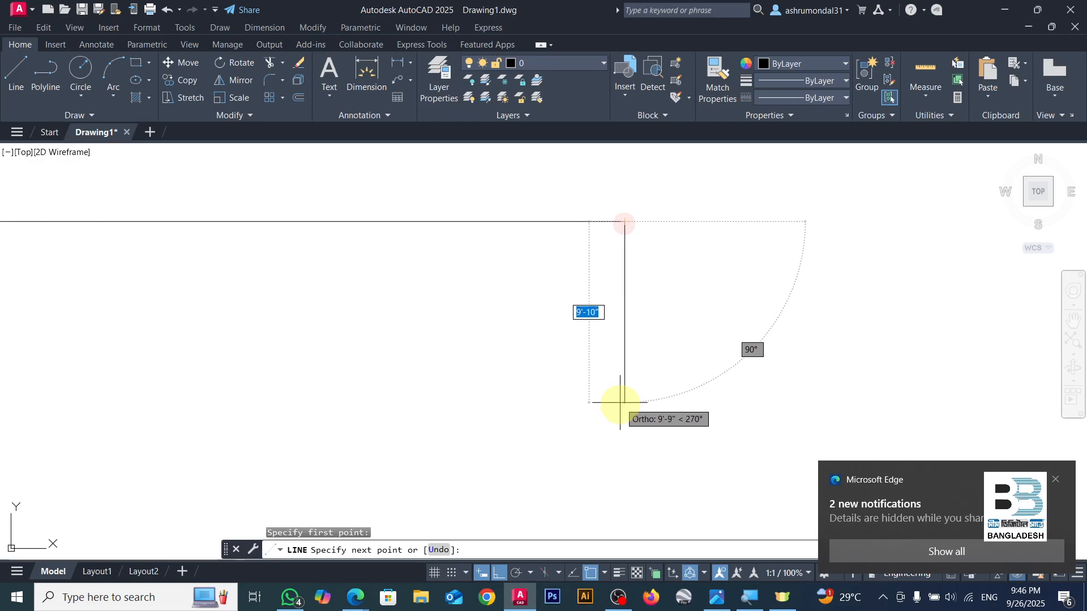
click(624, 403)
scroll(635, 289, down, 6)
key(Return)
scroll(652, 323, down, 6)
scroll(387, 321, up, 4)
scroll(794, 271, down, 4)
- Draw a vertical polyline straight down from the horizontal polyline's left endpoint using object snap
click(45, 73)
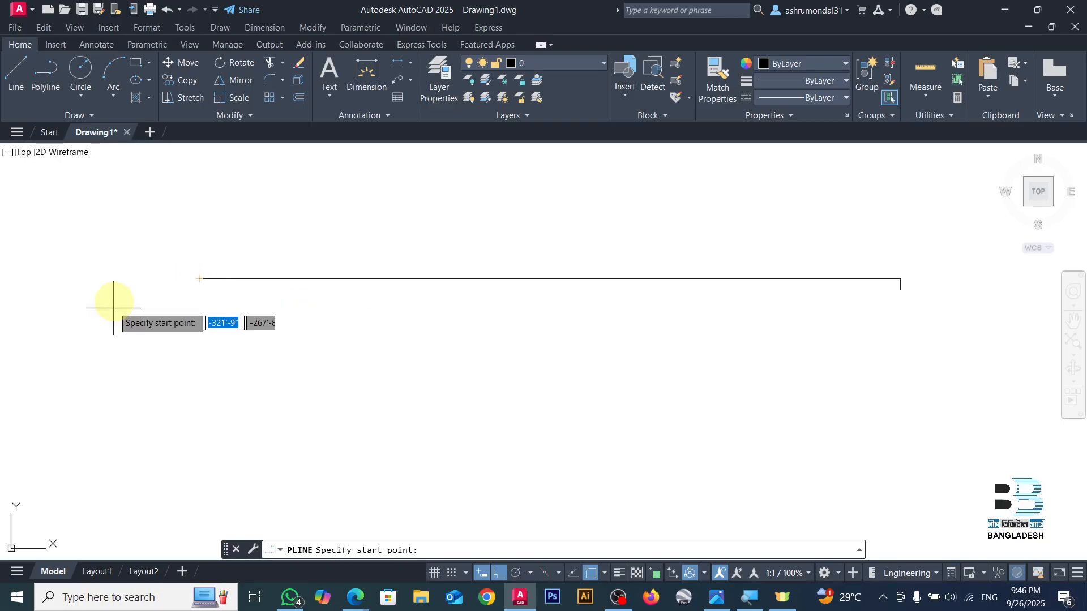
click(199, 278)
scroll(205, 255, down, 4)
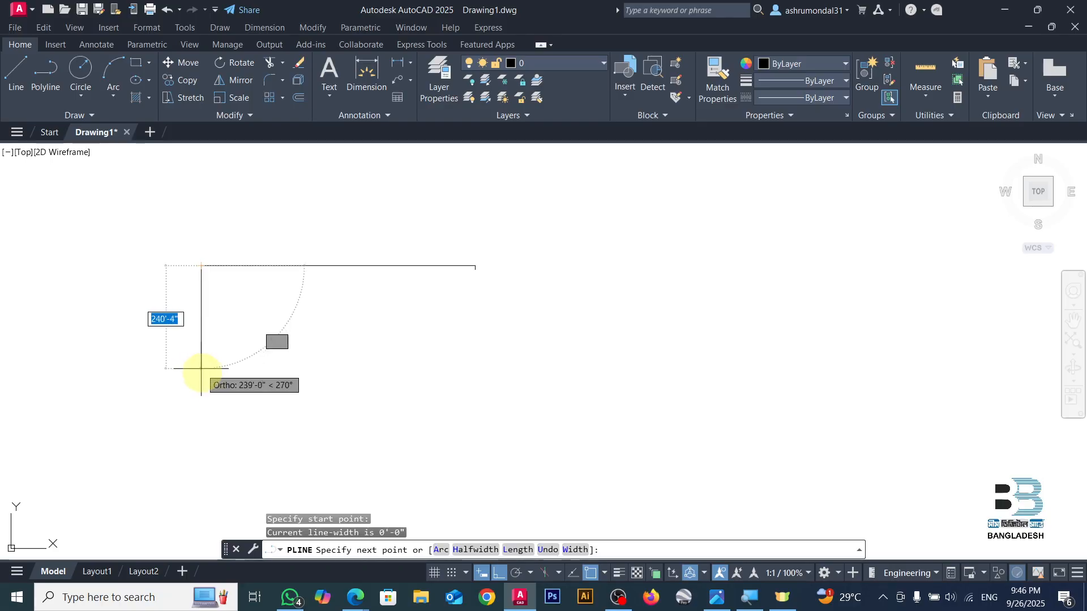
click(202, 363)
key(Return)
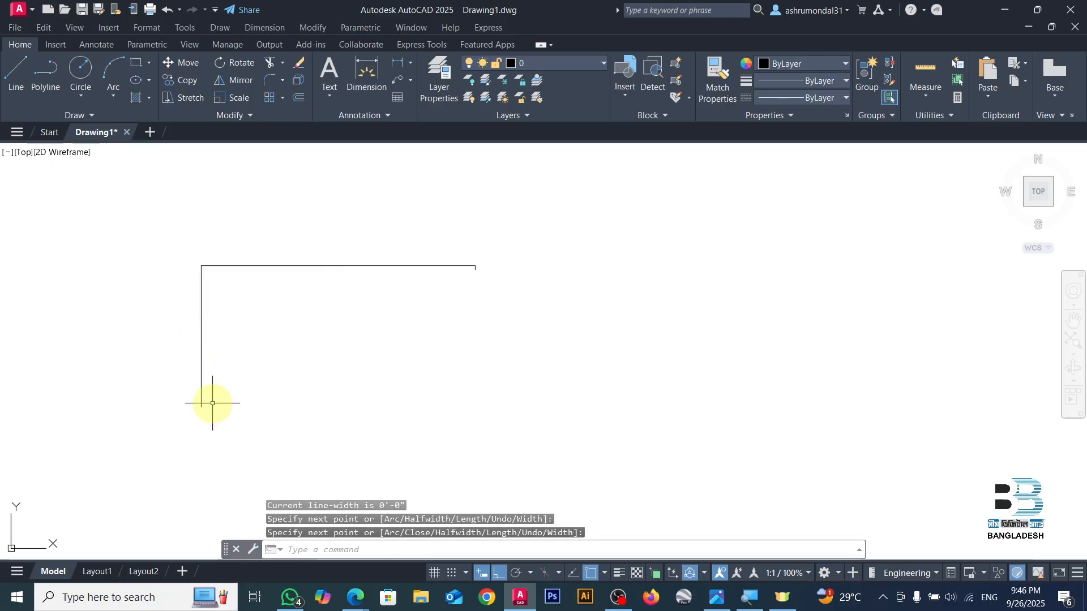
- Delete the short line at the horizontal polyline's right end and draw a separate vertical polyline farther to the right
click(437, 243)
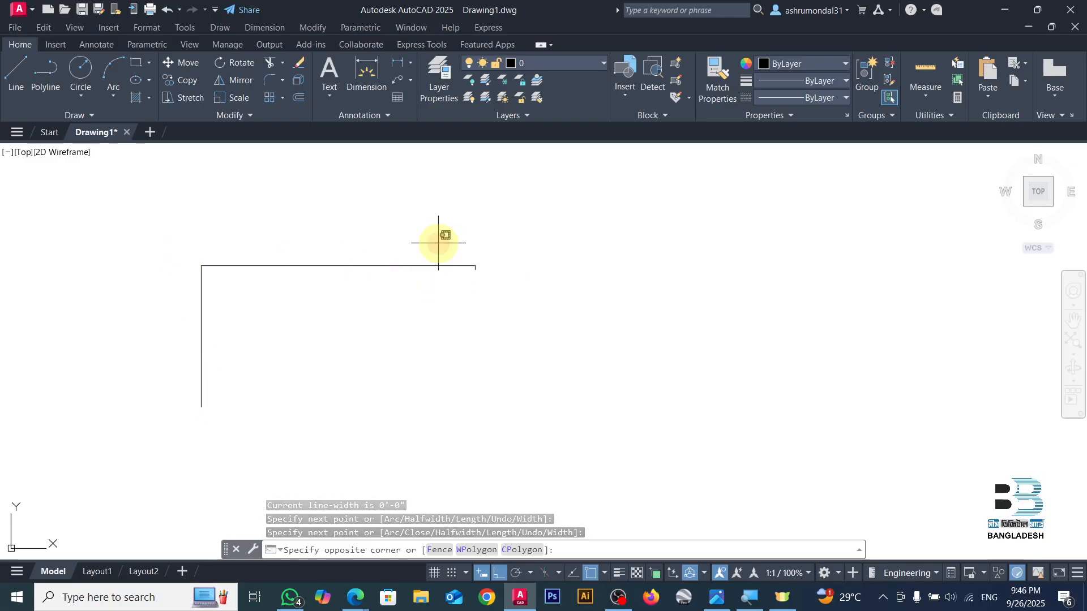
click(531, 311)
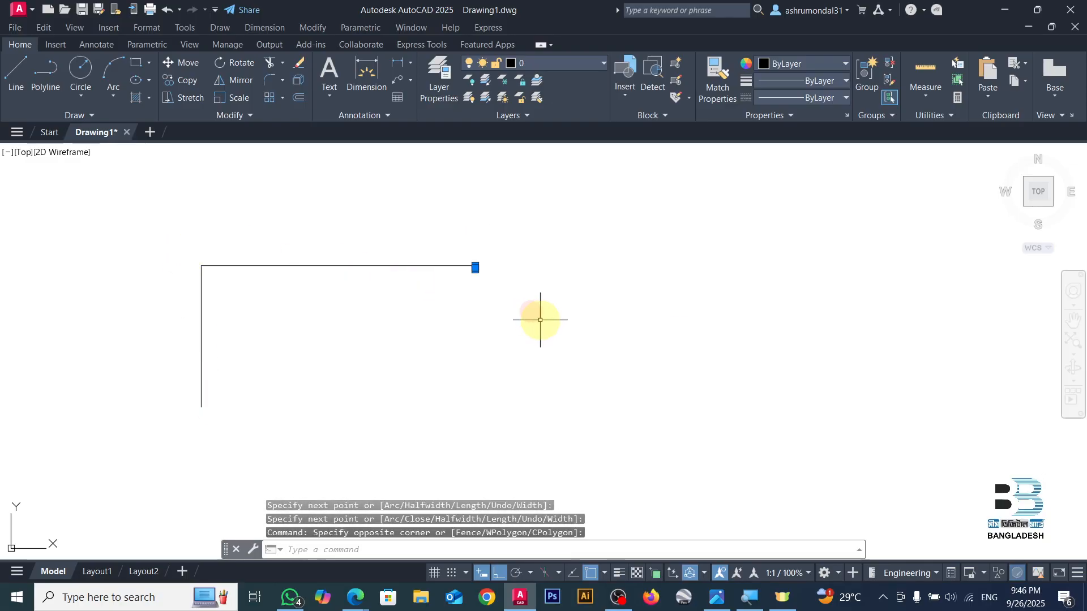
click(45, 72)
click(136, 66)
click(45, 72)
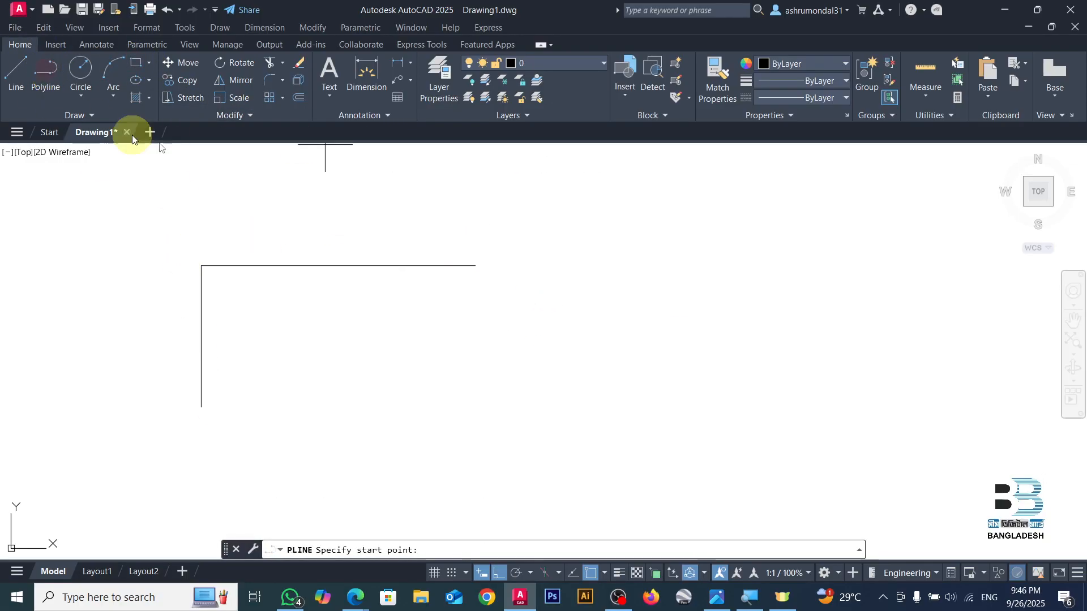
click(661, 232)
click(665, 304)
key(Escape)
- Move the separate vertical polyline by its top endpoint onto the horizontal polyline's right endpoint
click(629, 213)
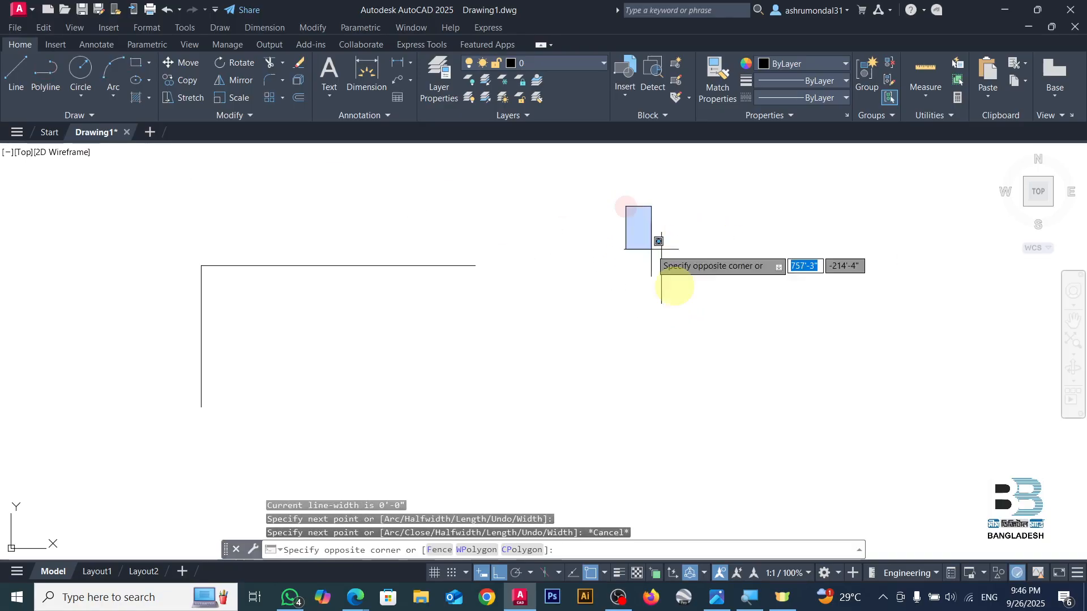
click(740, 388)
key(Return)
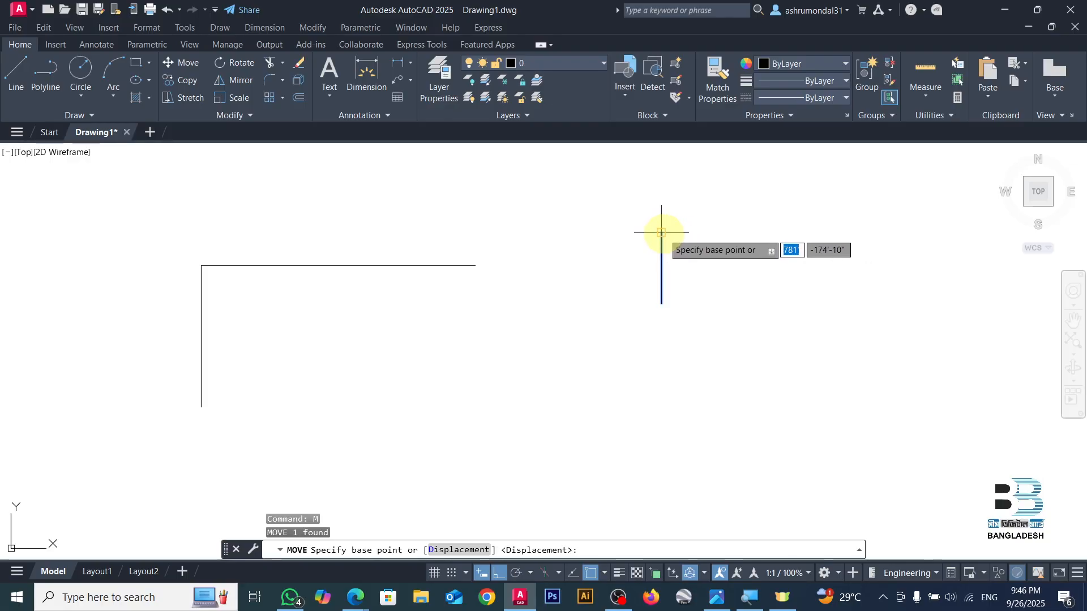
click(661, 233)
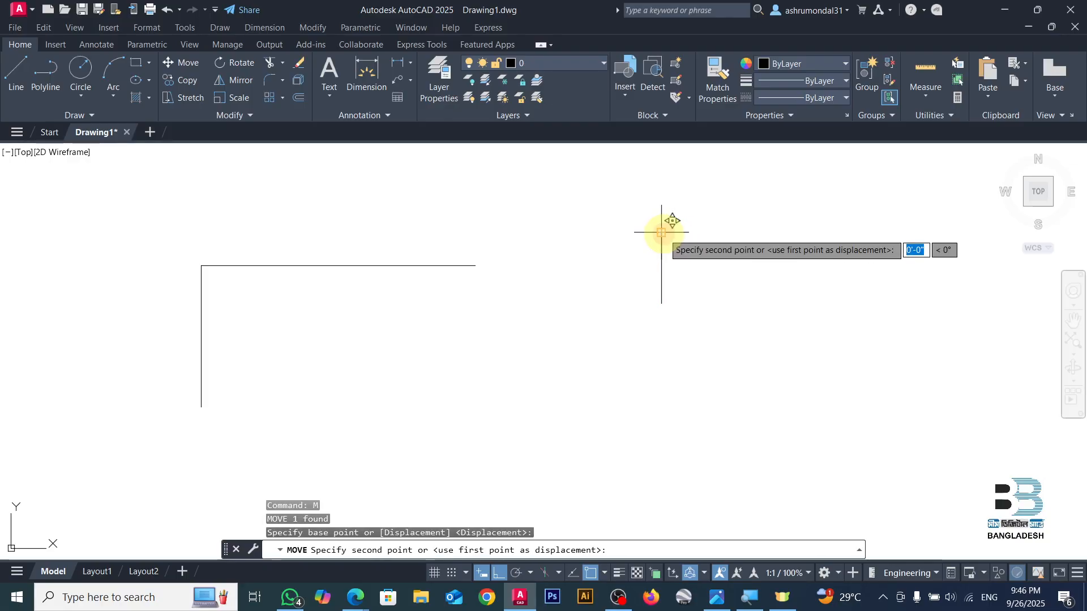
click(481, 266)
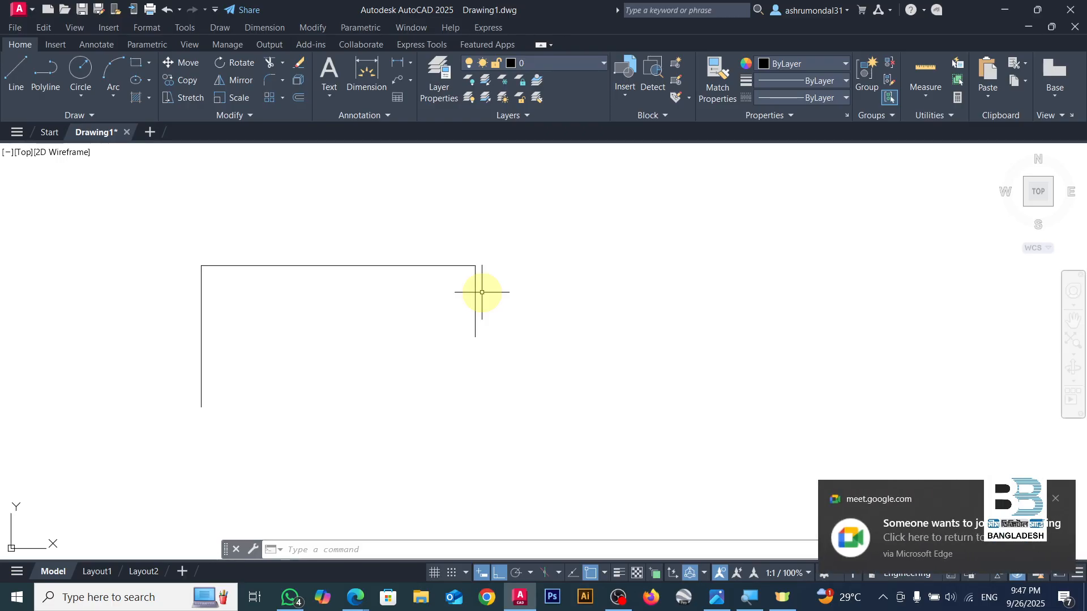
- Switch to Google Meet in Edge and admit the next waiting participant to the call
click(355, 597)
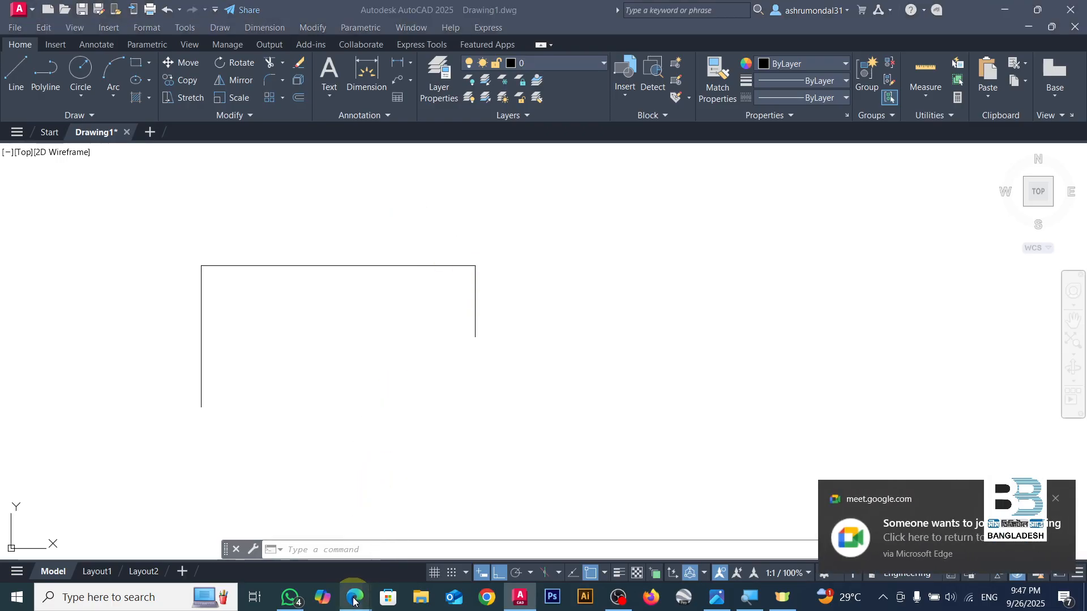
click(315, 545)
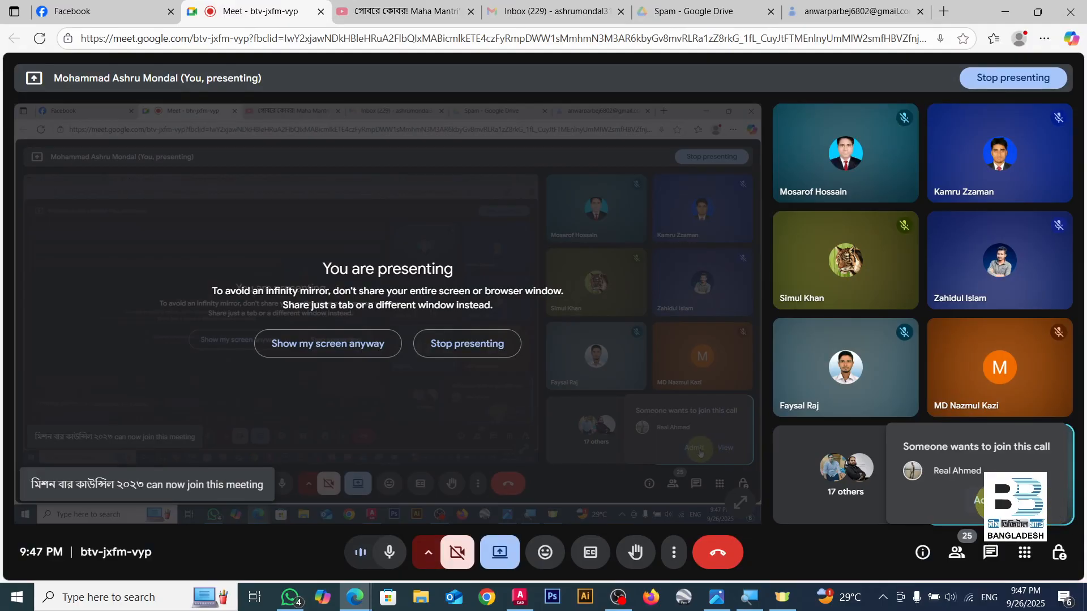
click(987, 502)
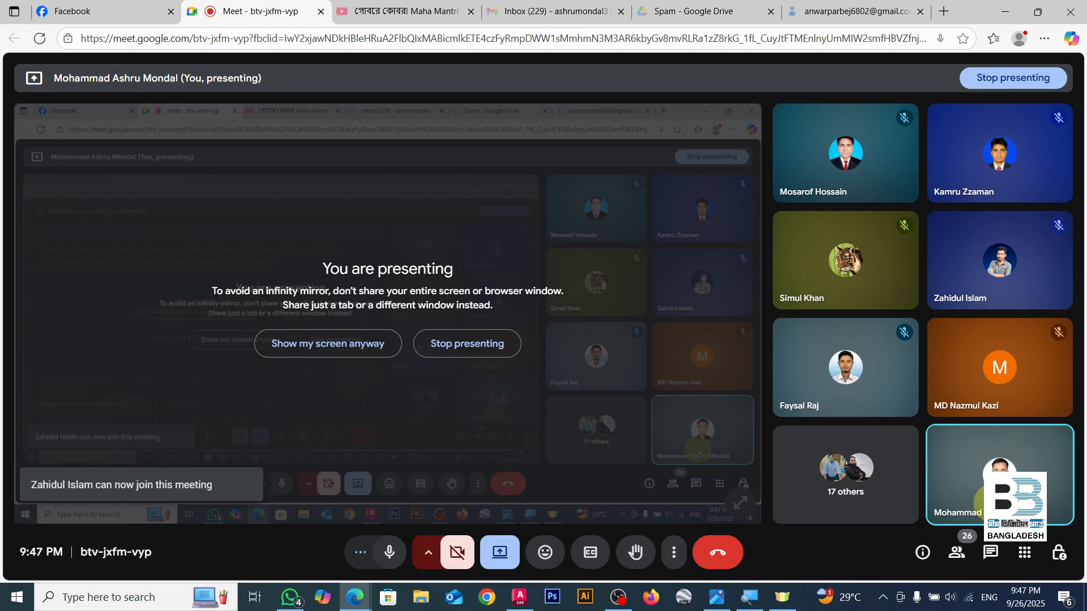
- Switch to the course outline image and examine the Status Bar topics in the Autocad Tools Bar section
click(714, 599)
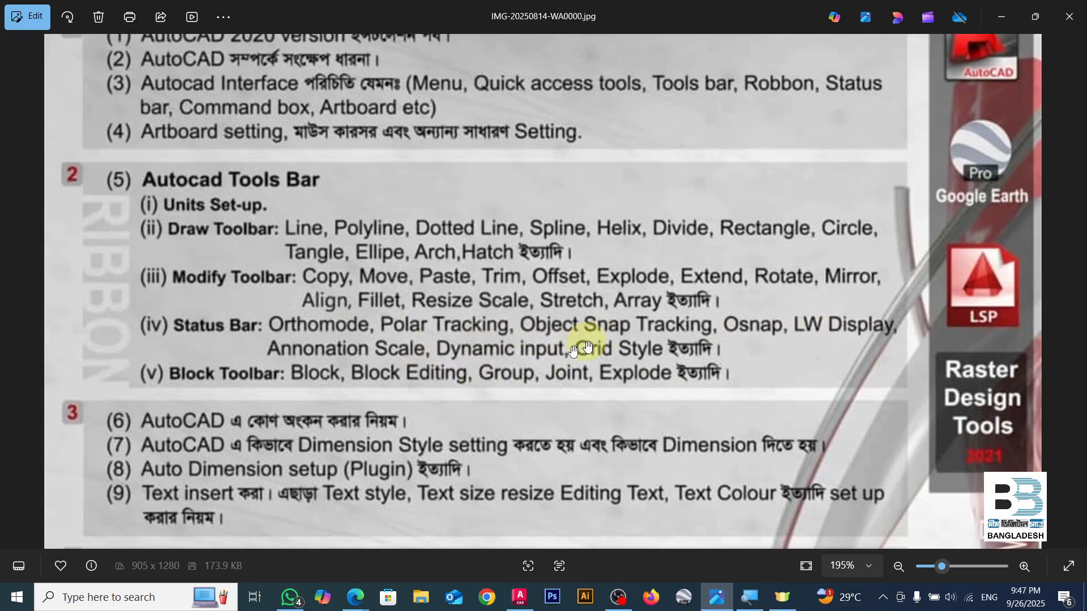
- Switch back to AutoCAD and preview a horizontal polyline beside the three-sided shape with Dynamic Input on, without keeping it
click(519, 597)
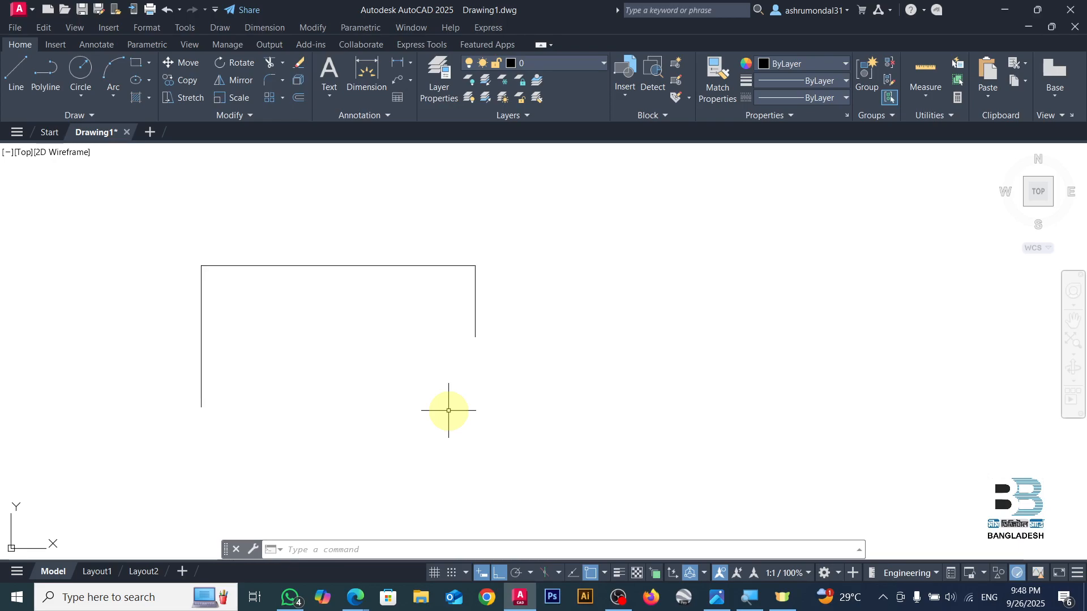
click(45, 68)
click(622, 335)
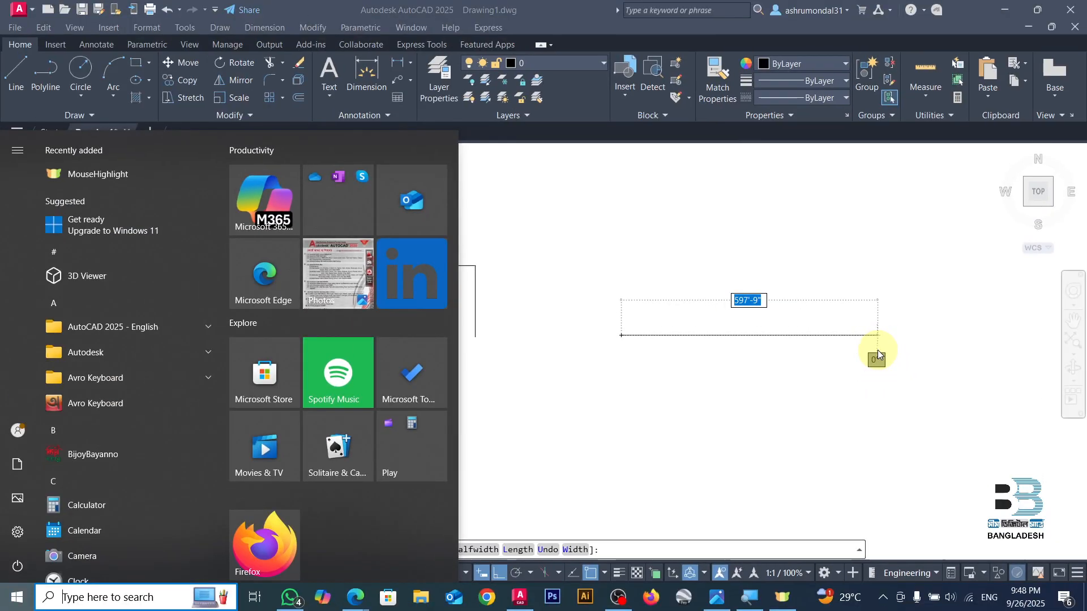
click(840, 359)
key(Escape)
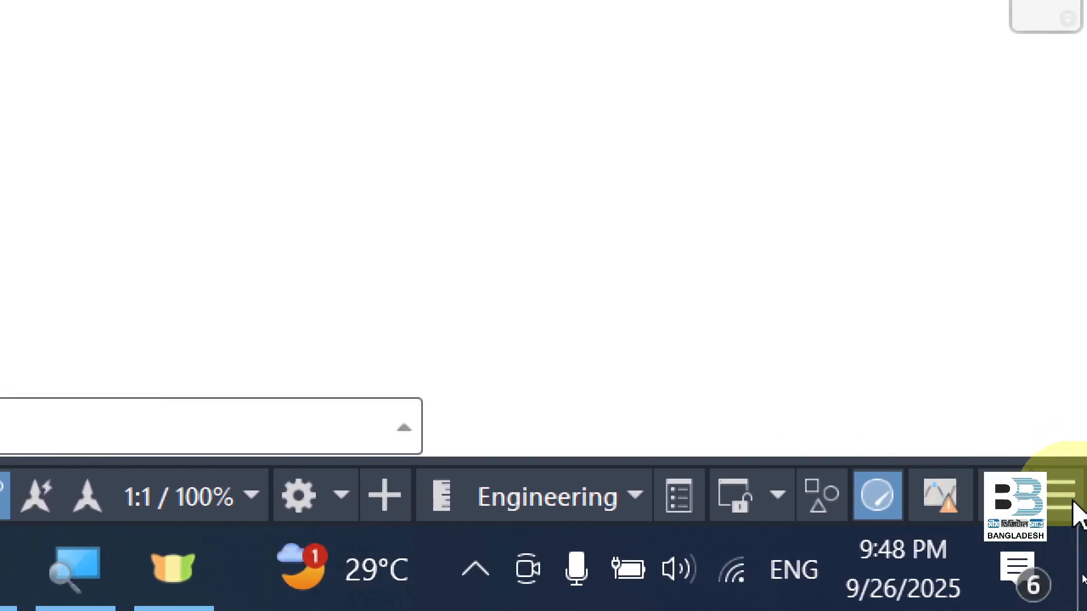
- Check the Dynamic Input entry in the status bar customization list, and turn Dynamic Input off
click(1059, 503)
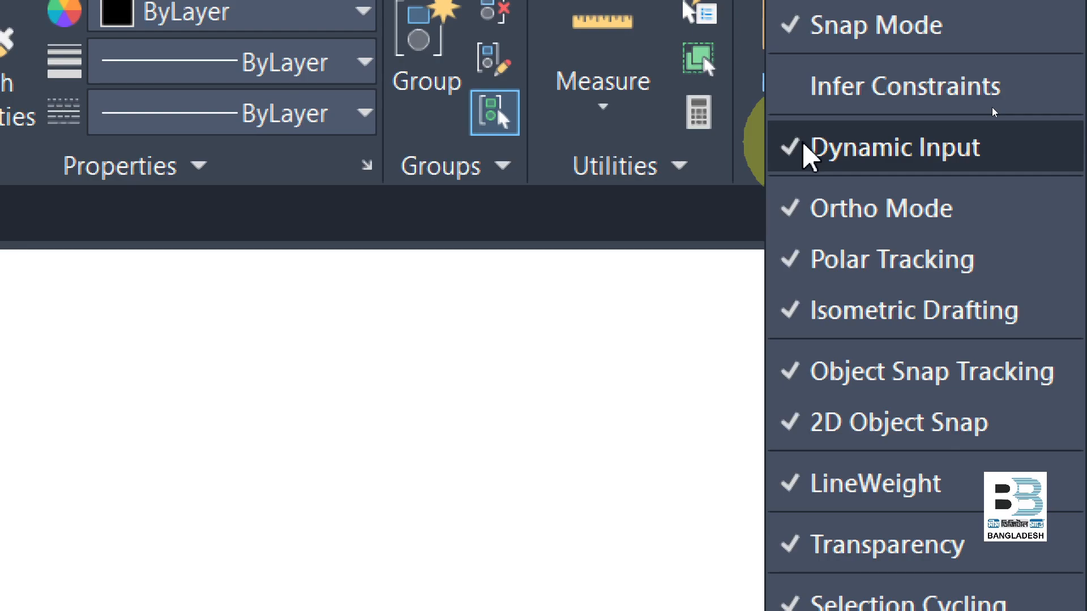
click(488, 451)
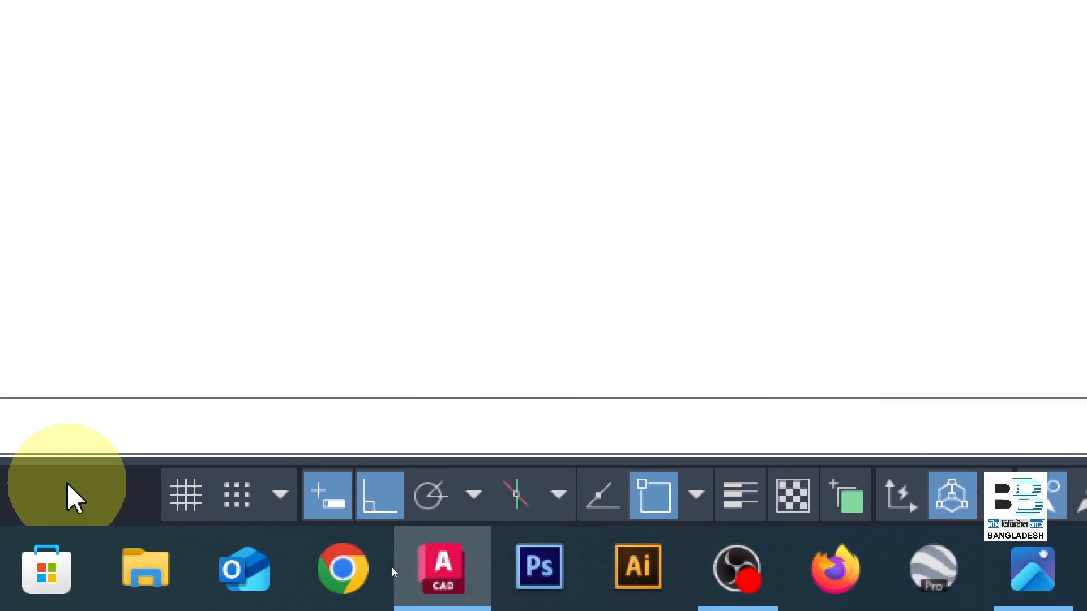
click(332, 497)
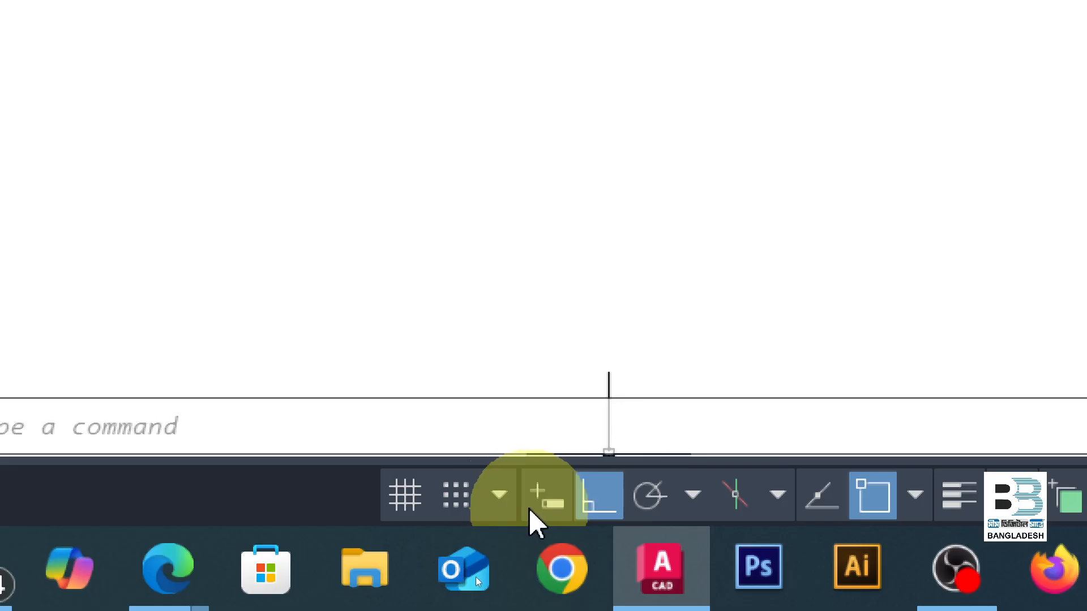
- Preview a horizontal line above the three-sided shape with Dynamic Input off, and cancel the Line command
mouse_move(669, 529)
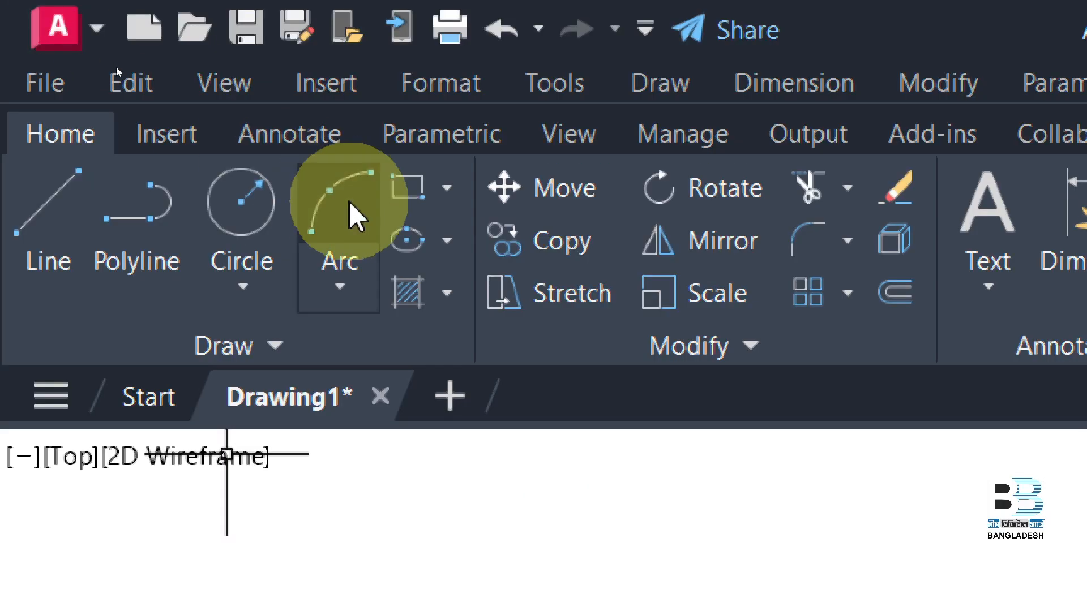
click(64, 183)
click(225, 151)
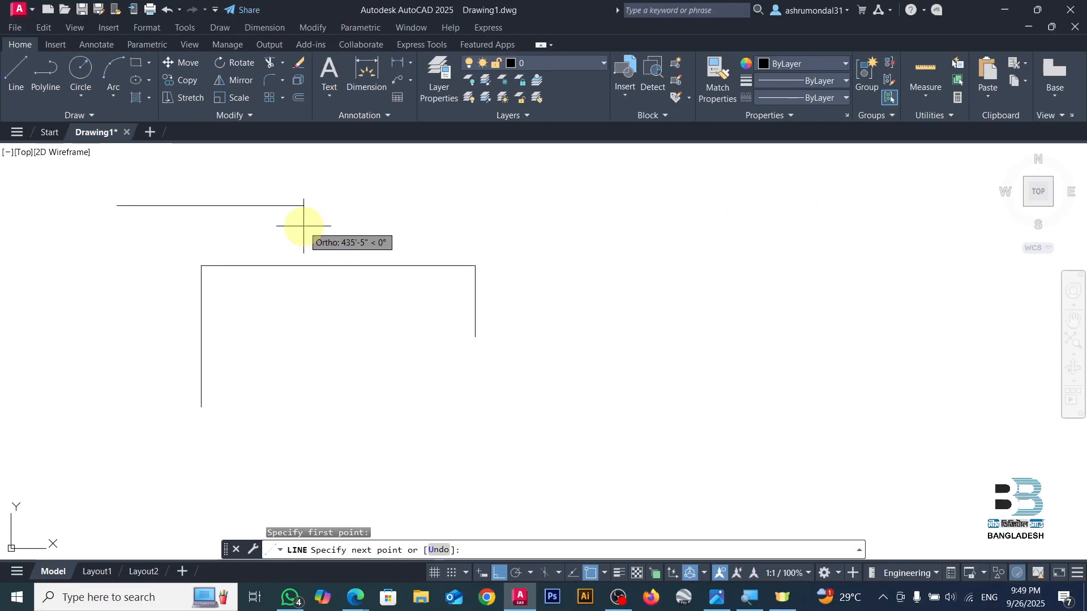
key(Escape)
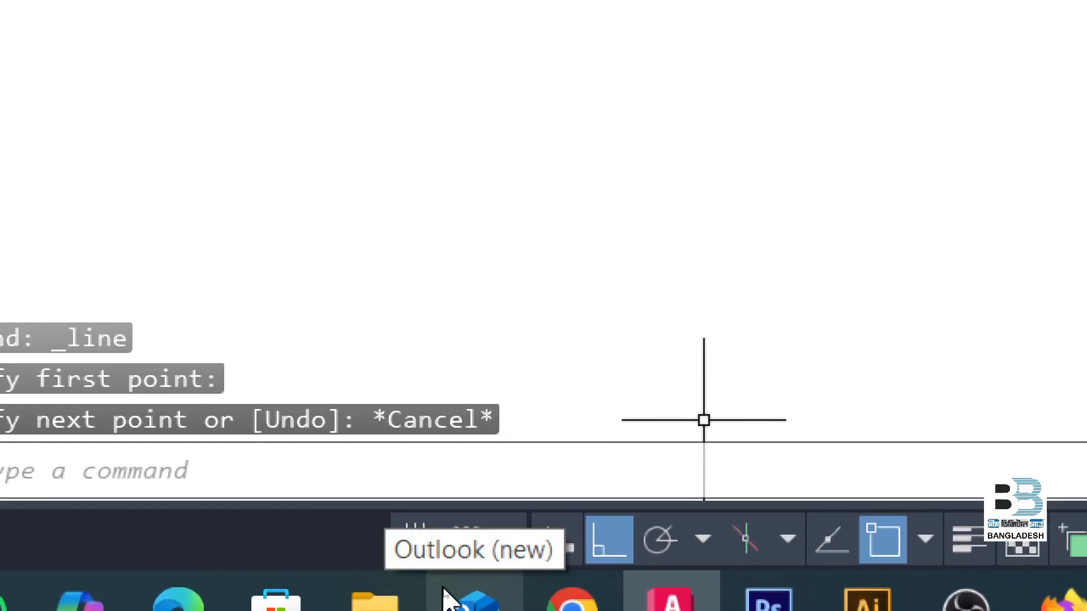
- Turn Dynamic Input back on
mouse_move(519, 609)
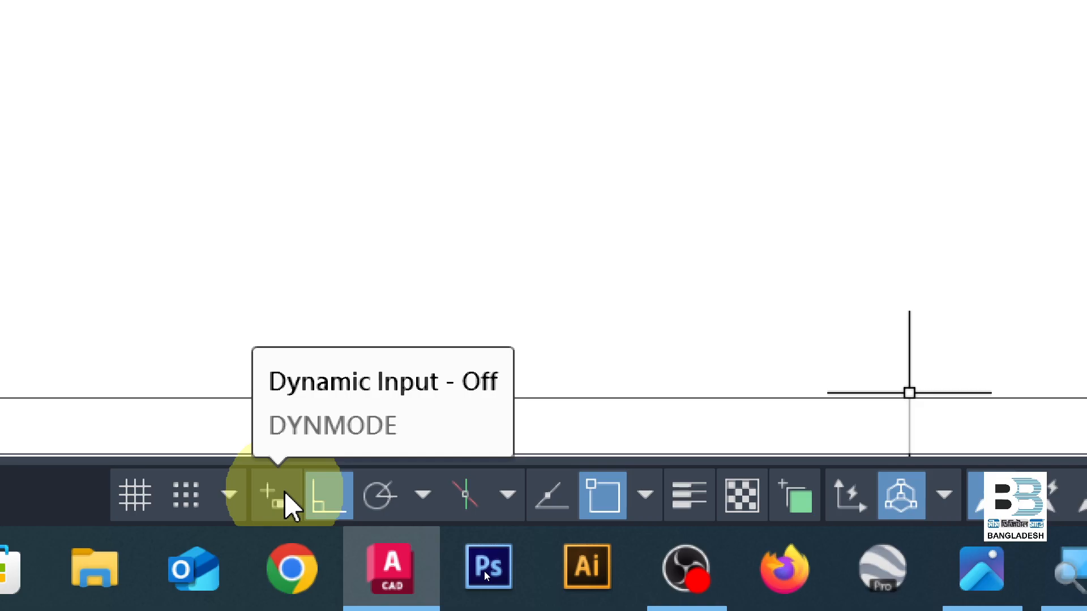
click(282, 499)
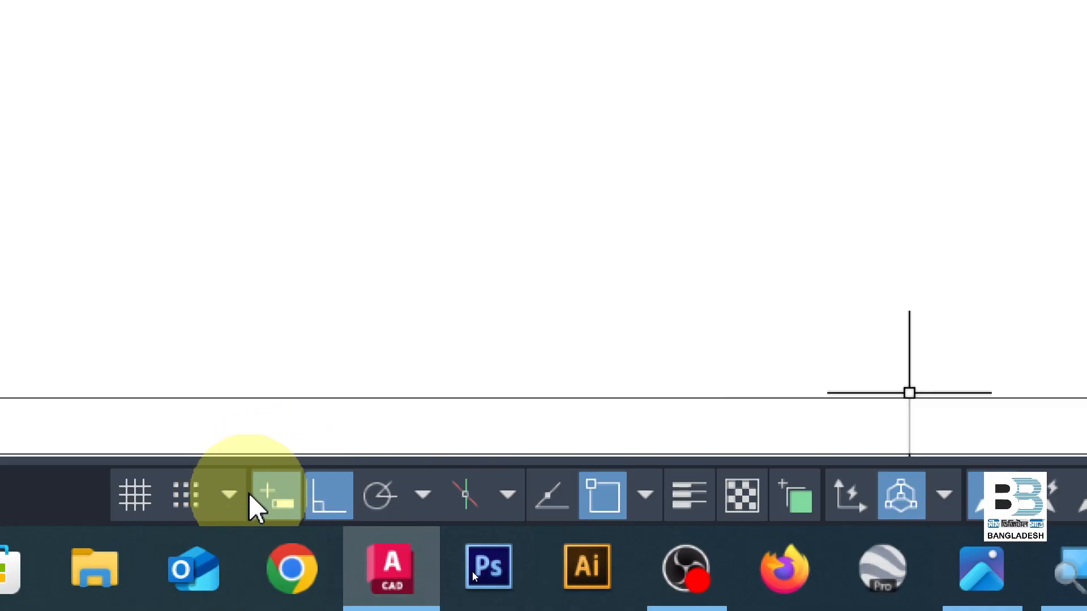
click(274, 485)
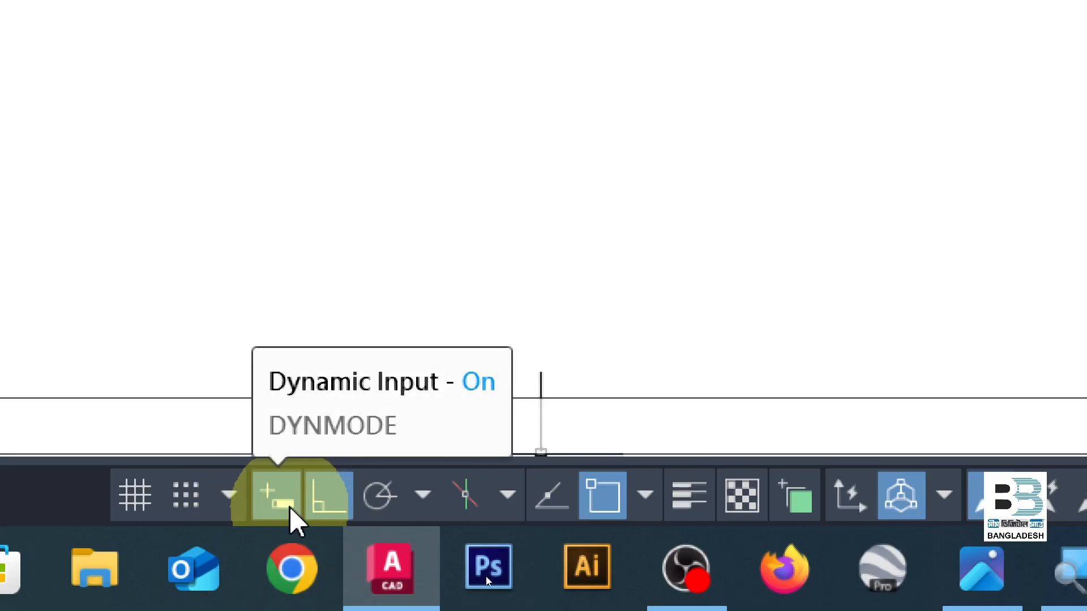
- Draw a horizontal line about 245'-5" long below the three-sided shape with Dynamic Input on
text(l)
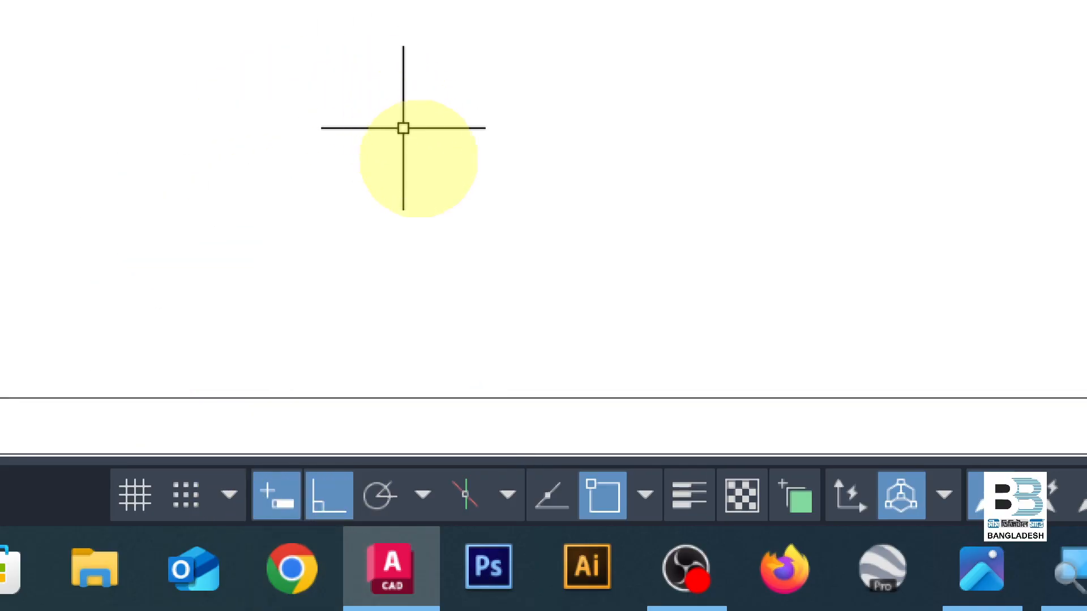
key(Return)
click(294, 162)
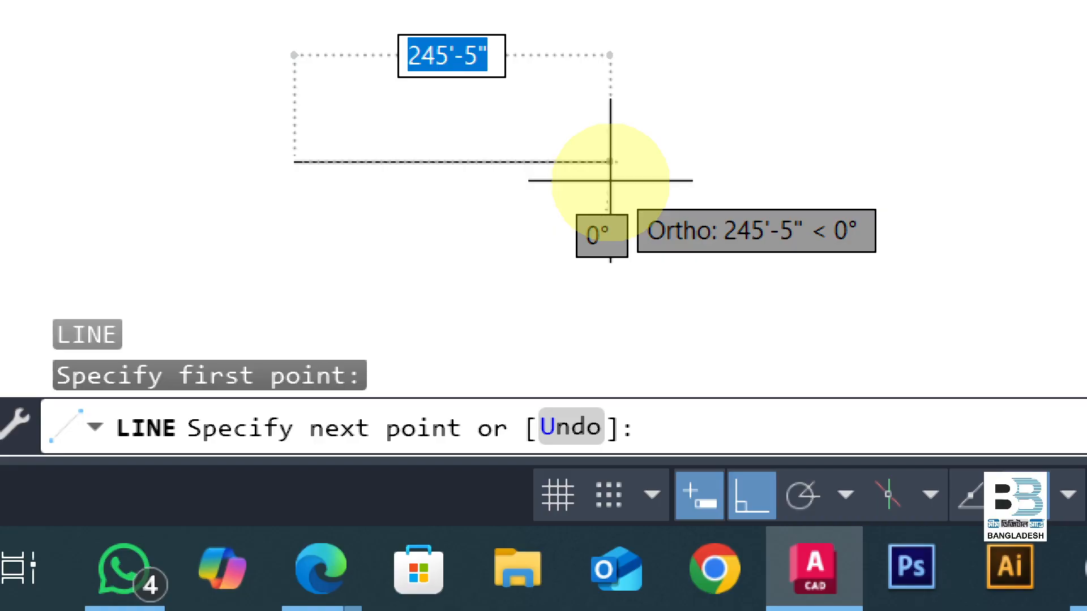
click(610, 180)
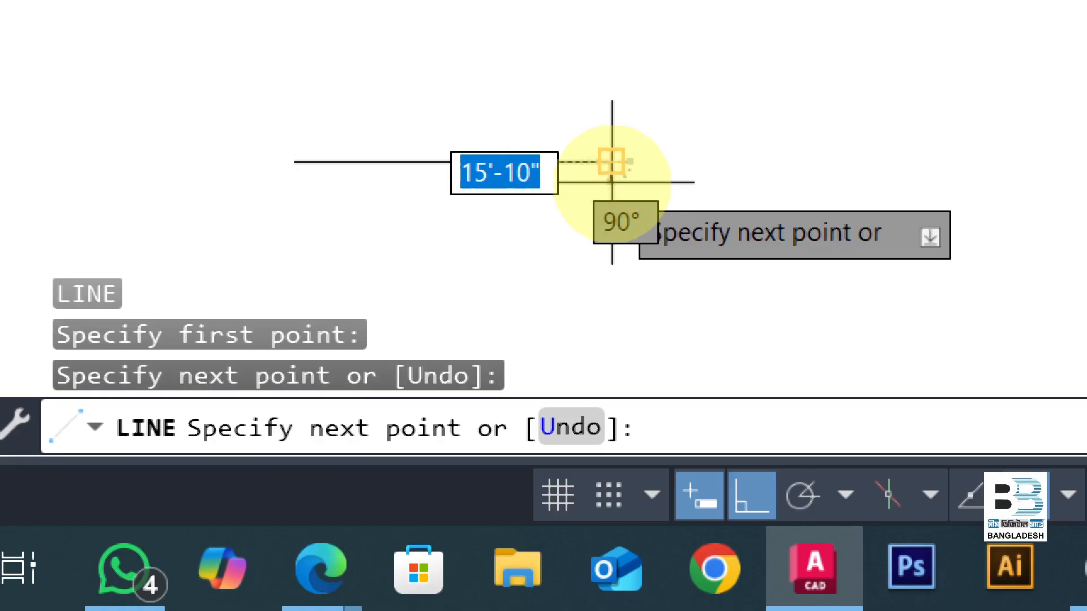
key(Escape)
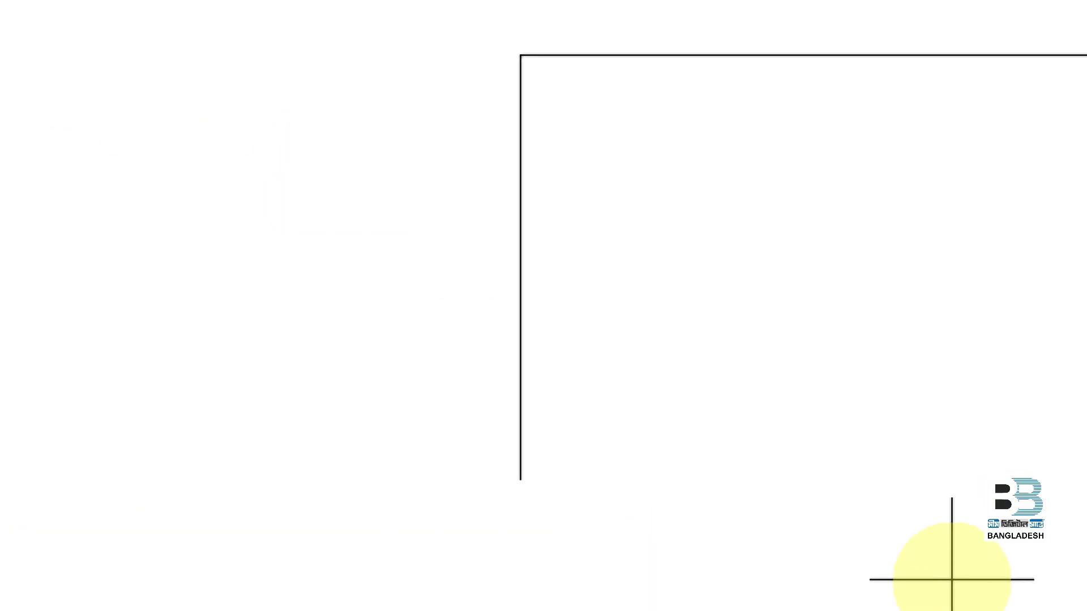
- Try a horizontal line and a vertical line with Dynamic Input off, cancelling both
click(707, 327)
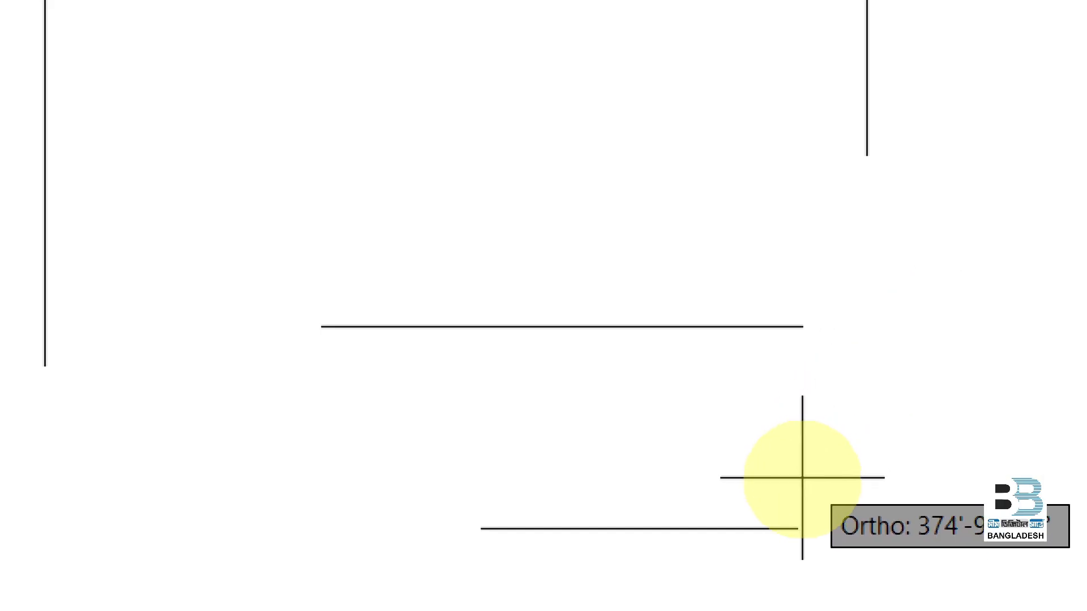
key(Escape)
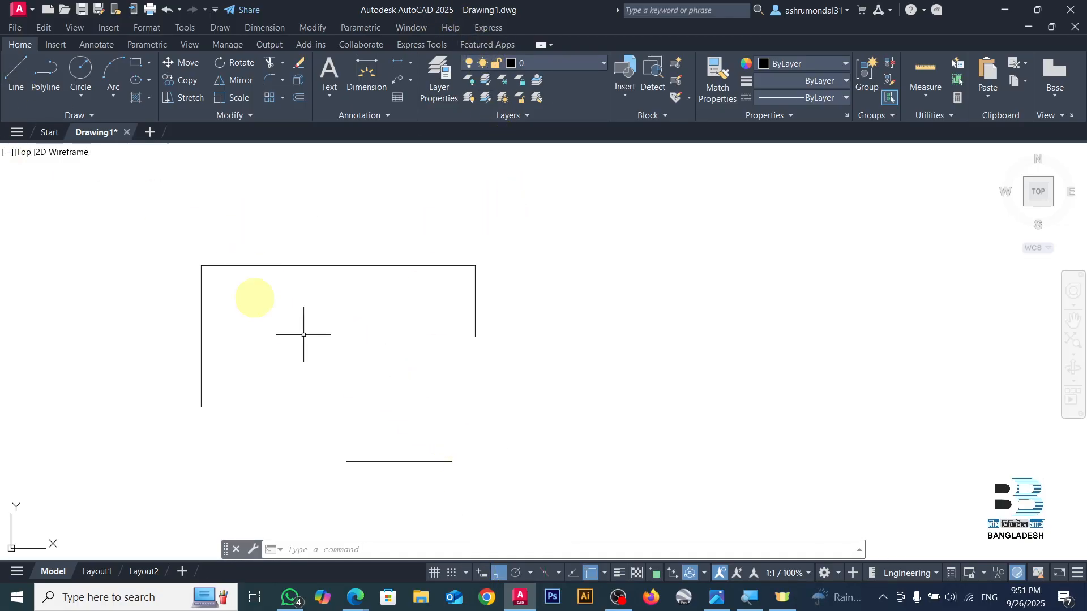
click(20, 84)
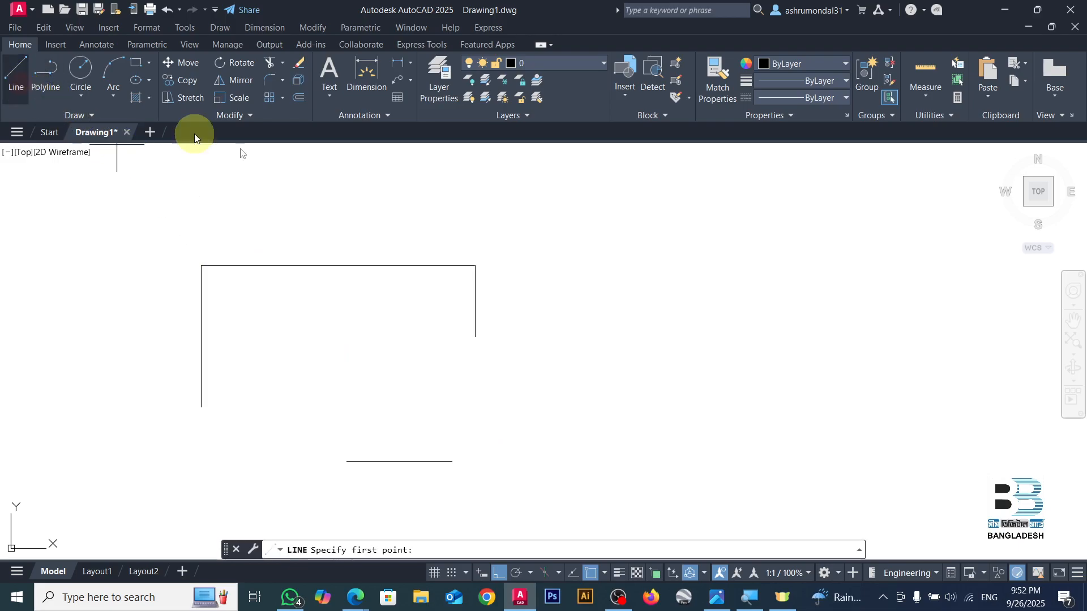
click(618, 289)
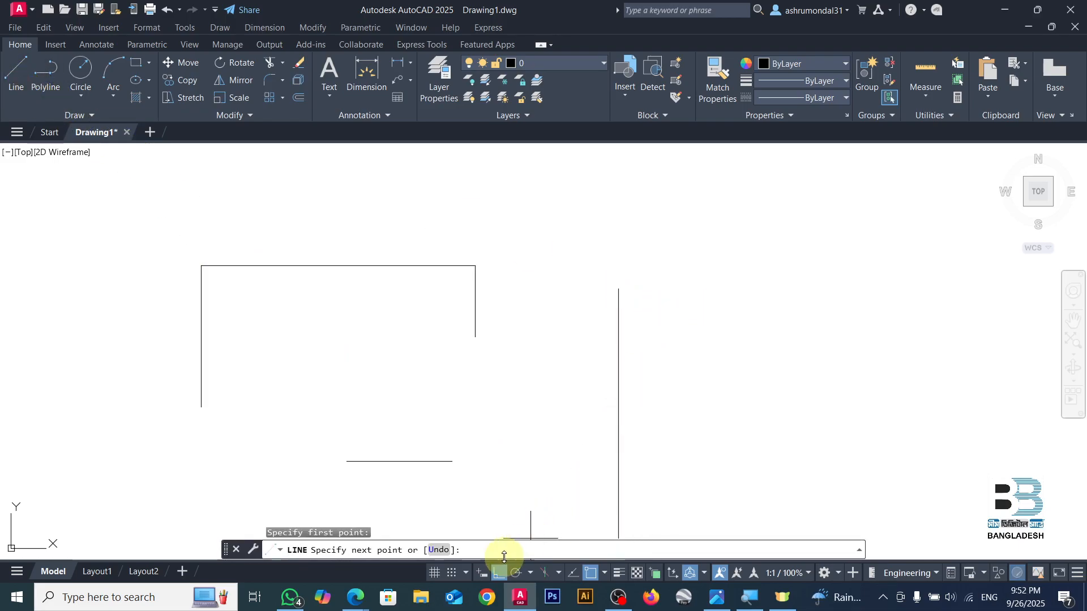
key(Escape)
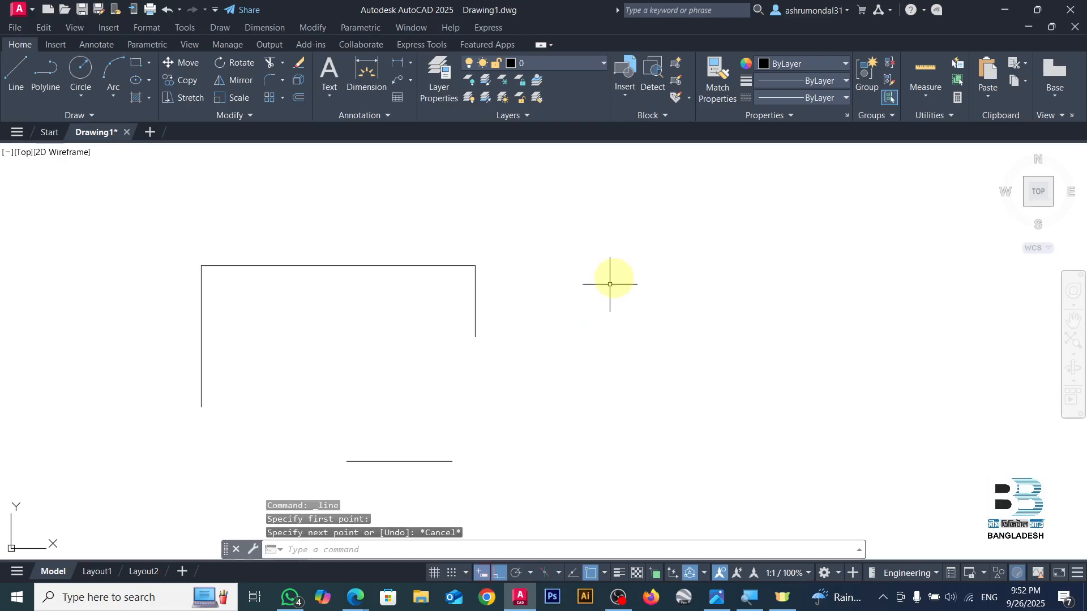
- Draw a horizontal line about 267'-10" long to the right of the three-sided shape with Dynamic Input on
click(17, 76)
click(540, 280)
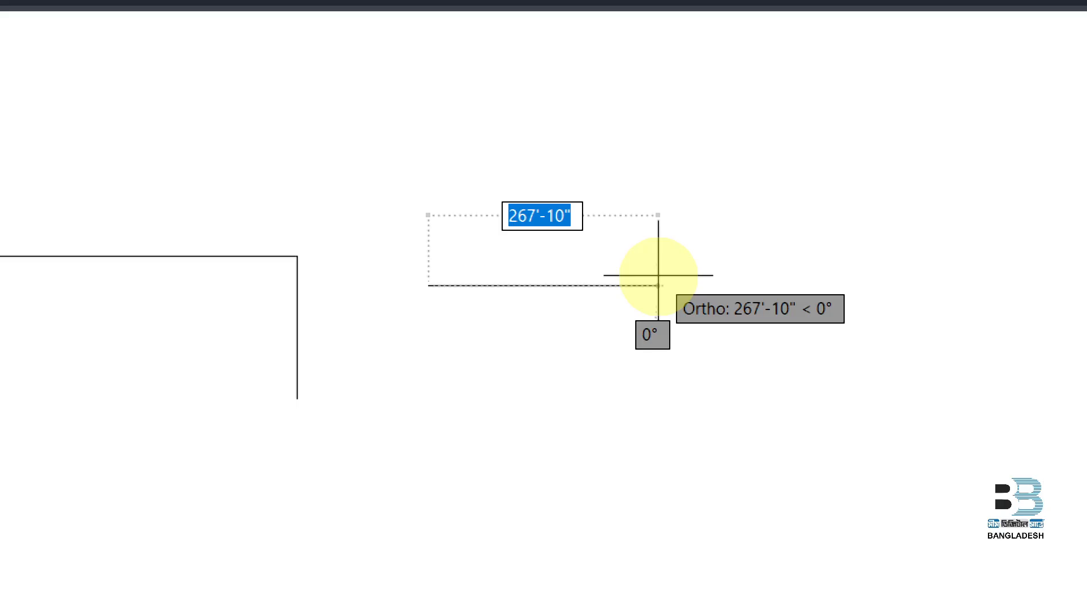
click(658, 275)
key(Return)
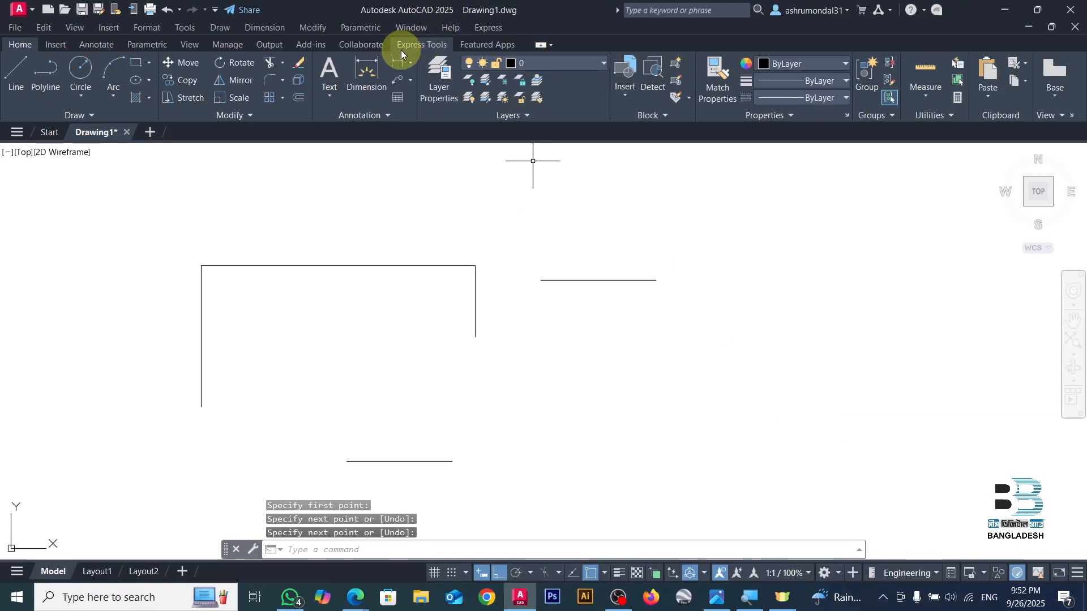
- Add a linear dimension above the new horizontal line and dismiss the meeting notification
click(398, 61)
click(541, 280)
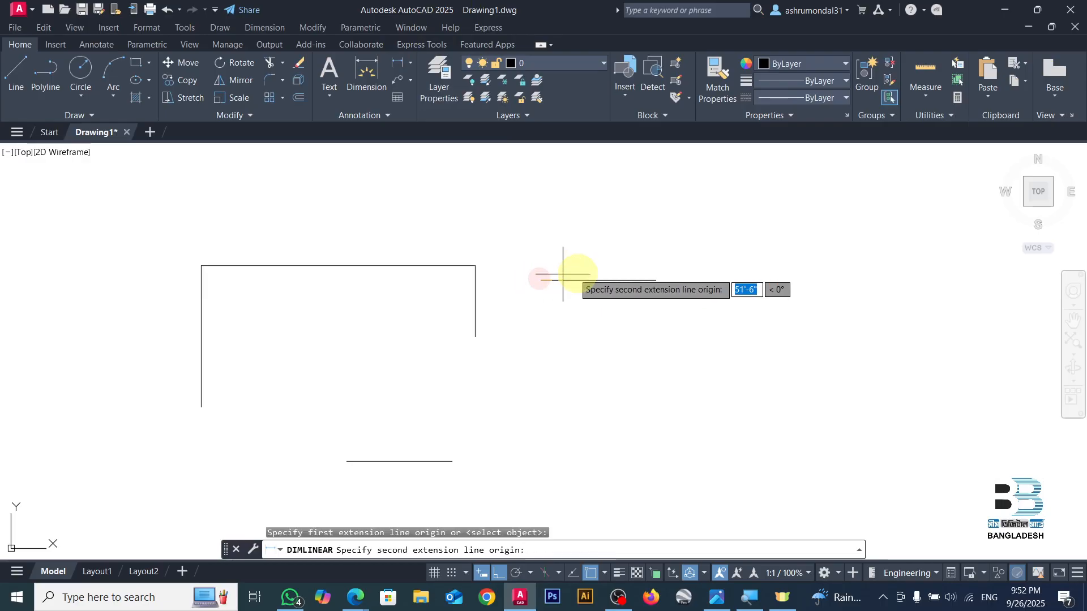
click(649, 261)
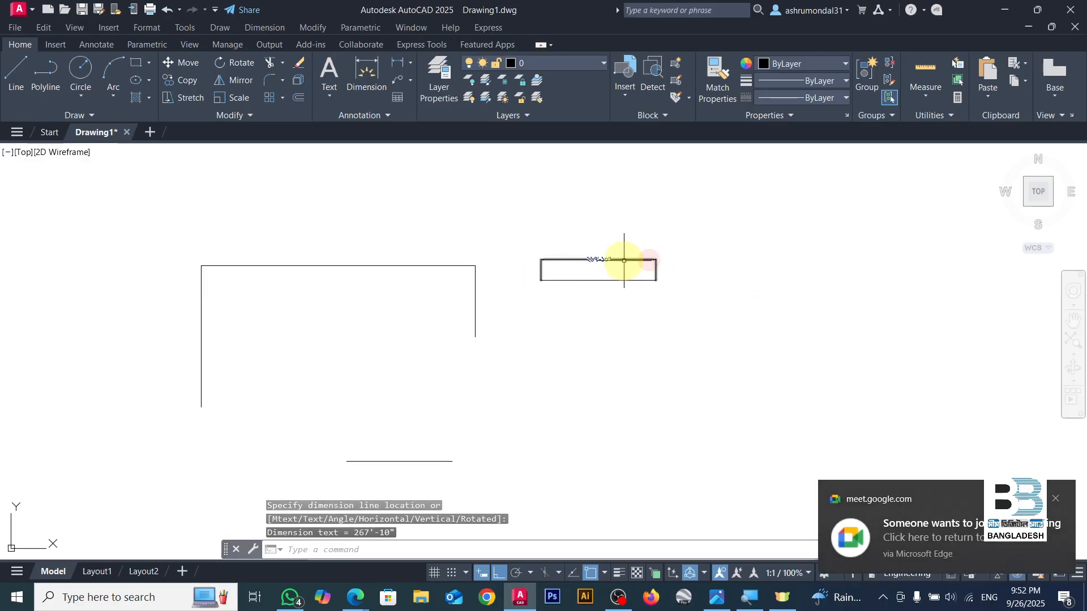
scroll(606, 249, up, 6)
click(1055, 499)
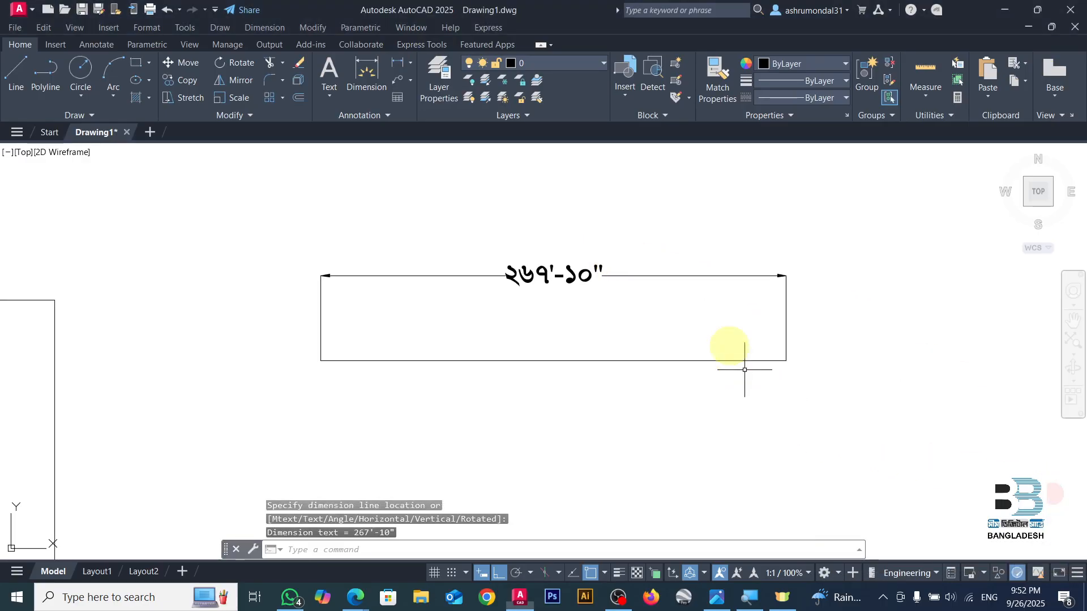
- Set the linear precision of the Standard dimension style's primary units to 0'-0.000000"
text(d)
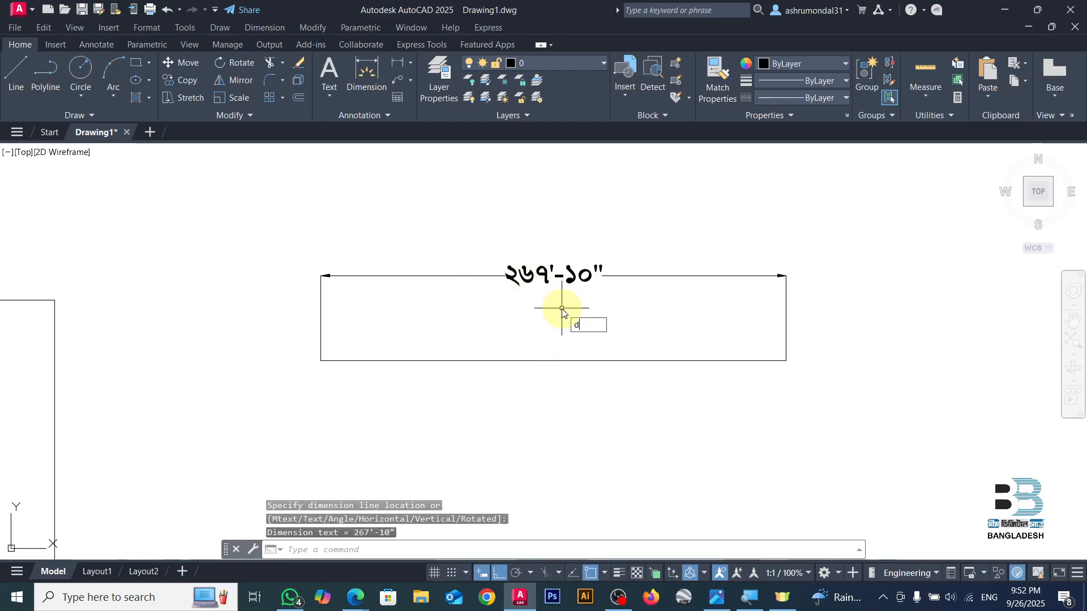
key(Return)
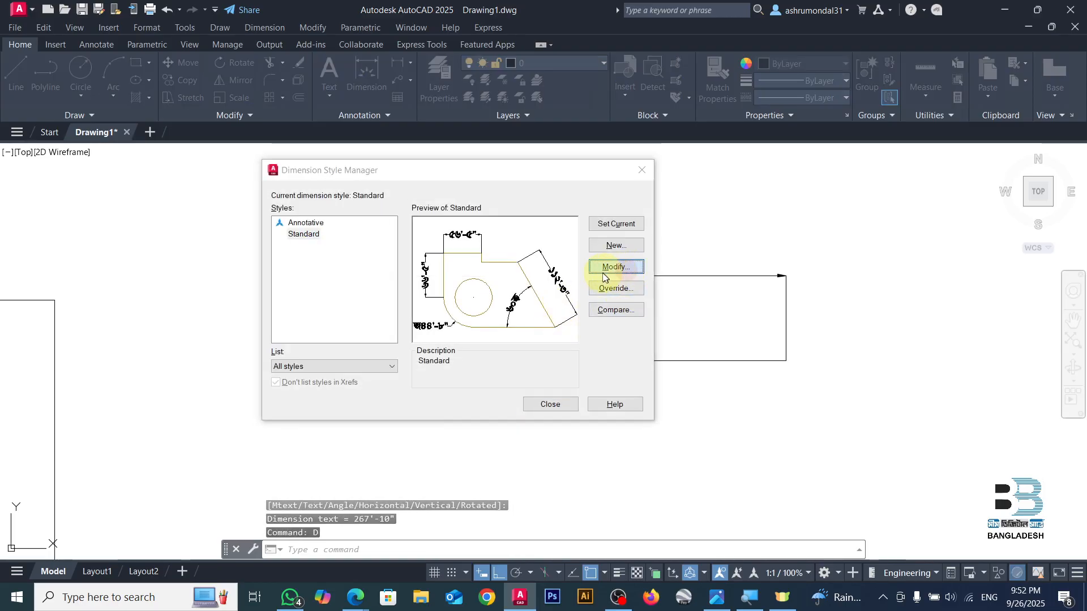
click(626, 269)
click(238, 171)
click(240, 219)
click(187, 286)
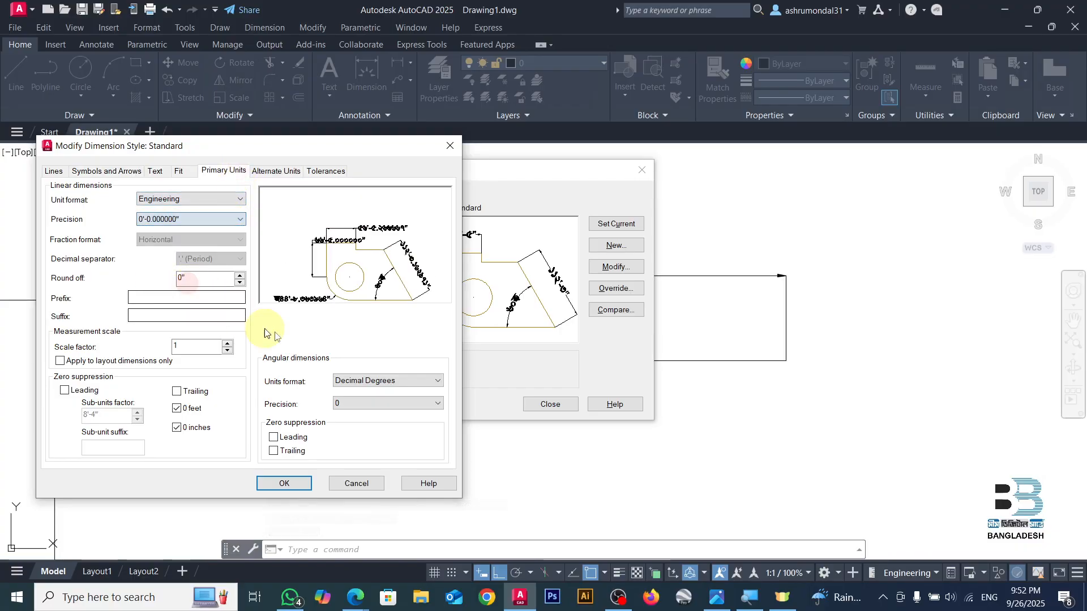
click(292, 482)
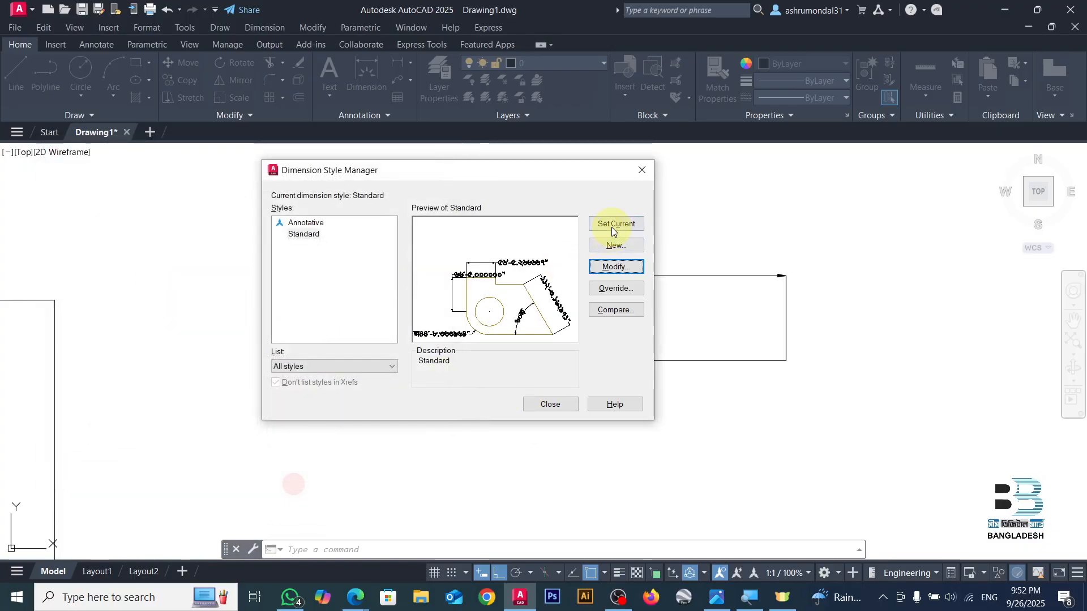
click(555, 403)
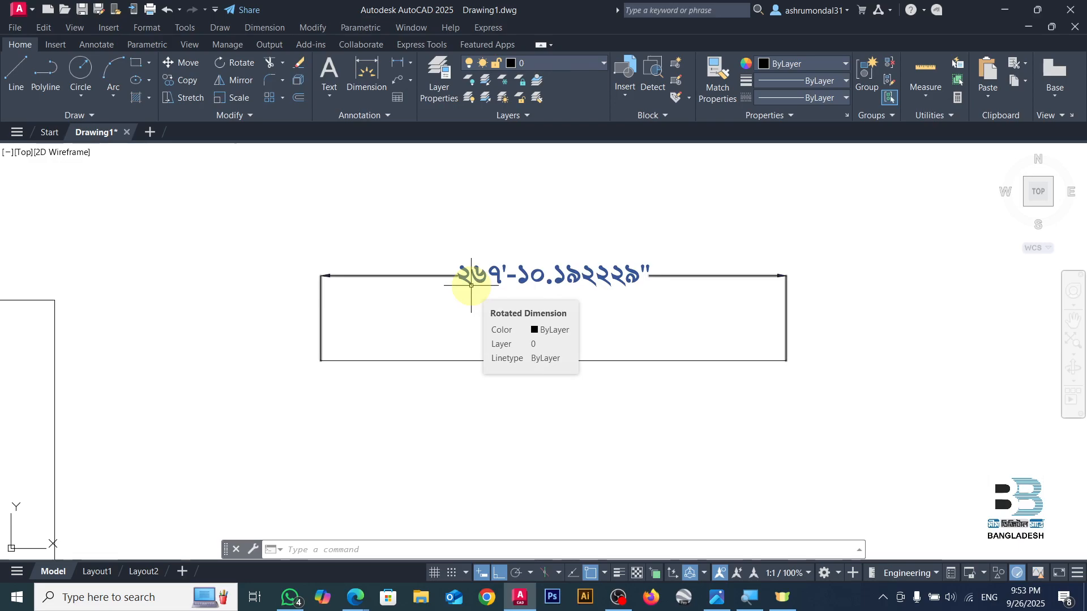
- Examine the length type and precision in the Drawing Units settings and close them without changes
key(Escape)
key(Escape)
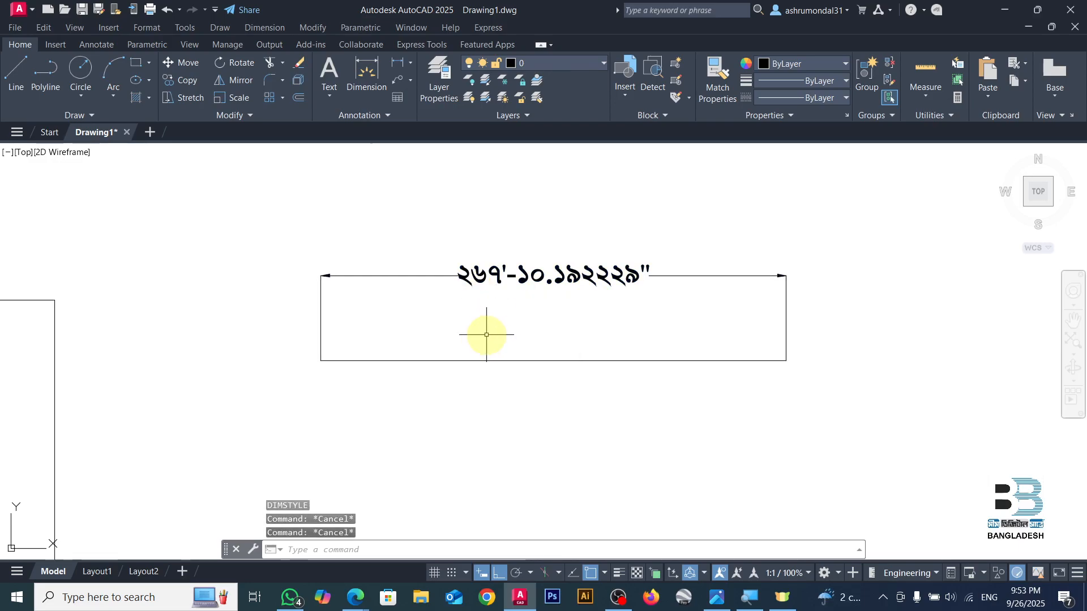
text(u)
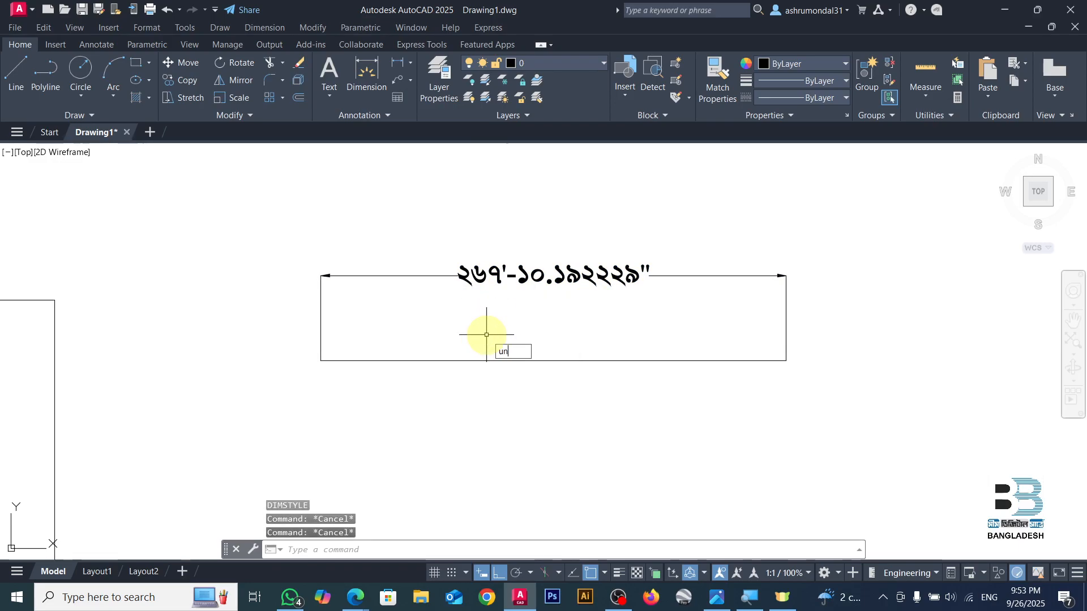
text(n)
key(Return)
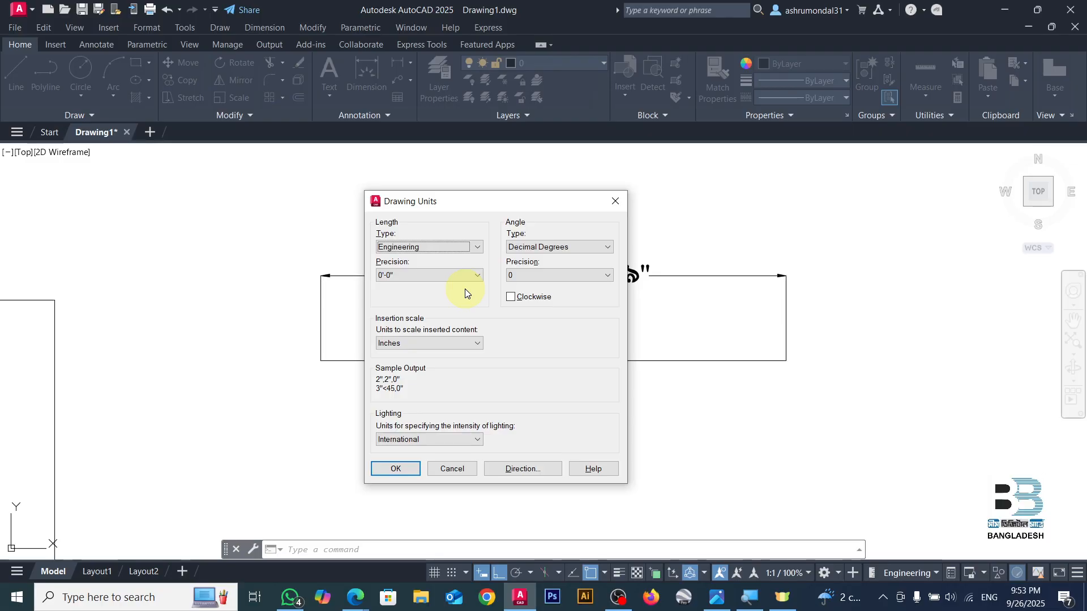
click(457, 469)
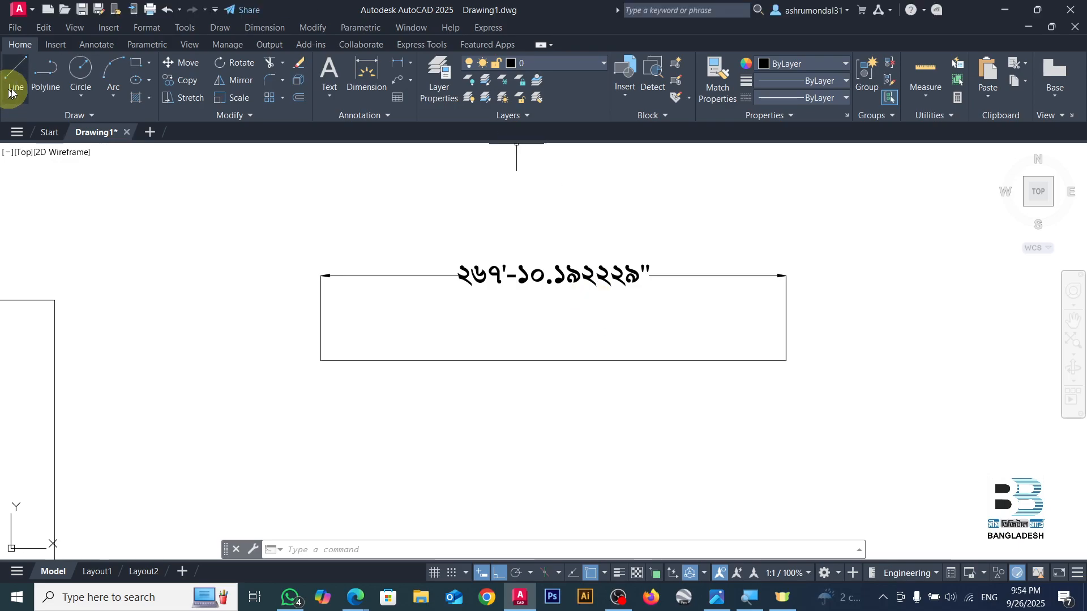
click(37, 73)
scroll(316, 268, down, 4)
scroll(384, 291, up, 2)
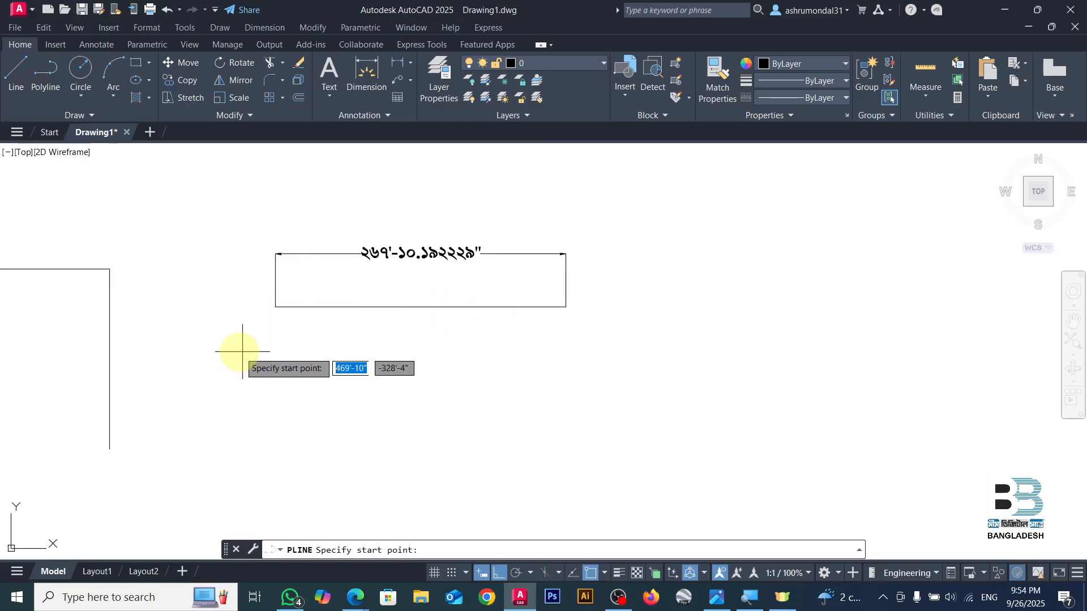
click(229, 345)
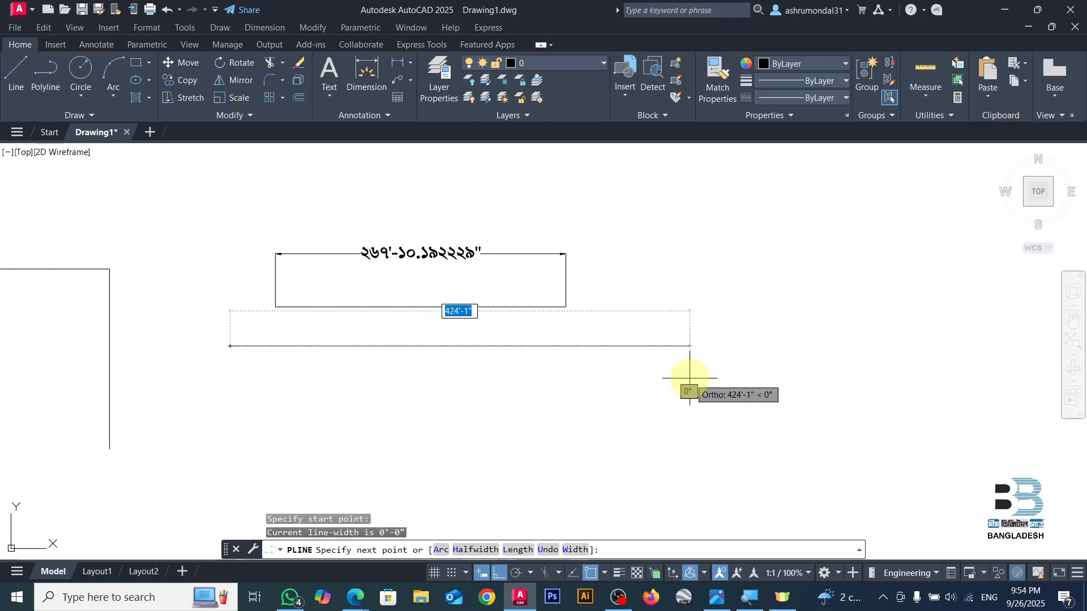
key(Escape)
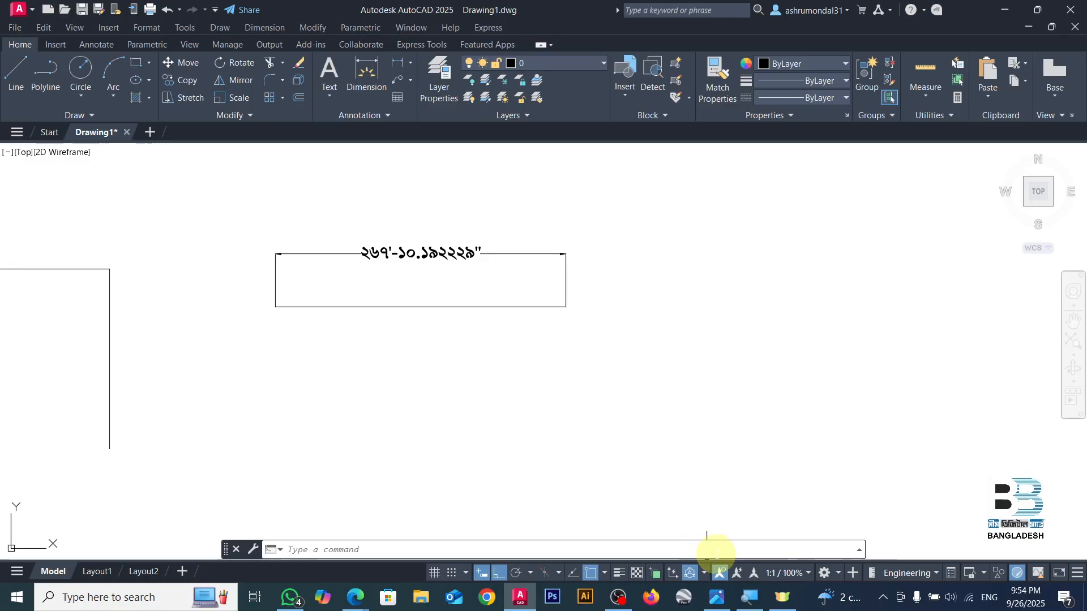
- Switch to the course outline image in the photo viewer, review the Autocad Tools Bar topics, and return to AutoCAD
click(717, 597)
scroll(402, 313, down, 3)
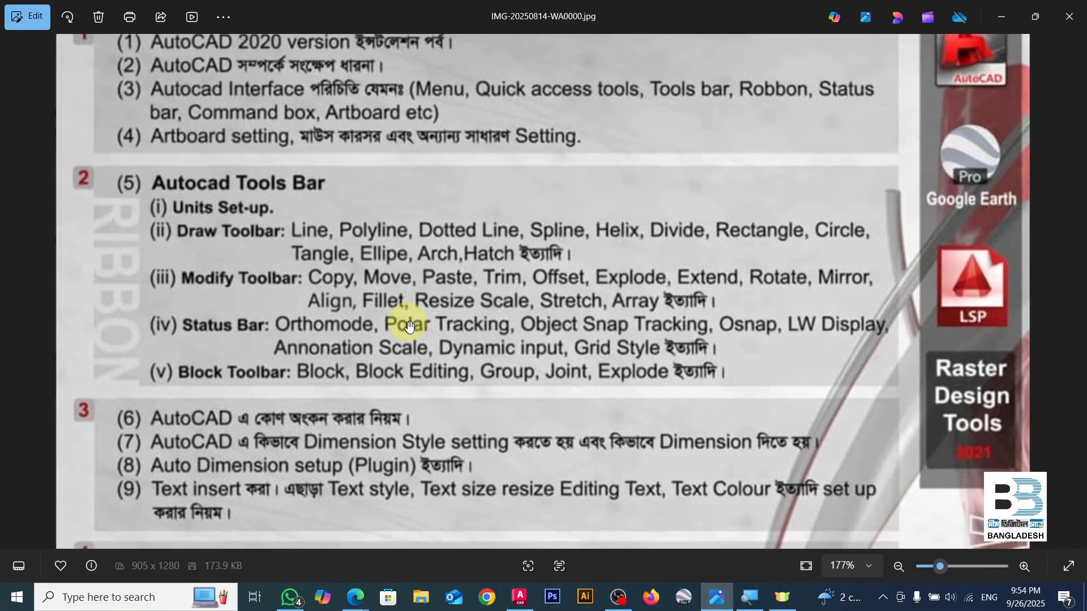
scroll(405, 326, up, 3)
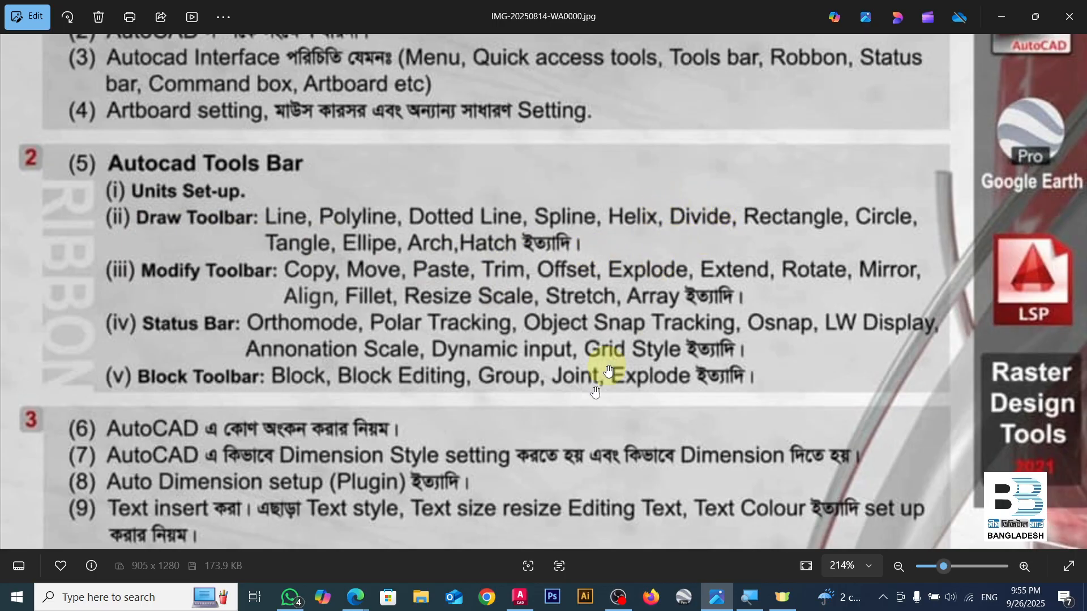
click(520, 596)
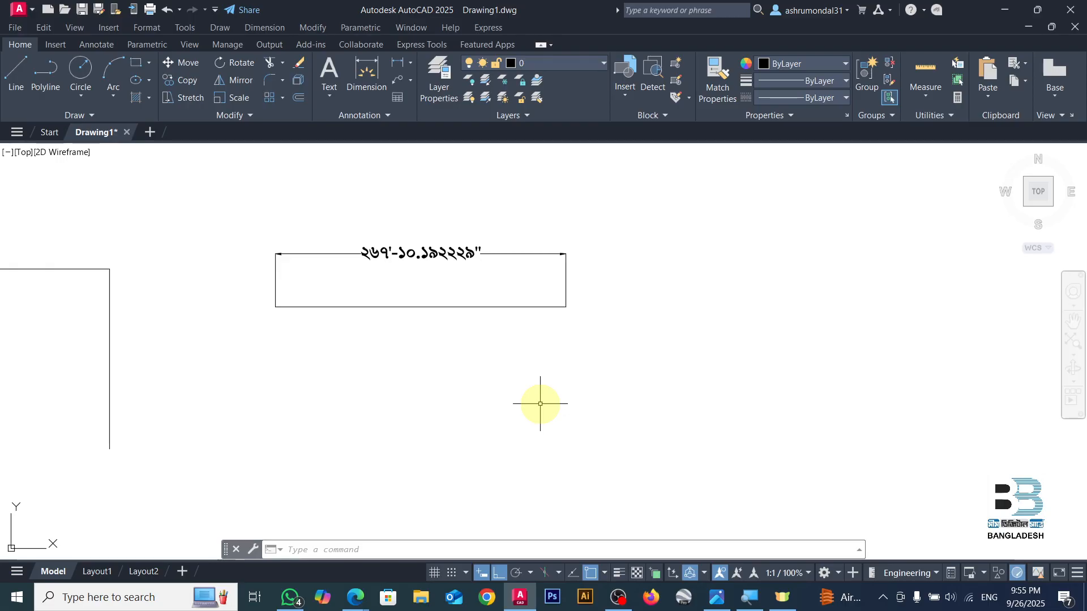
- Draw a 90' horizontal polyline to the right of the dimensioned horizontal line
click(44, 69)
scroll(417, 260, down, 3)
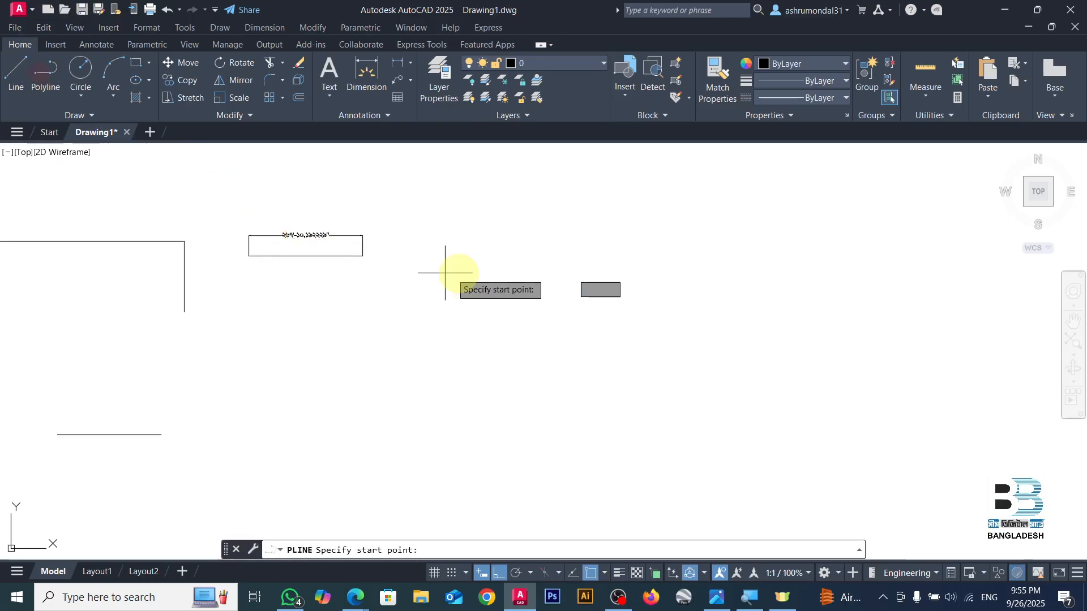
scroll(352, 284, up, 2)
click(350, 282)
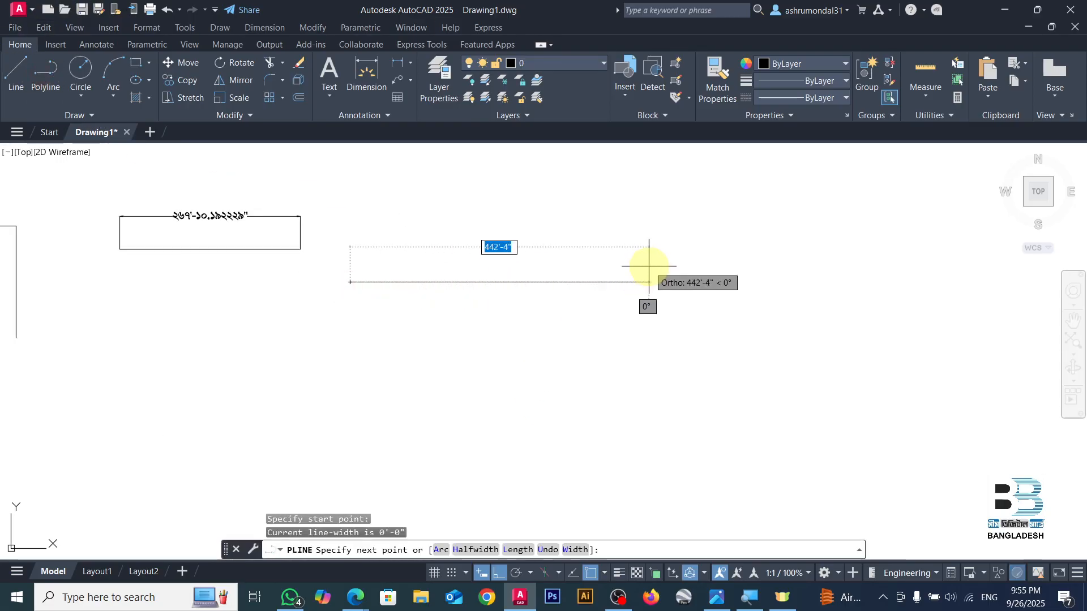
text(9)
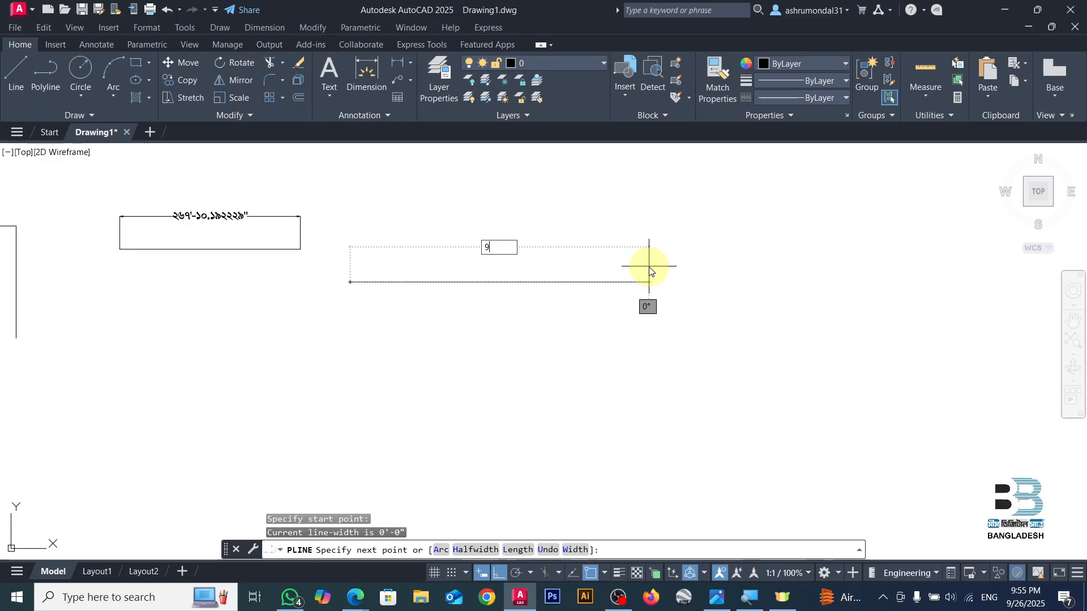
text(0)
key(Return)
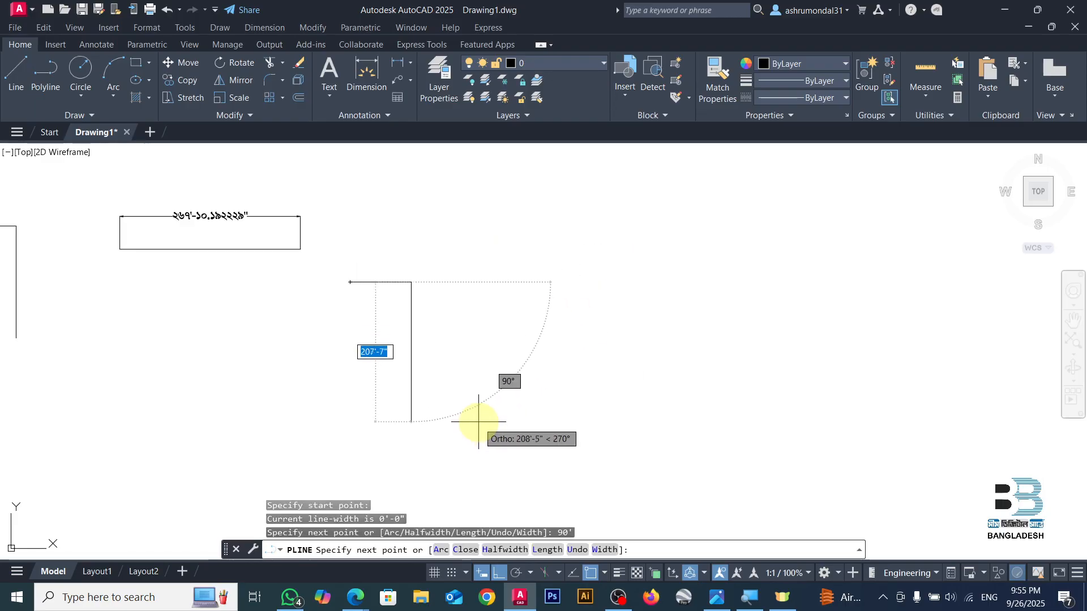
key(Return)
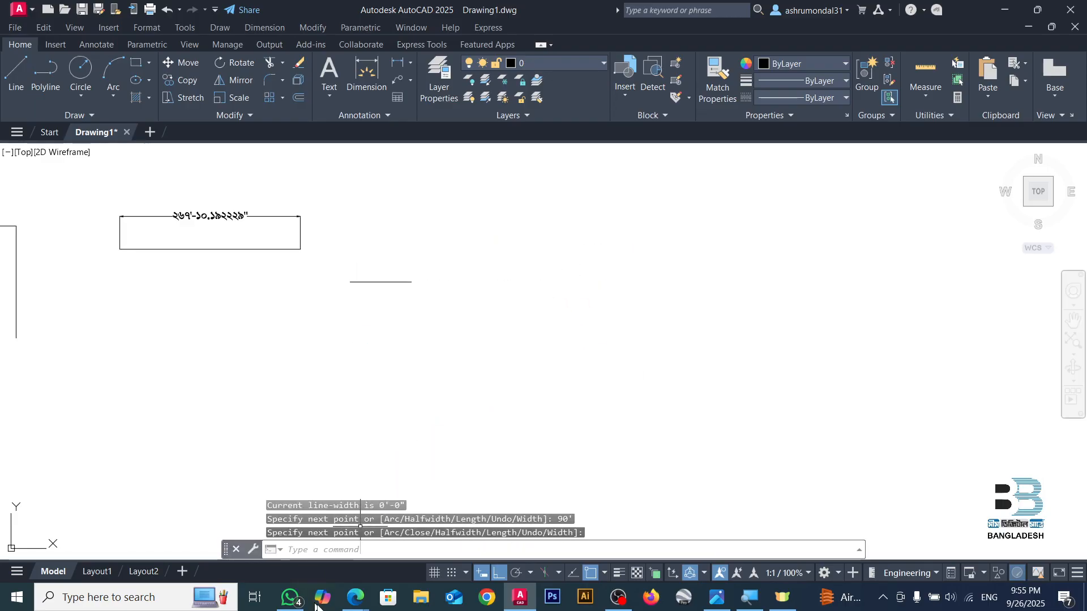
- Add a linear dimension above the new horizontal polyline, from one endpoint to the other
click(497, 572)
scroll(371, 283, up, 8)
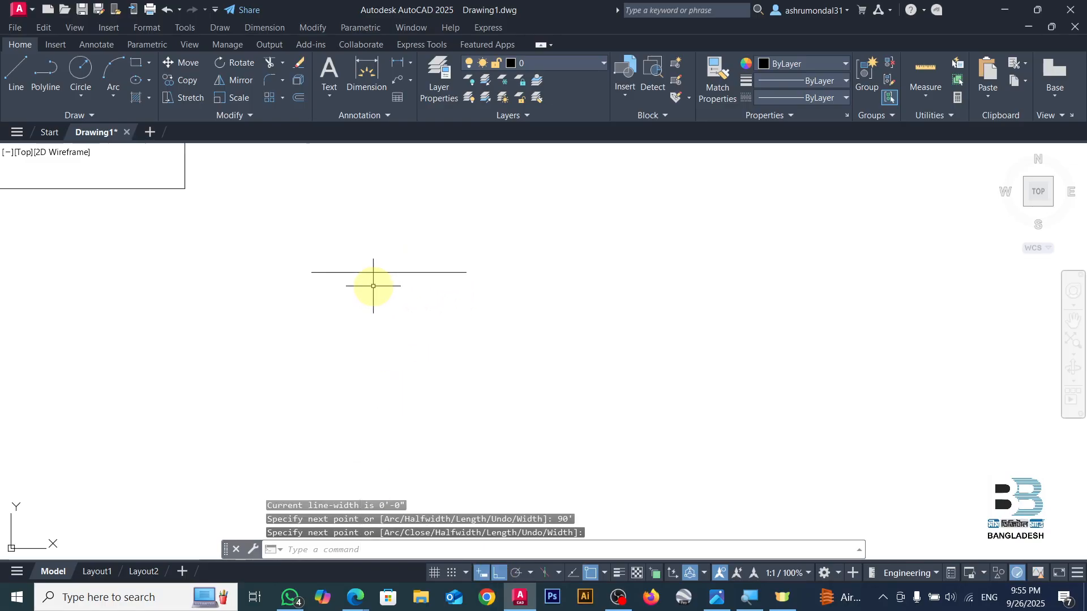
click(395, 61)
click(222, 281)
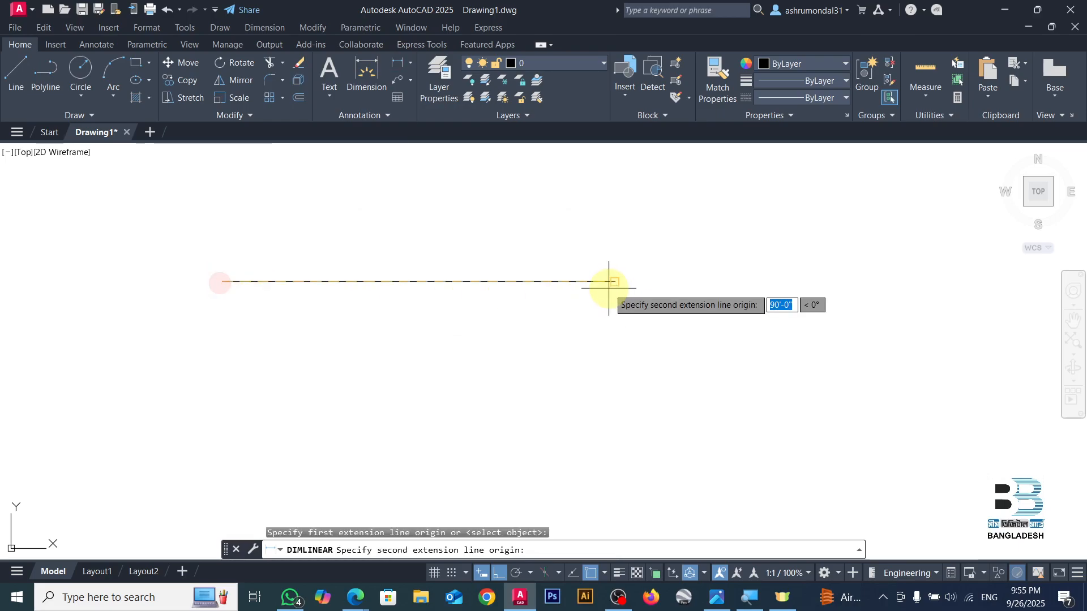
click(608, 279)
click(599, 231)
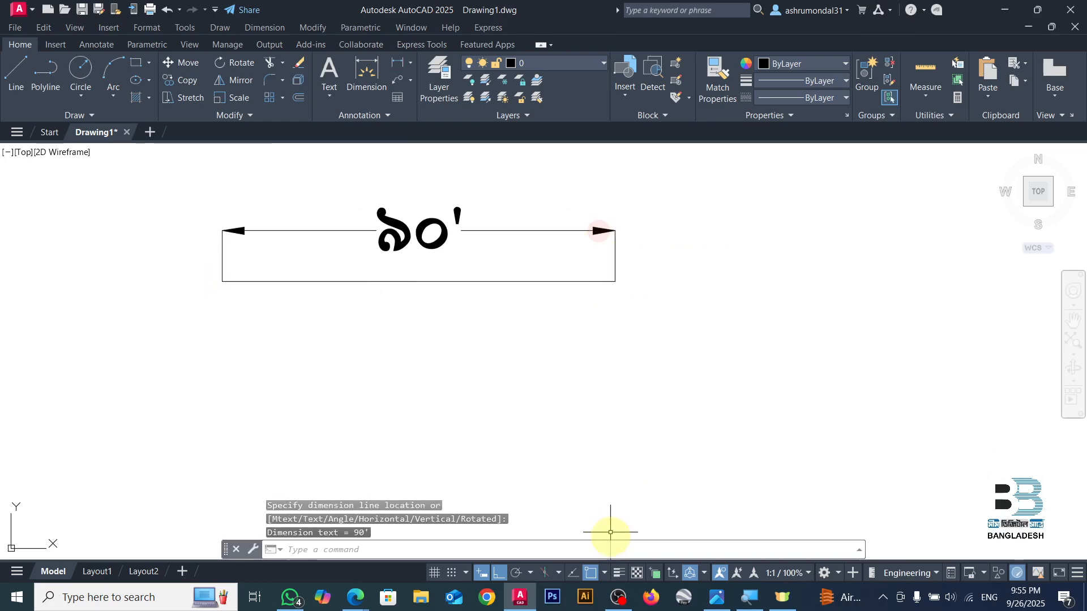
- Turn on lineweight display and set the 90' polyline's lineweight to 0.40 mm
click(619, 573)
click(526, 258)
click(469, 372)
click(793, 81)
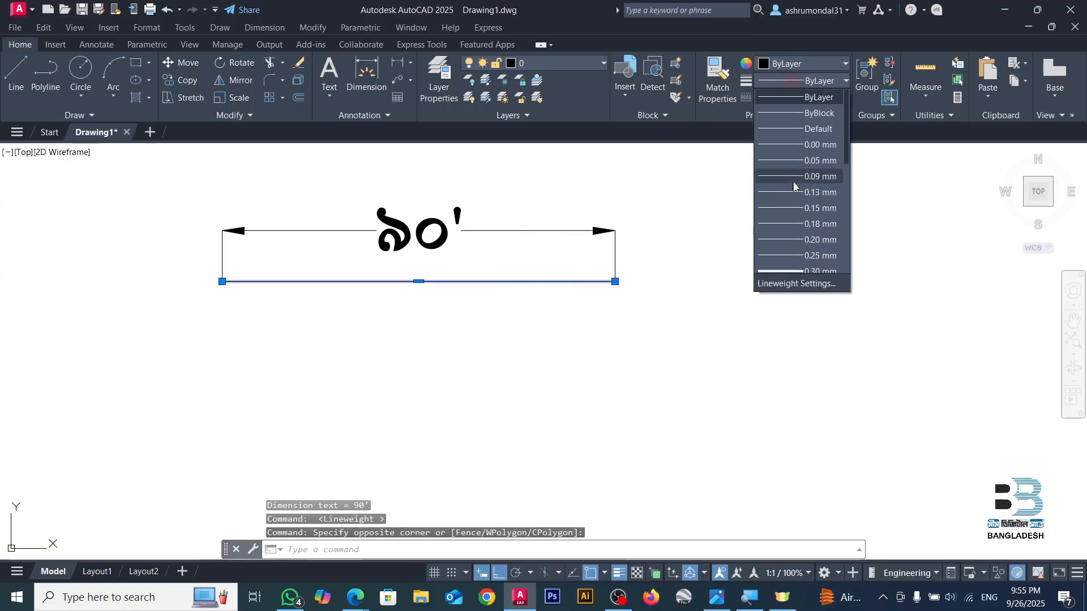
click(813, 207)
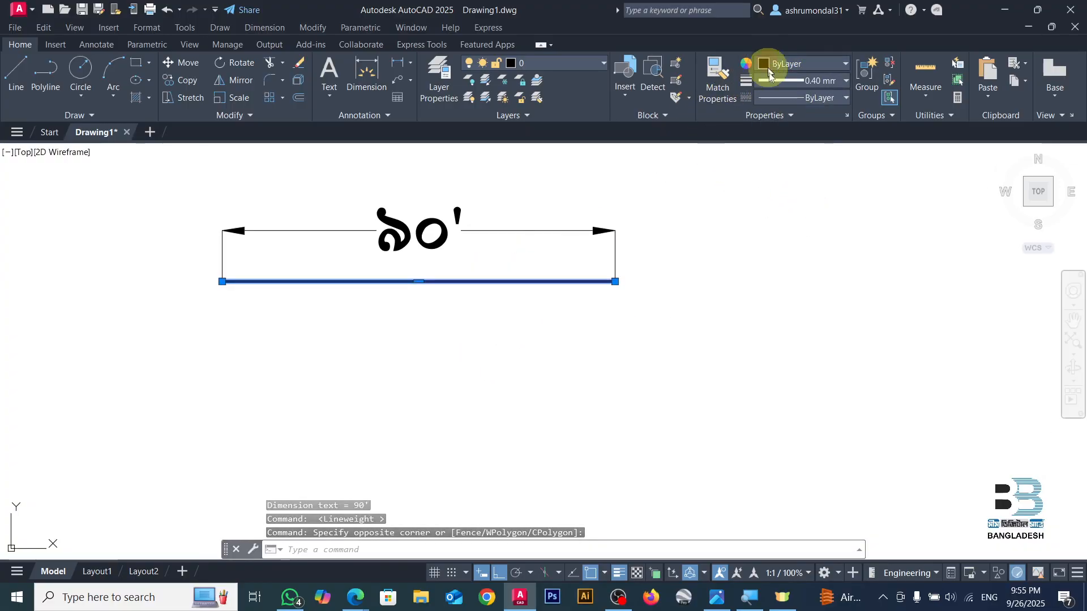
- Change the 90' polyline's color to red and clear the selection
click(767, 64)
click(764, 195)
key(Escape)
scroll(427, 290, up, 2)
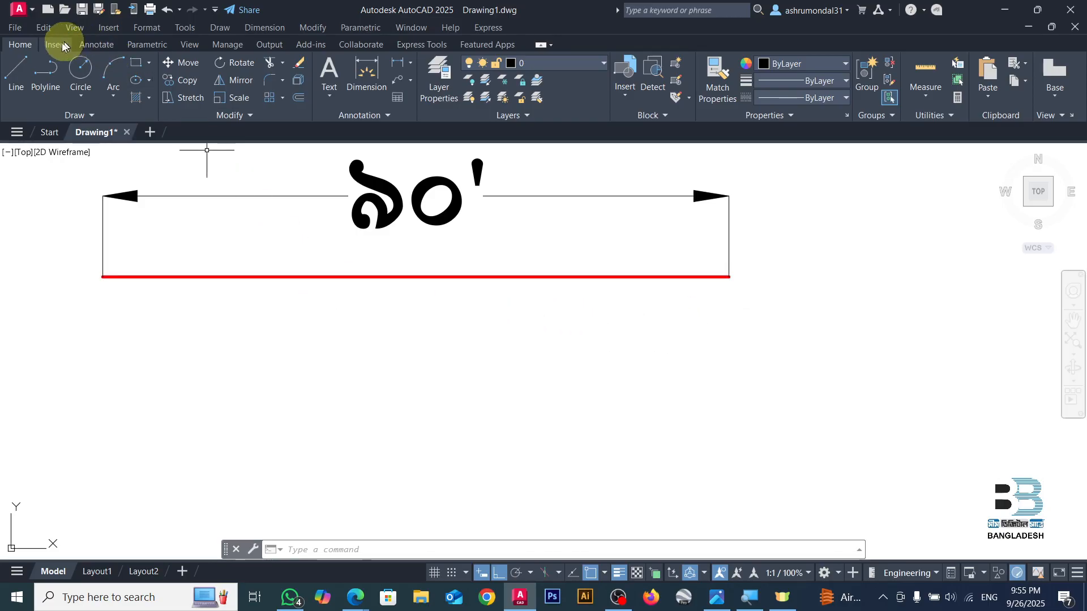
- Draw a 160' horizontal polyline to the right of the red polyline
click(45, 71)
scroll(227, 300, down, 4)
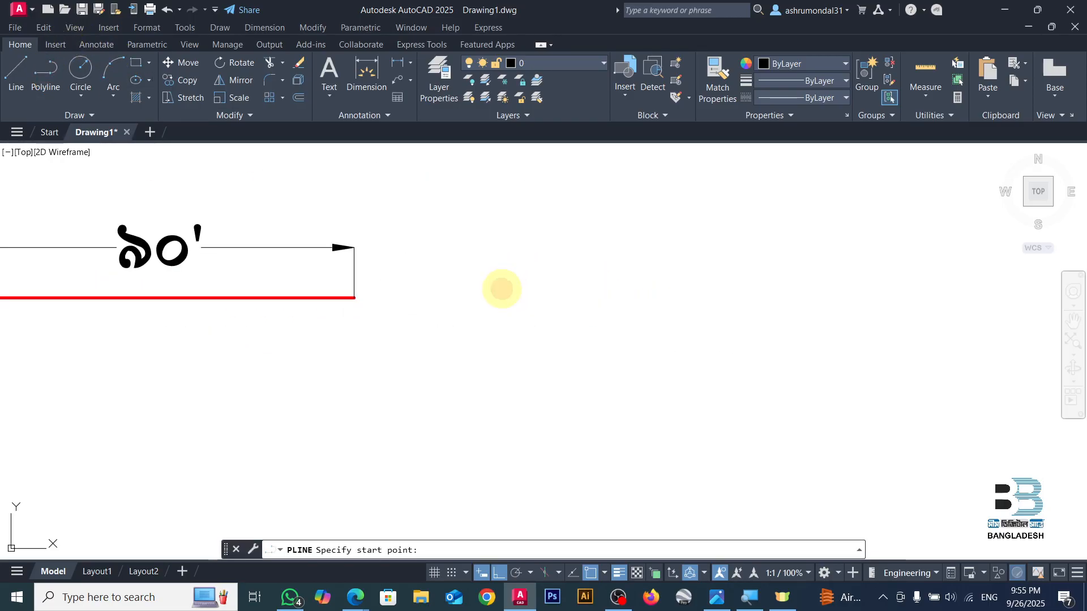
click(502, 289)
key(BackSpace)
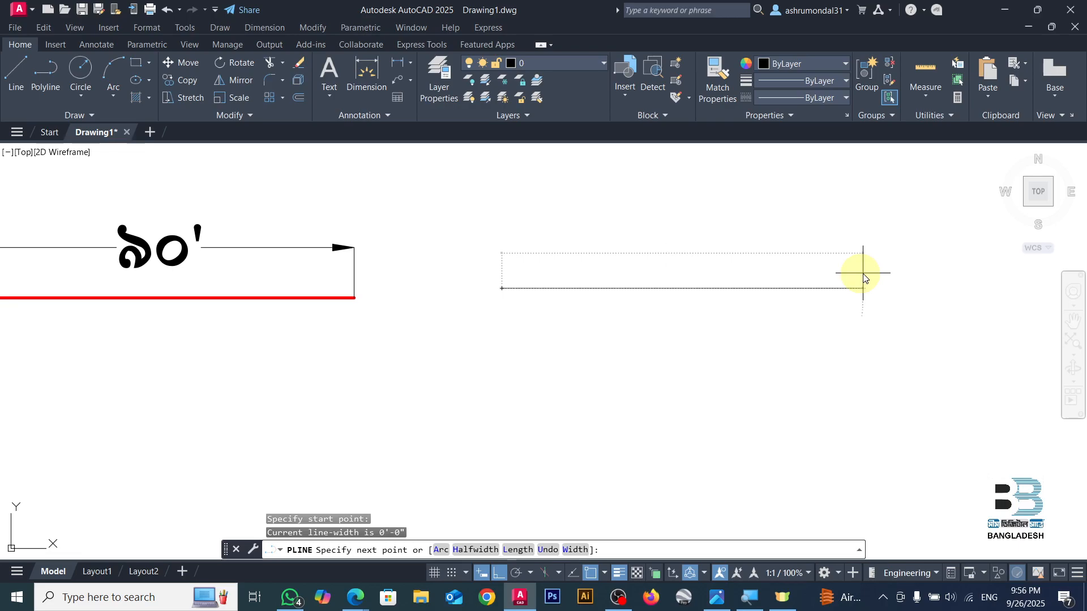
text(160')
key(Return)
key(Return)
scroll(686, 272, down, 6)
scroll(849, 263, up, 4)
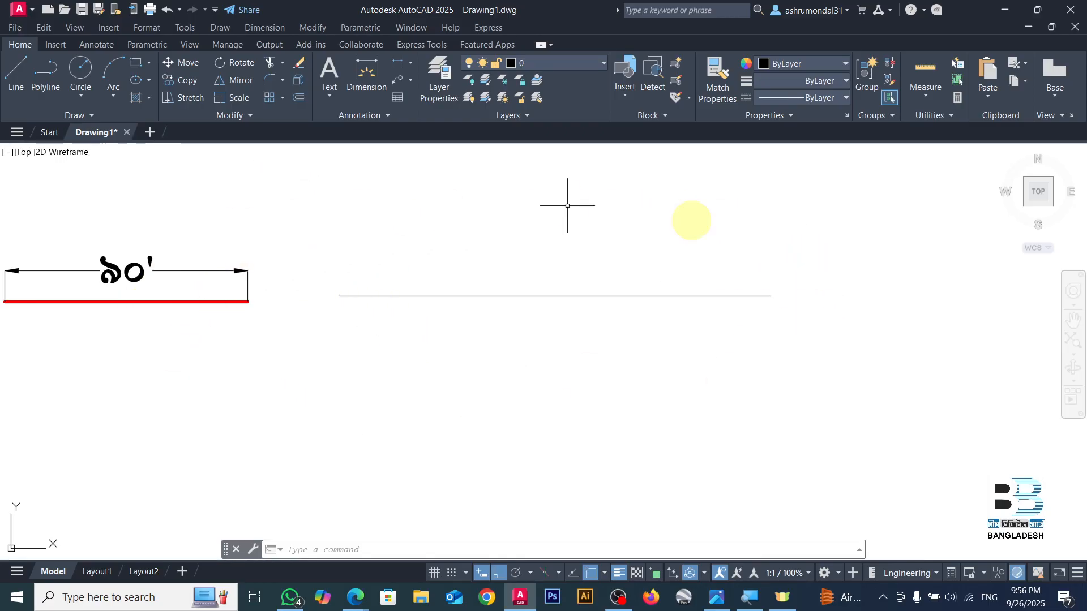
- Delete the linear dimension above the red polyline
scroll(923, 262, down, 2)
scroll(452, 283, up, 5)
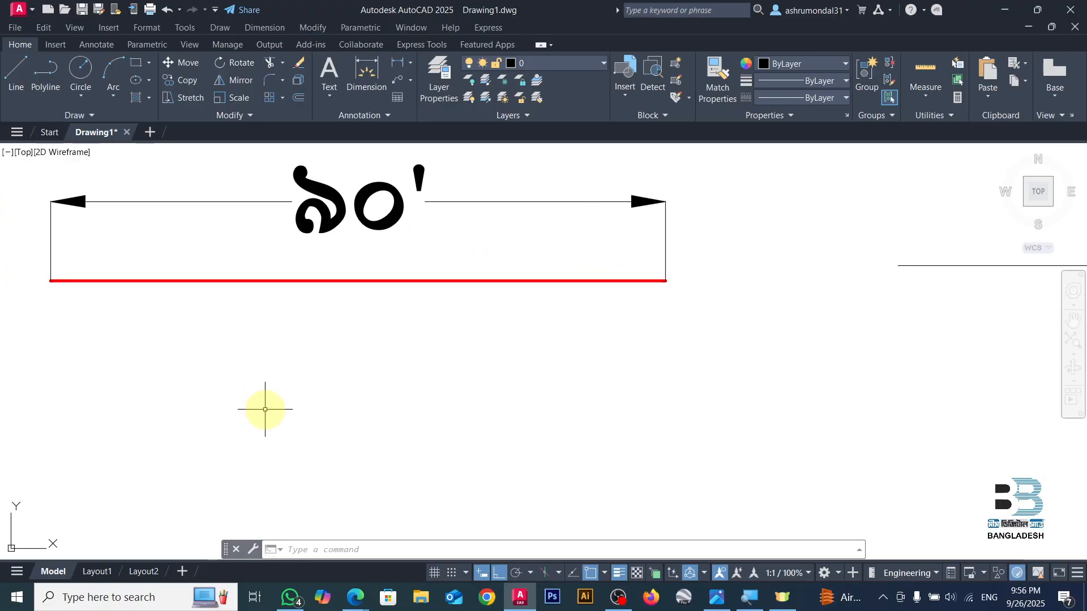
key(Escape)
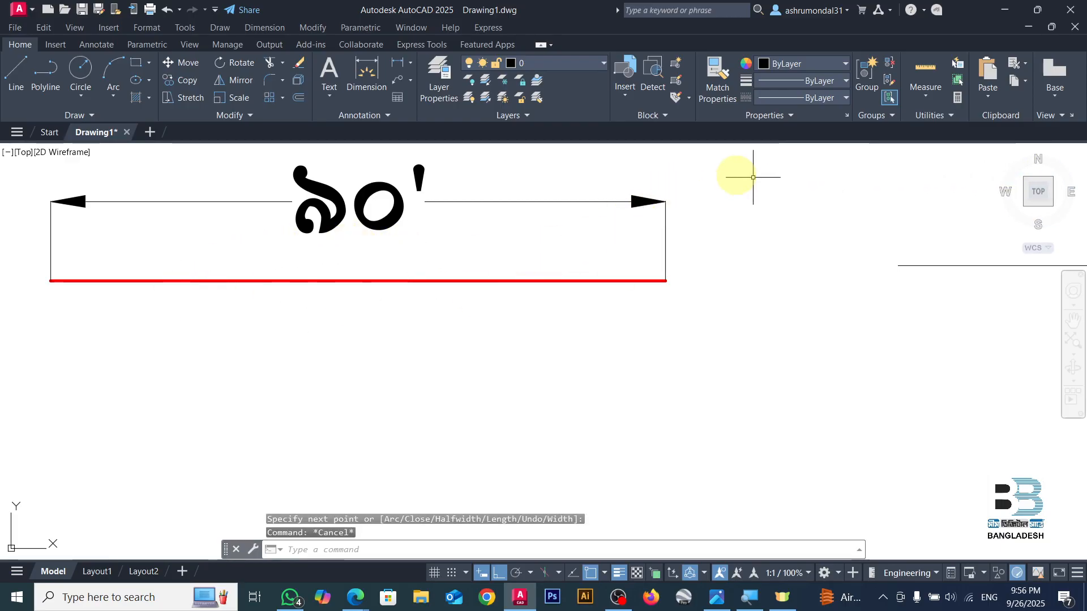
click(720, 183)
click(548, 250)
key(Delete)
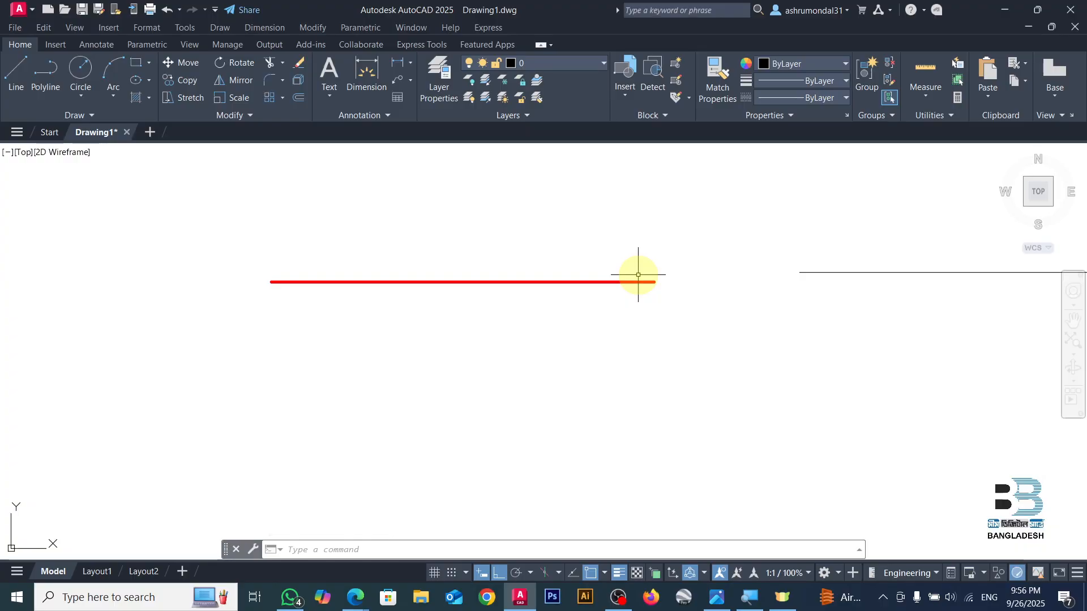
- Examine the Draw Toolbar entries around Divide and Rectangle in the course outline image and return to AutoCAD
click(717, 597)
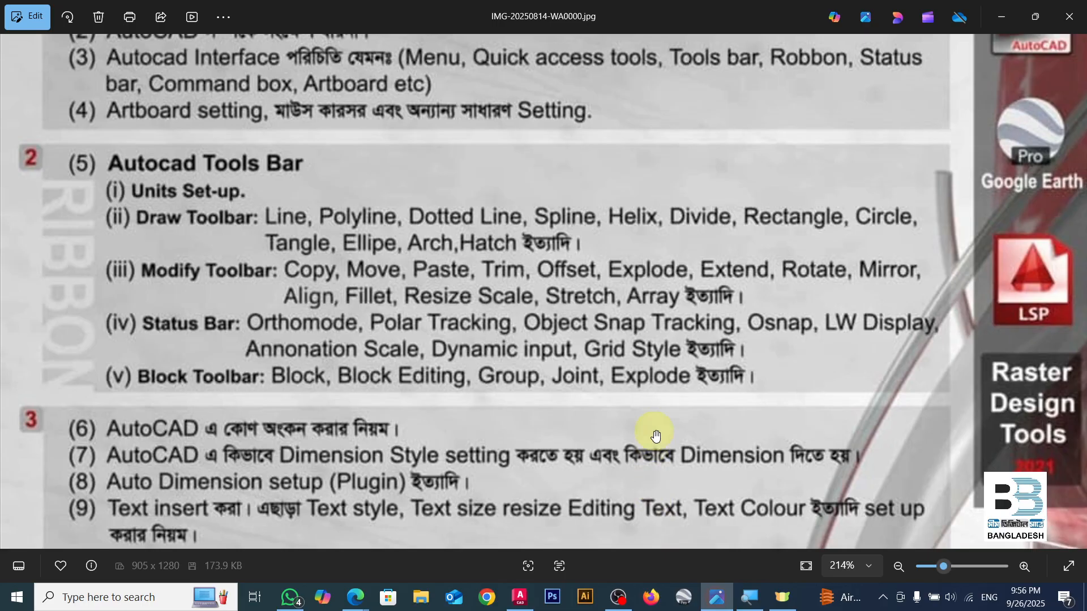
scroll(739, 234, up, 5)
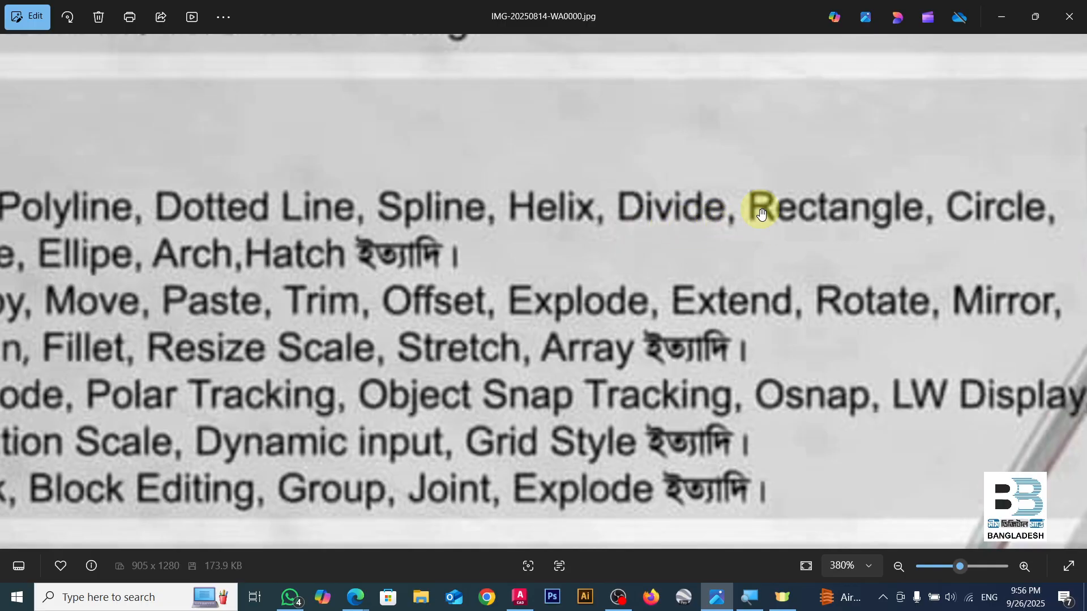
scroll(755, 208, up, 3)
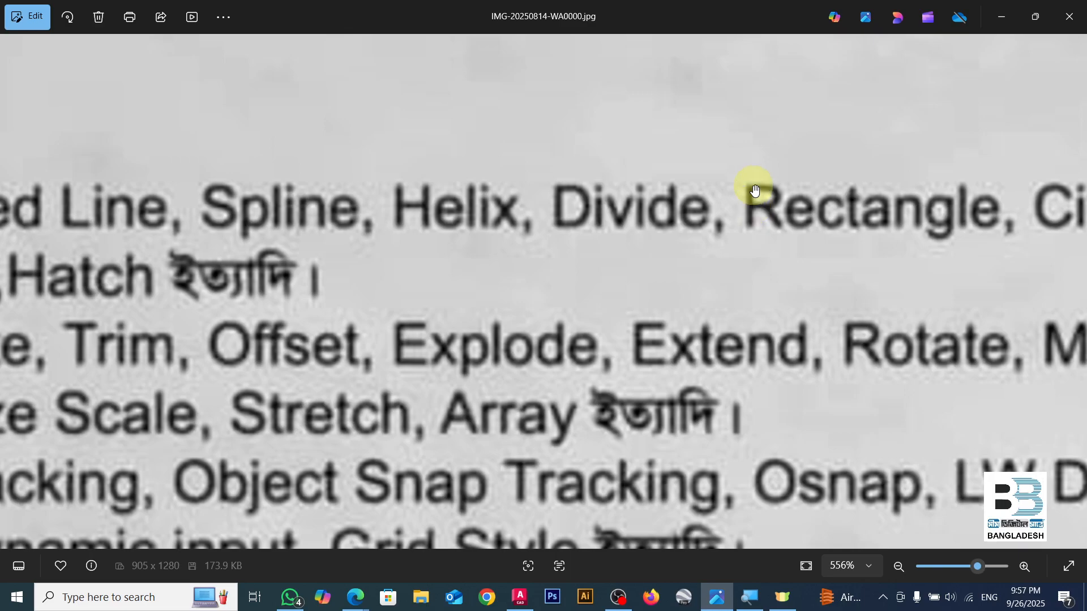
scroll(625, 198, up, 1)
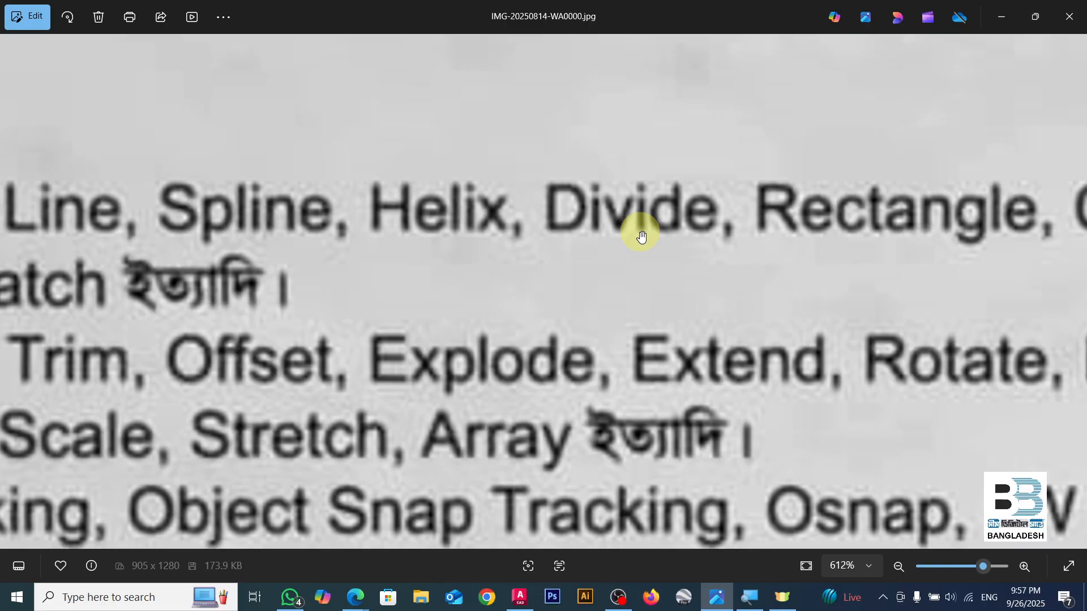
click(519, 597)
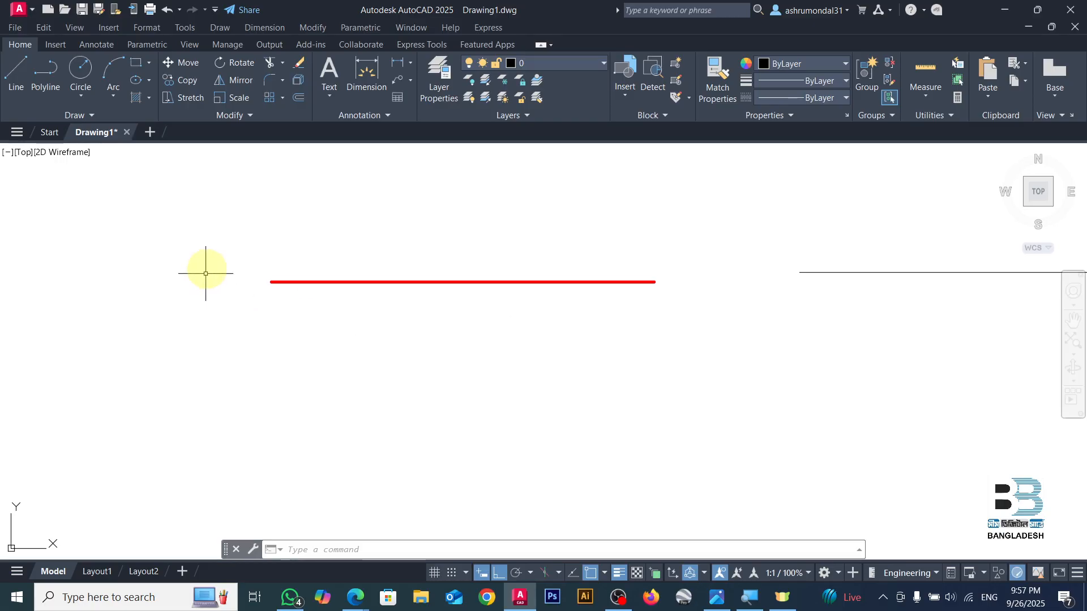
click(214, 242)
click(695, 337)
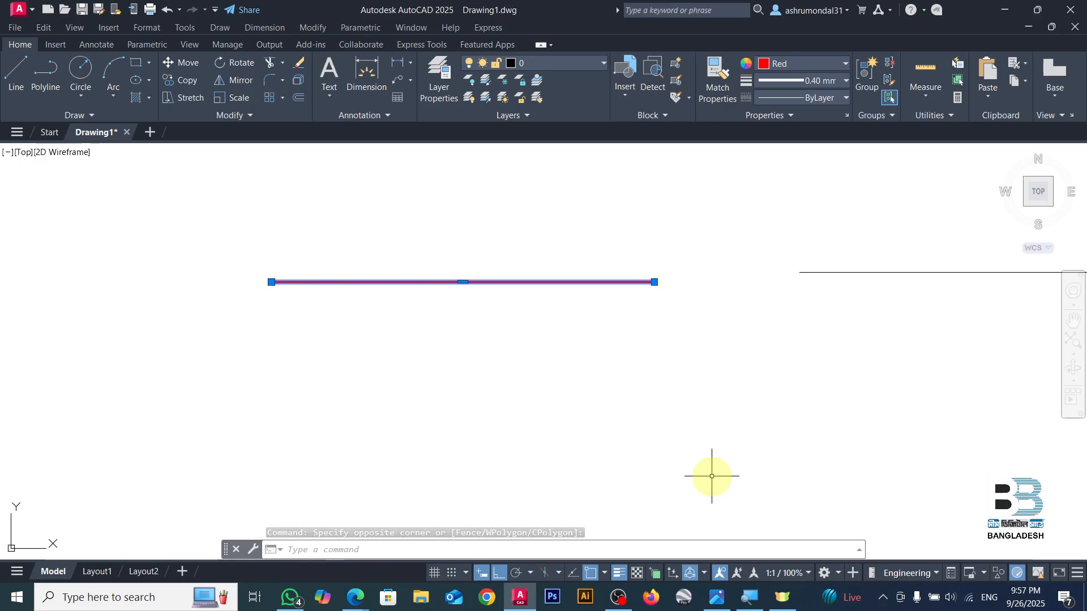
text(DI)
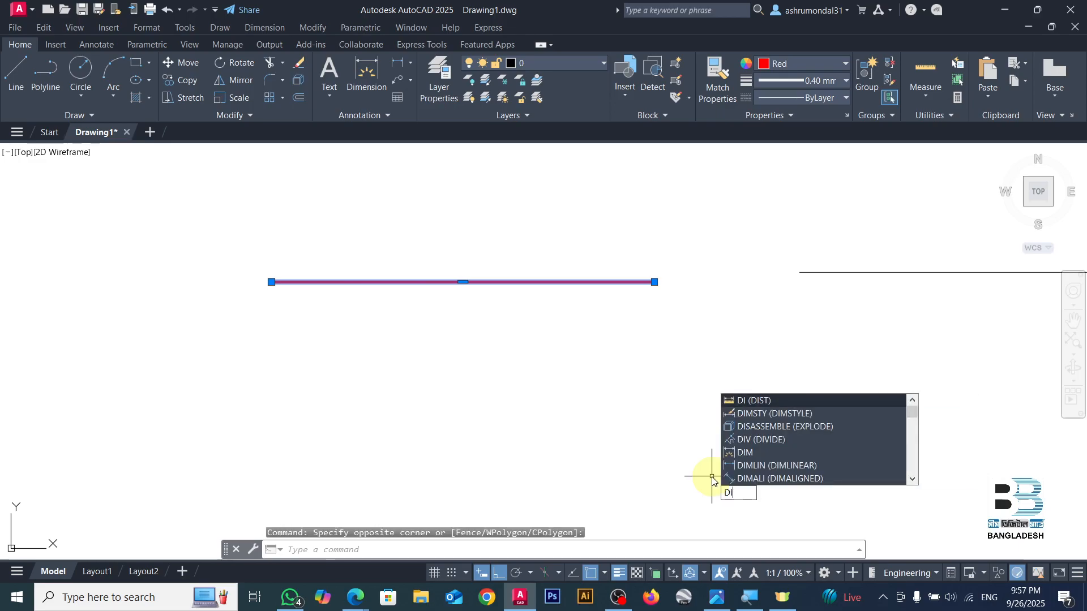
text(vide)
key(Return)
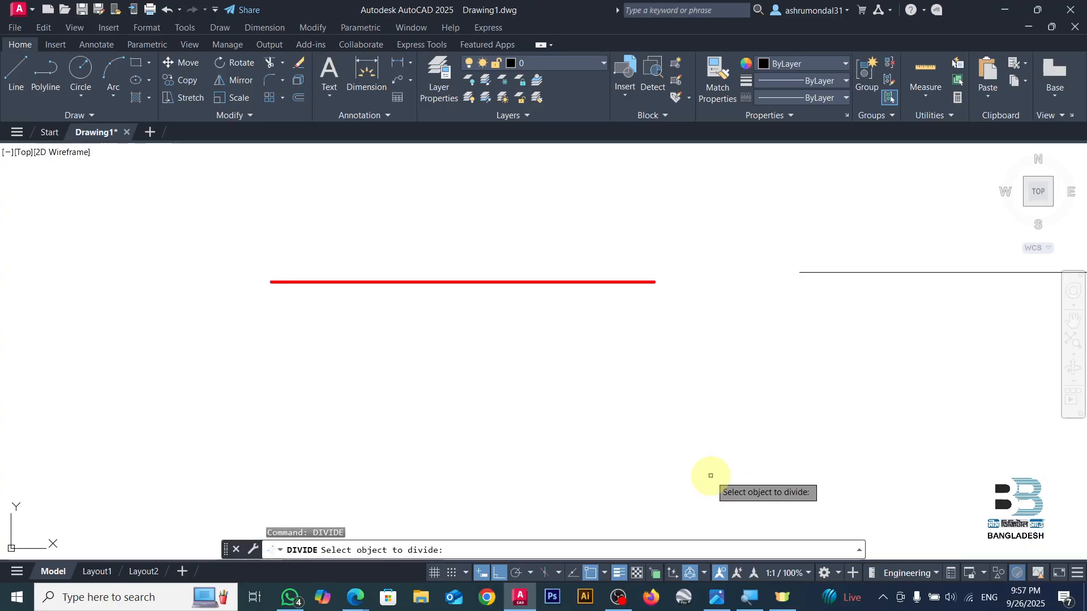
key(Escape)
key(Escape)
key(Escape)
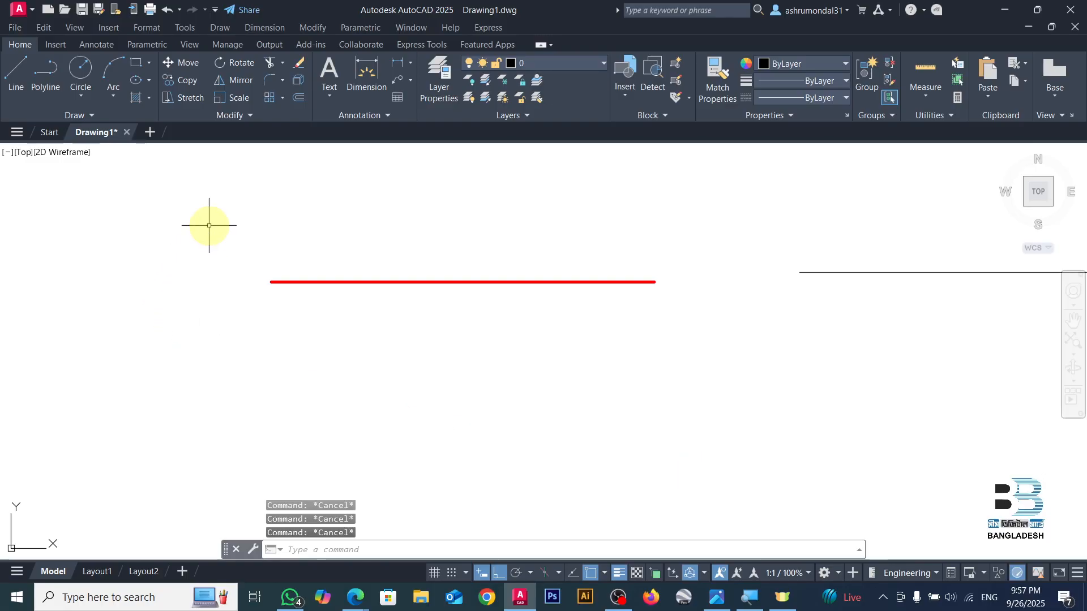
click(209, 225)
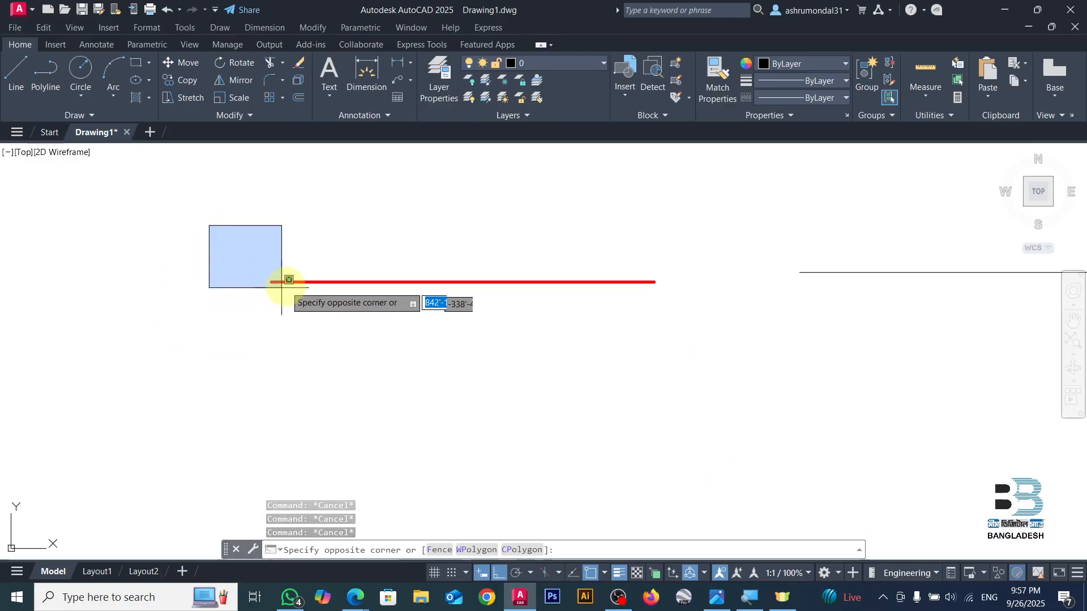
scroll(279, 286, down, 5)
click(448, 267)
scroll(453, 286, down, 4)
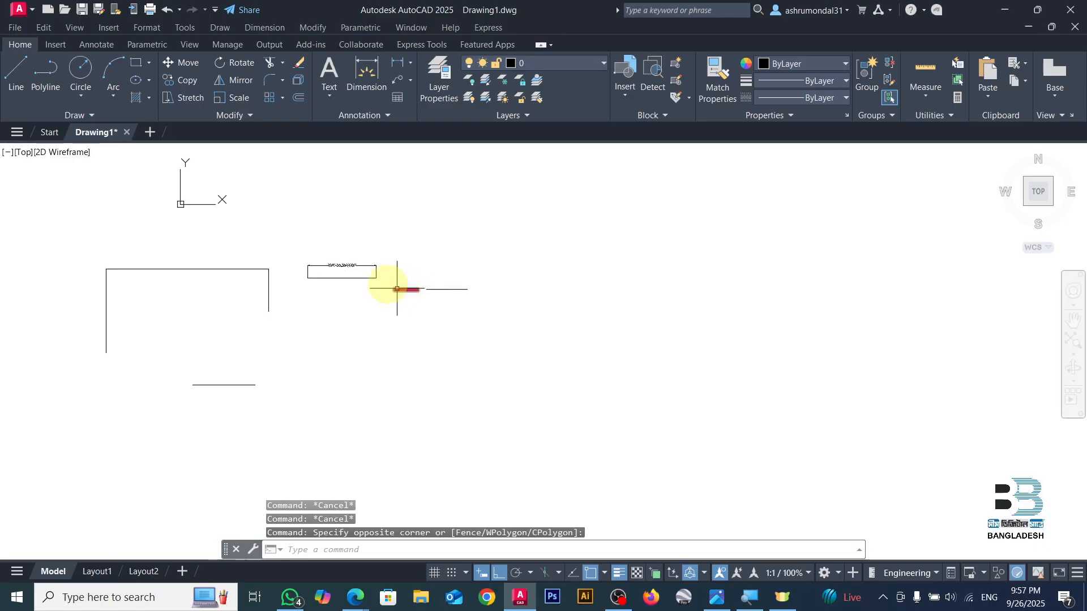
scroll(372, 287, up, 4)
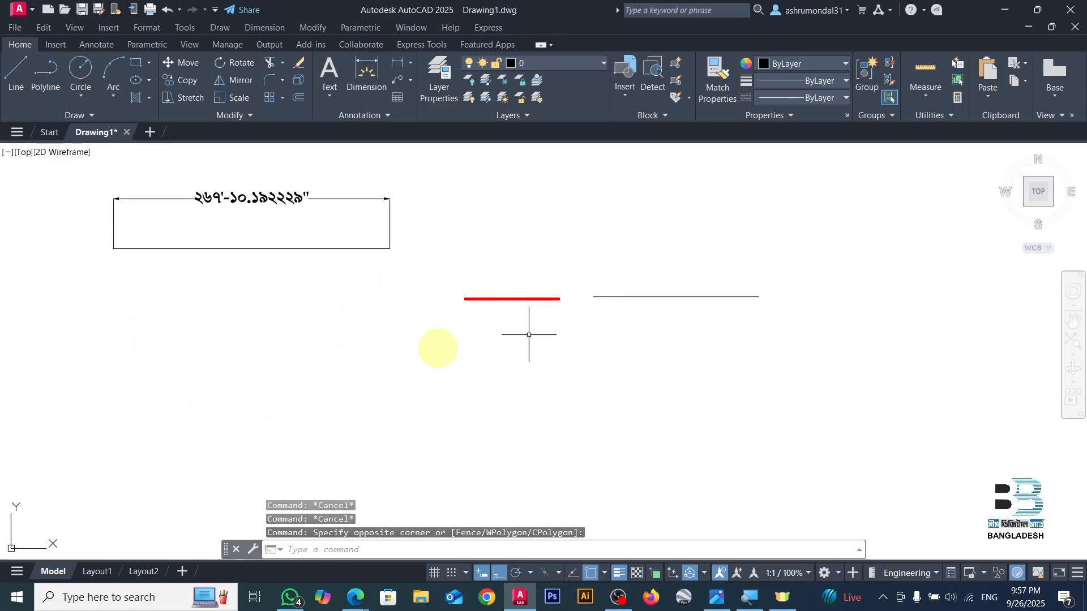
- Divide the red polyline into 3 equal segments with the Divide command
scroll(625, 297, up, 3)
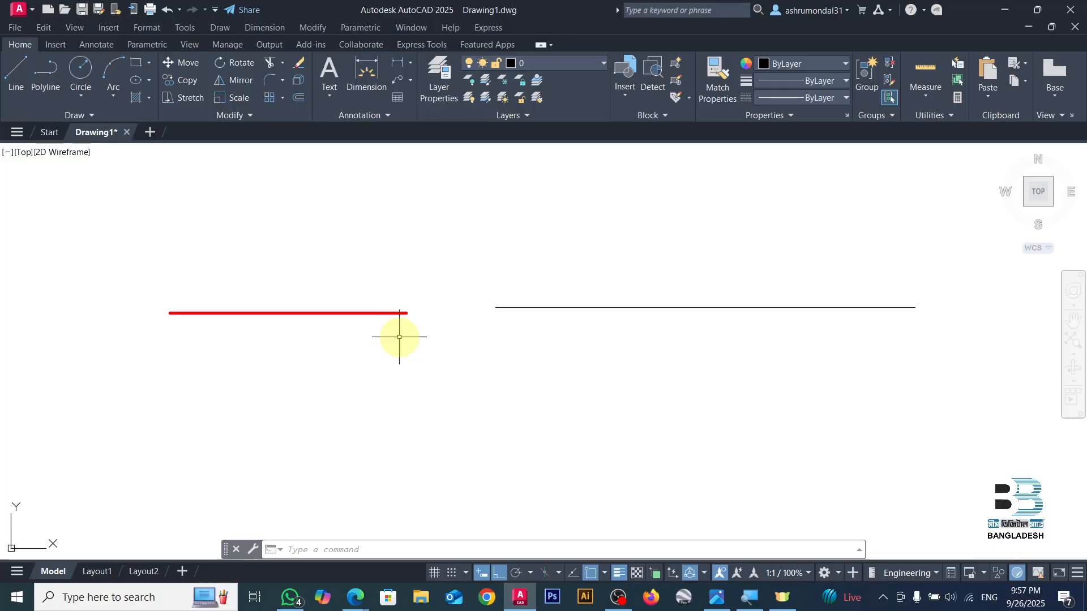
click(138, 286)
click(426, 371)
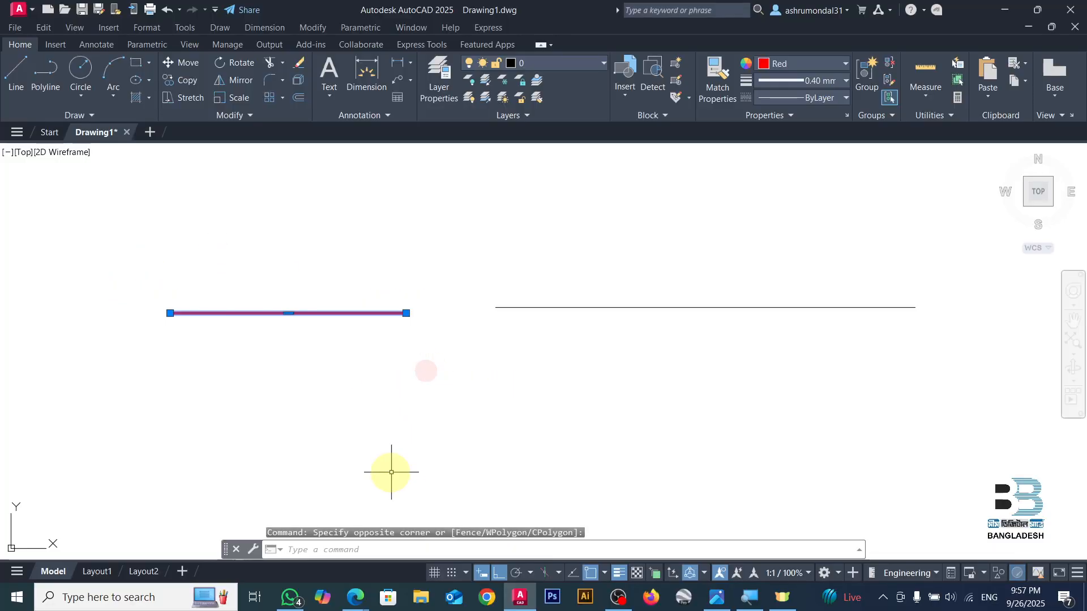
click(306, 548)
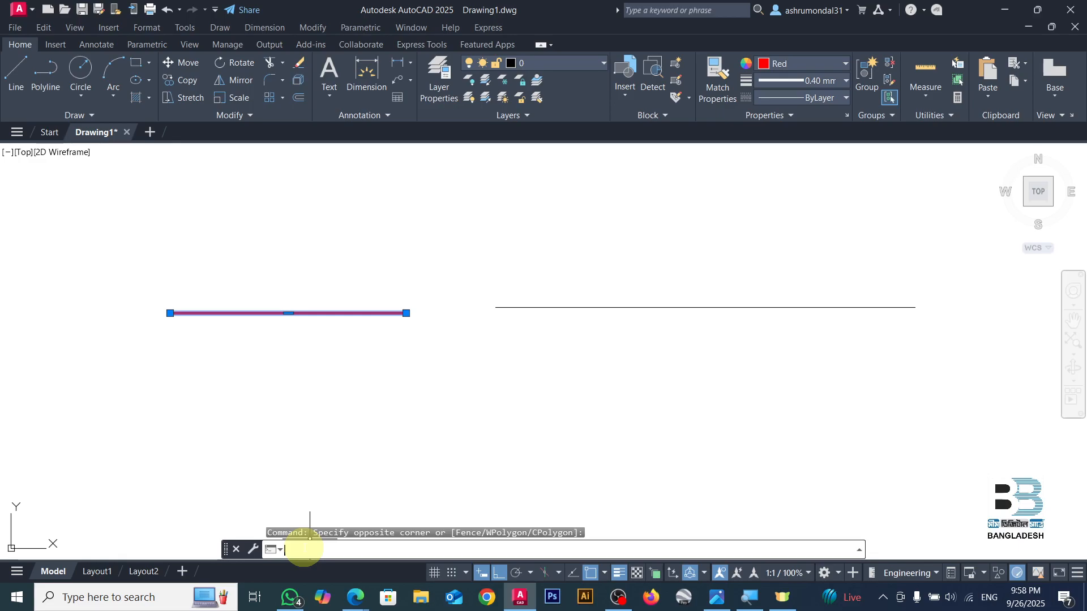
text(iv)
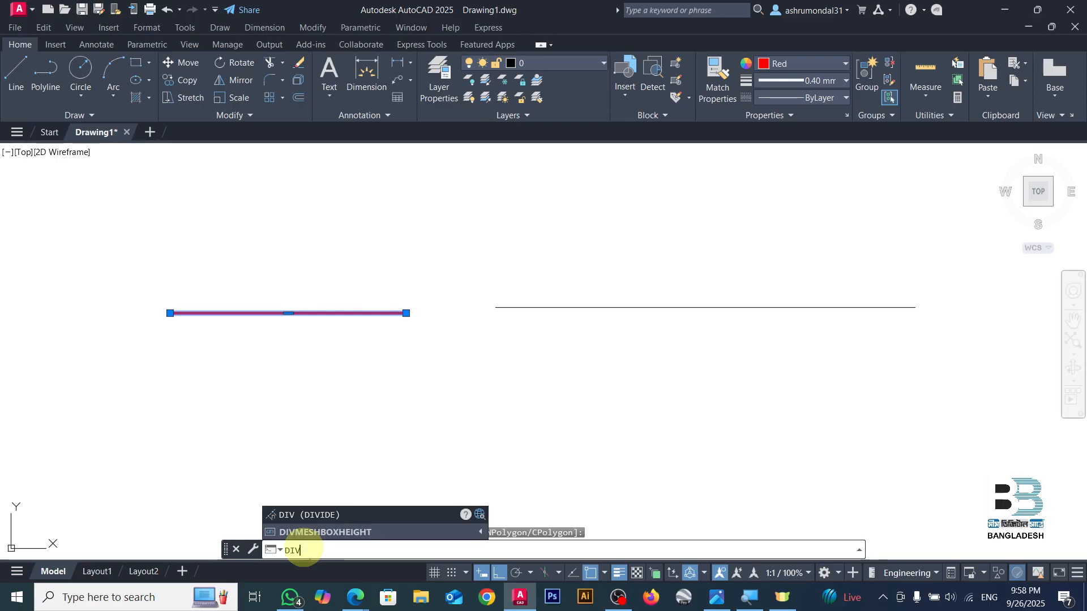
key(Return)
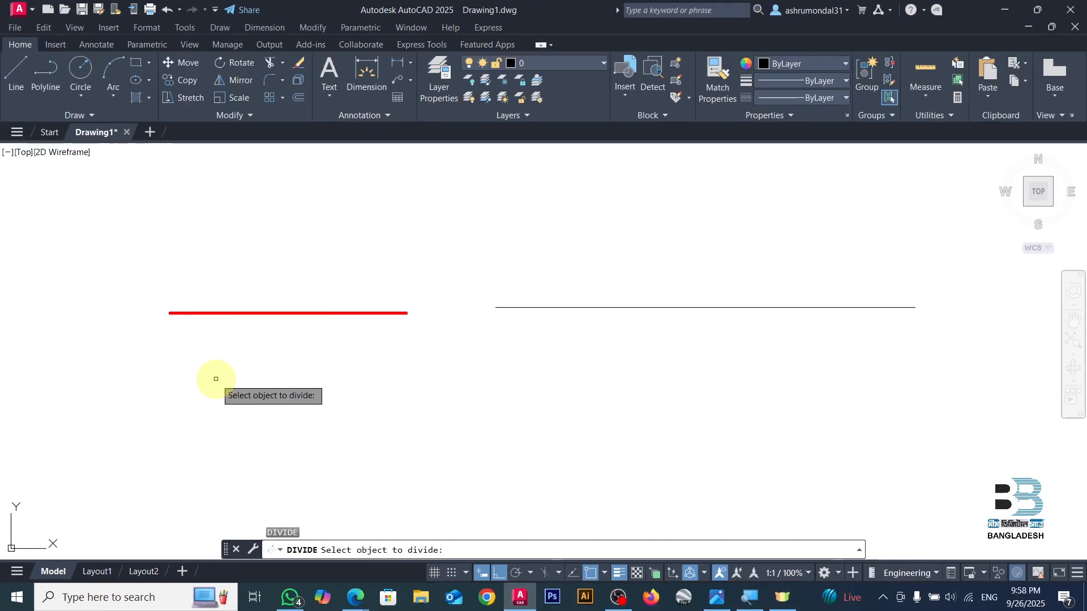
scroll(456, 388, down, 3)
scroll(464, 389, down, 2)
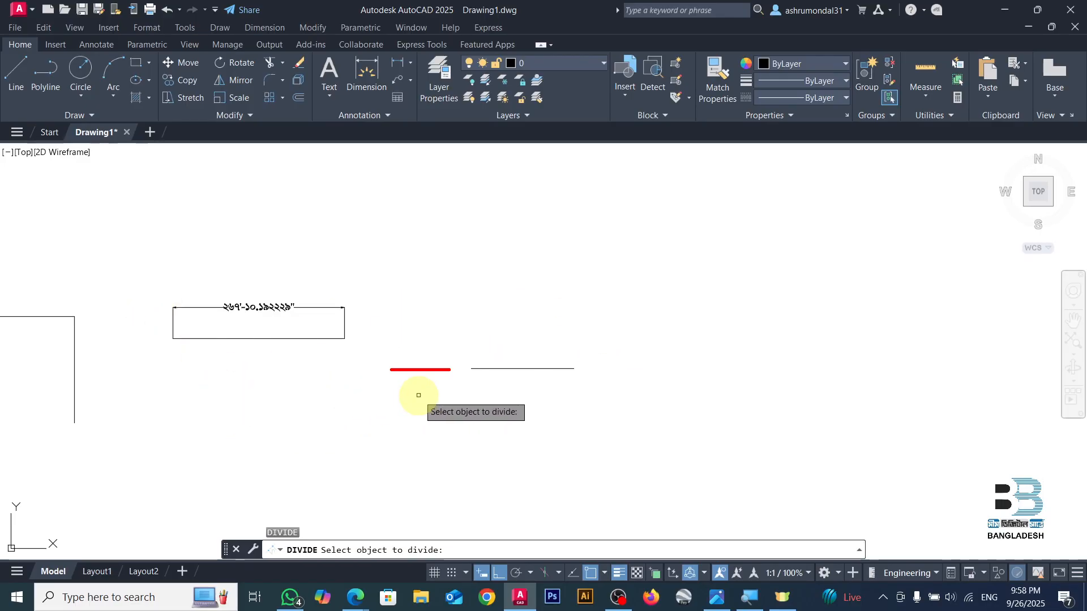
scroll(424, 371, up, 4)
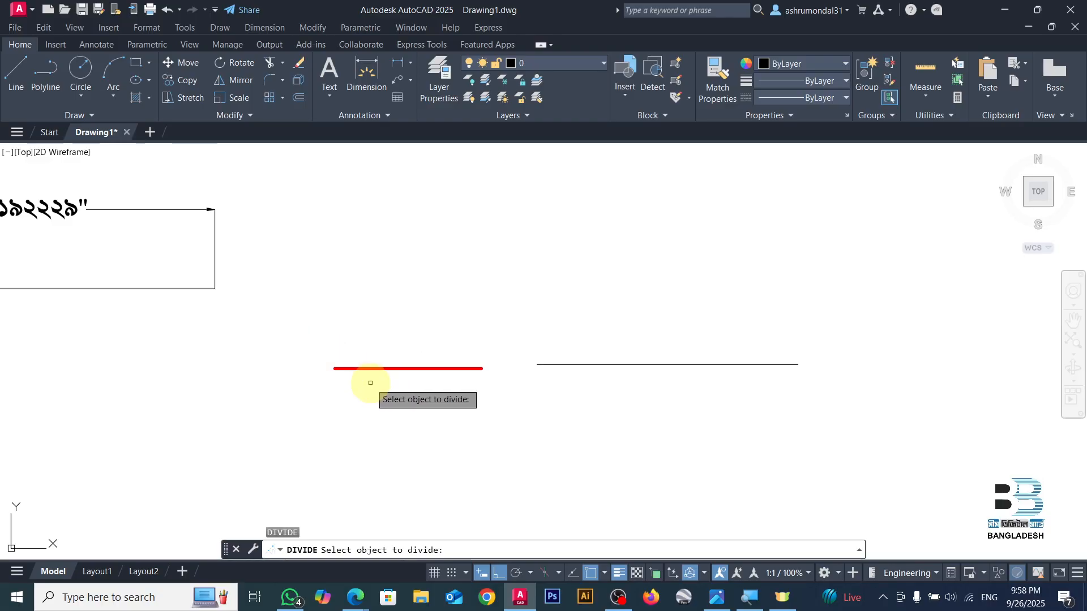
click(390, 368)
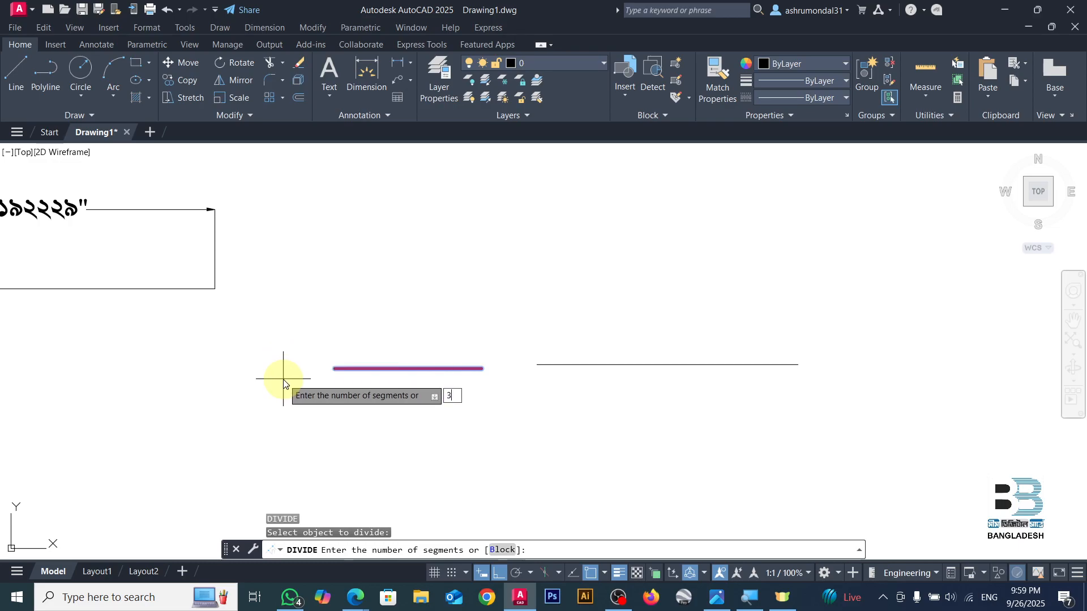
key(Return)
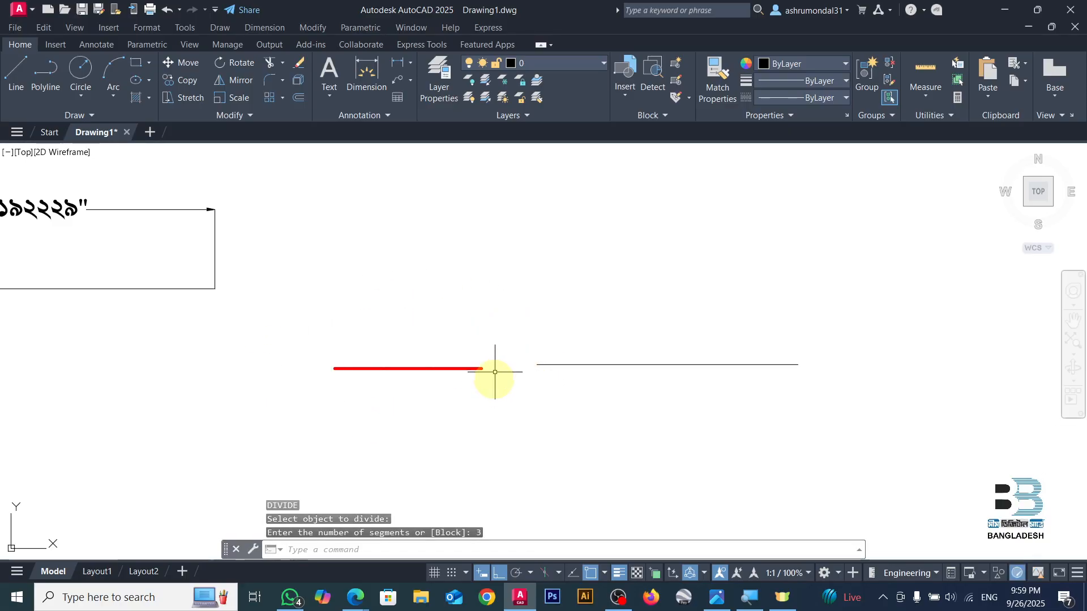
- Set the point style to a circle with a diagonal cross, sized relative to the screen
scroll(364, 360, up, 4)
scroll(367, 357, up, 2)
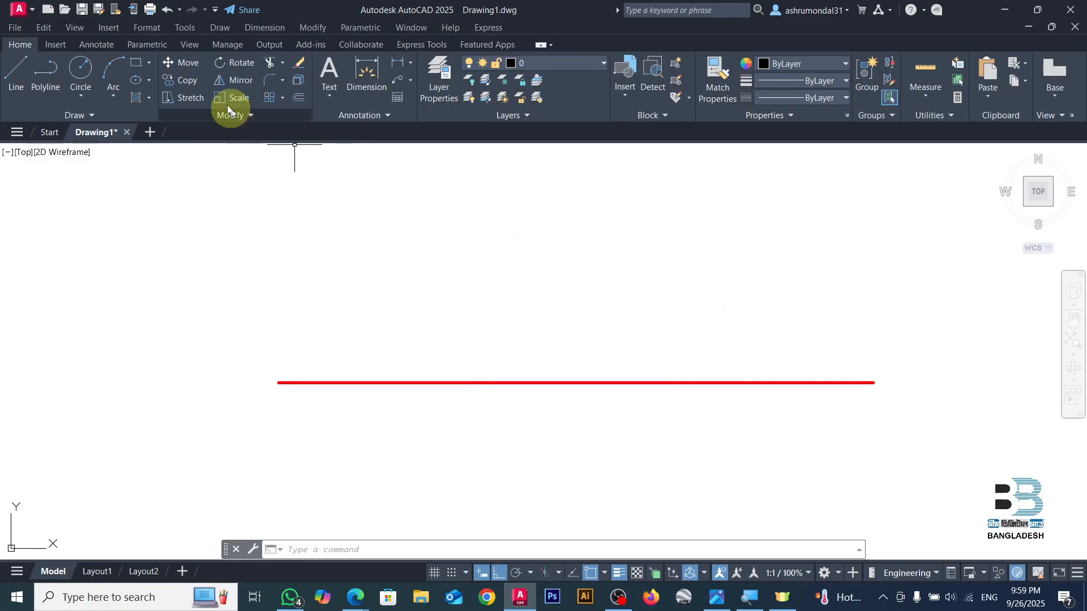
click(154, 28)
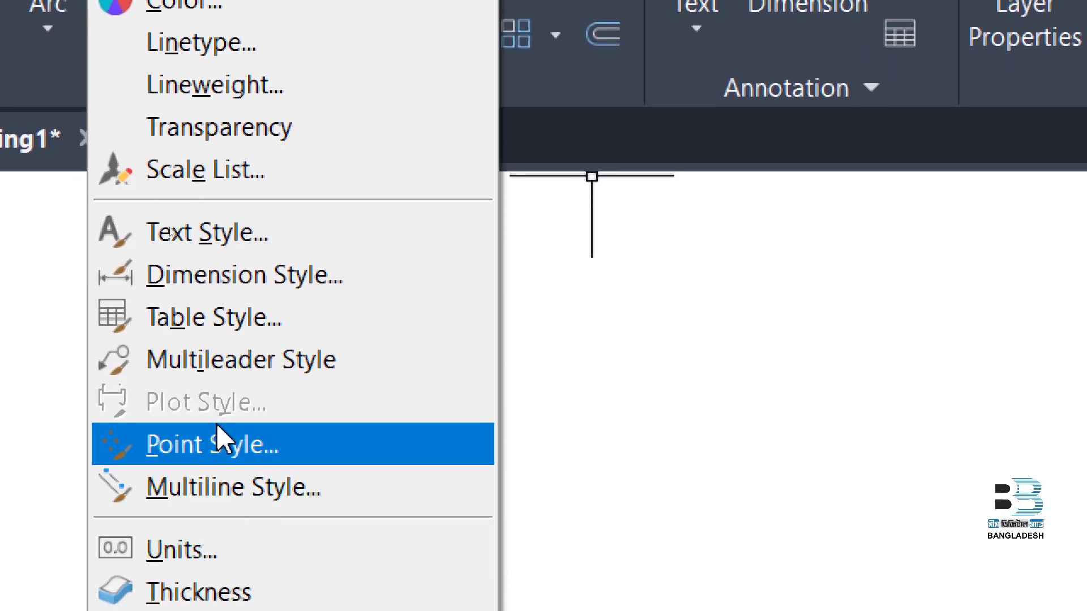
click(232, 453)
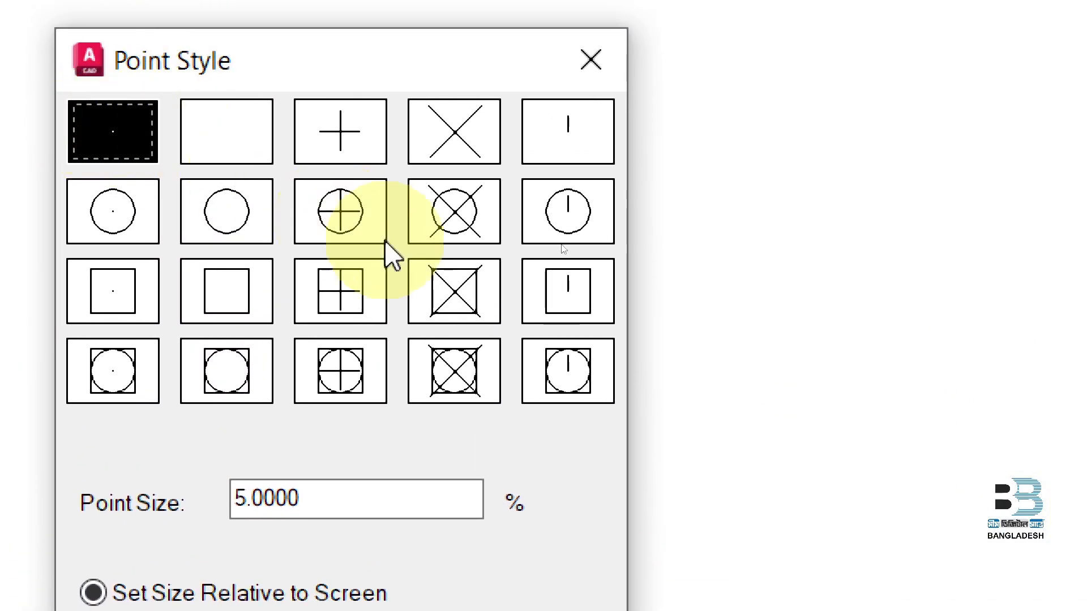
click(450, 229)
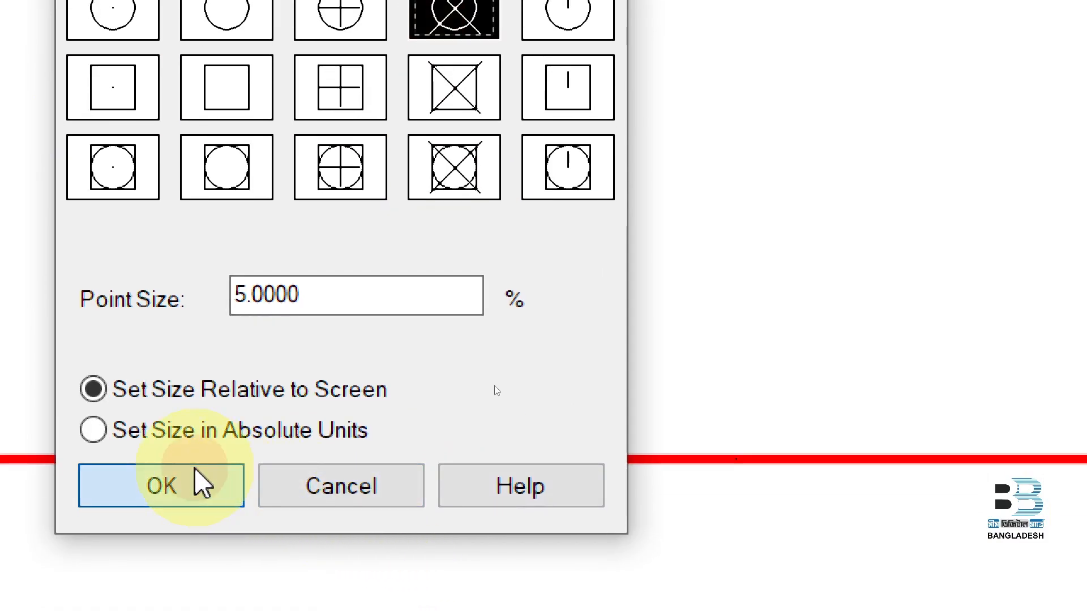
click(198, 481)
scroll(614, 286, down, 4)
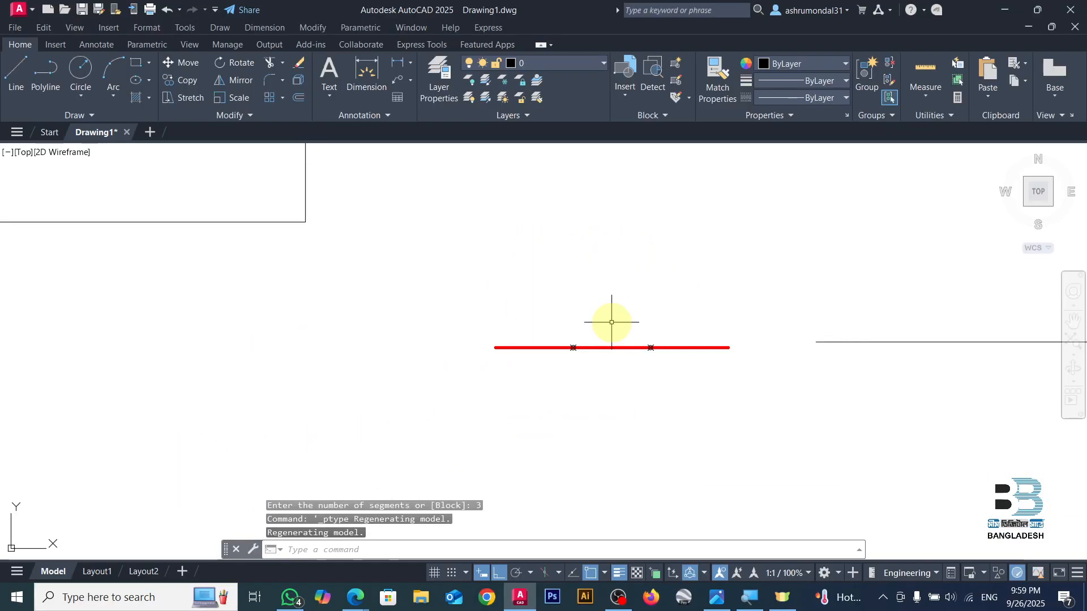
scroll(650, 357, up, 6)
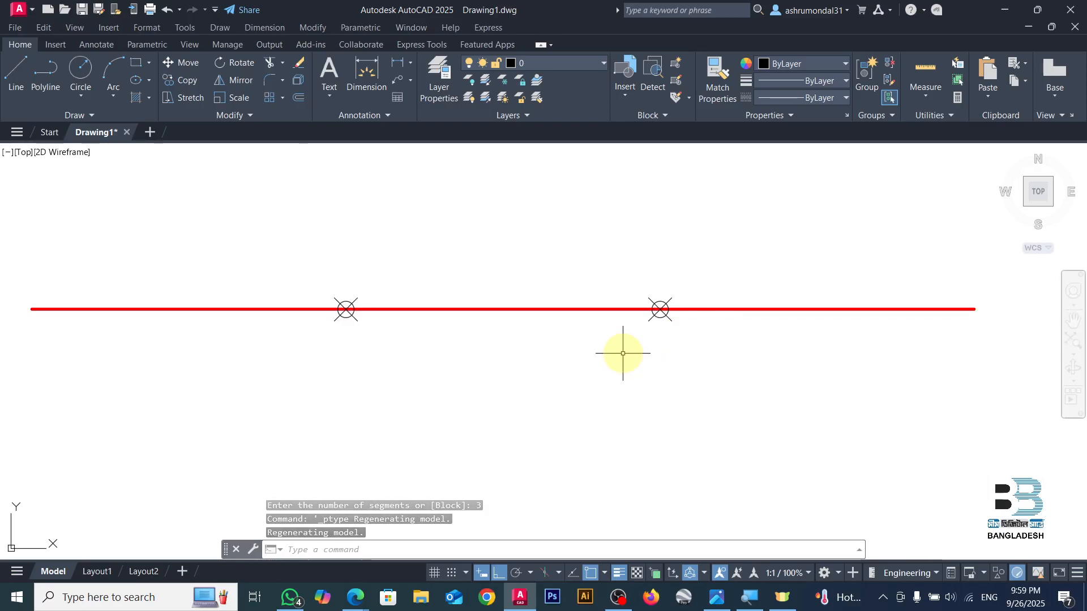
scroll(796, 305, down, 2)
click(367, 68)
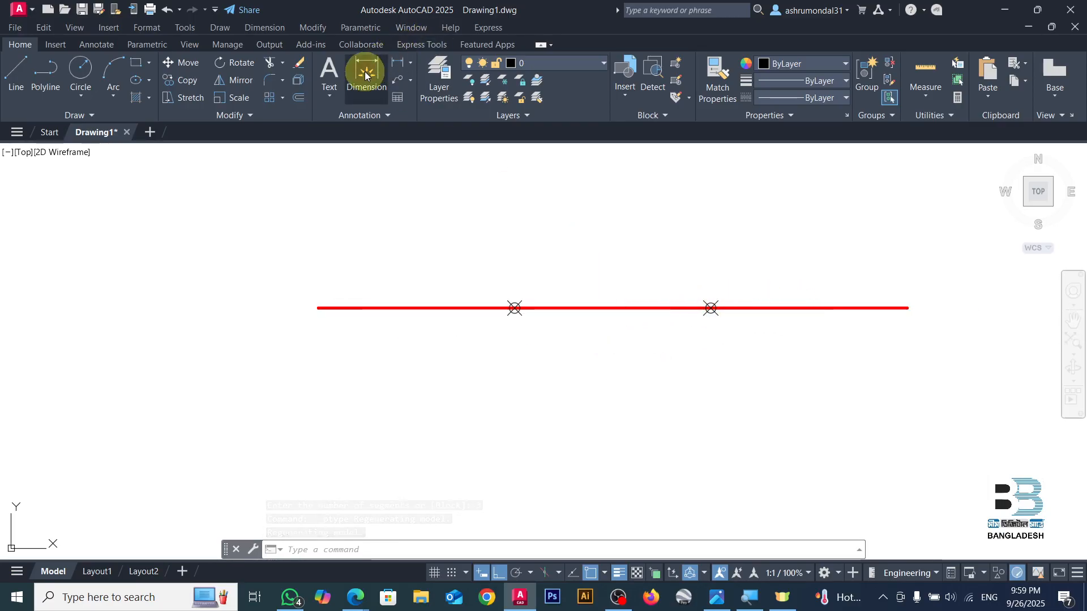
key(Return)
click(318, 308)
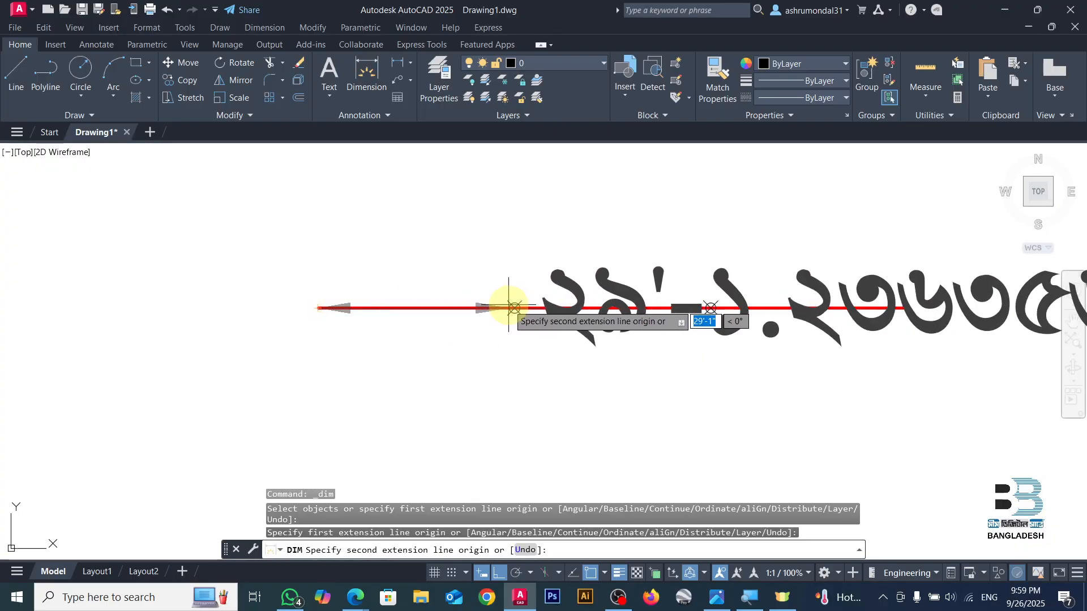
key(Escape)
- Set the Standard dimension style's linear precision to 0'-0" and close the style manager
key(Return)
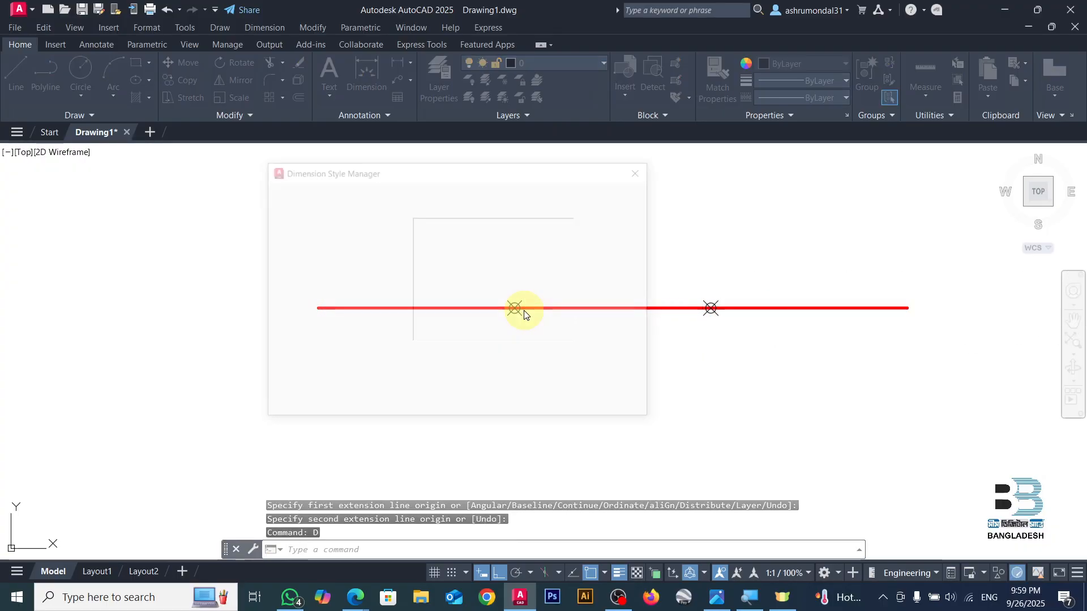
click(614, 267)
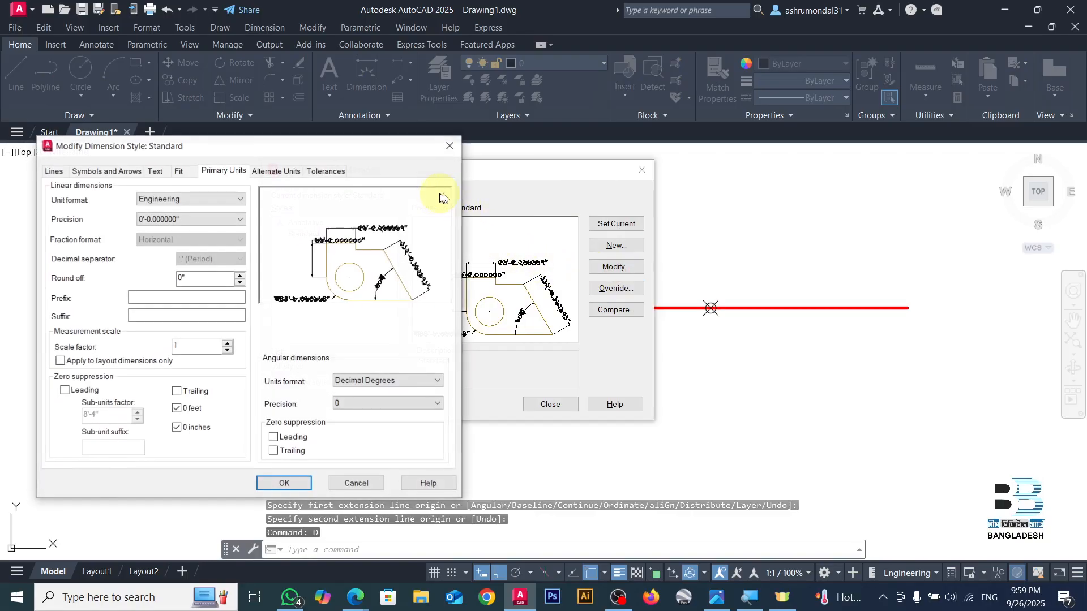
click(240, 219)
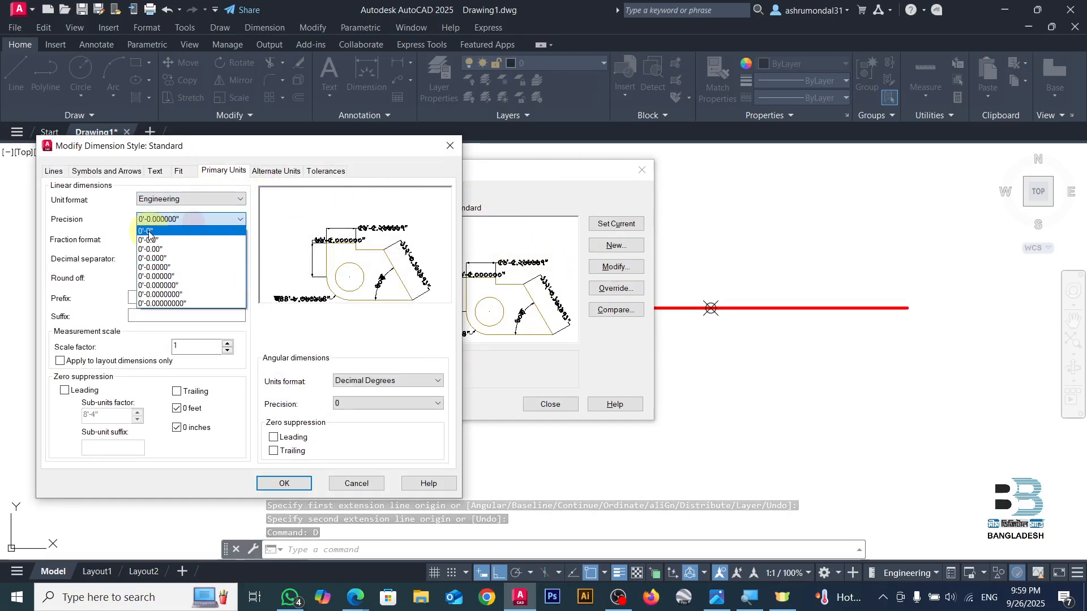
click(165, 229)
click(283, 484)
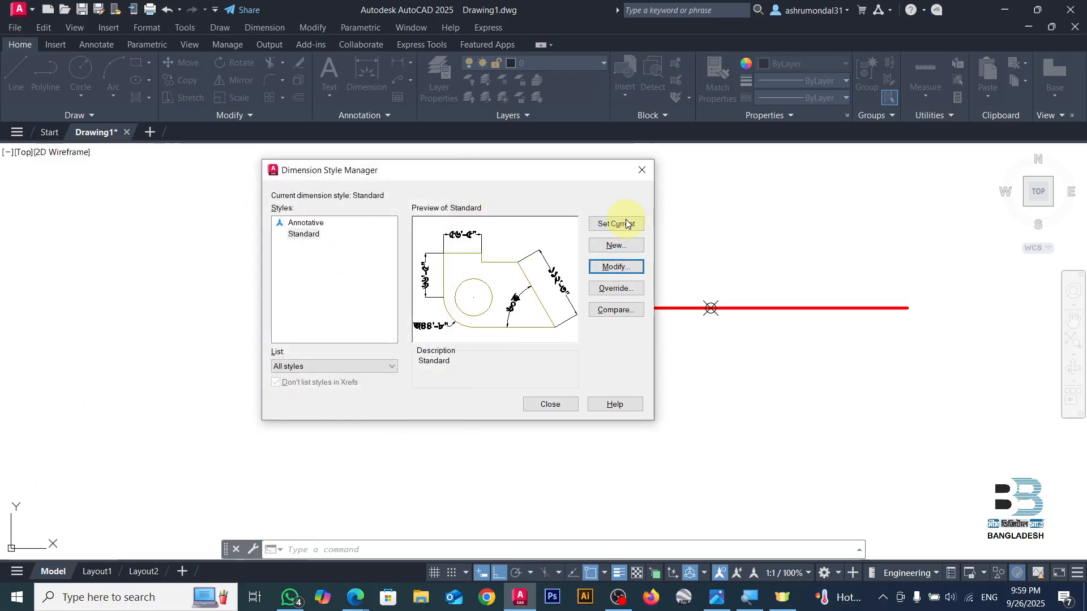
click(549, 404)
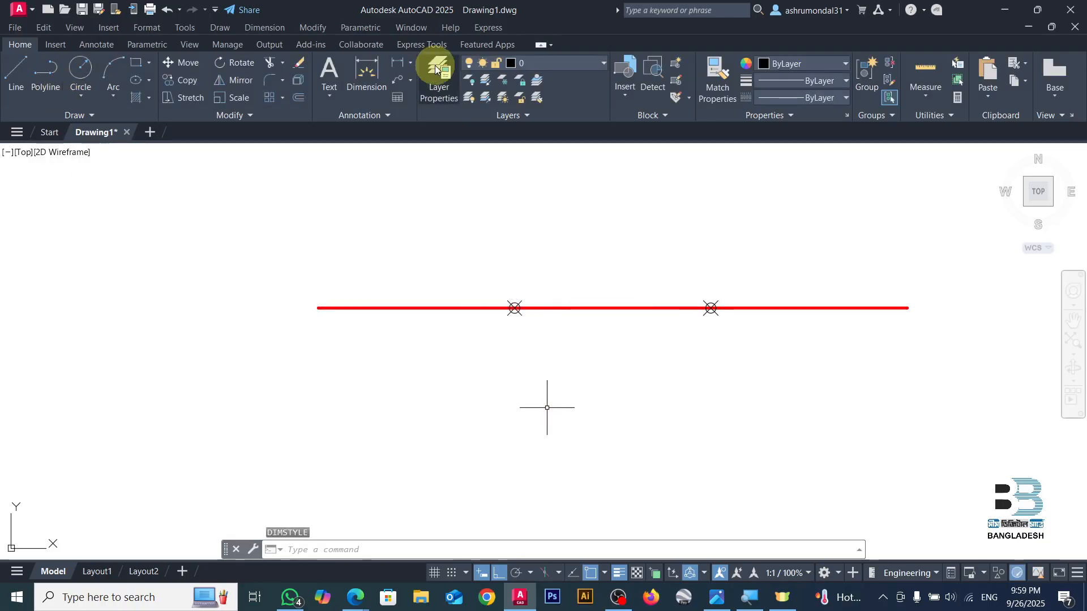
click(368, 70)
click(318, 308)
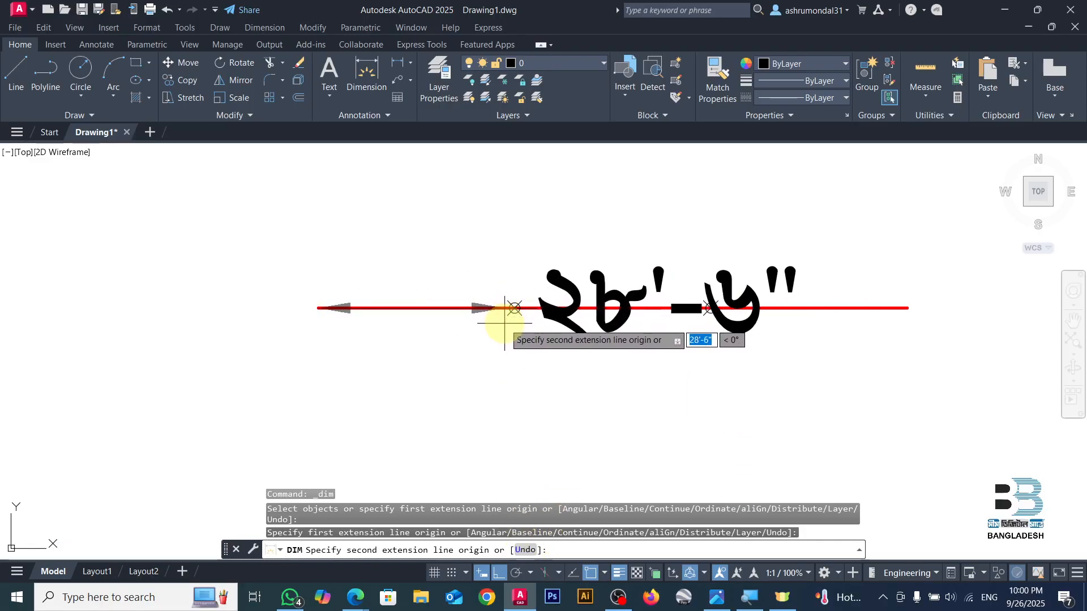
key(Escape)
click(45, 71)
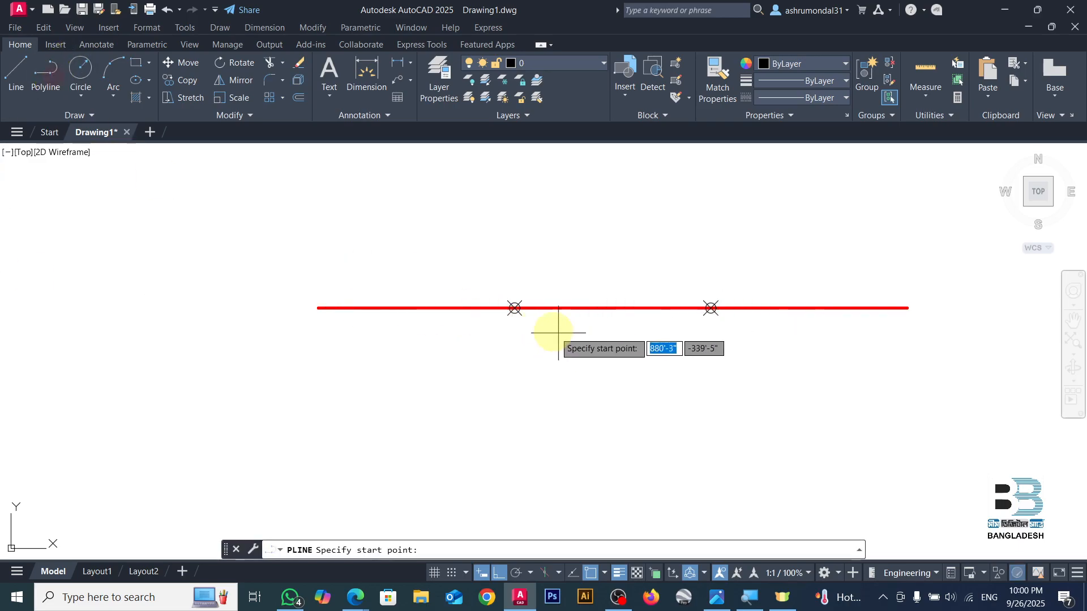
scroll(515, 340, down, 4)
key(Escape)
key(Escape)
key(Escape)
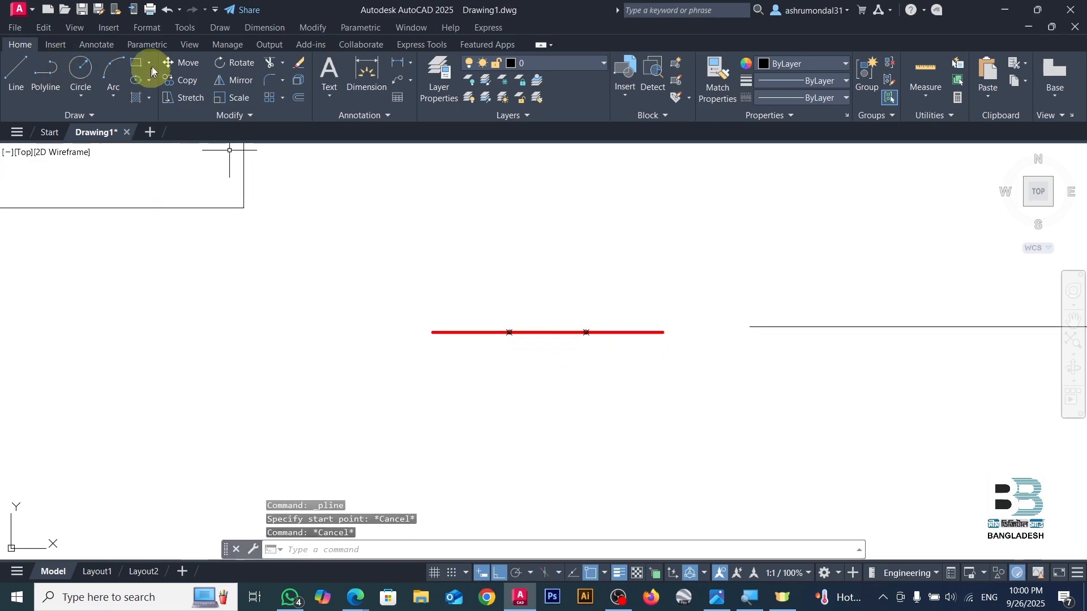
scroll(541, 370, up, 2)
click(52, 68)
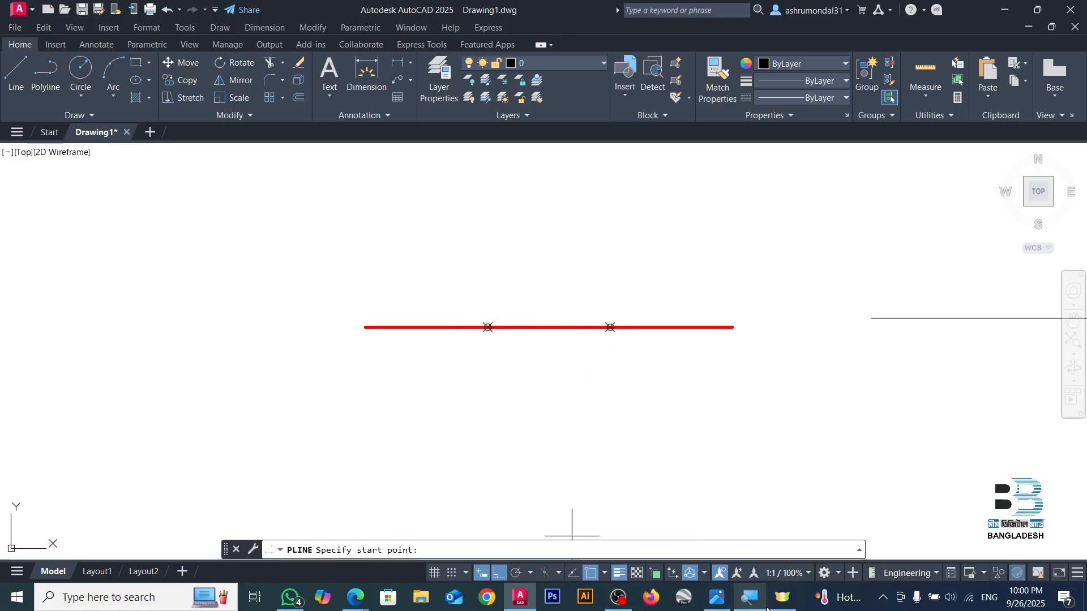
click(783, 597)
click(359, 138)
scroll(481, 327, up, 2)
scroll(493, 328, up, 2)
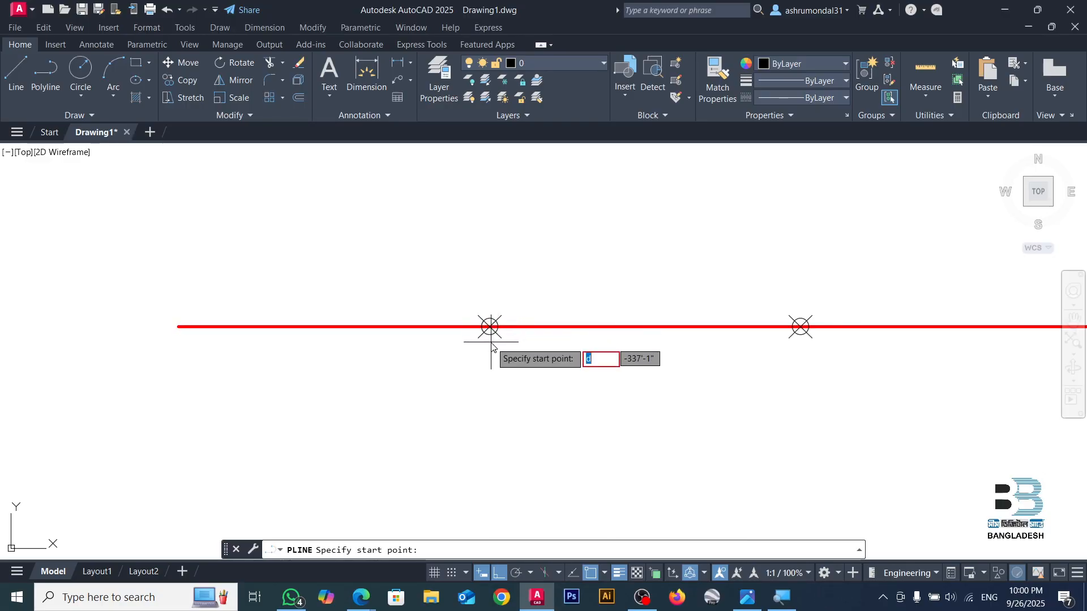
key(Escape)
- Set the point style to a circle inside a square with a diagonal cross, sized in absolute units
click(108, 27)
mouse_move(148, 28)
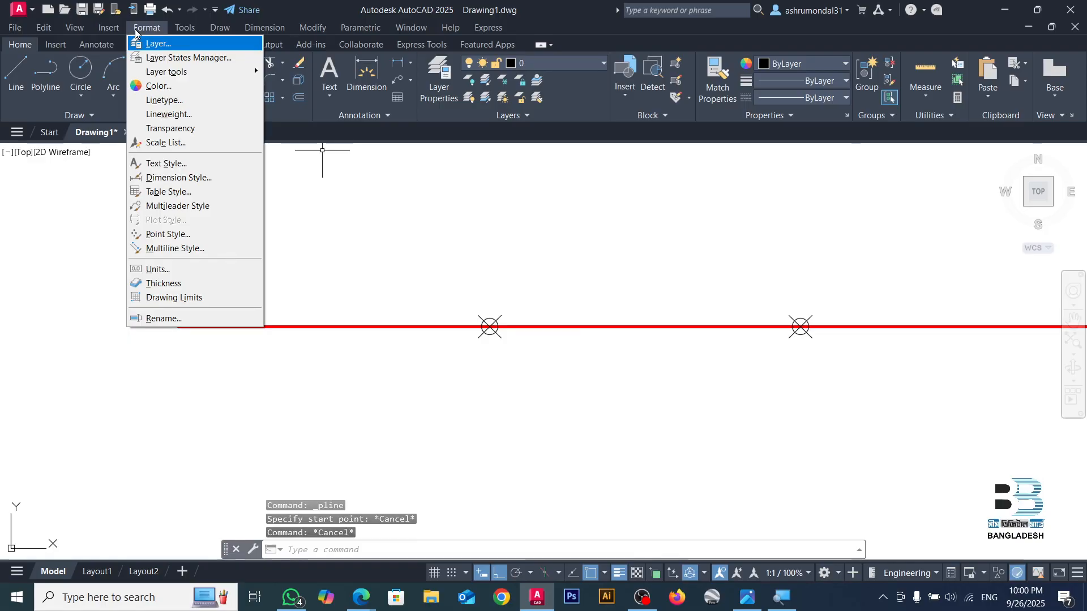
click(186, 234)
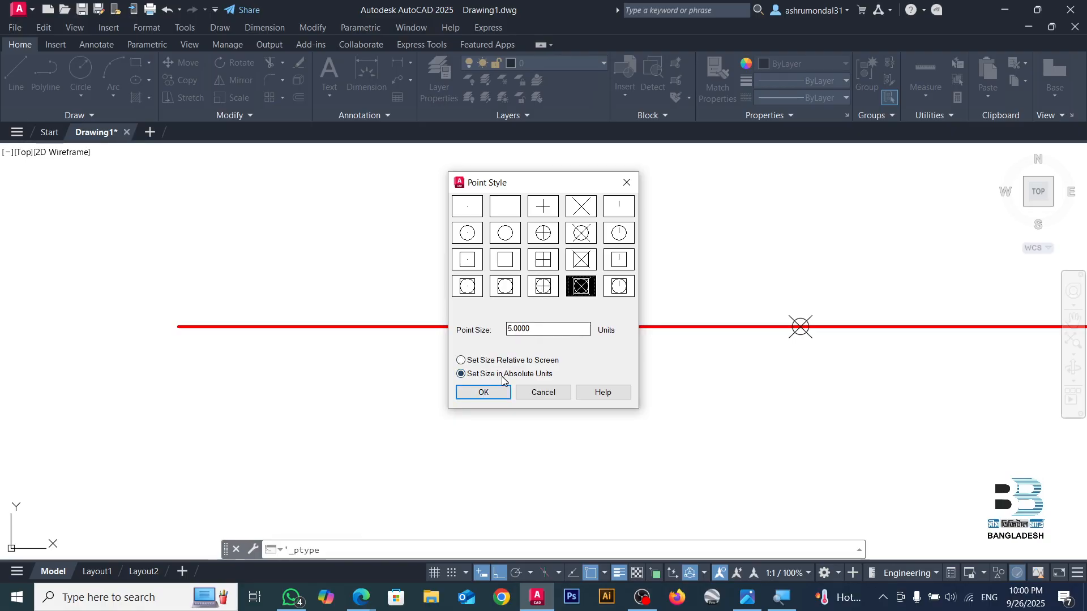
click(486, 393)
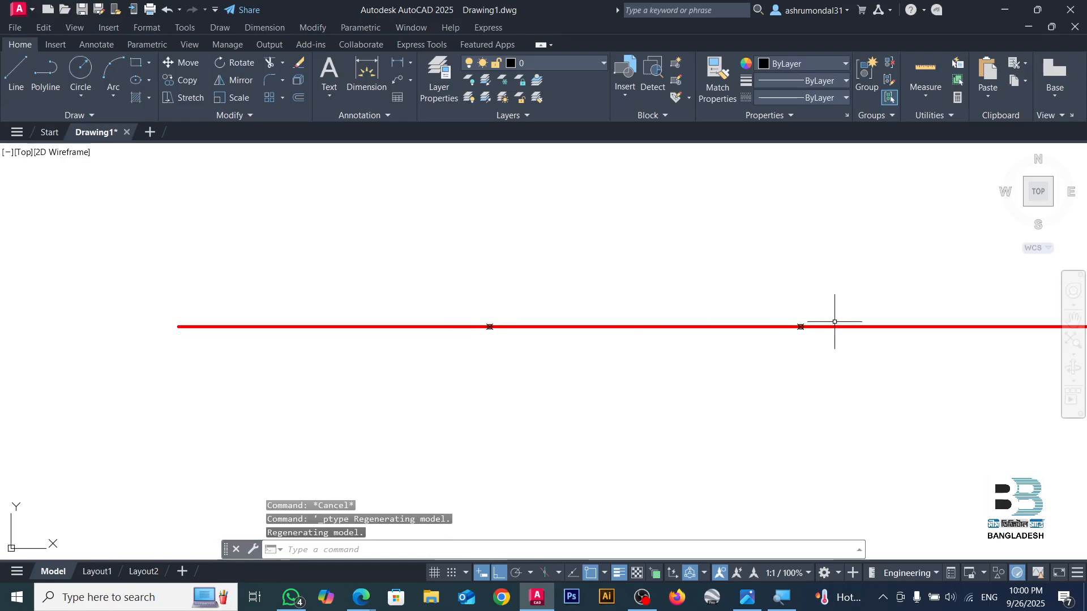
- Draw a vertical polyline downward from the red polyline's left endpoint
click(56, 65)
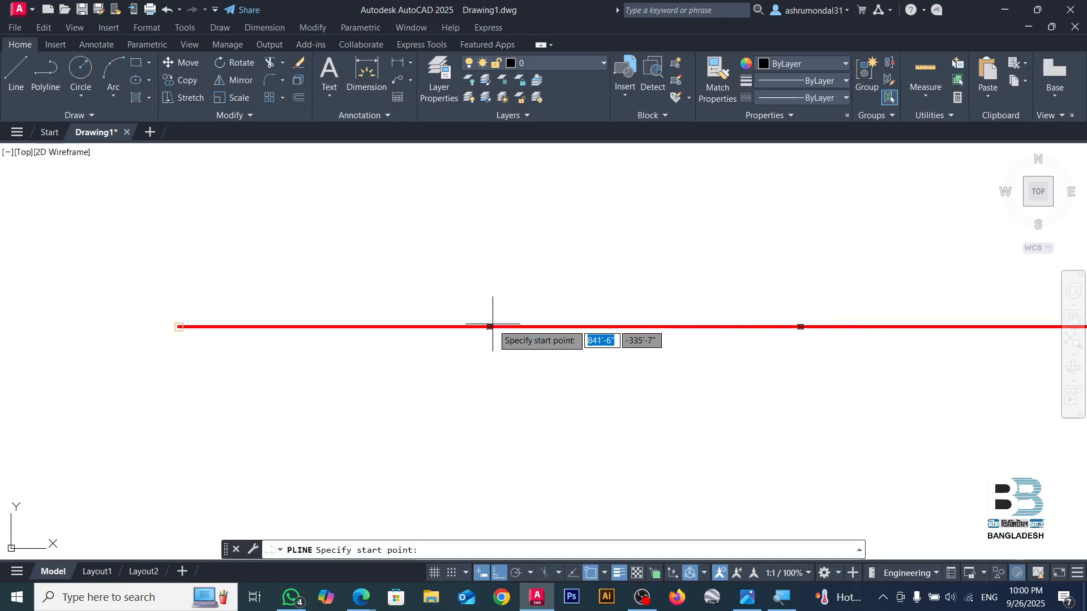
click(179, 327)
scroll(249, 232, down, 5)
click(255, 298)
key(Escape)
scroll(294, 243, up, 4)
- Try to move the vertical polyline from the red polyline's left end to the first division point
click(123, 202)
click(237, 385)
text(M)
key(Return)
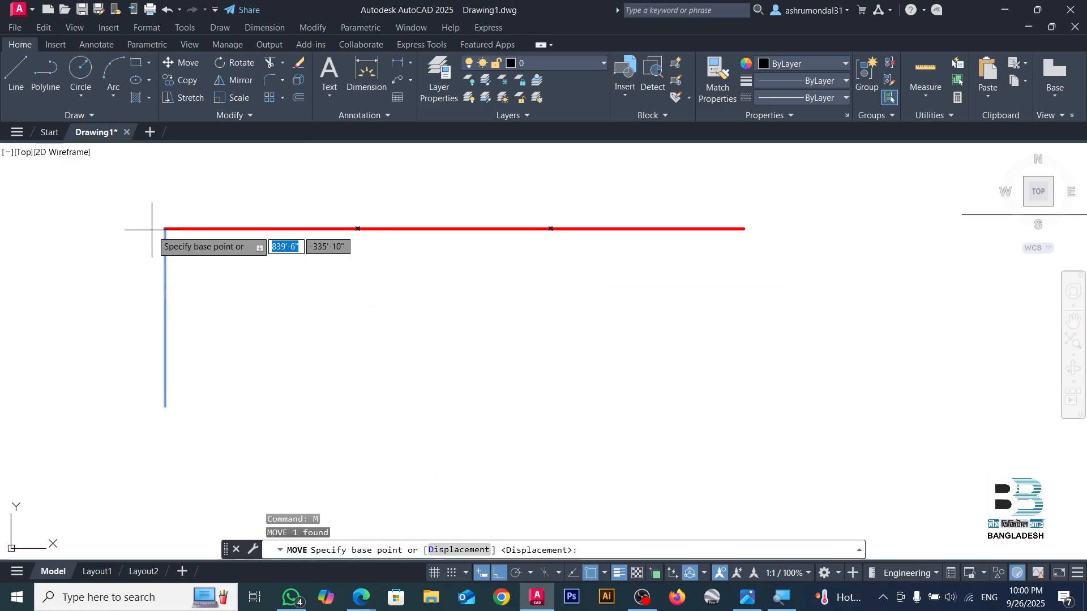
click(164, 228)
scroll(322, 232, up, 4)
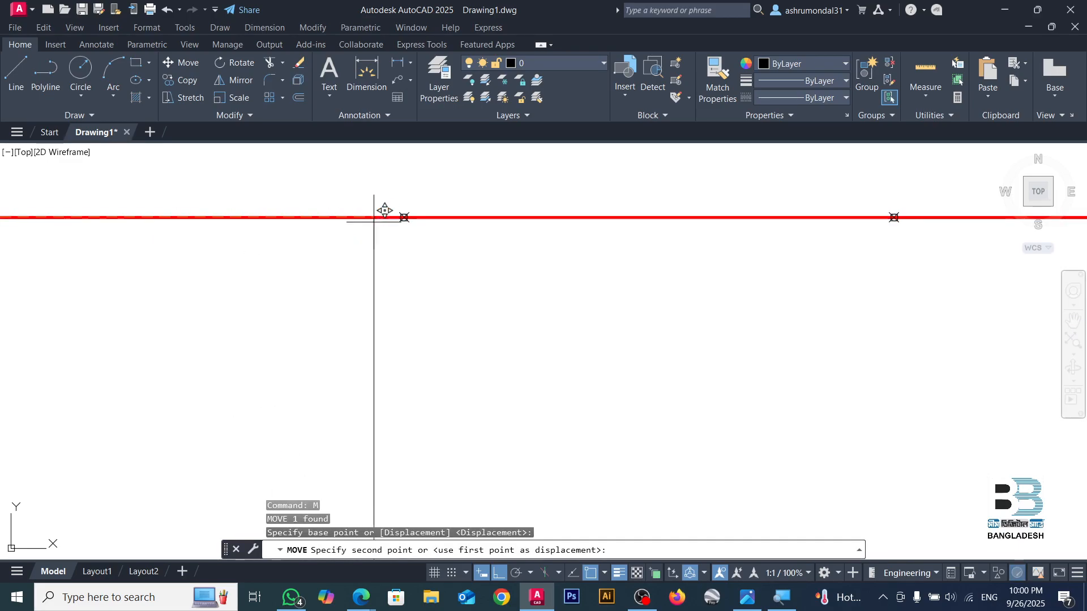
key(Escape)
click(384, 201)
click(453, 263)
scroll(390, 213, up, 10)
click(16, 72)
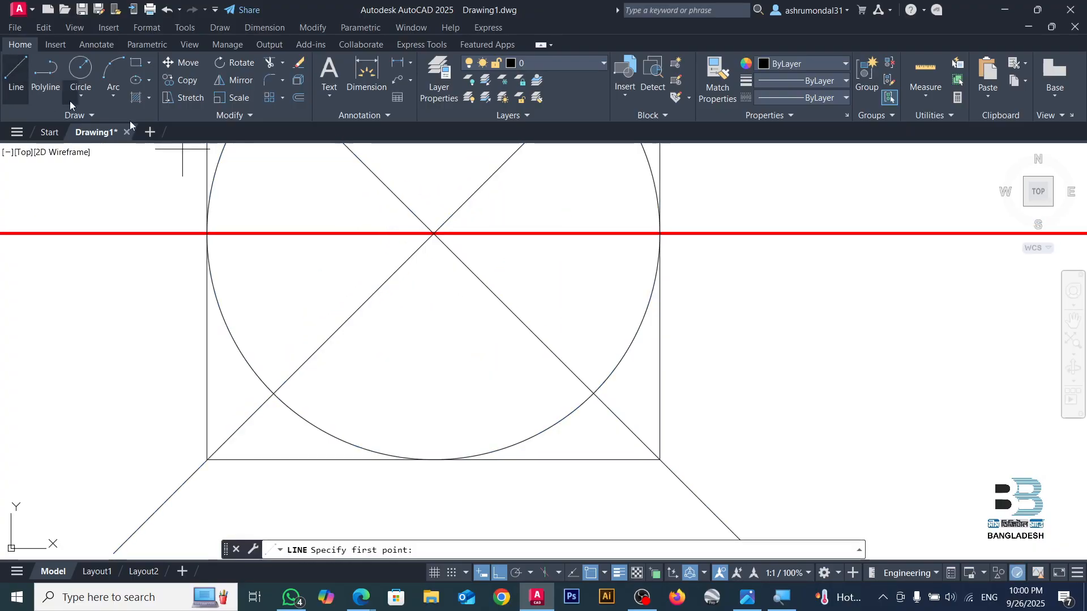
click(605, 574)
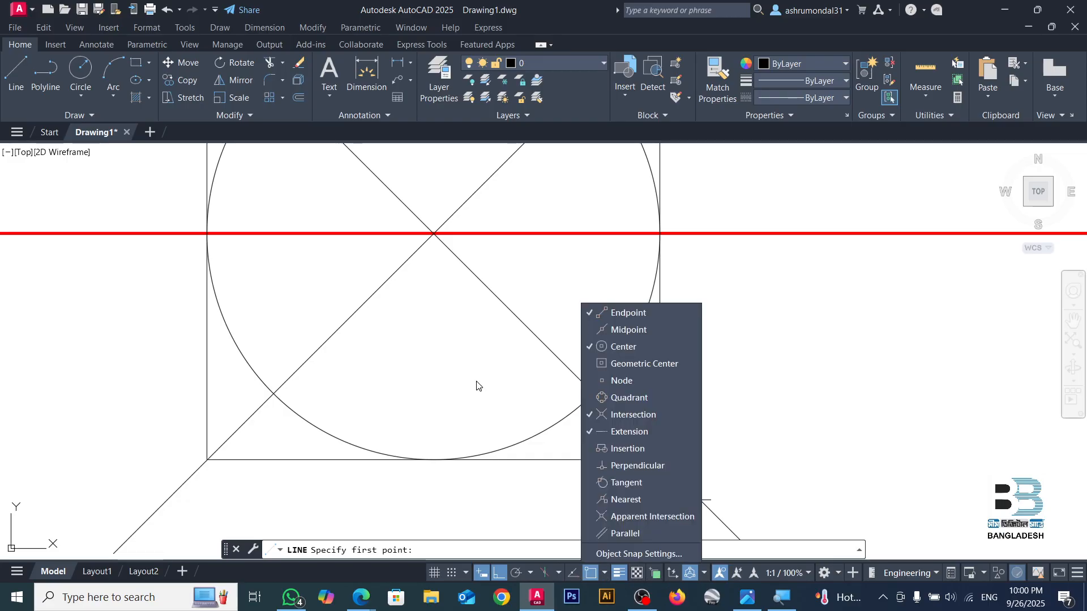
key(Escape)
key(Escape)
key(Escape)
scroll(467, 377, down, 10)
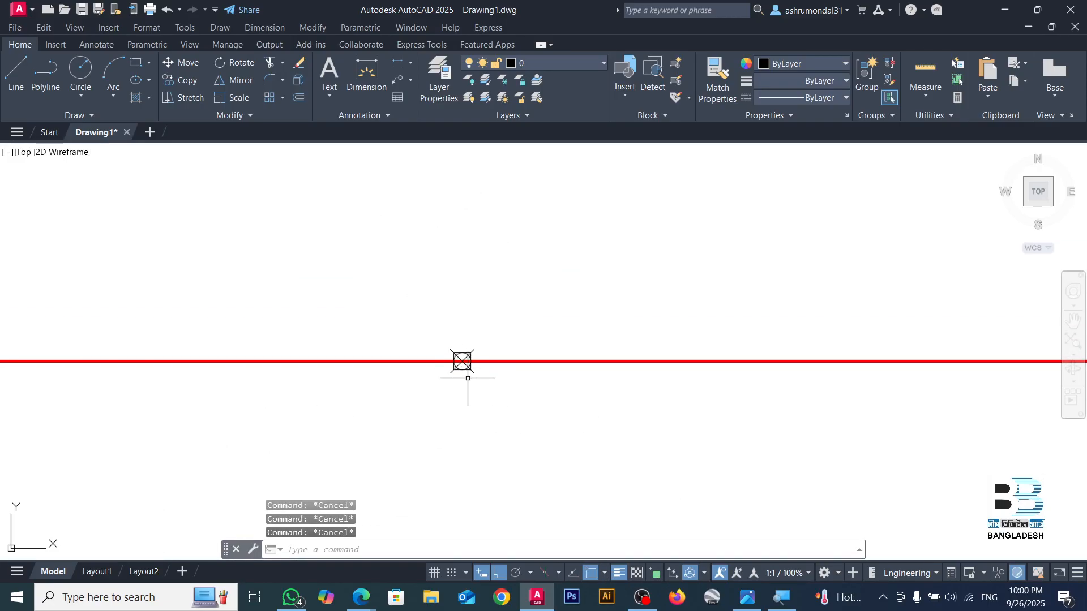
scroll(466, 374, down, 2)
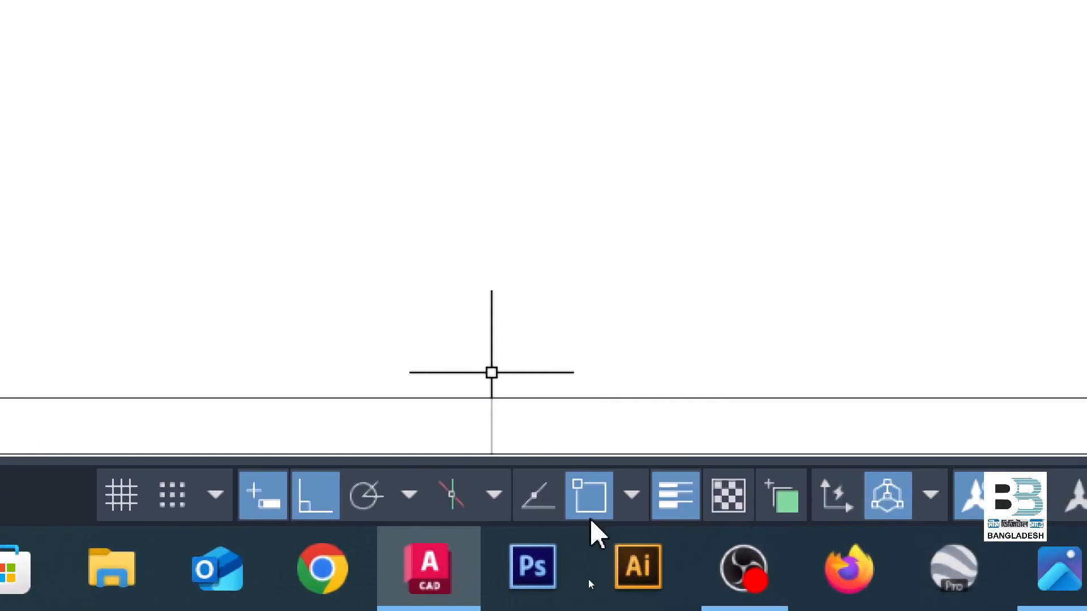
- Enable all the remaining object snap modes, including Midpoint, Geometric Center, Node, Quadrant, Perpendicular, Tangent and Nearest
click(627, 498)
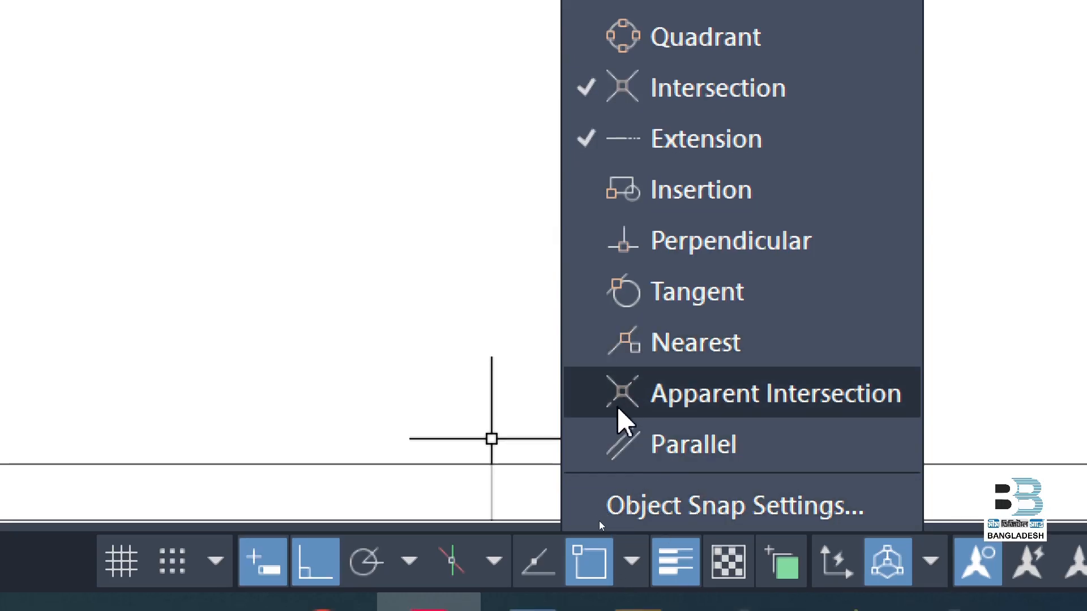
click(583, 445)
click(584, 384)
click(586, 340)
click(586, 289)
click(594, 243)
click(589, 192)
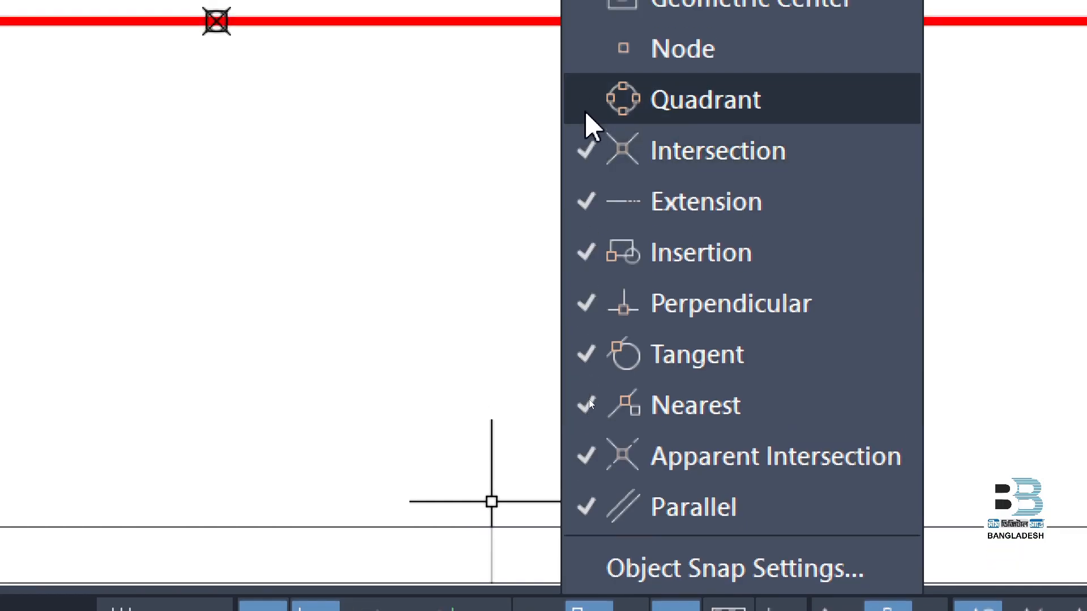
click(585, 52)
click(579, 180)
click(588, 85)
click(587, 122)
click(586, 77)
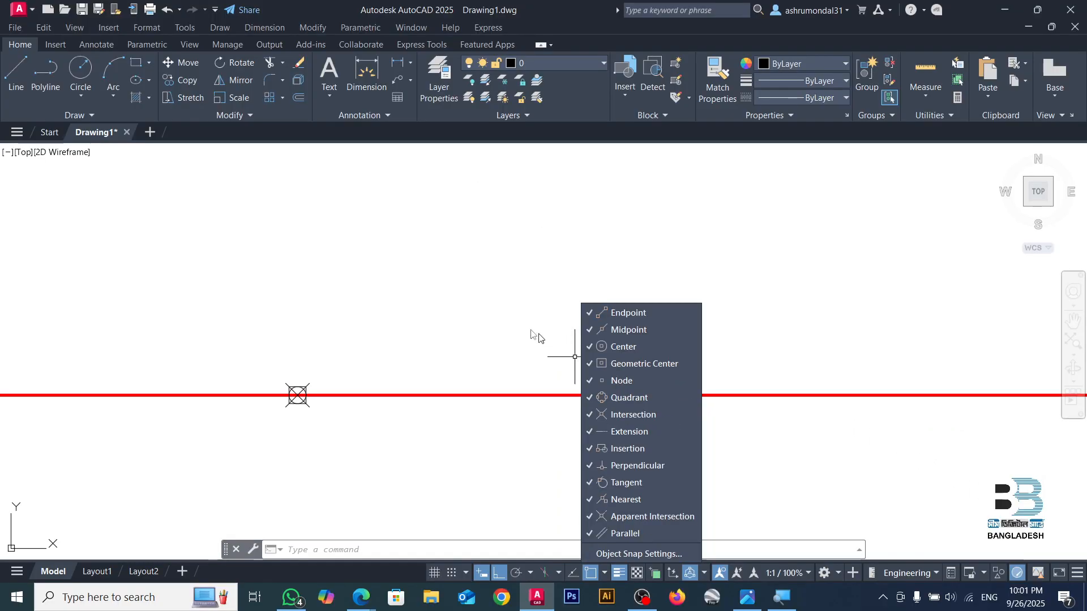
key(Escape)
key(Escape)
key(Escape)
key(Escape)
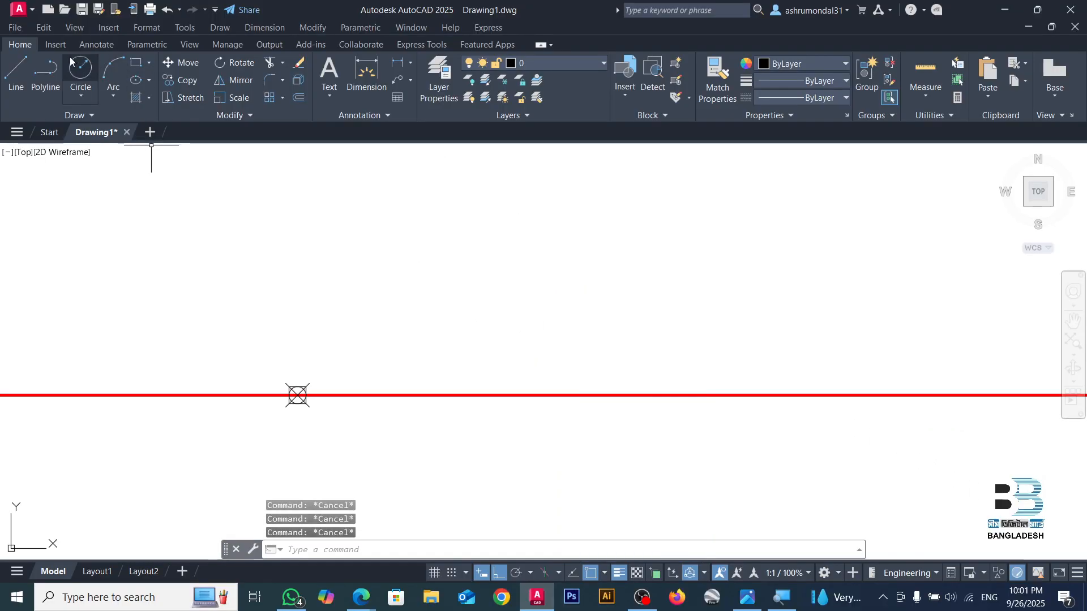
- Dimension the red polyline's first segment from its left endpoint to the first division point, placing the dimension below the line
click(388, 68)
scroll(267, 287, down, 5)
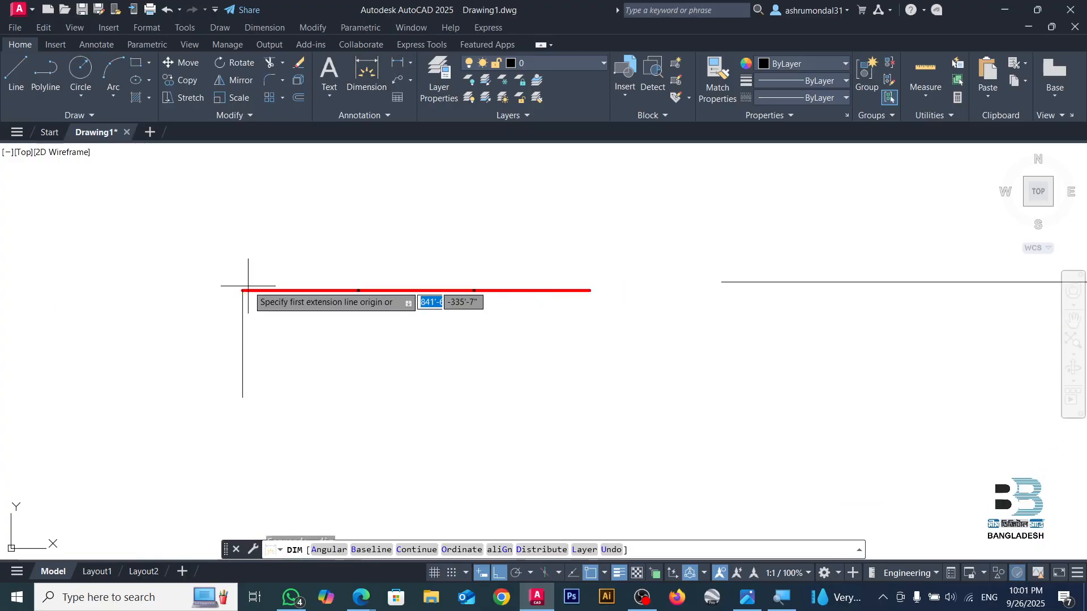
click(243, 290)
scroll(378, 297, up, 5)
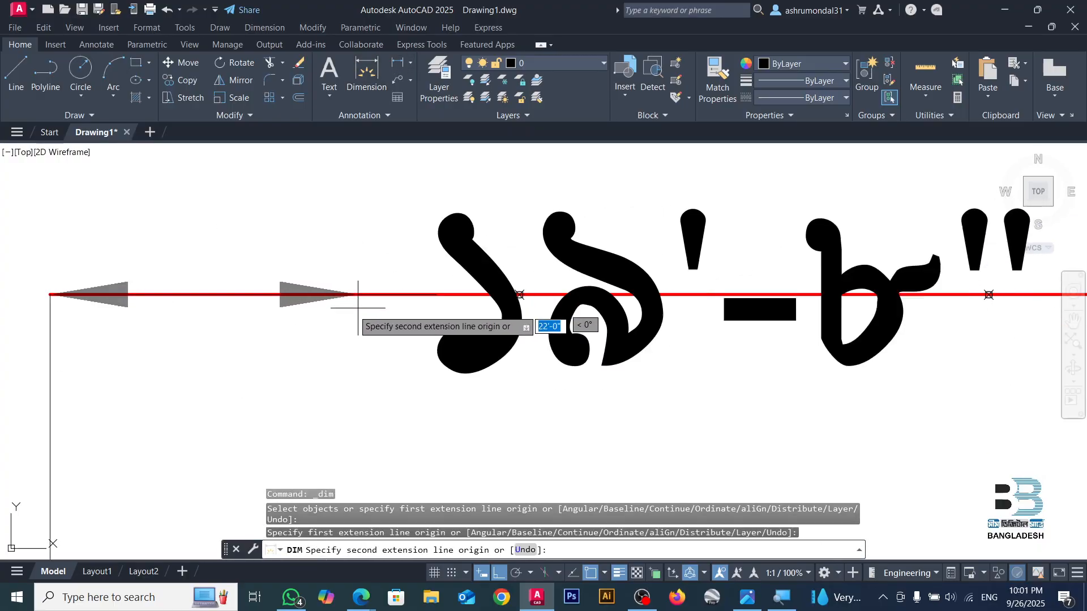
click(520, 294)
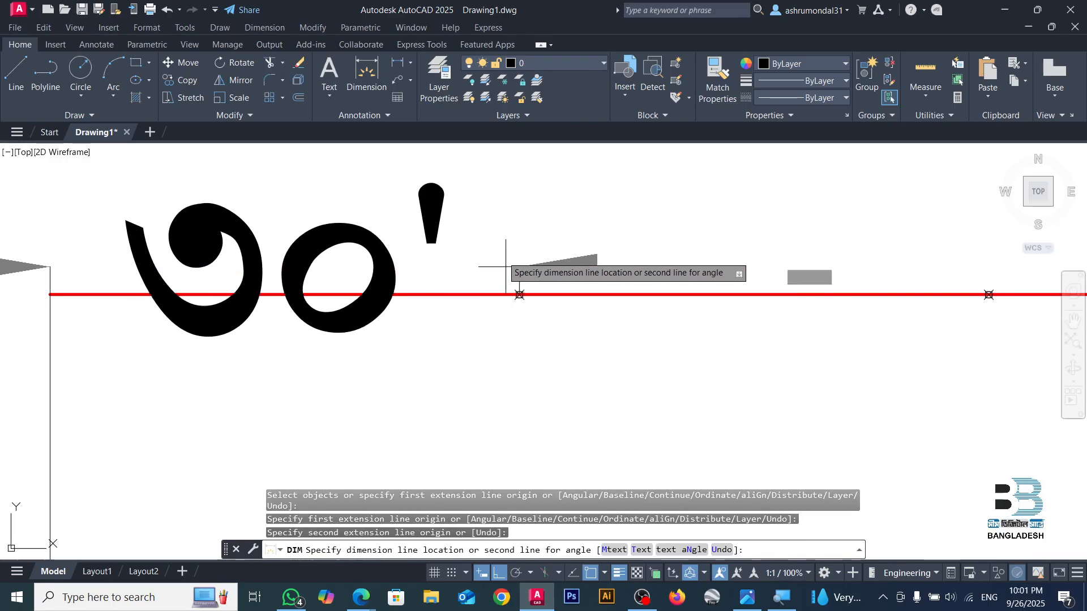
scroll(495, 286, down, 4)
scroll(488, 302, up, 3)
click(487, 303)
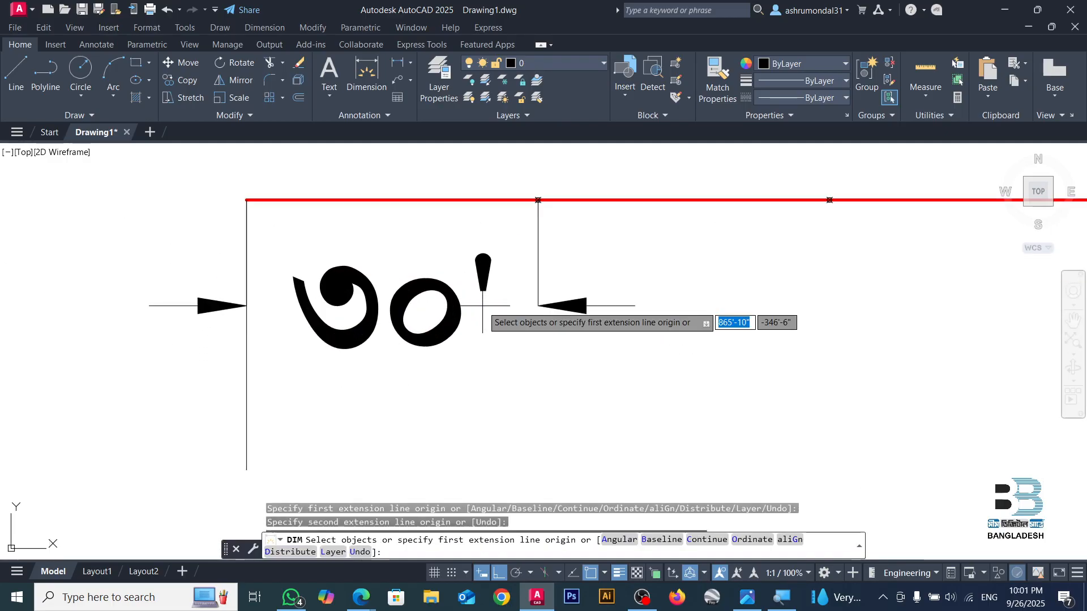
- Dimension the red polyline's middle segment between the two division points, aligned with the first dimension
click(368, 67)
click(538, 200)
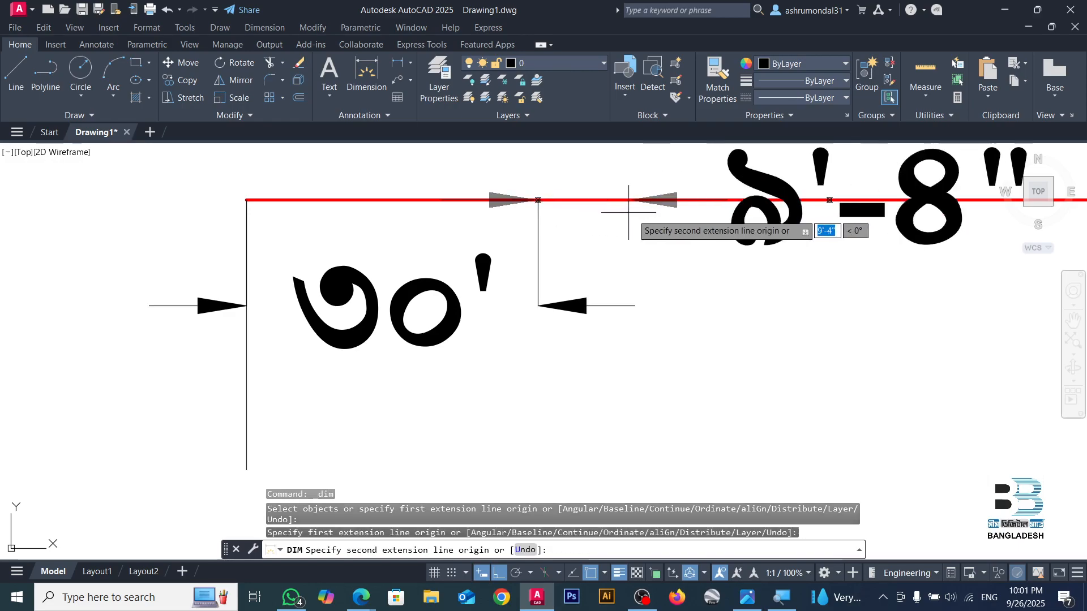
click(829, 200)
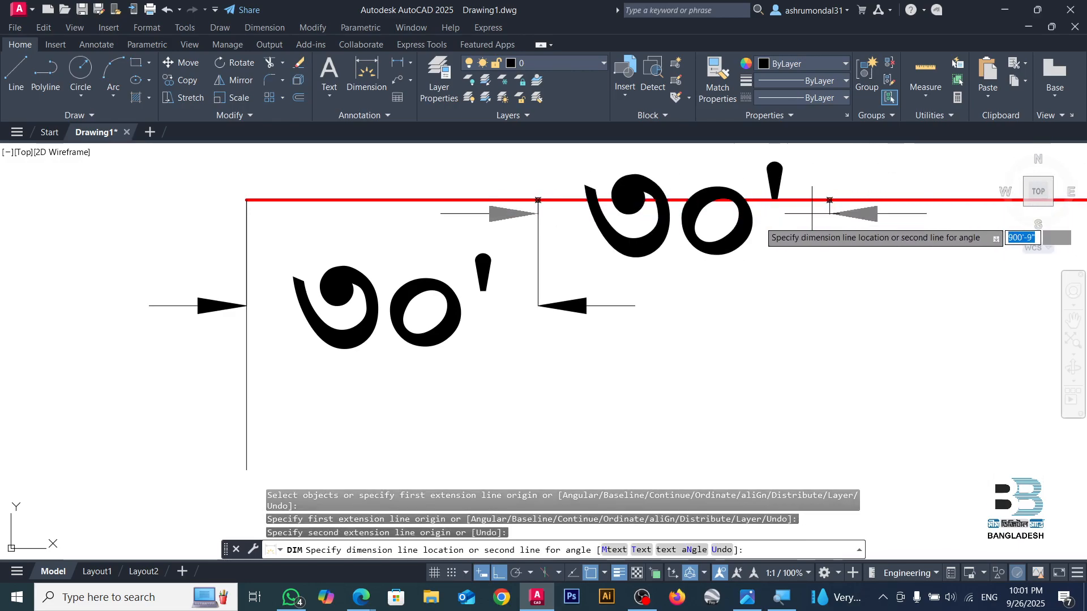
click(568, 306)
- Dimension the red polyline's last segment from the second division point to its right endpoint, in line with the other dimensions
click(368, 67)
scroll(770, 221, up, 6)
click(768, 225)
scroll(767, 225, down, 5)
scroll(765, 243, up, 2)
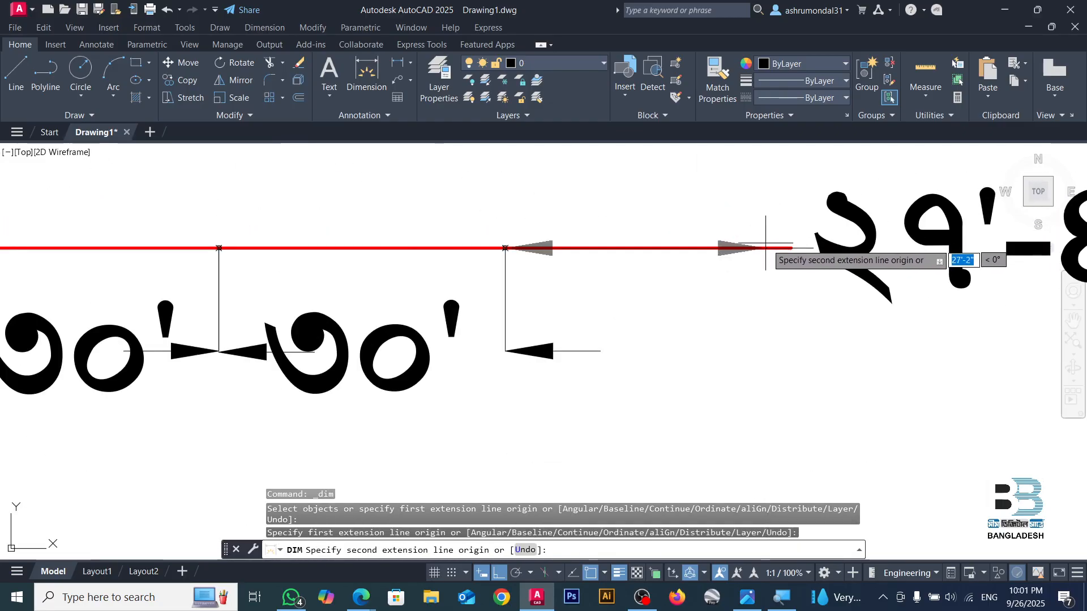
click(790, 247)
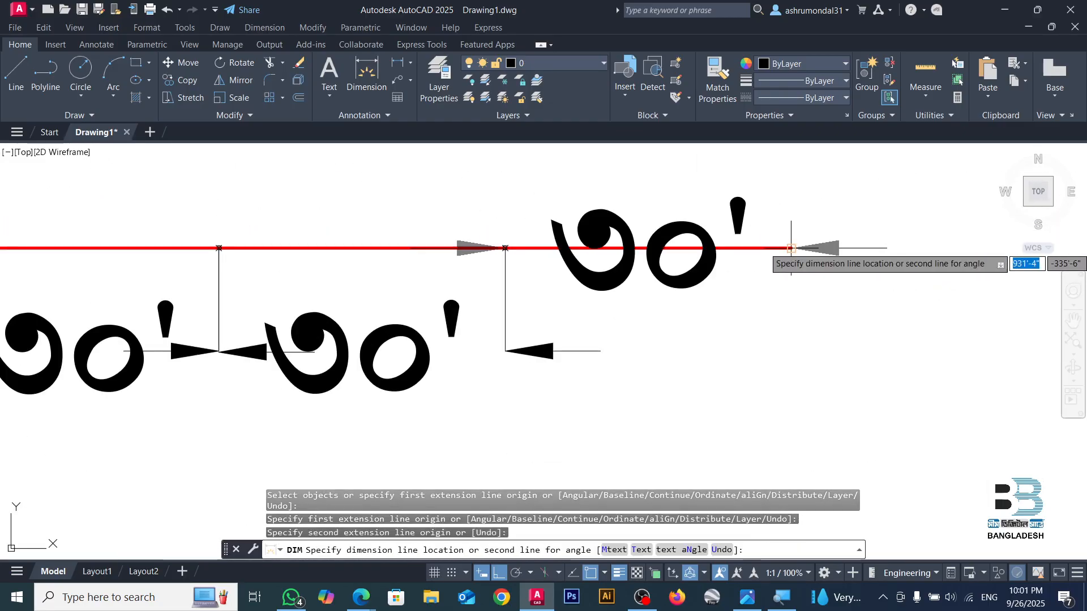
click(505, 352)
key(Return)
- Examine the dimensioned division points and check the active object snap modes in Drafting Settings
scroll(699, 262, down, 4)
scroll(705, 269, up, 4)
scroll(694, 276, down, 4)
scroll(636, 281, up, 6)
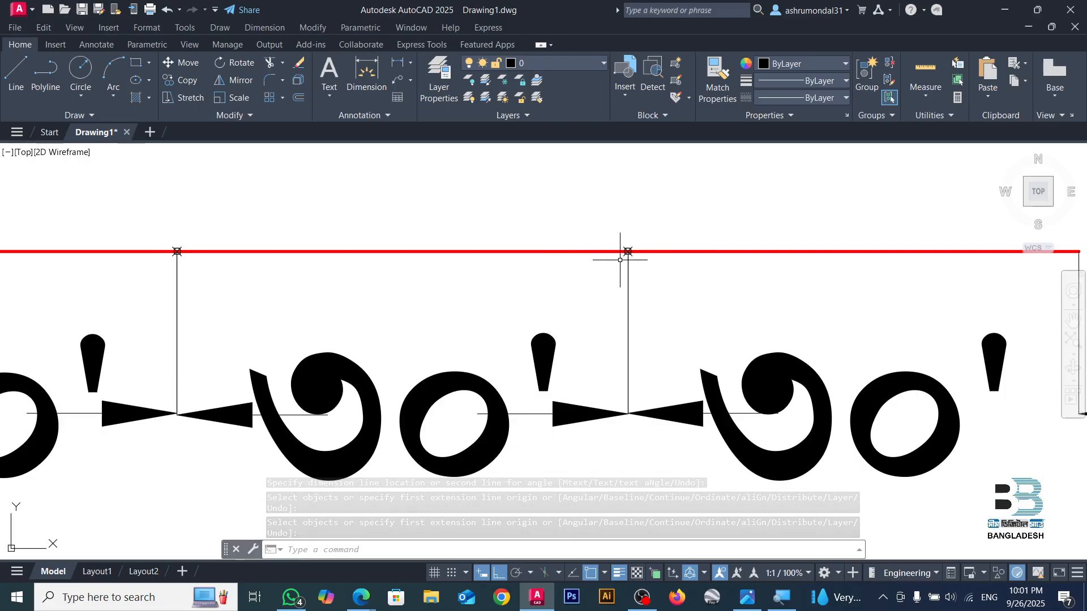
scroll(616, 238, up, 3)
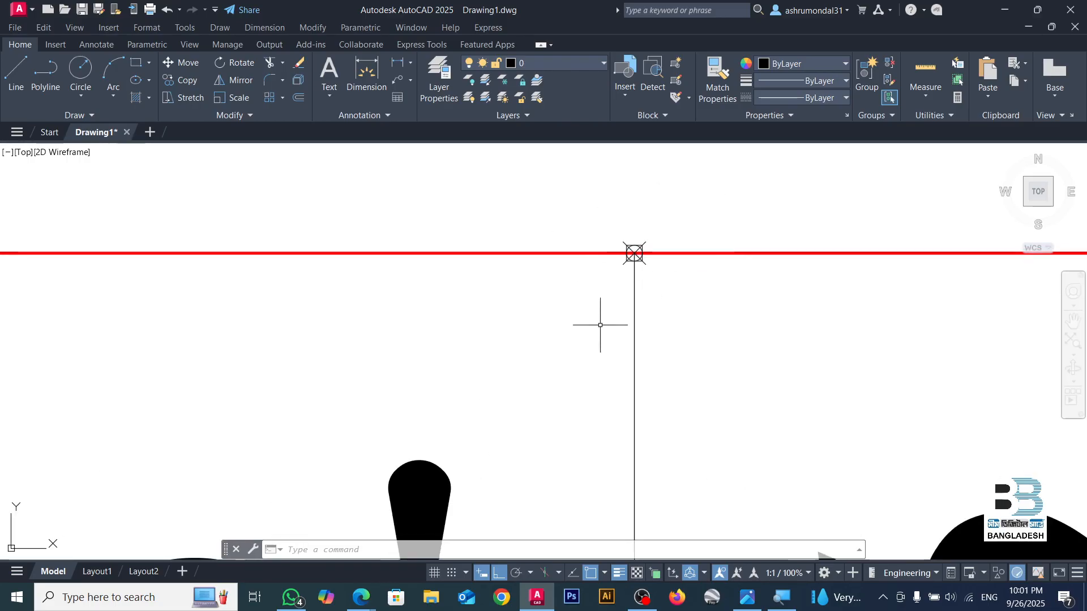
scroll(717, 256, down, 4)
scroll(411, 225, up, 3)
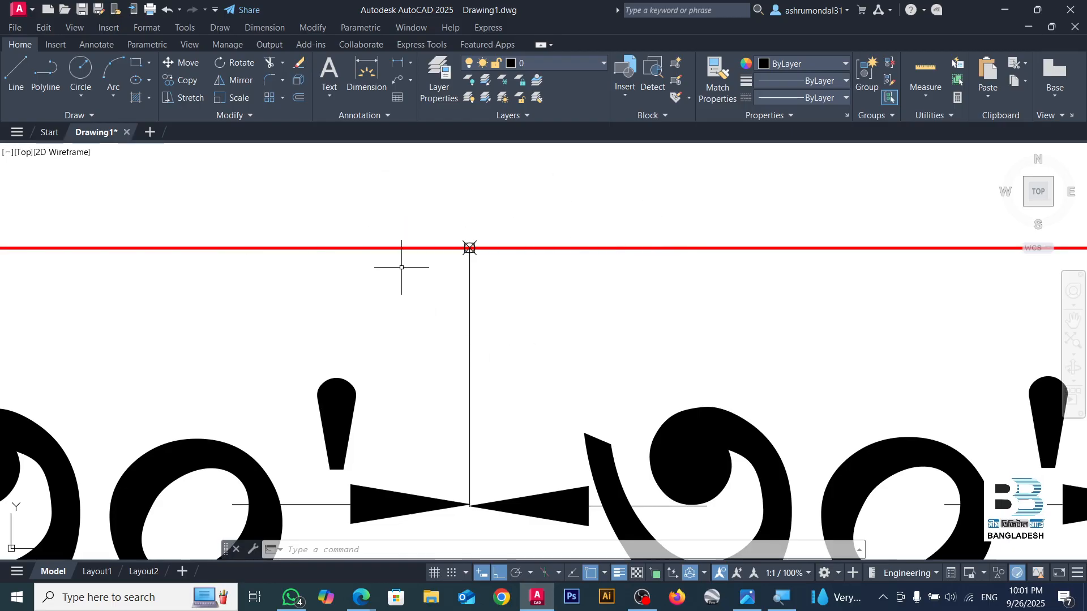
click(606, 575)
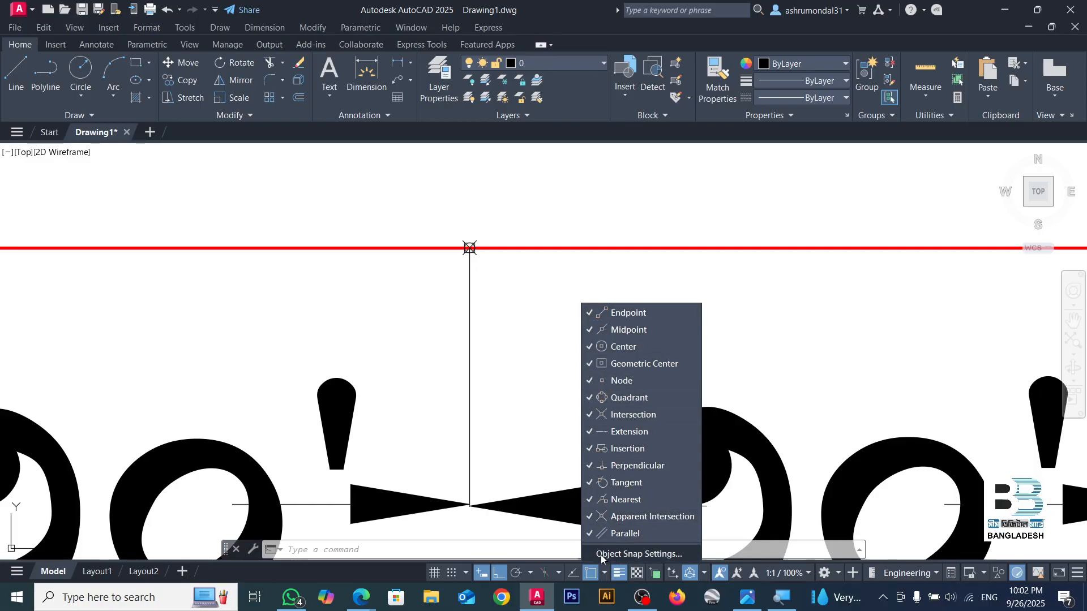
click(656, 548)
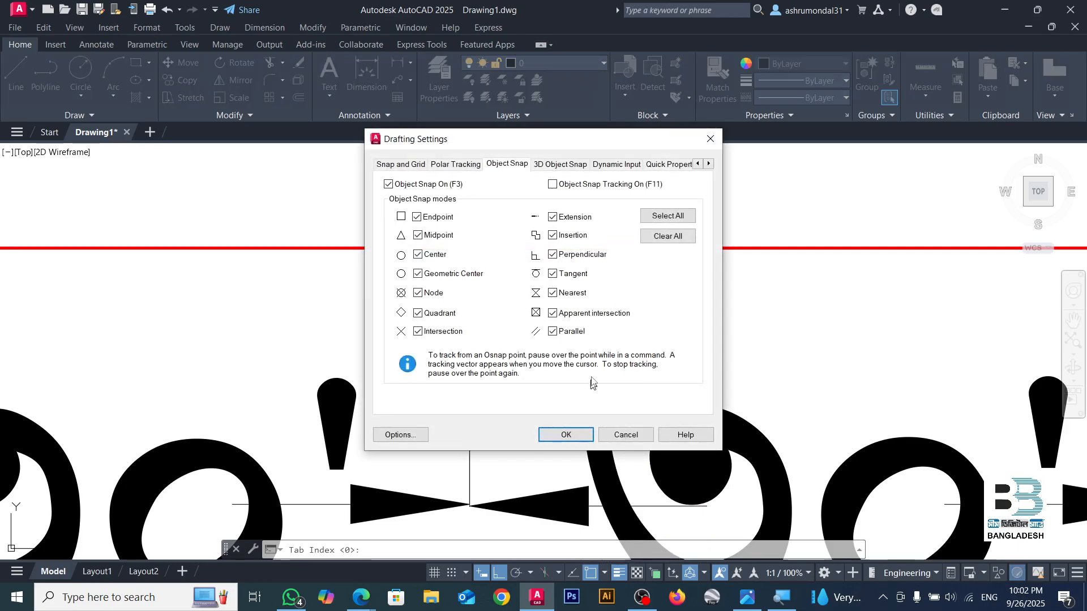
click(566, 435)
- Adjust the point style so that the markers at the red polyline's division points display larger
scroll(528, 347, down, 4)
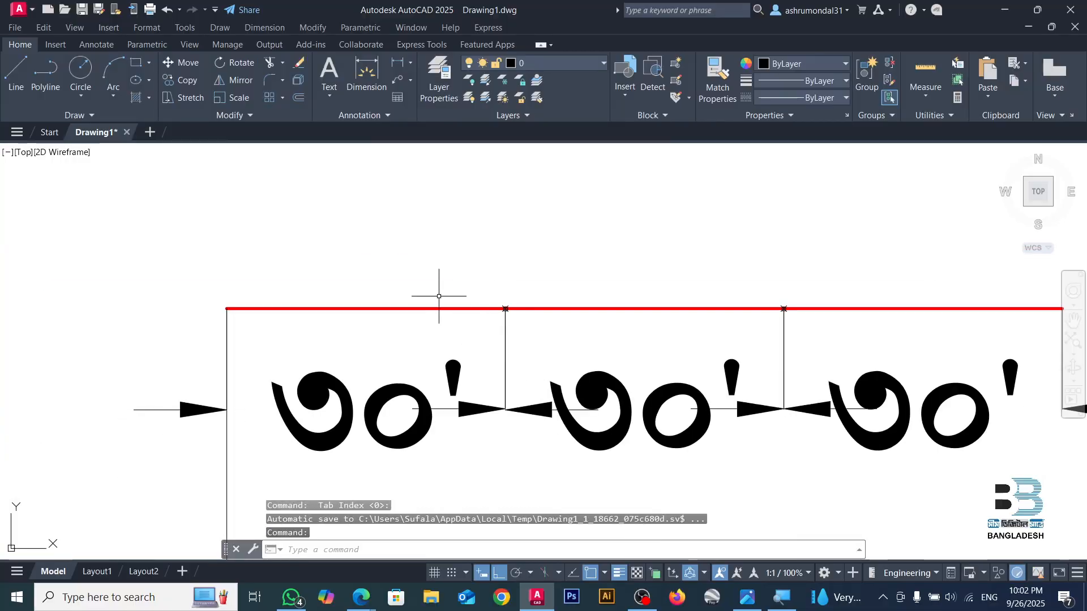
scroll(629, 357, down, 4)
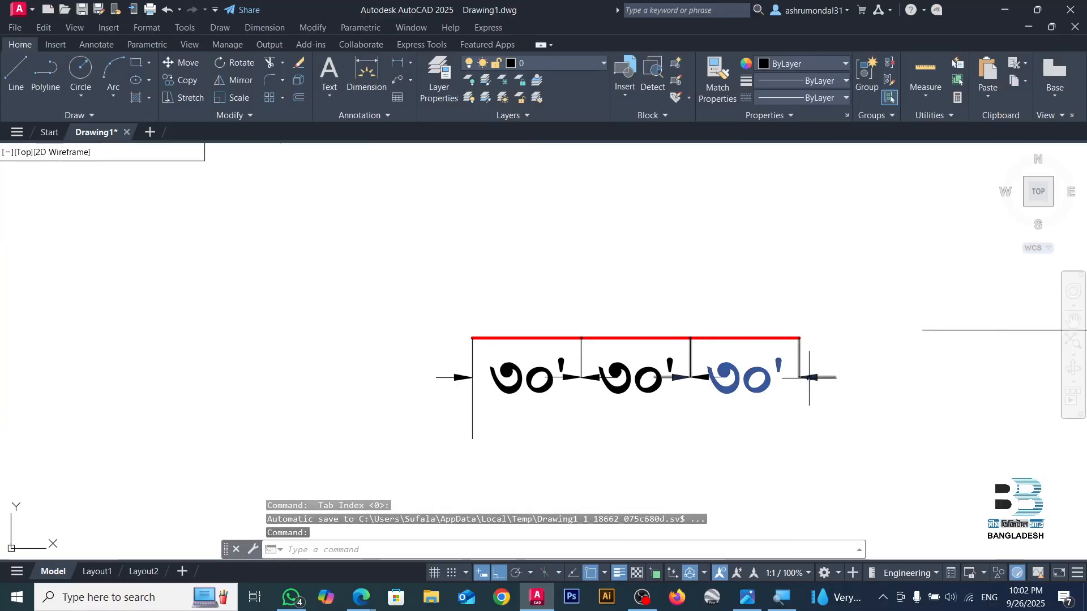
scroll(580, 340, up, 10)
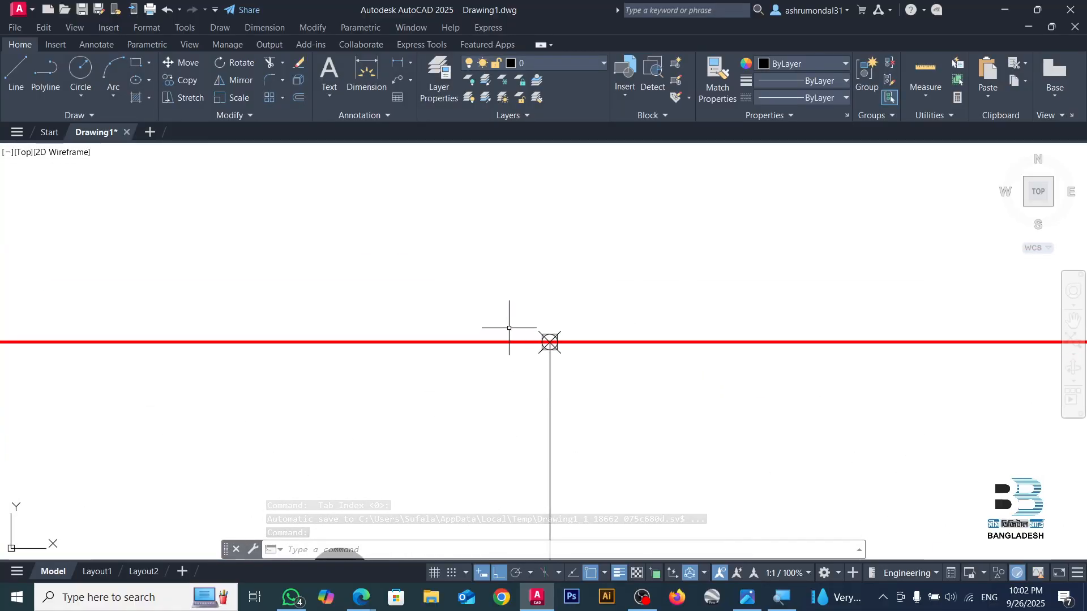
scroll(509, 341, down, 5)
scroll(532, 349, up, 5)
scroll(505, 358, down, 5)
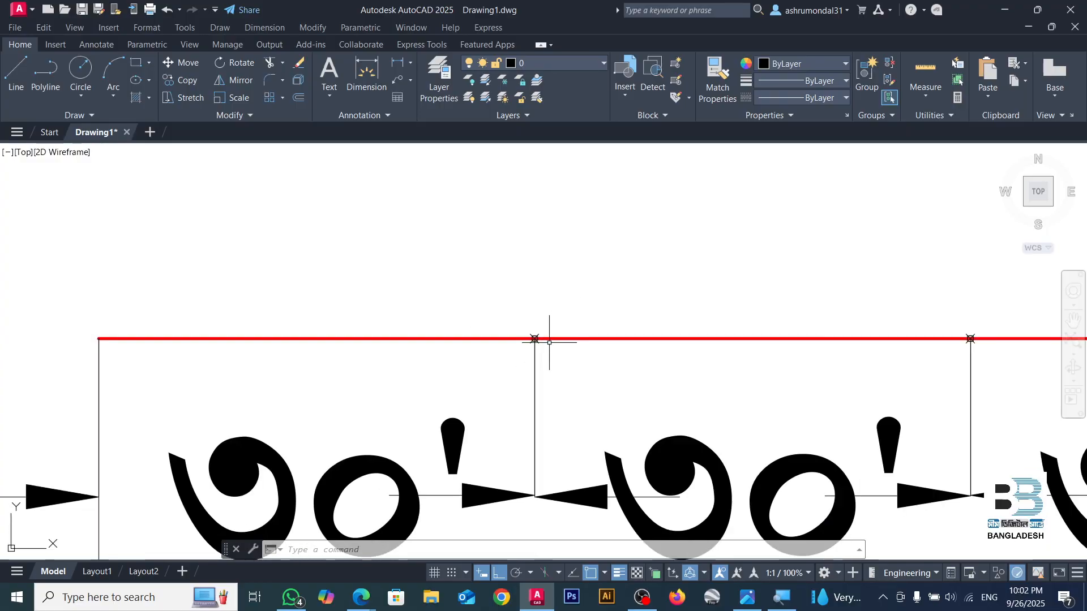
scroll(560, 351, up, 4)
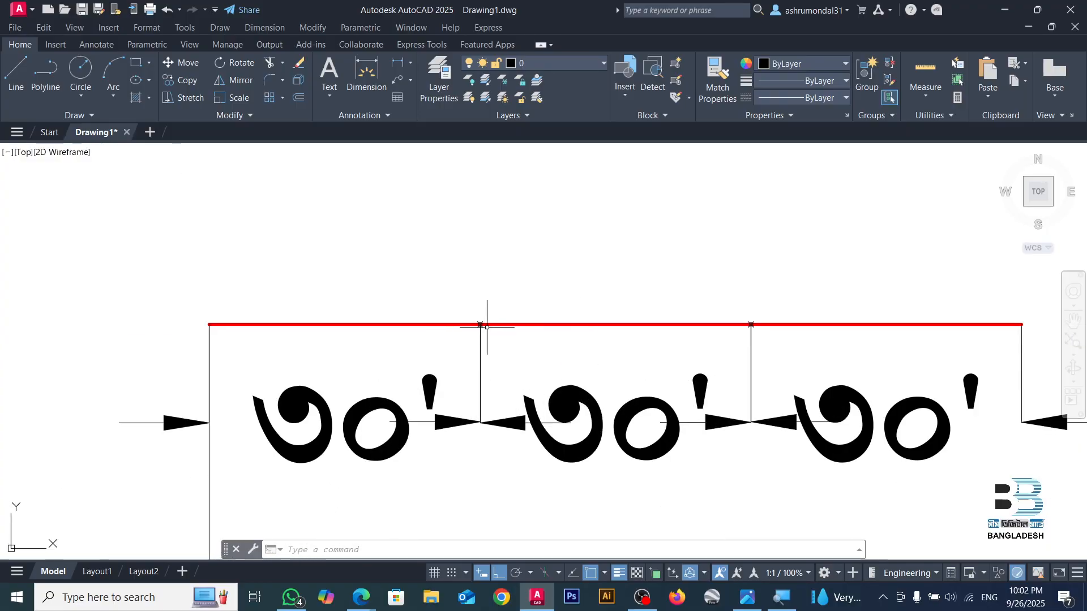
click(147, 27)
click(167, 233)
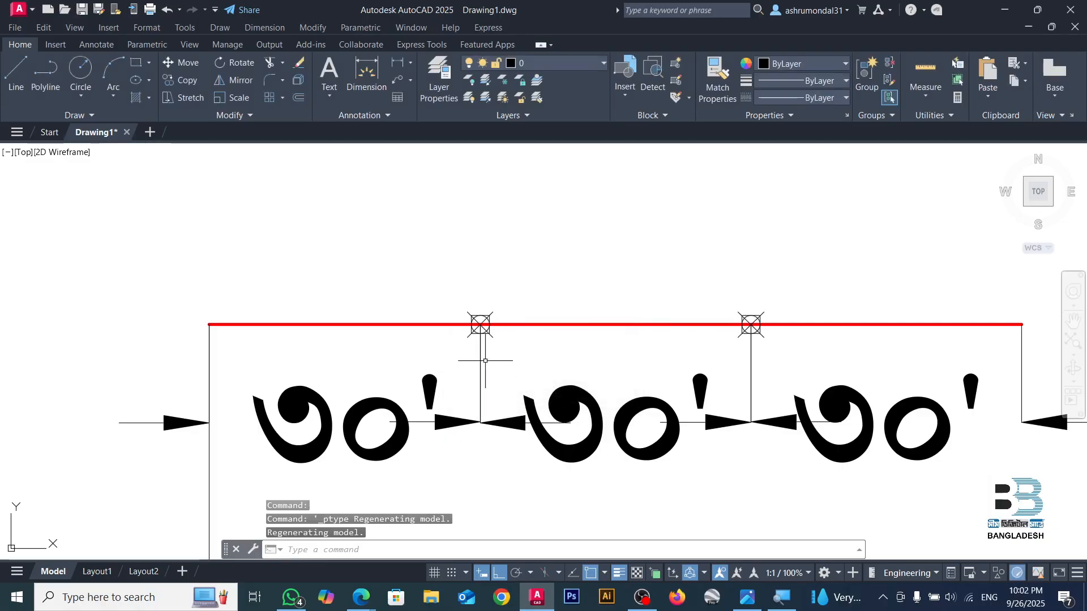
scroll(674, 297, down, 2)
scroll(725, 300, up, 2)
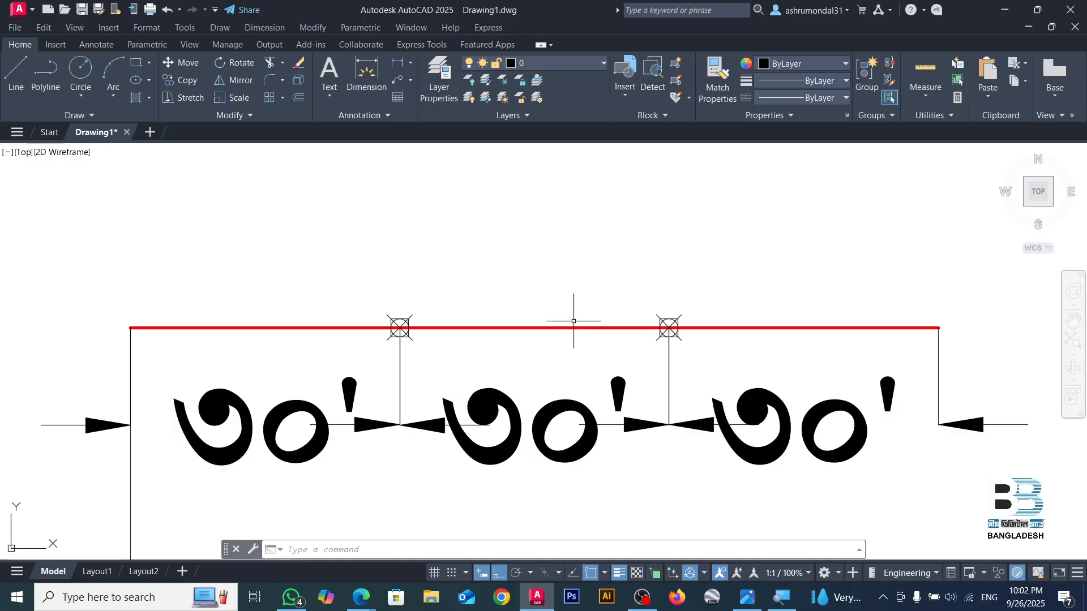
- Delete the red polyline with its points, dimensions and vertical polyline, together with the horizontal line to its right
scroll(572, 300, down, 4)
key(Escape)
key(Escape)
scroll(785, 300, down, 4)
click(985, 278)
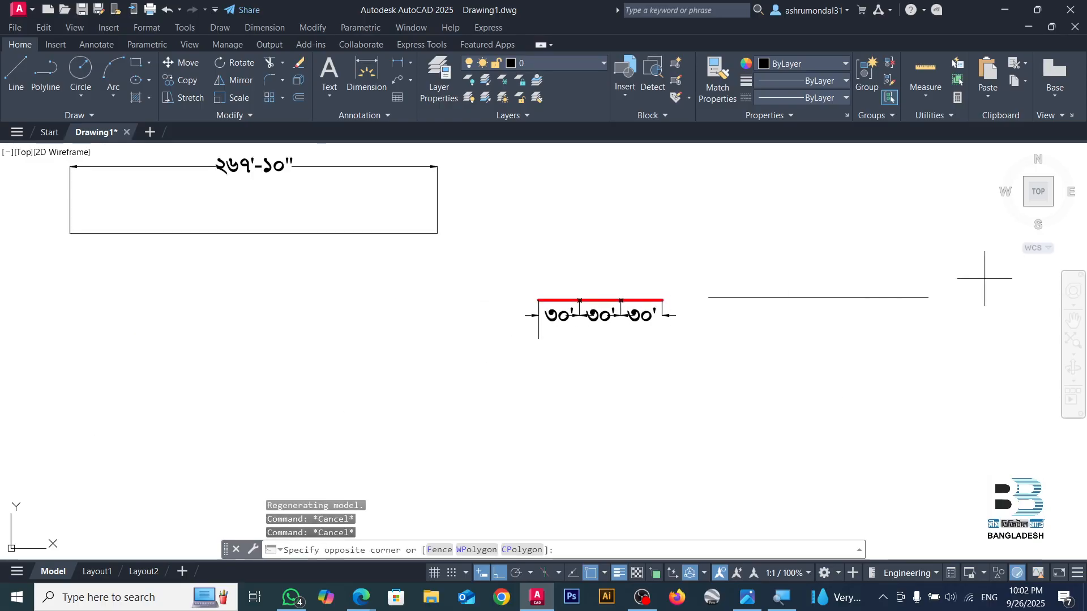
click(489, 386)
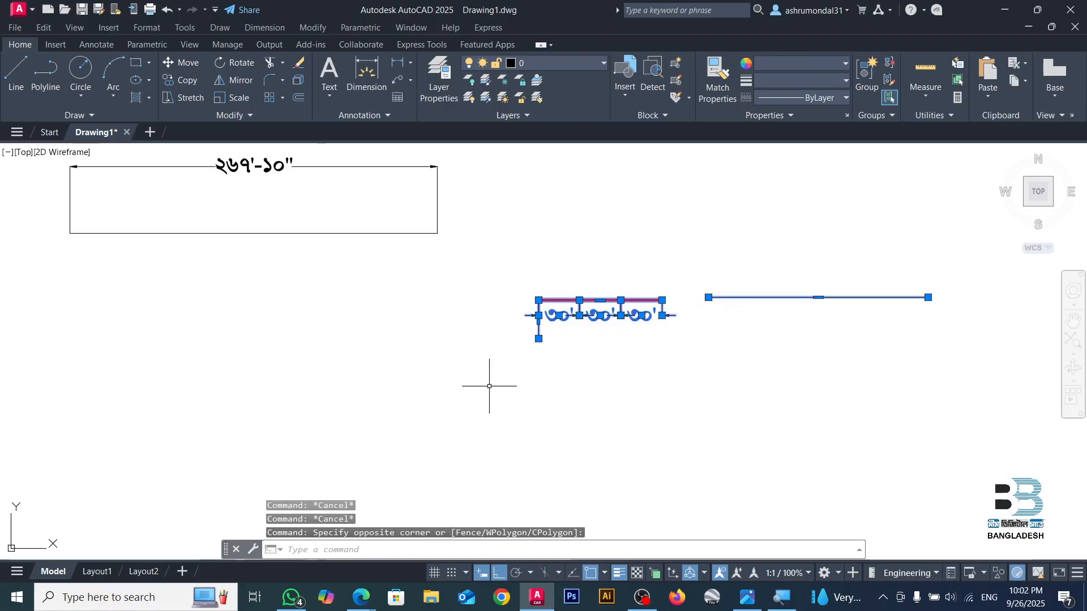
key(Delete)
click(45, 74)
scroll(434, 316, down, 3)
scroll(434, 316, up, 2)
click(330, 339)
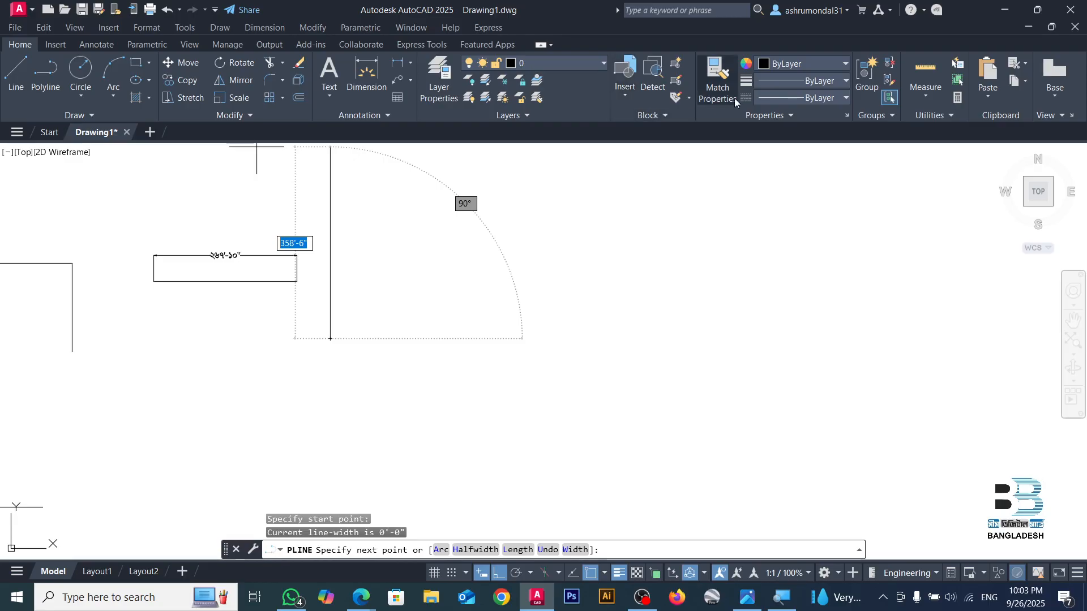
key(Escape)
- Set the current lineweight to 0.50 mm and the current colour to Red
click(832, 80)
scroll(814, 221, down, 2)
click(807, 226)
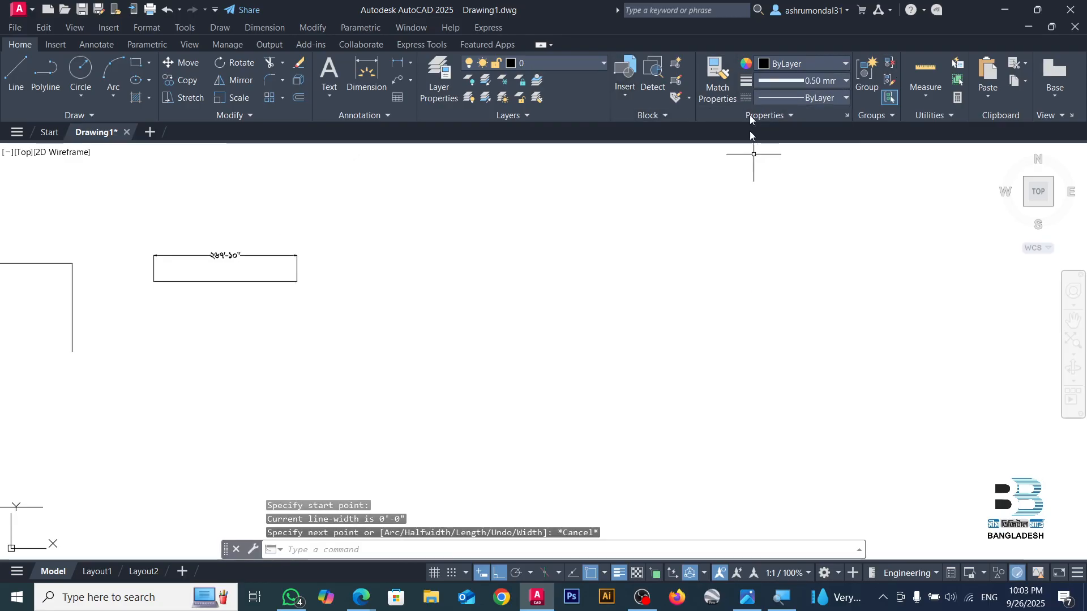
click(769, 67)
click(764, 195)
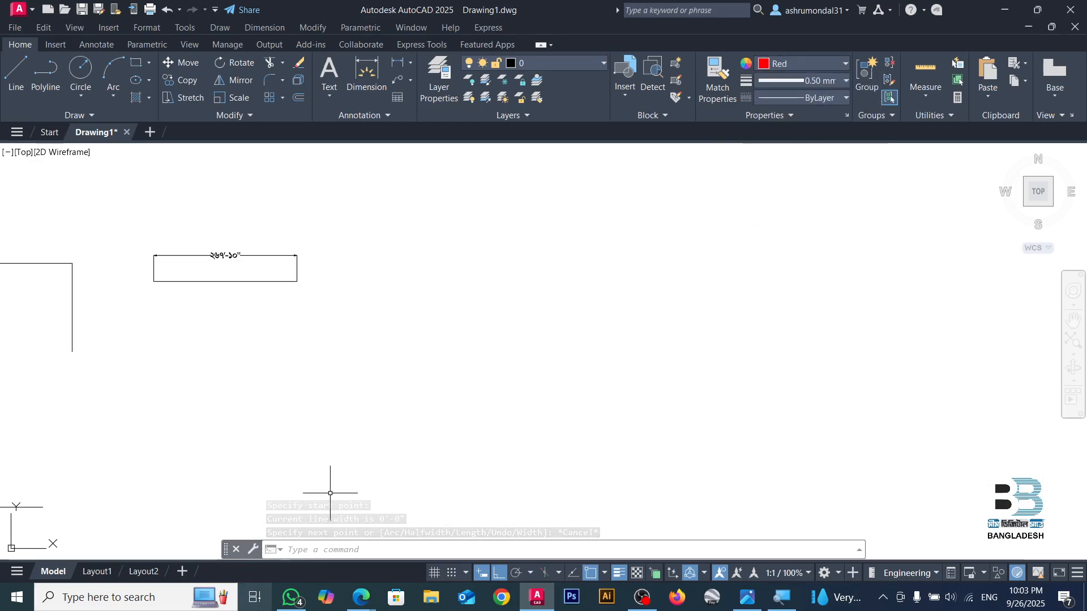
- Switch to the Google Meet call in the browser to check it and return to AutoCAD
click(361, 597)
click(294, 536)
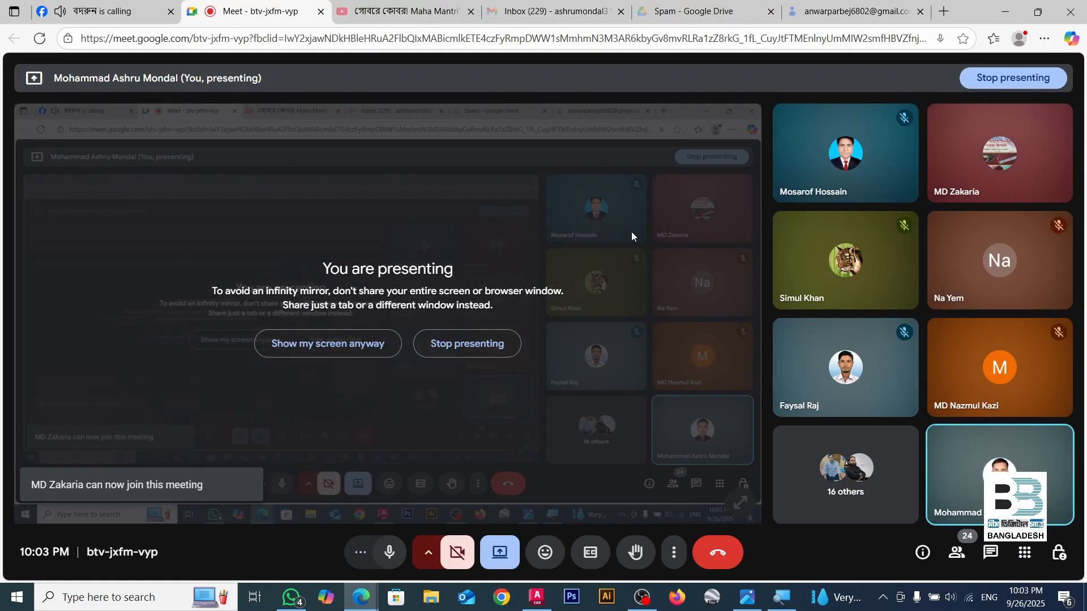
click(536, 597)
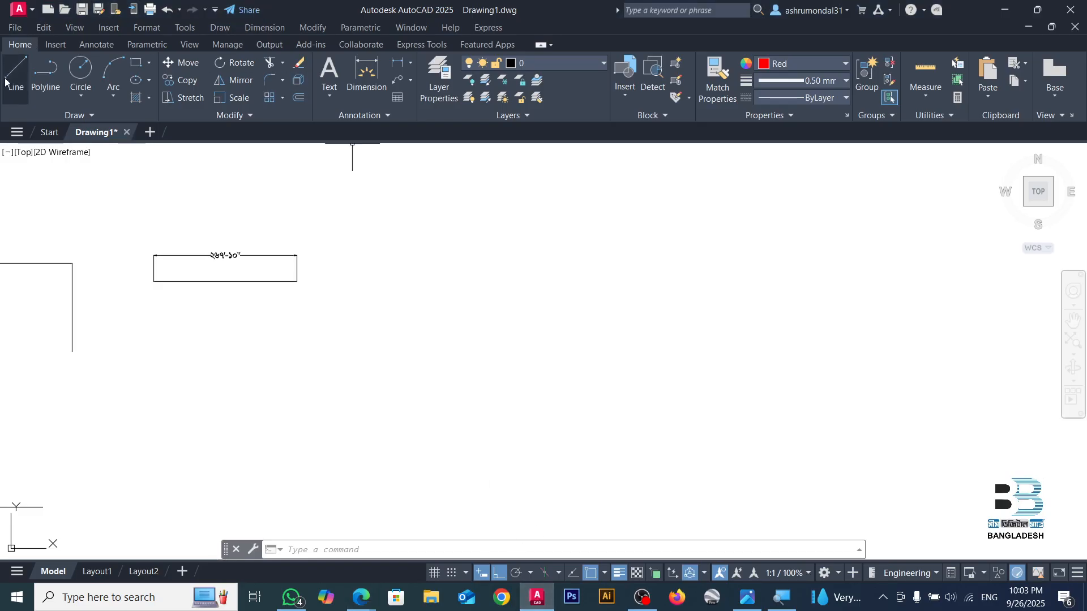
- Draw a horizontal polyline 596' long in the empty area below and beyond the small dimensioned rectangle
click(45, 74)
scroll(454, 281, down, 4)
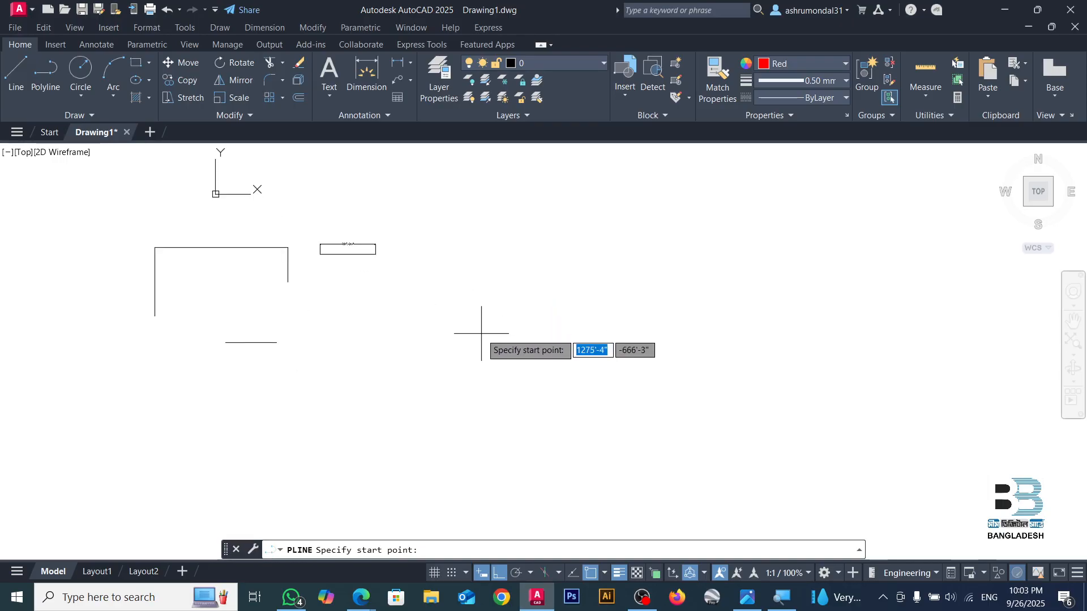
click(382, 319)
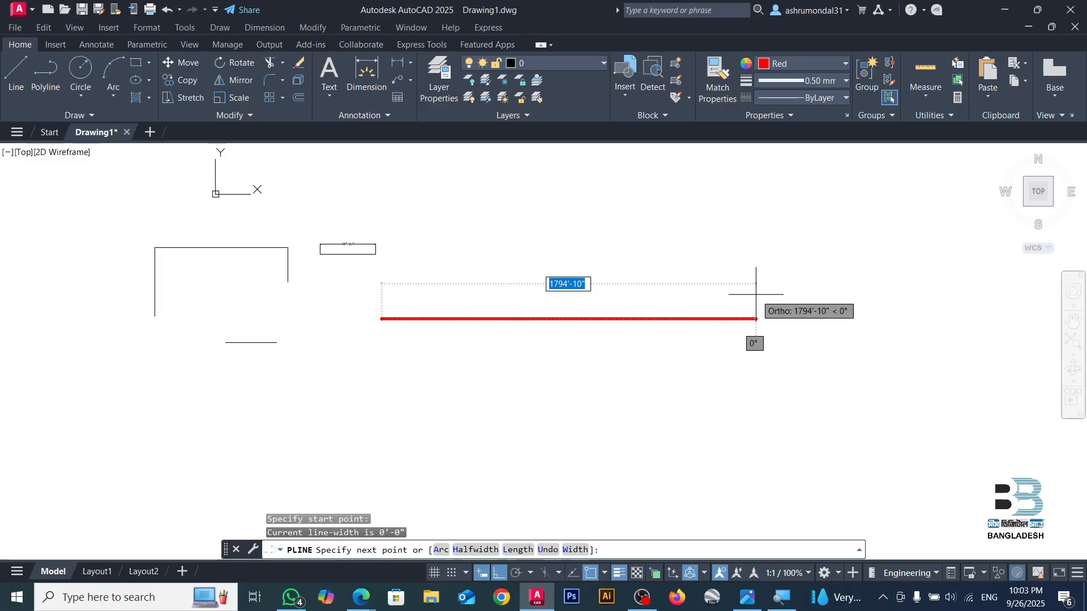
text(596)
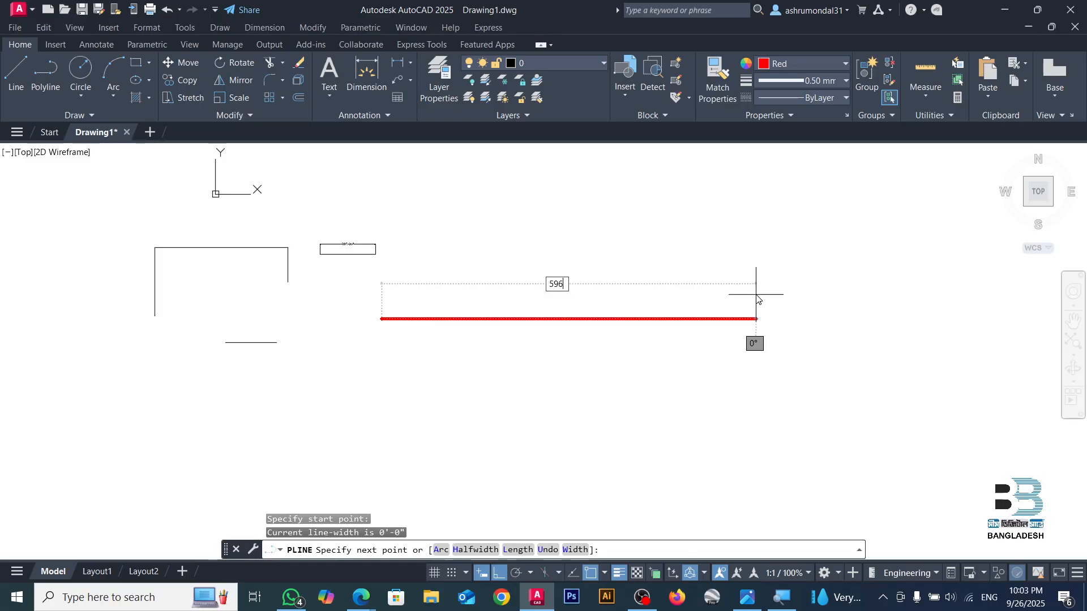
key(Return)
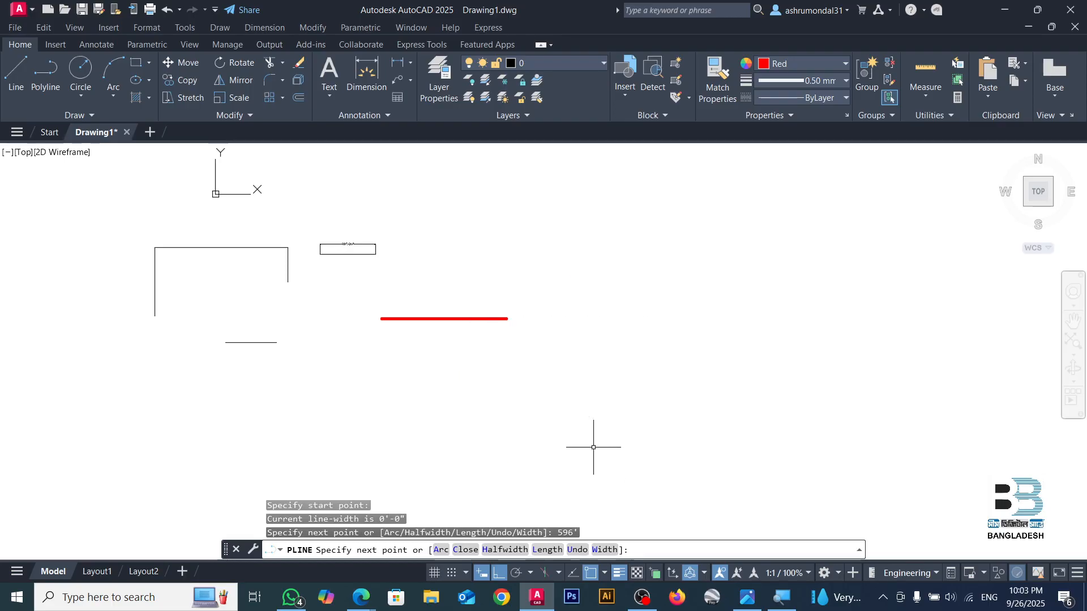
key(Return)
- Divide the red 596' polyline into 19 equal segments with the Divide command
scroll(423, 303, up, 4)
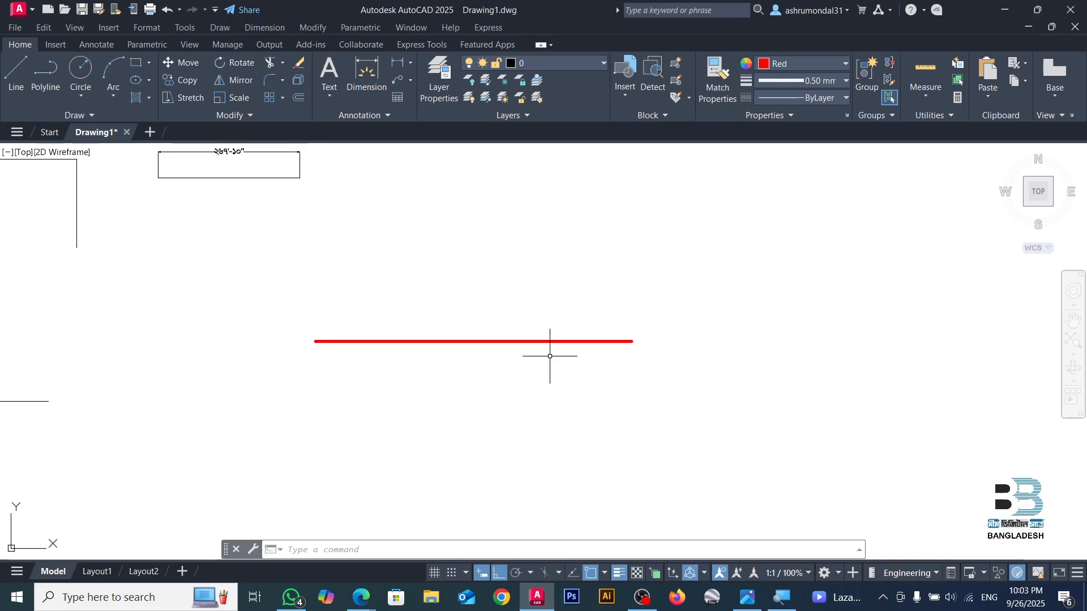
text(Di)
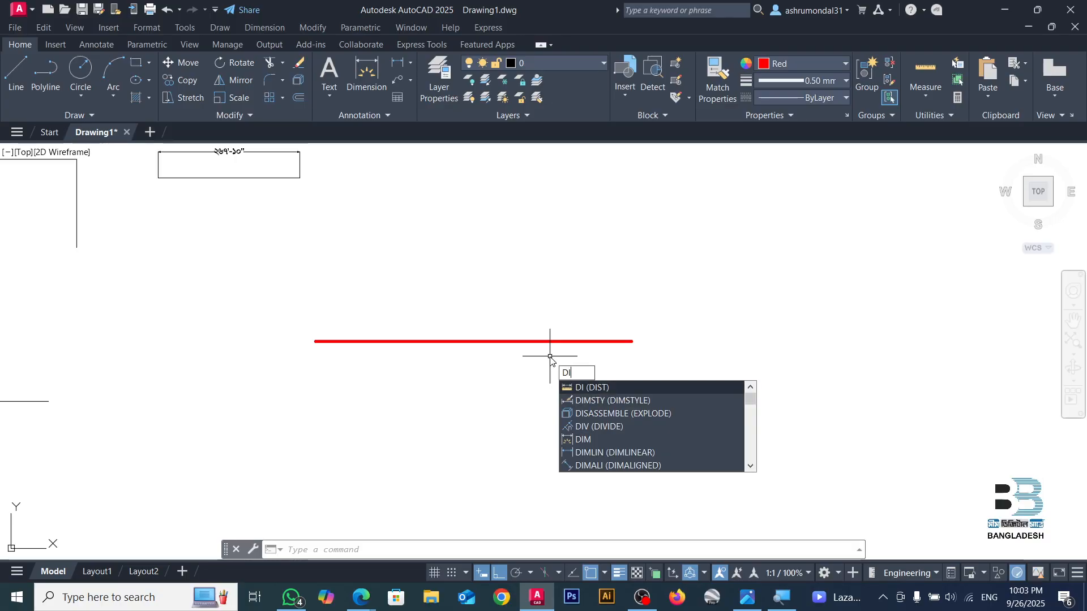
text(v)
key(Return)
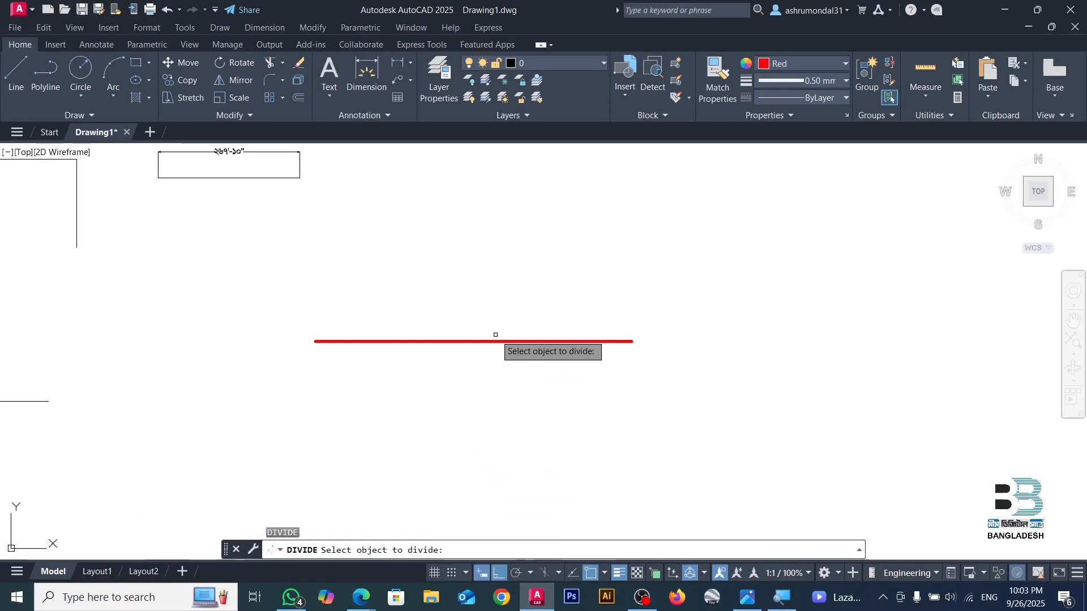
click(486, 342)
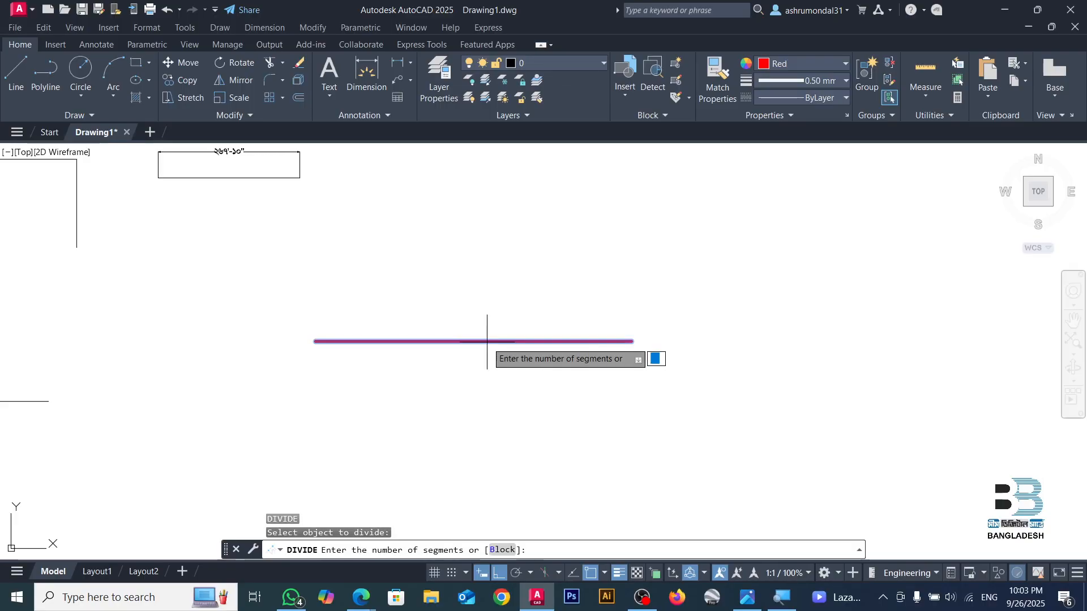
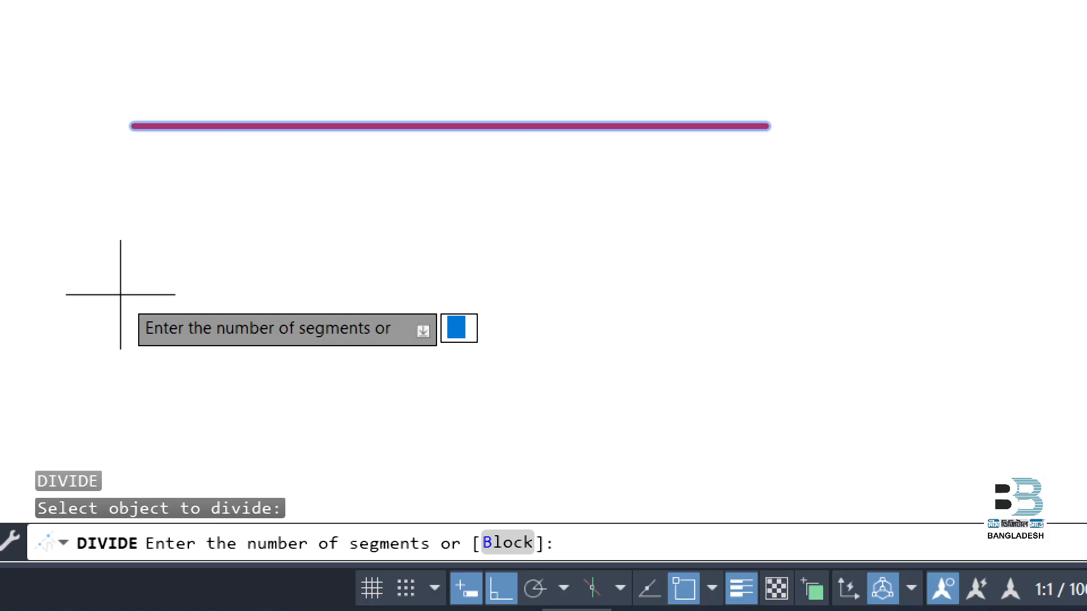
text(19)
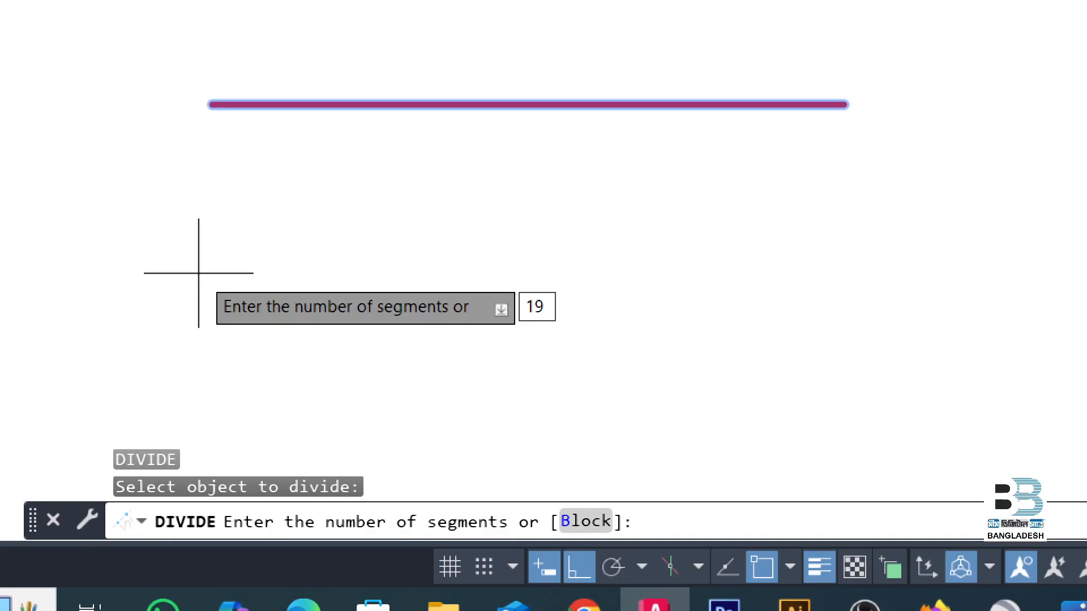
key(Return)
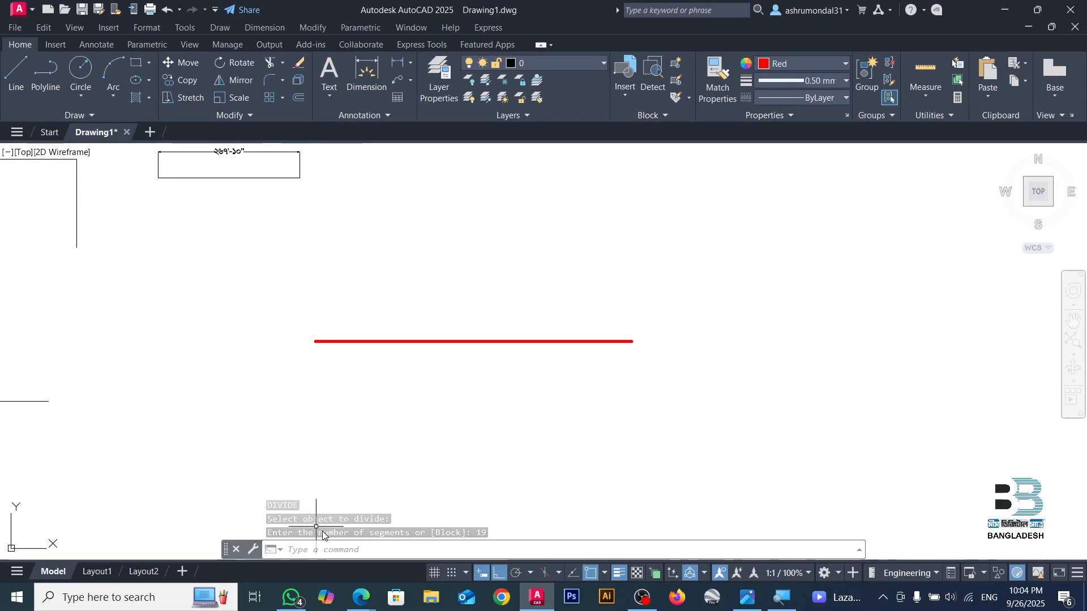
- Set the point size to 120 in absolute units in the point style, keeping the crossed circle-in-square marker
click(134, 31)
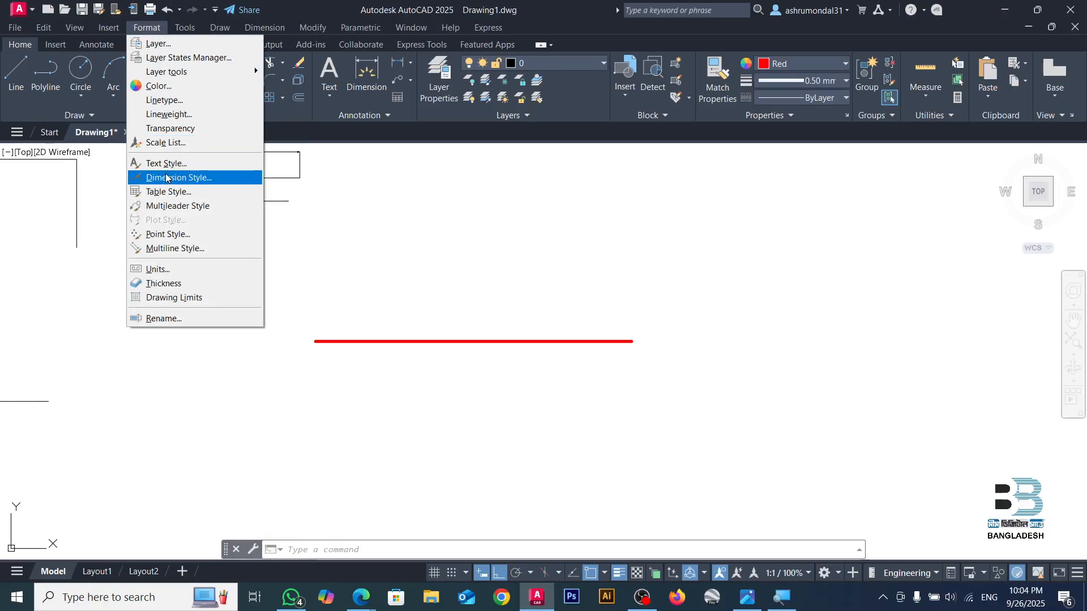
click(165, 234)
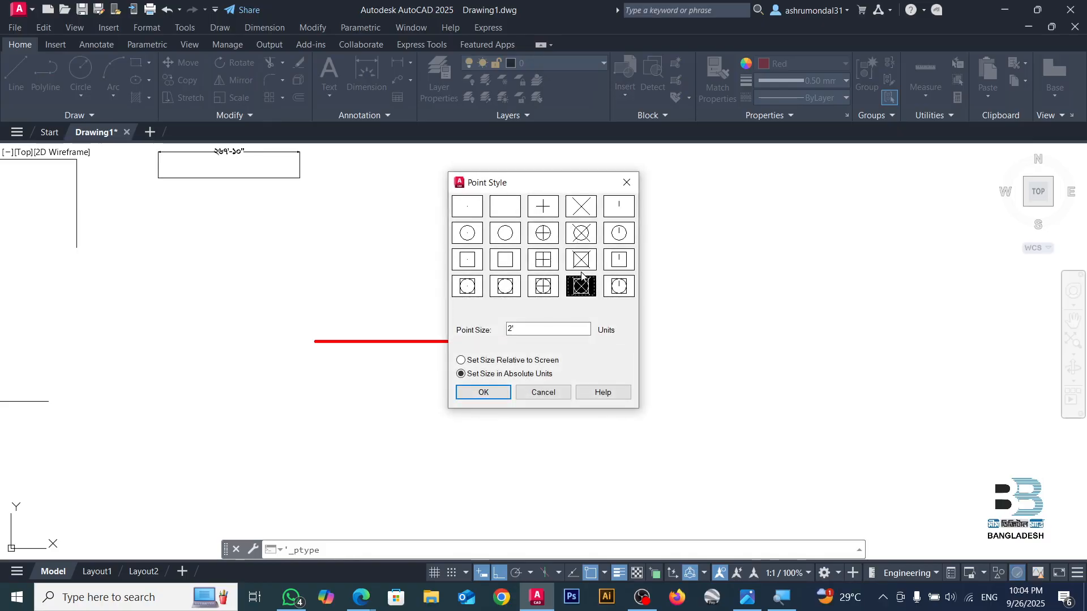
double_click(528, 328)
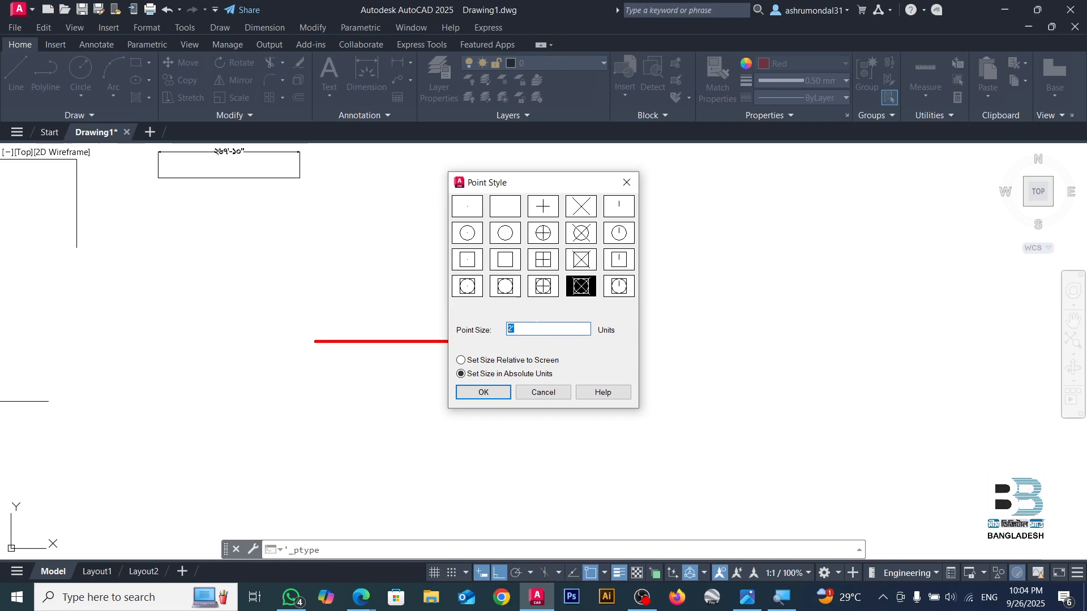
text(120)
click(484, 391)
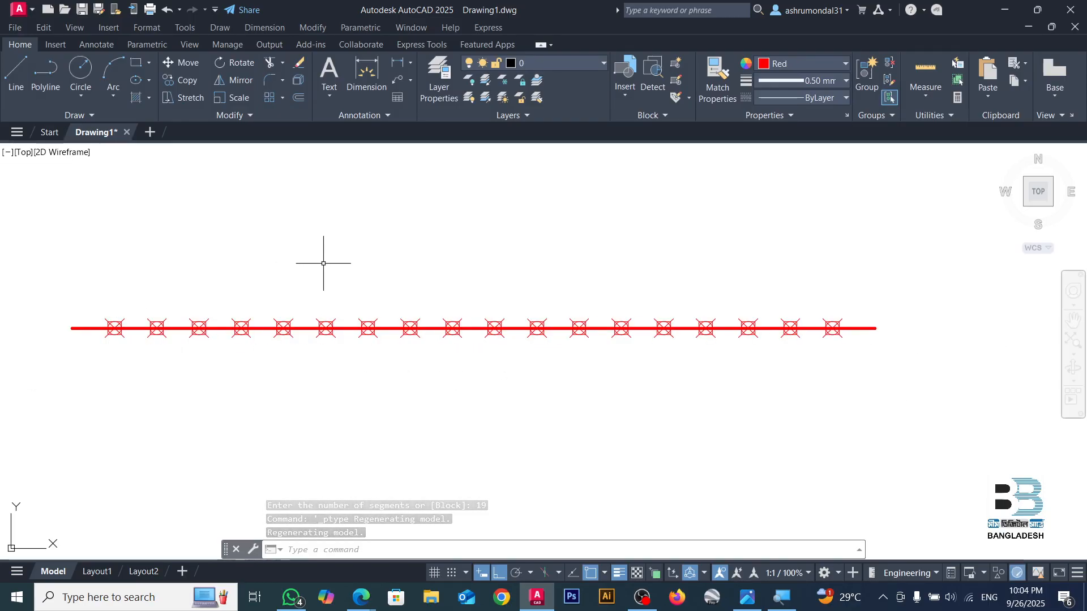
- Dimension the red polyline's first segment from its left end to the first division point, placing the dimension below it
click(368, 73)
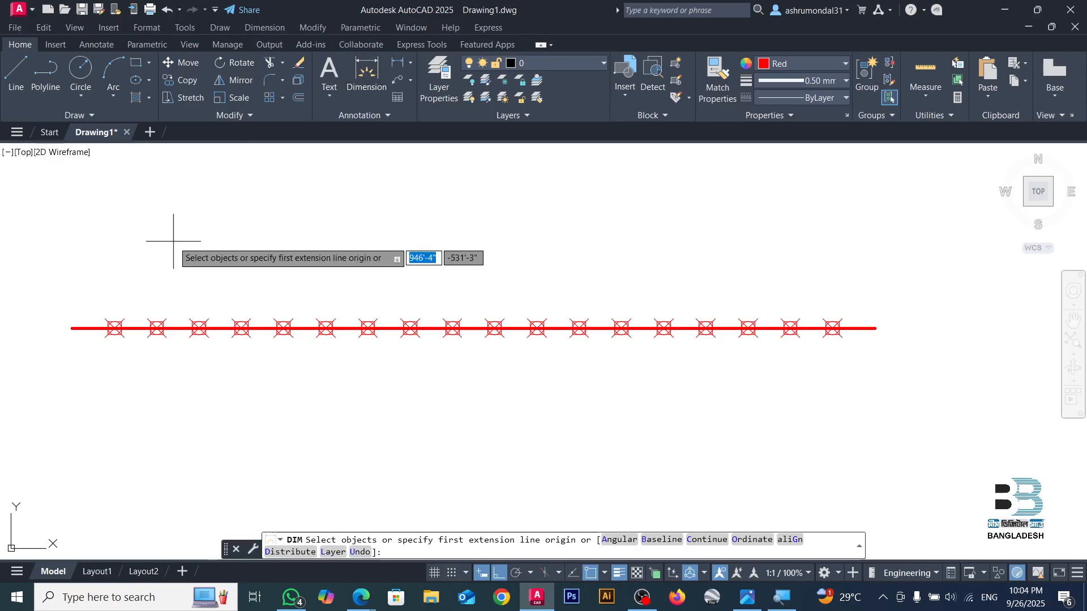
click(72, 329)
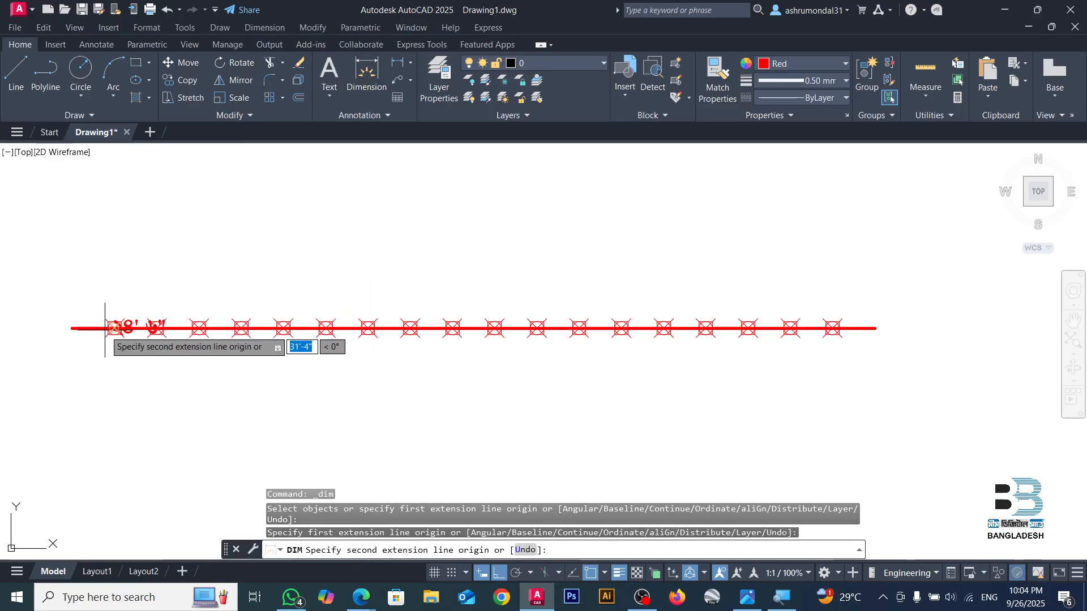
click(115, 328)
click(110, 390)
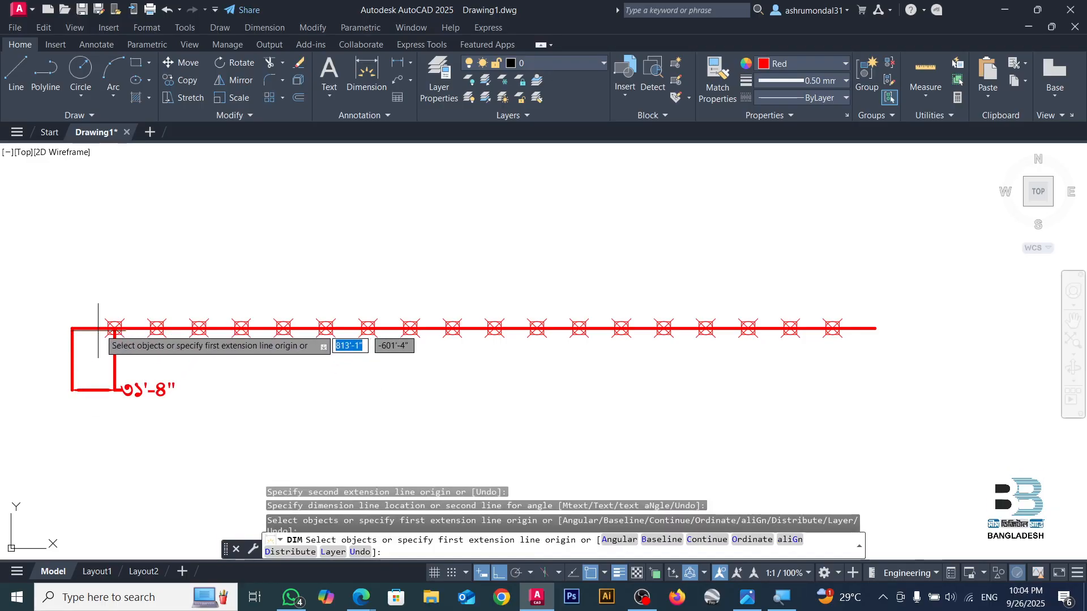
- Dimension the red polyline's full length, placing the dimension above it, and end the Dimension command
click(365, 76)
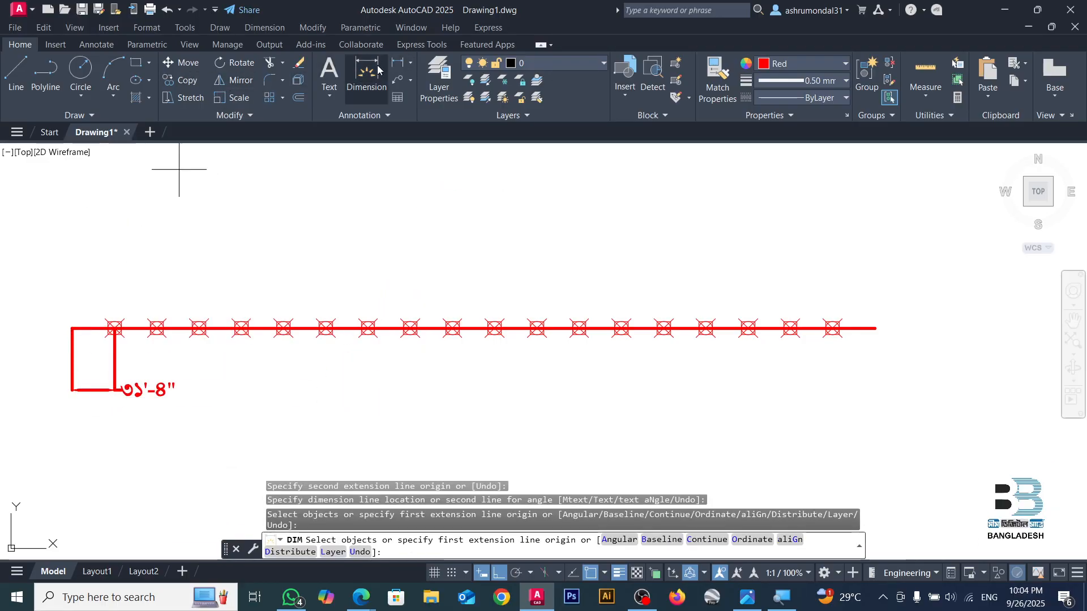
click(114, 327)
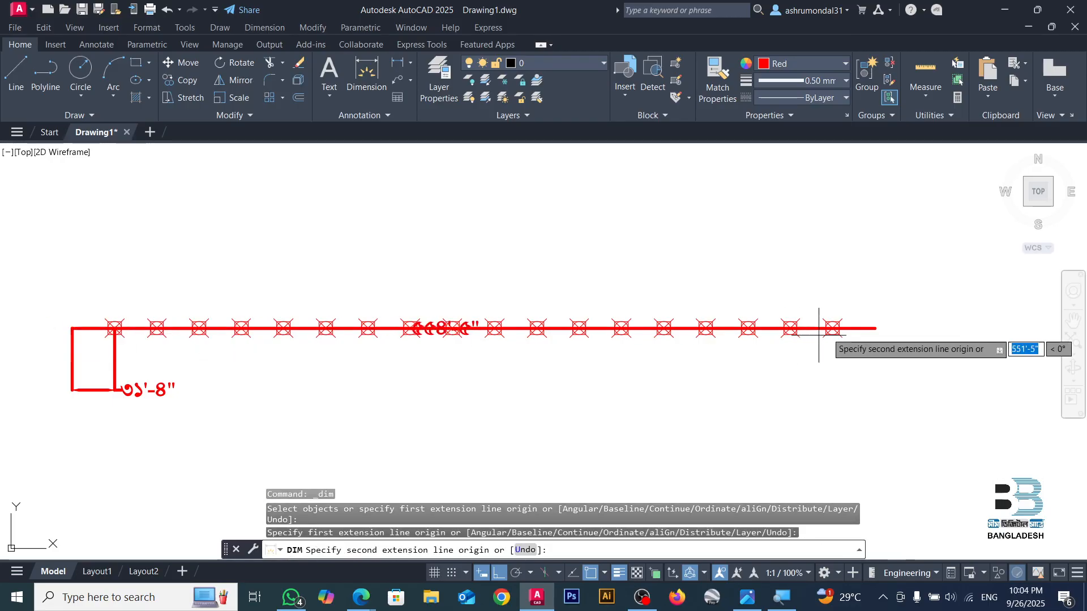
click(875, 328)
click(792, 264)
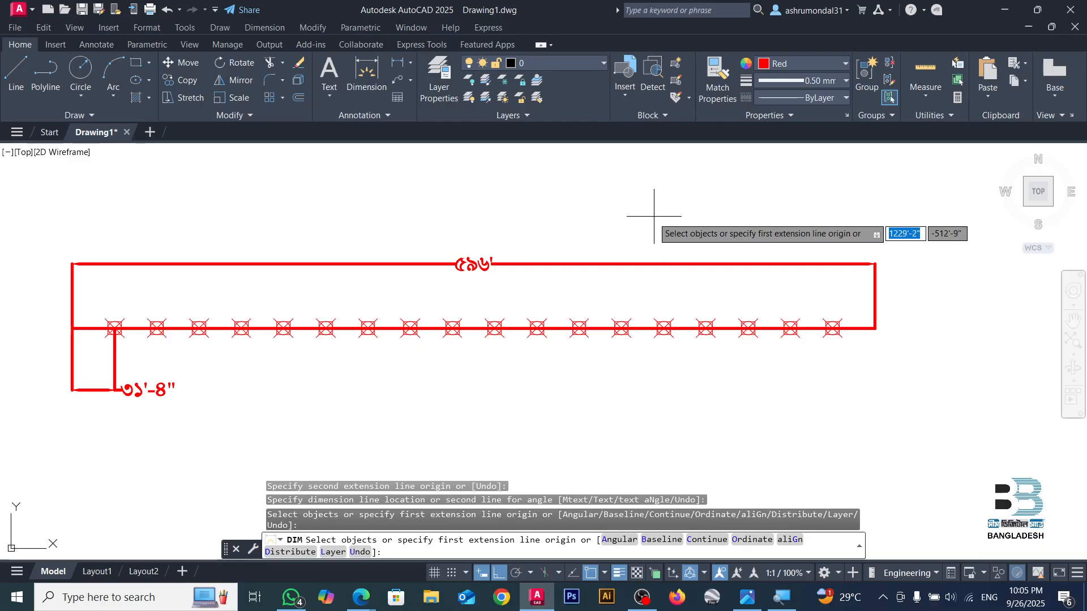
key(Escape)
key(Escape)
key(Escape)
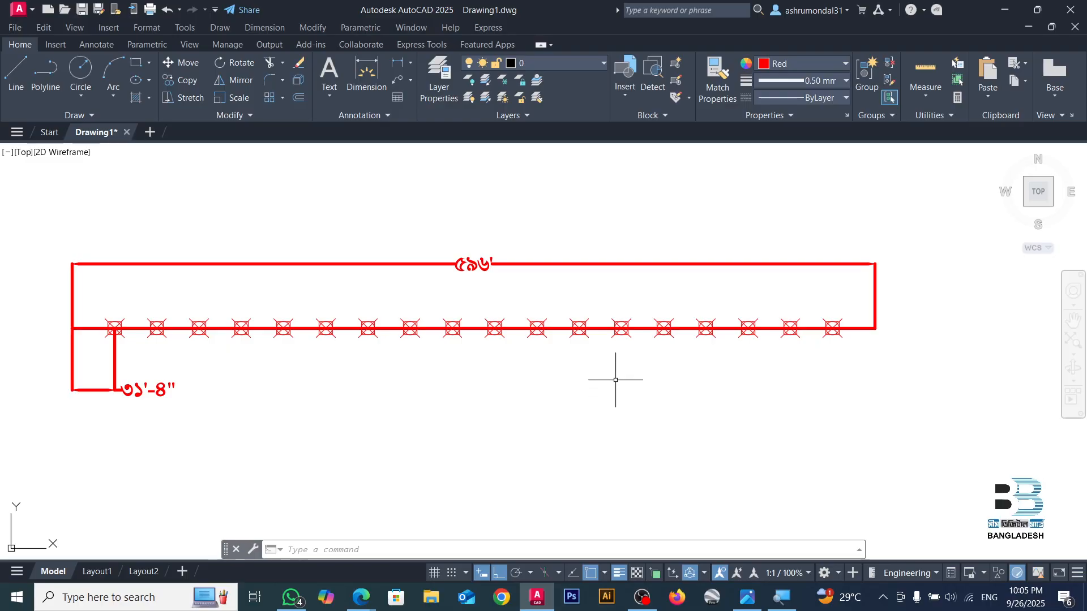
- Delete the dimension of the polyline's first segment
click(219, 360)
click(33, 433)
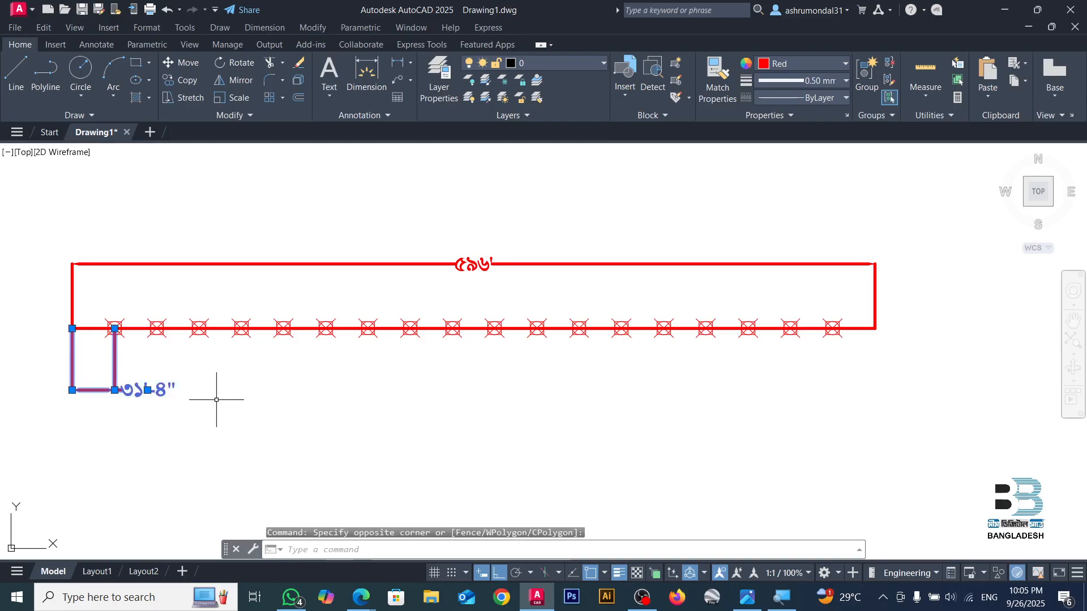
key(Delete)
- Set the lineweight of the polyline's overall dimension to 0.18 mm
click(633, 200)
click(510, 294)
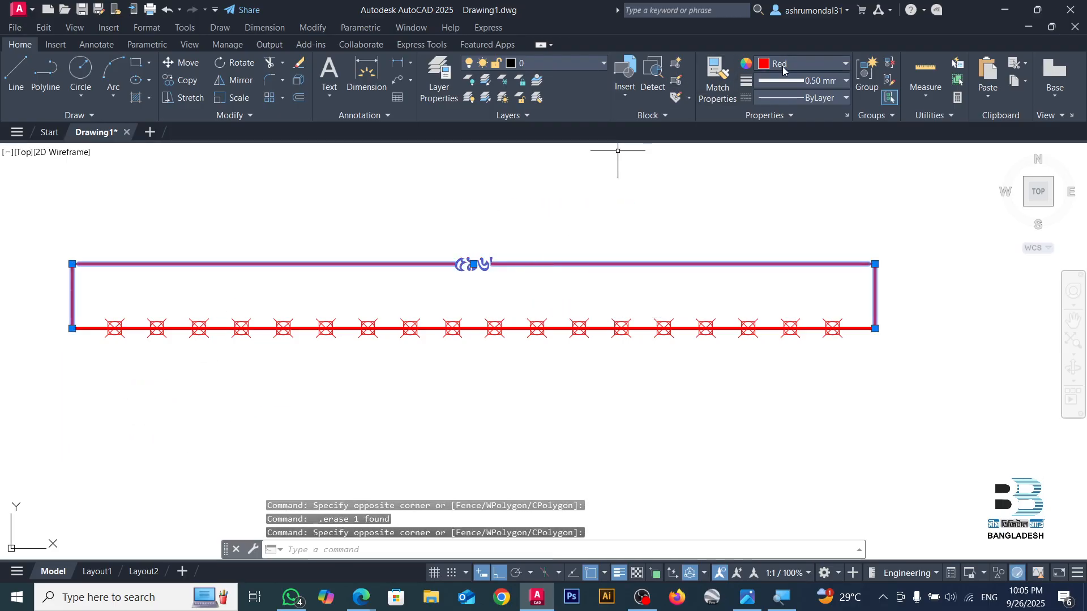
click(815, 81)
click(791, 146)
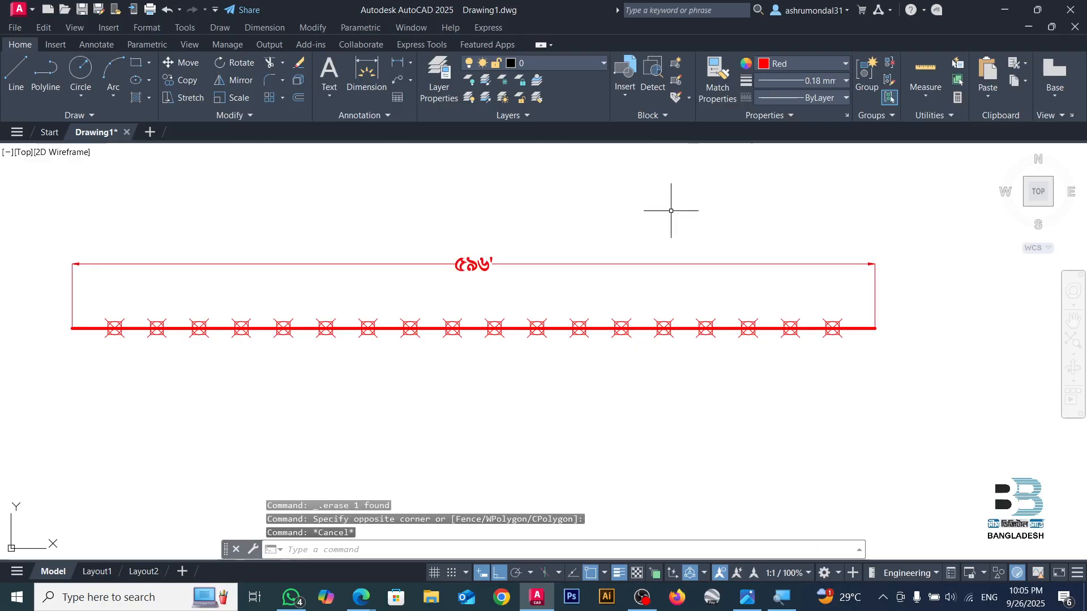
- Switch to the course outline image and examine the AutoCAD toolbar topics
key(alt+Tab)
scroll(571, 315, down, 6)
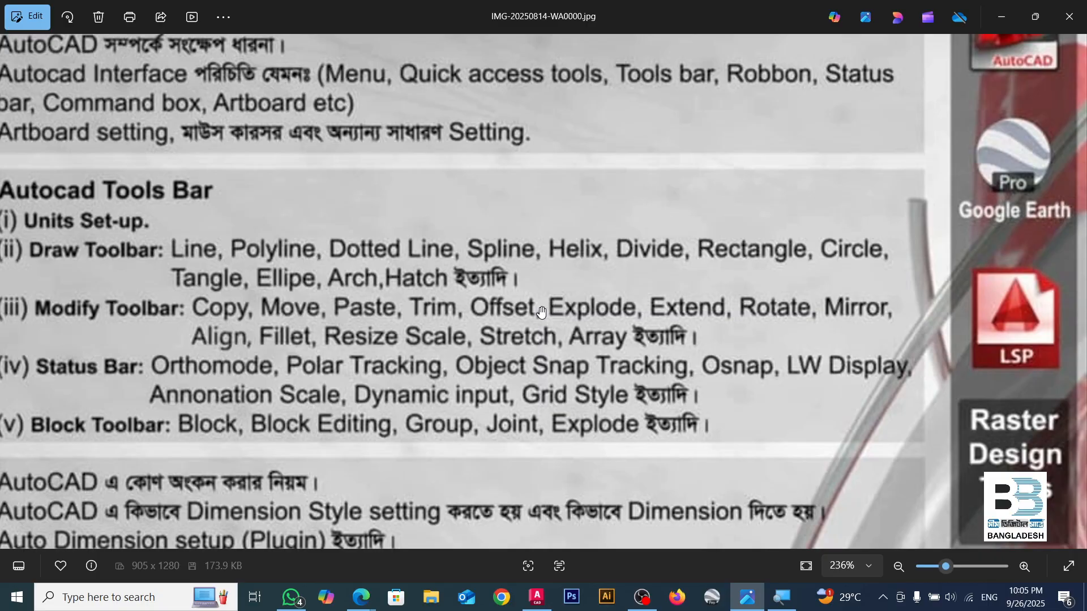
- Switch to the browser, pop the Google Meet call out into its floating window, and minimise the browser
click(362, 595)
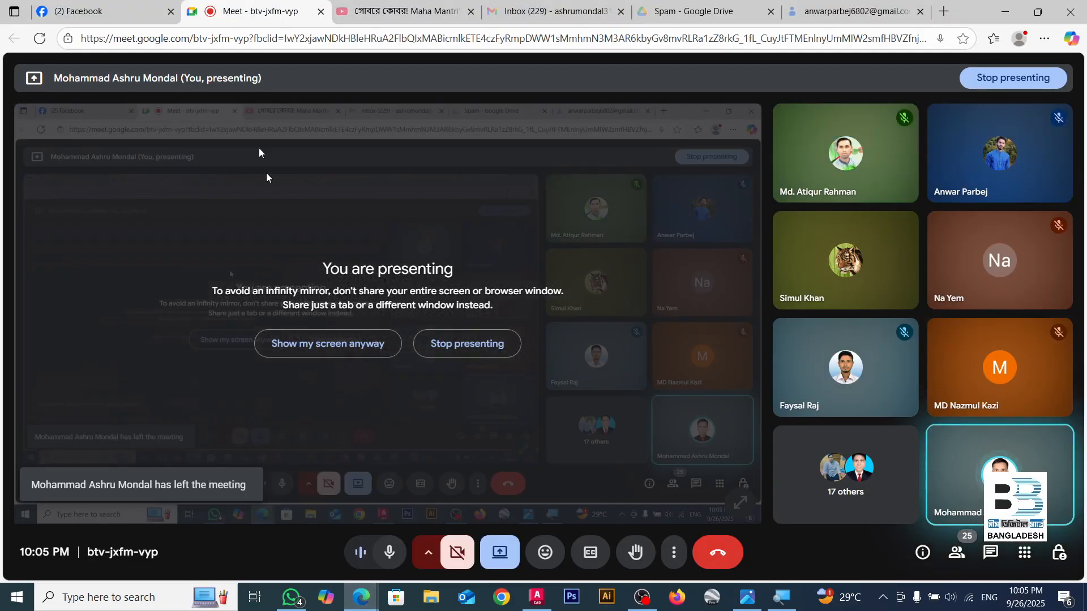
click(943, 12)
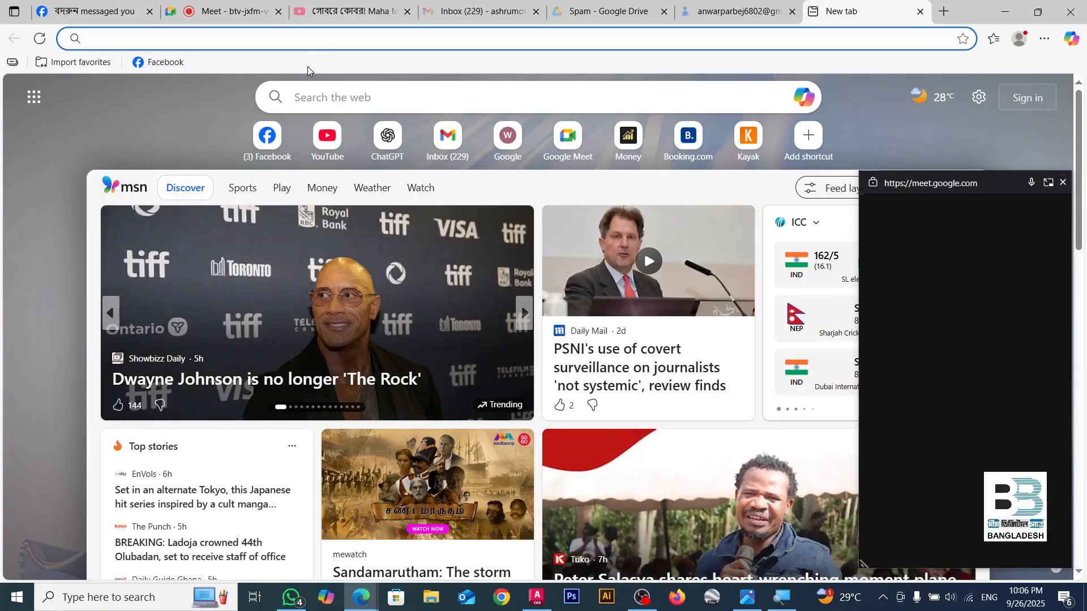
click(121, 7)
drag(939, 182, 690, 186)
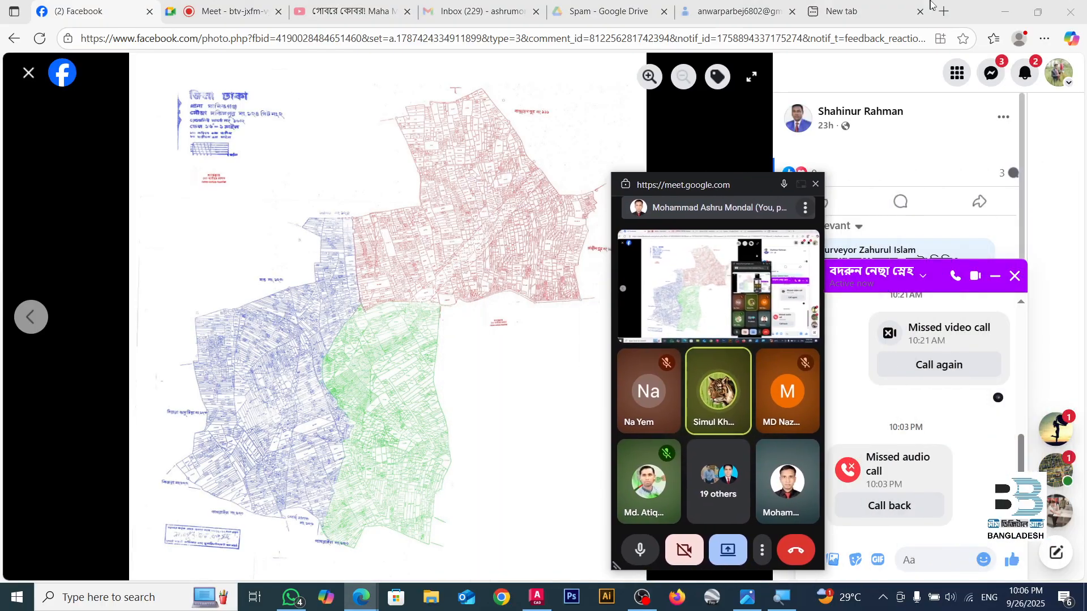
click(1005, 12)
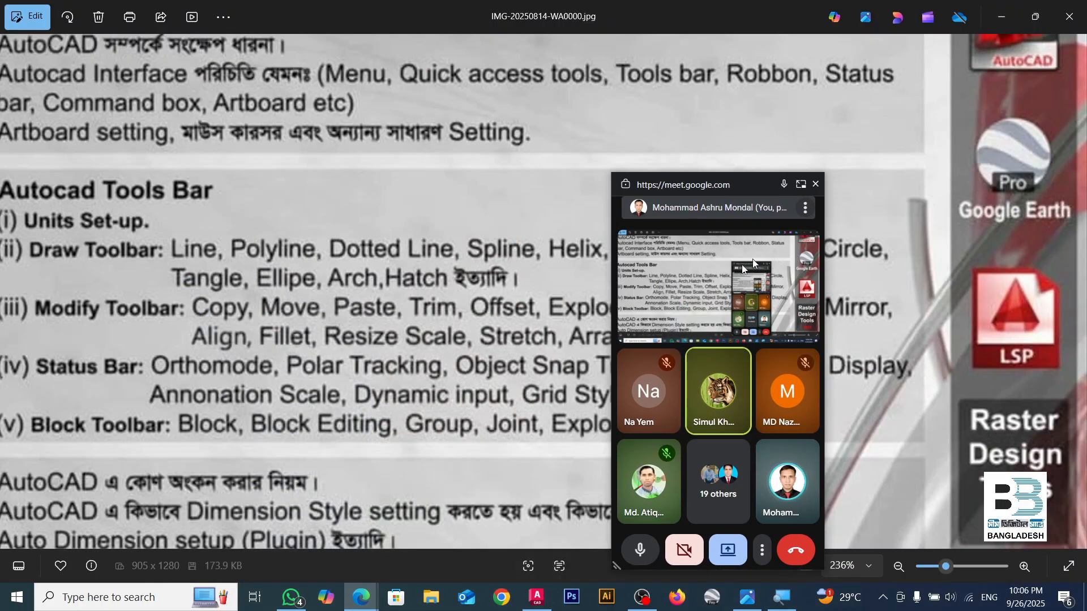
- Return to AutoCAD and move the floating Meet window clear of the red polyline's working area
click(537, 597)
drag(737, 178, 751, 151)
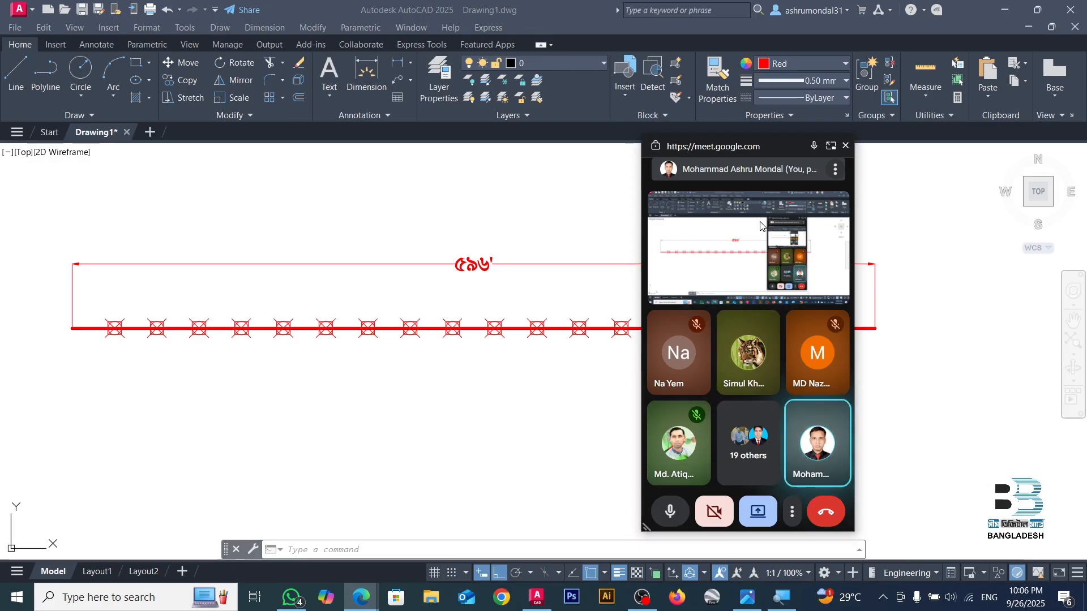
mouse_move(757, 150)
mouse_down()
mouse_move(318, 184)
mouse_move(135, 166)
mouse_up()
- Draw a horizontal red polyline below the dimensioned polyline, roughly as long as it
scroll(790, 221, down, 2)
scroll(677, 262, down, 5)
scroll(727, 286, up, 3)
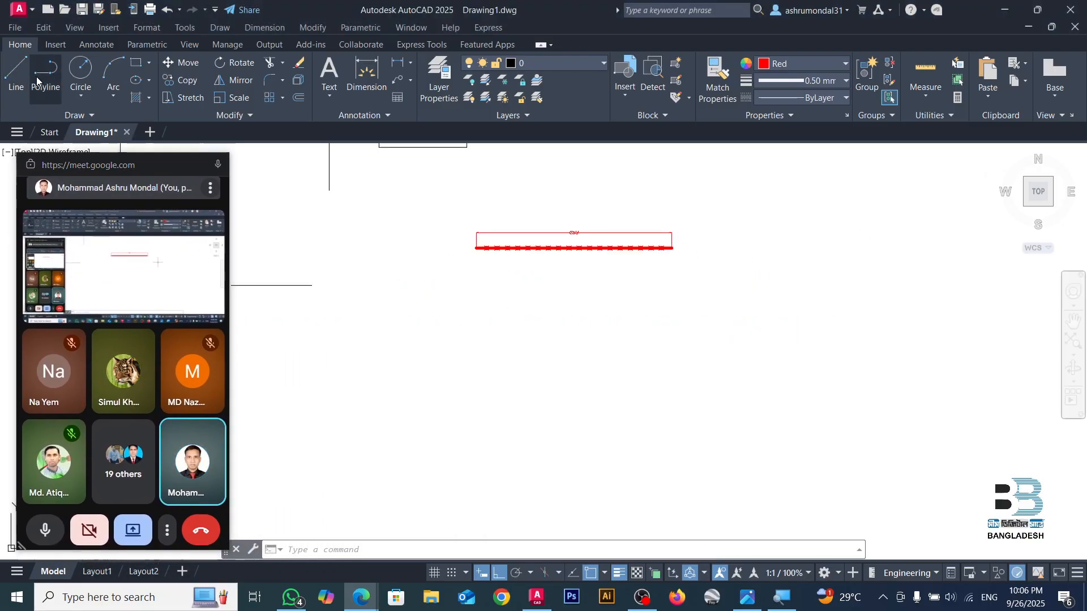
click(483, 335)
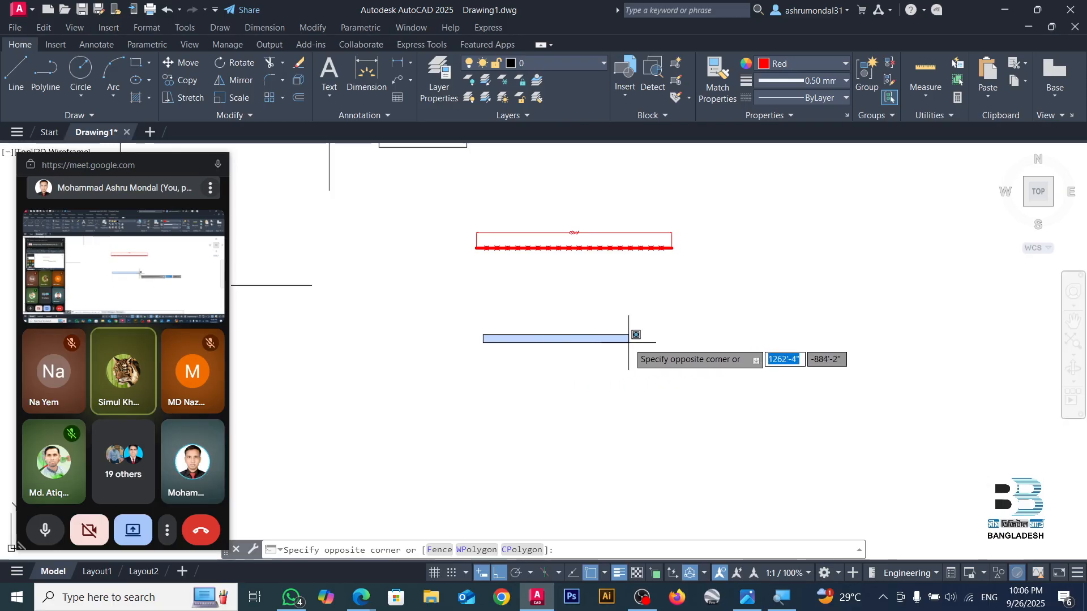
key(Escape)
click(45, 71)
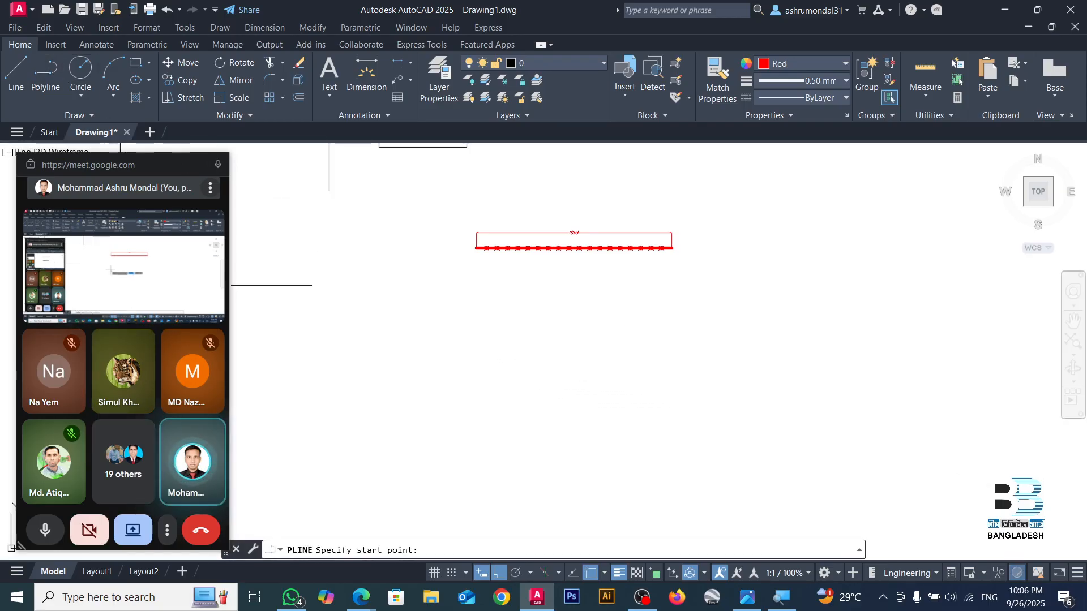
click(473, 323)
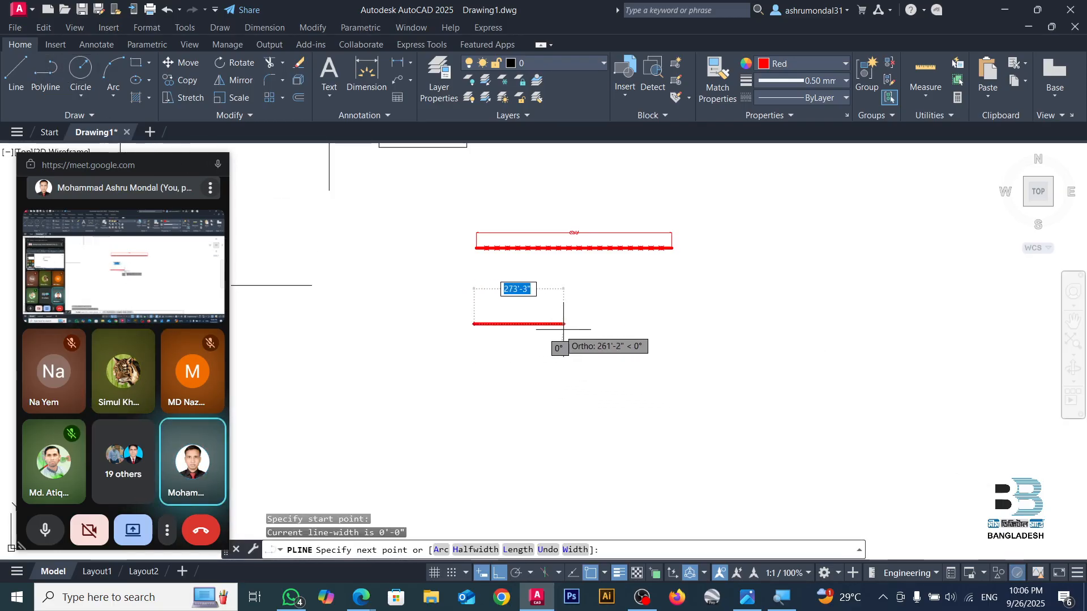
click(682, 324)
key(Return)
- Draw a vertical polyline a short distance beyond the right end of the new horizontal polyline
click(45, 71)
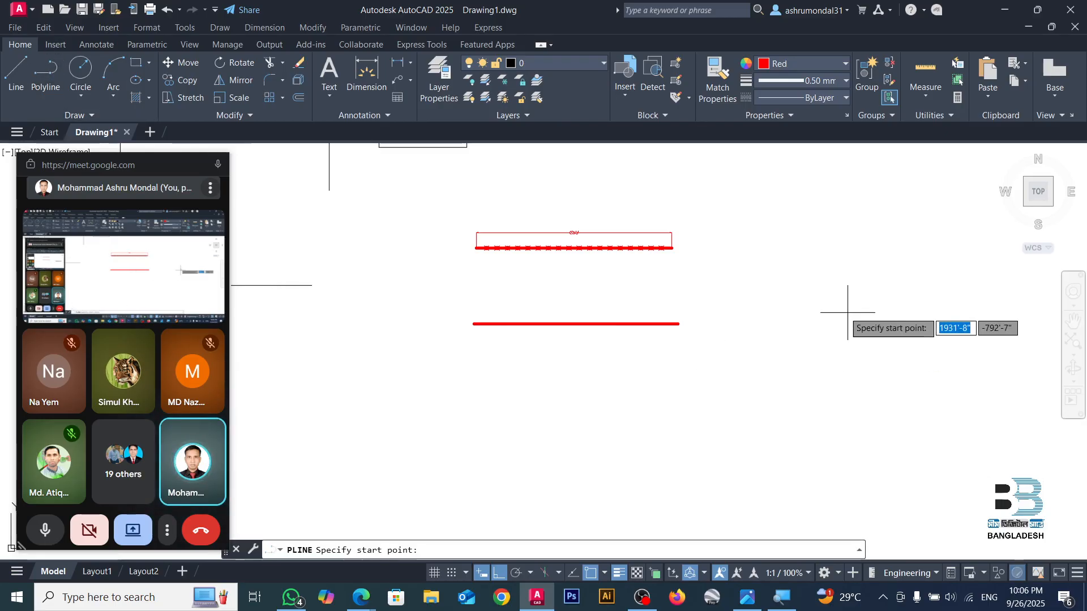
click(725, 260)
click(714, 361)
key(Escape)
- Move the floating Meet window out of the drawing area so both new polylines are uncovered
scroll(679, 323, up, 3)
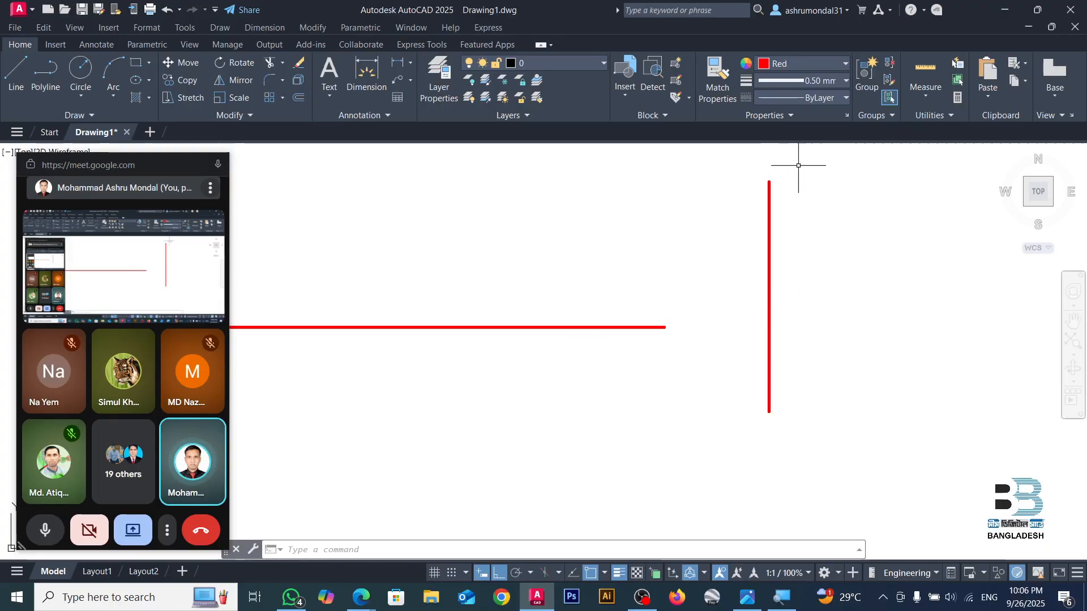
drag(152, 165, 979, 610)
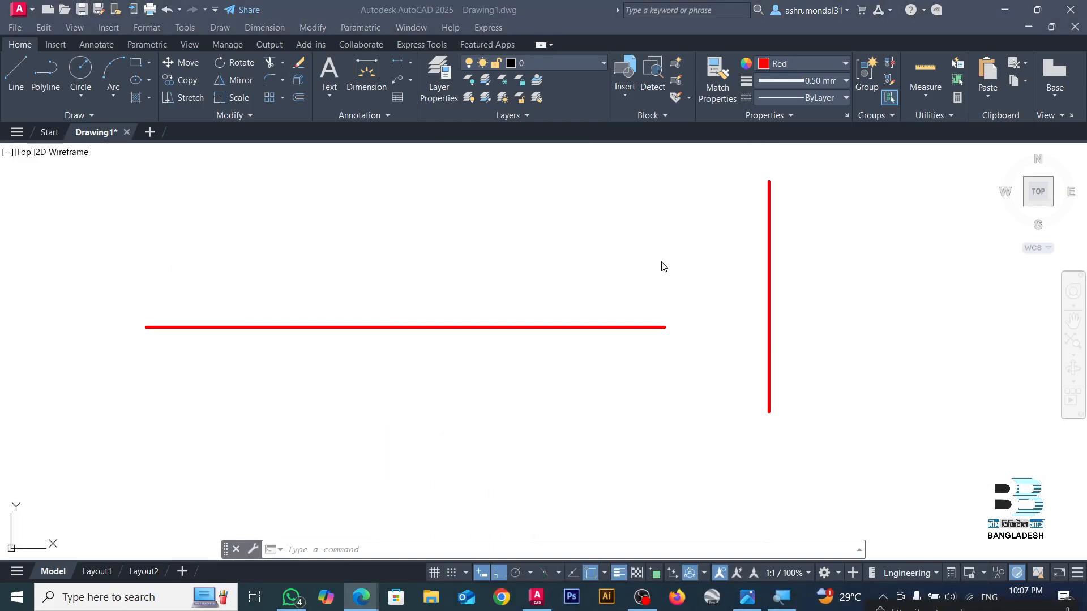
click(761, 211)
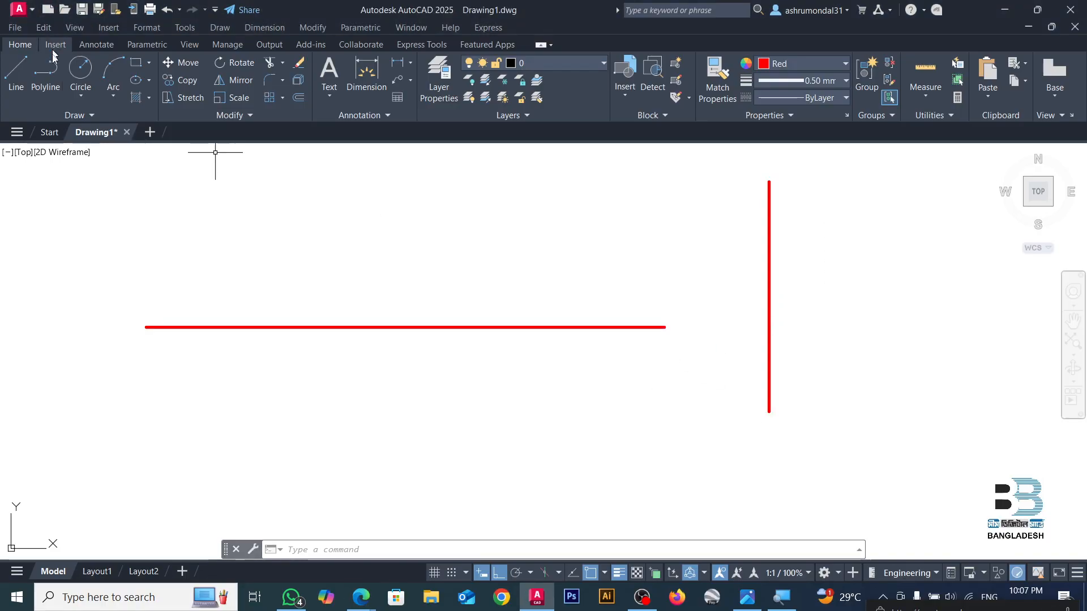
- Draw a polyline from the right end of the horizontal polyline to just past the vertical polyline
click(45, 72)
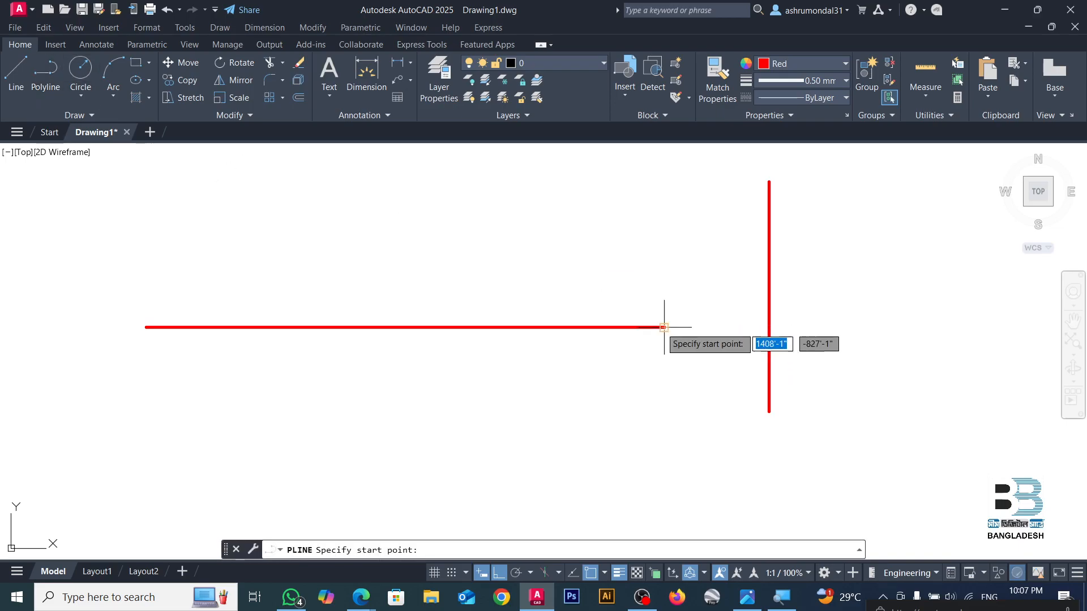
click(667, 327)
click(803, 340)
key(Escape)
- Trim off the part of the connecting polyline that overhangs beyond the vertical polyline
key(Escape)
text(trim)
key(Return)
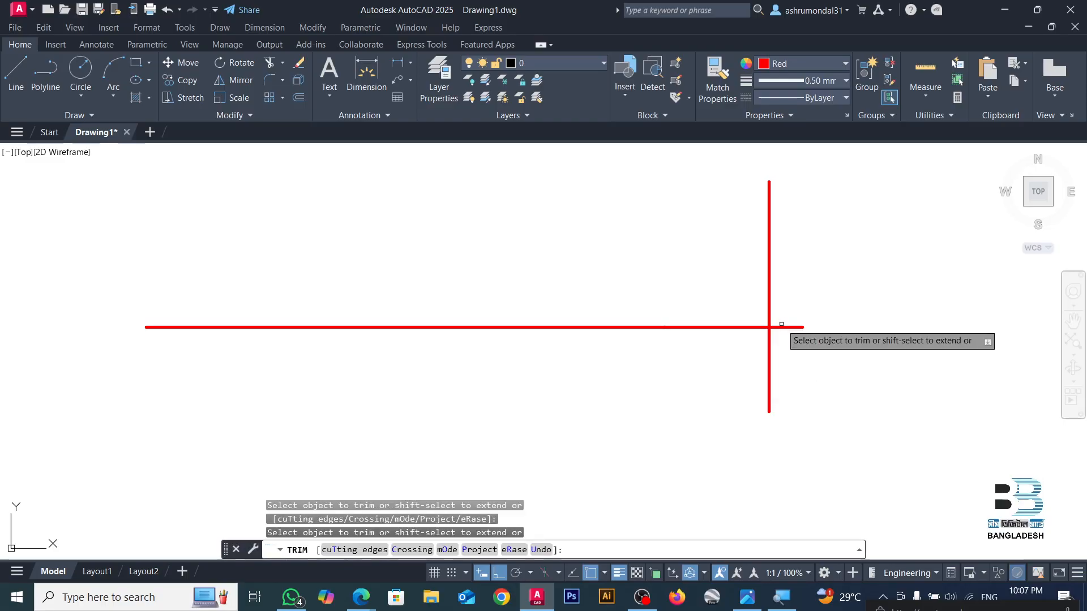
click(781, 327)
key(Escape)
- Delete the connecting segment between the horizontal and vertical polylines
click(735, 315)
click(703, 356)
click(601, 300)
click(566, 371)
key(Escape)
click(730, 308)
click(691, 371)
key(Delete)
click(799, 296)
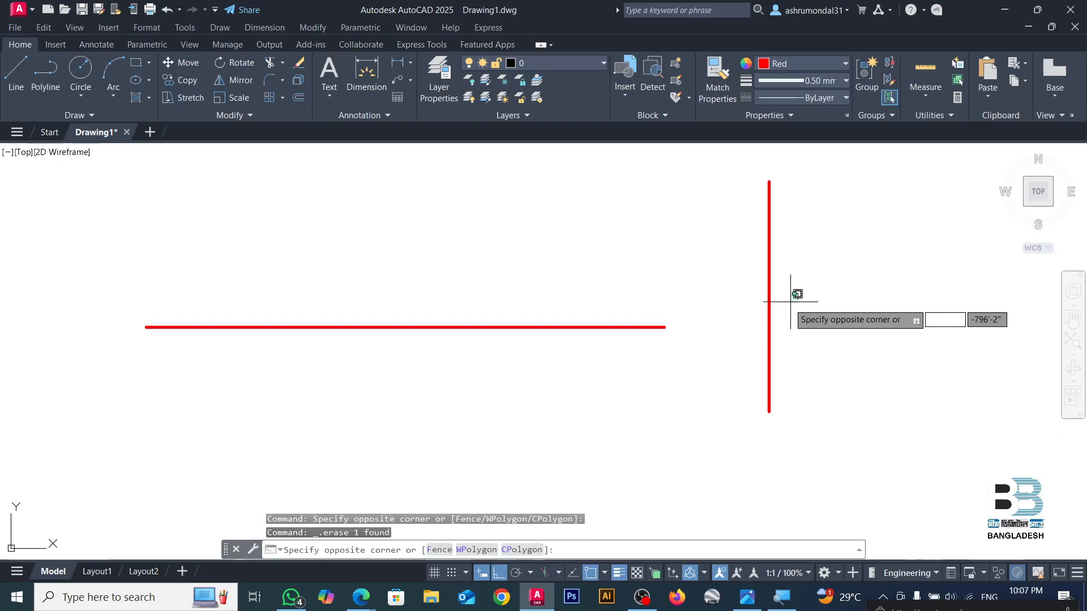
click(749, 356)
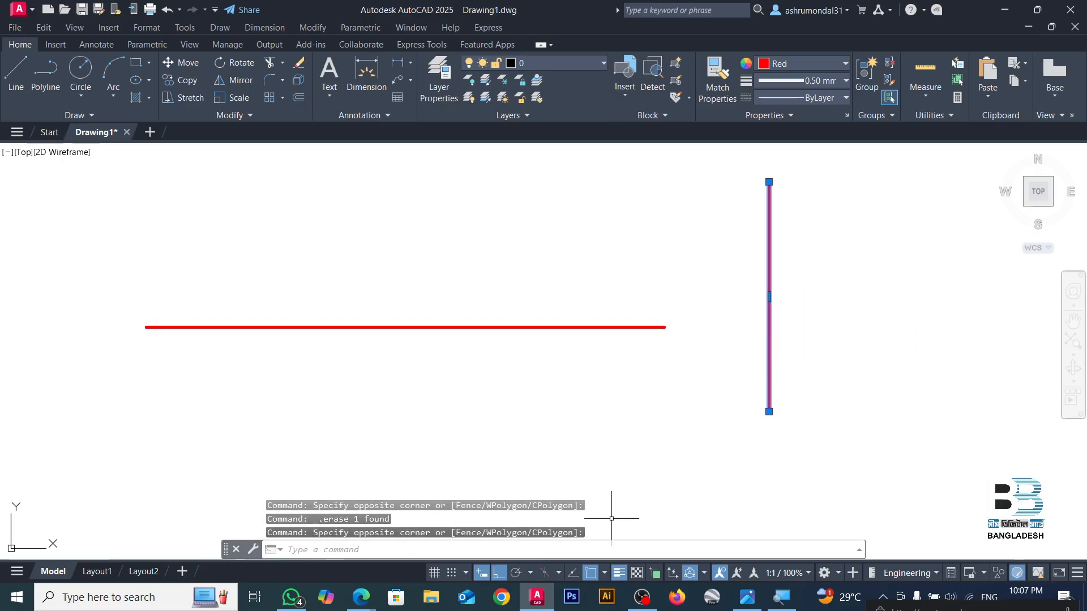
click(554, 549)
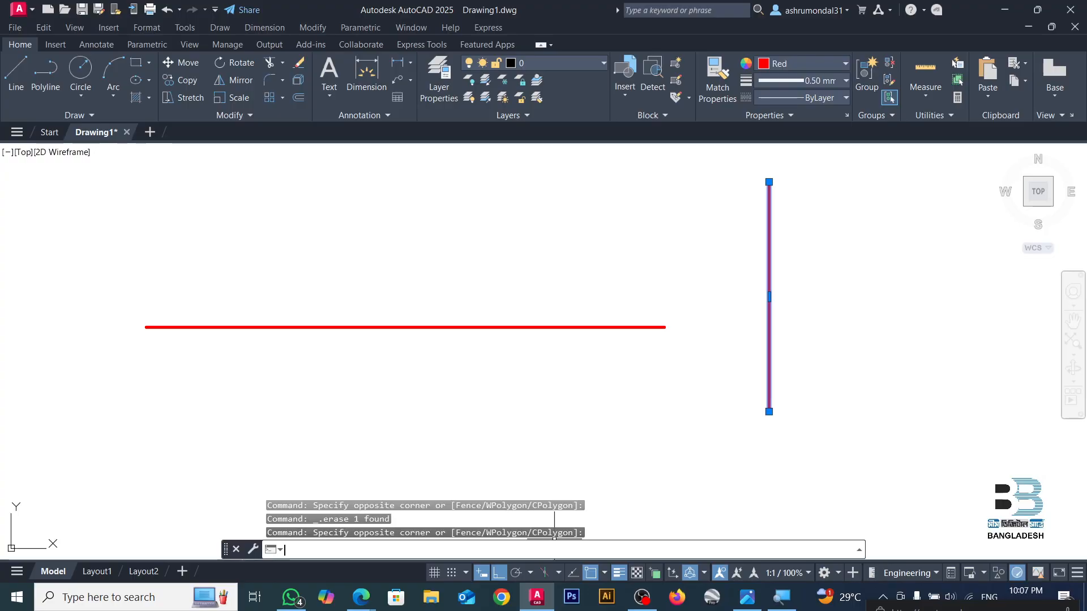
text(EXt)
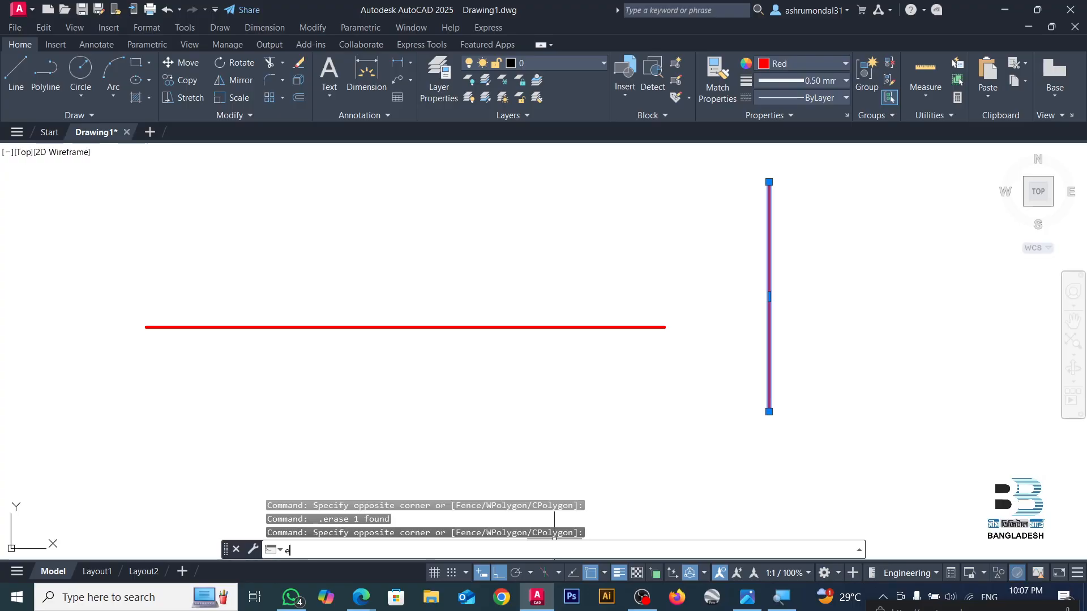
text(ent)
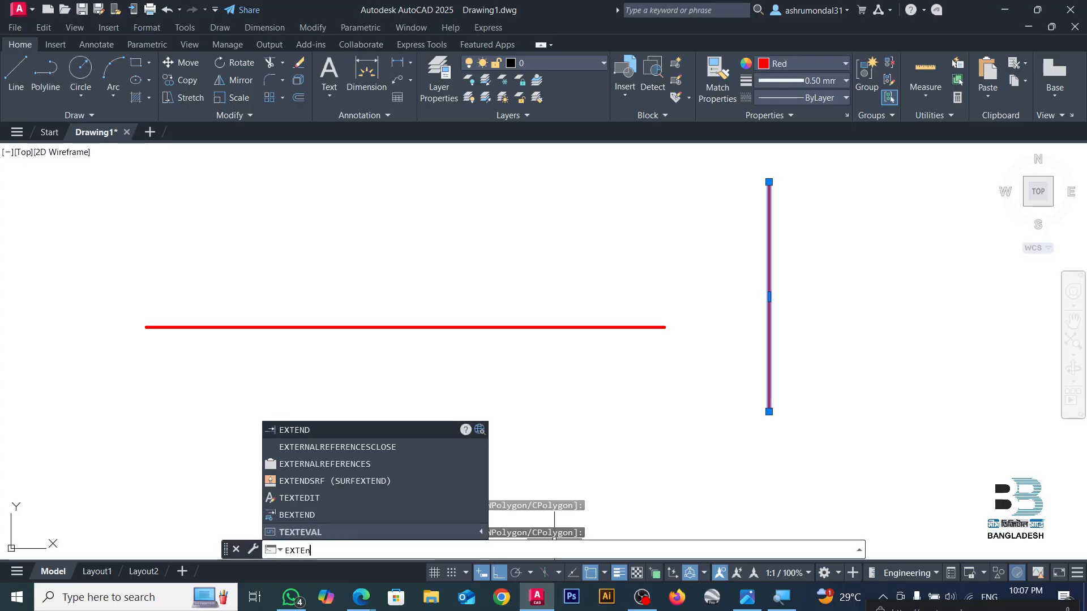
key(Return)
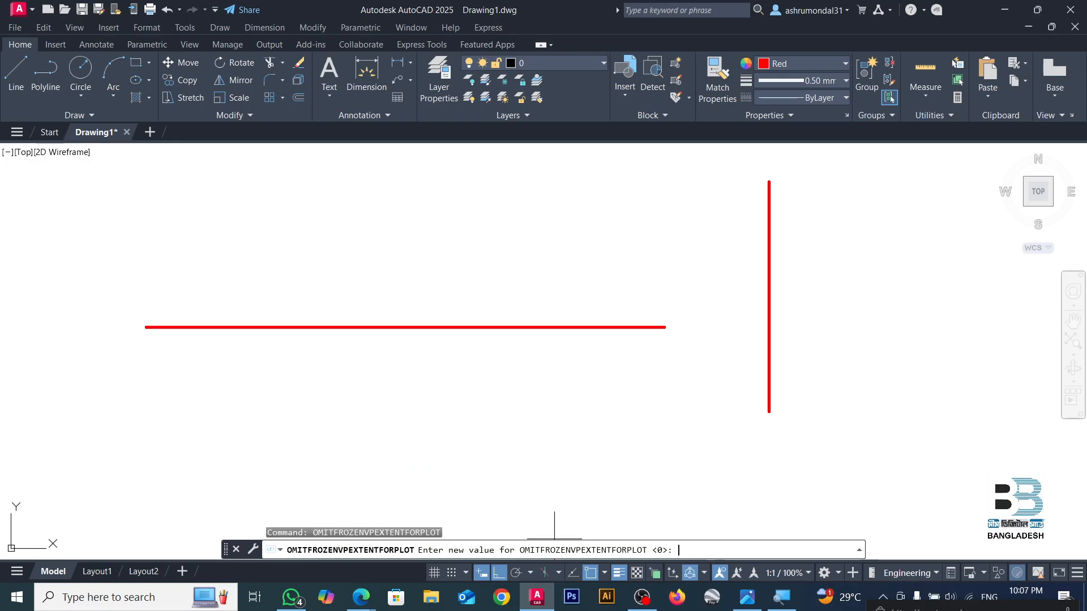
key(Escape)
key(Escape)
key(Escape)
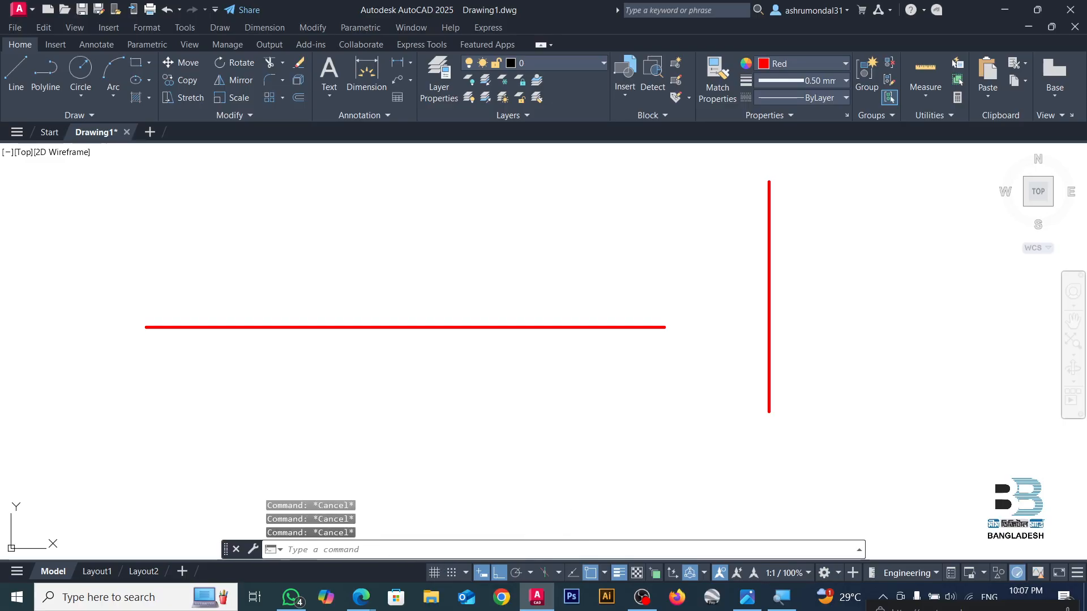
- Extend the horizontal polyline to the vertical polyline, using the vertical one as the boundary edge
click(827, 161)
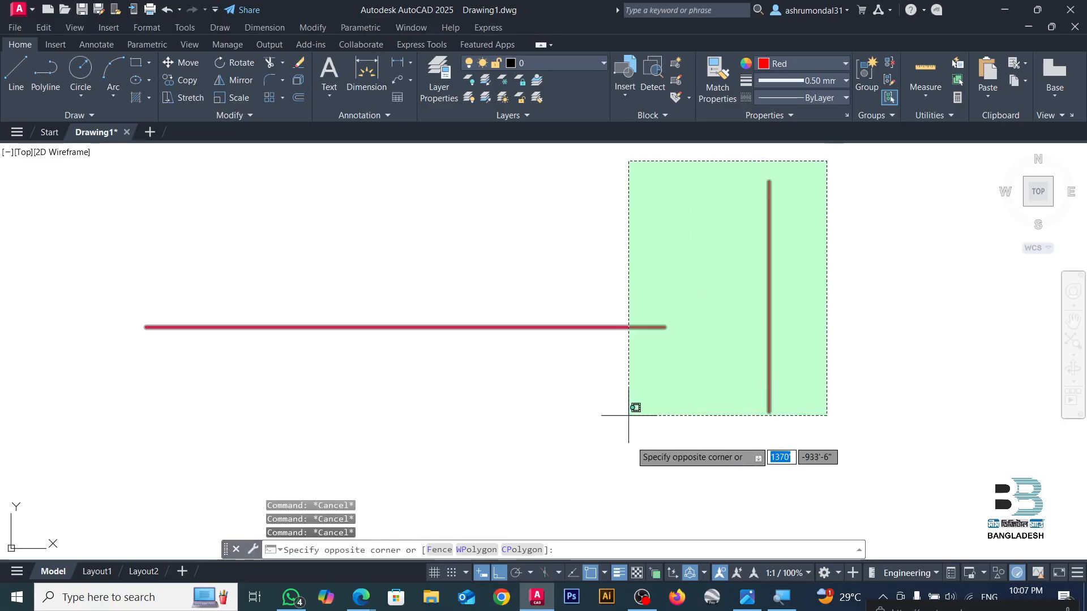
click(733, 447)
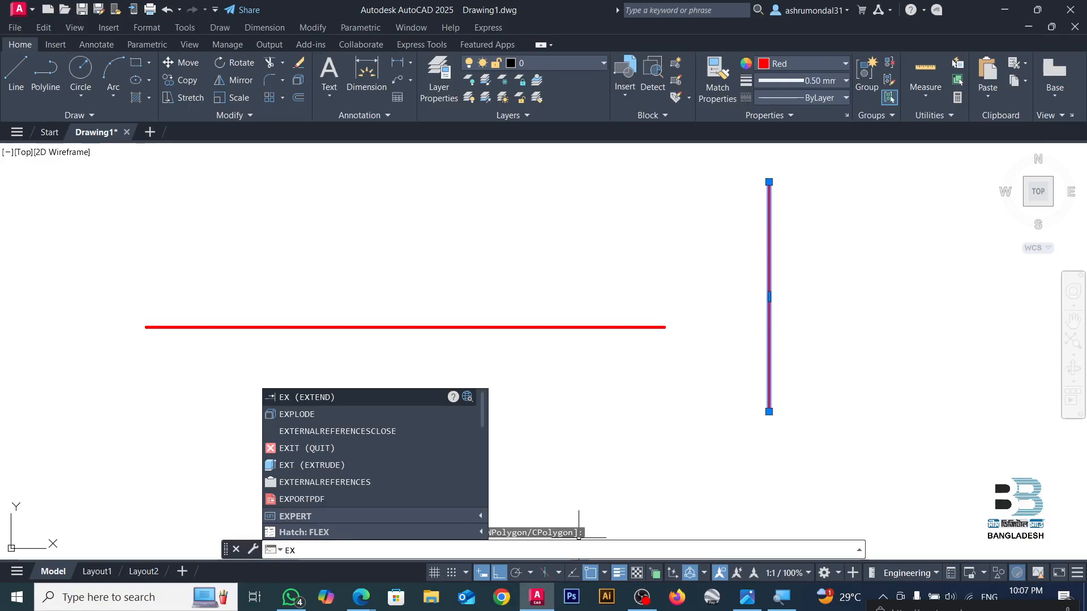
key(Return)
key(super)
key(super)
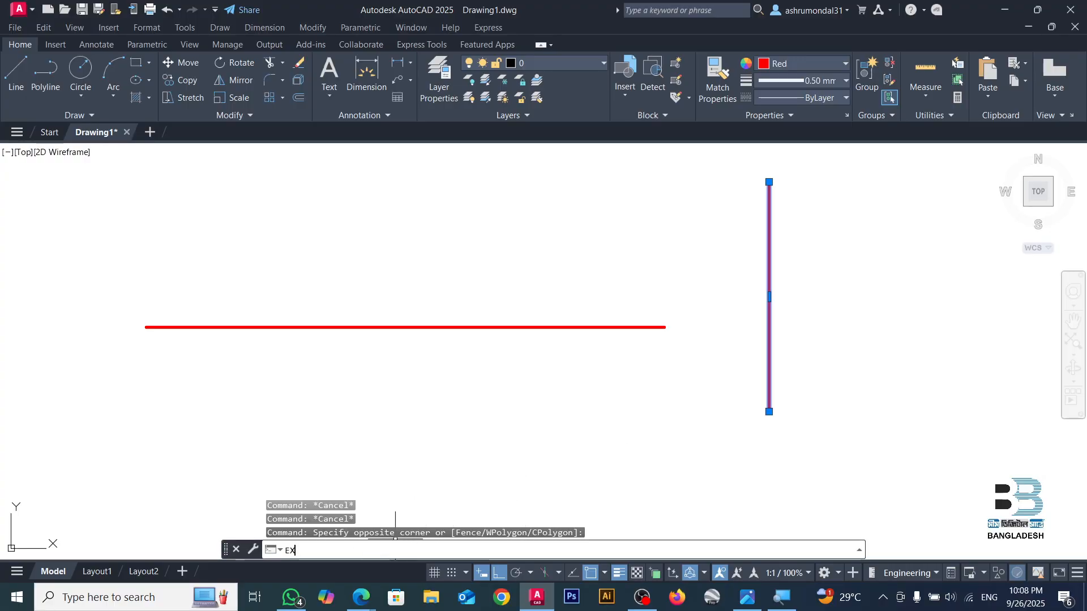
text(EX)
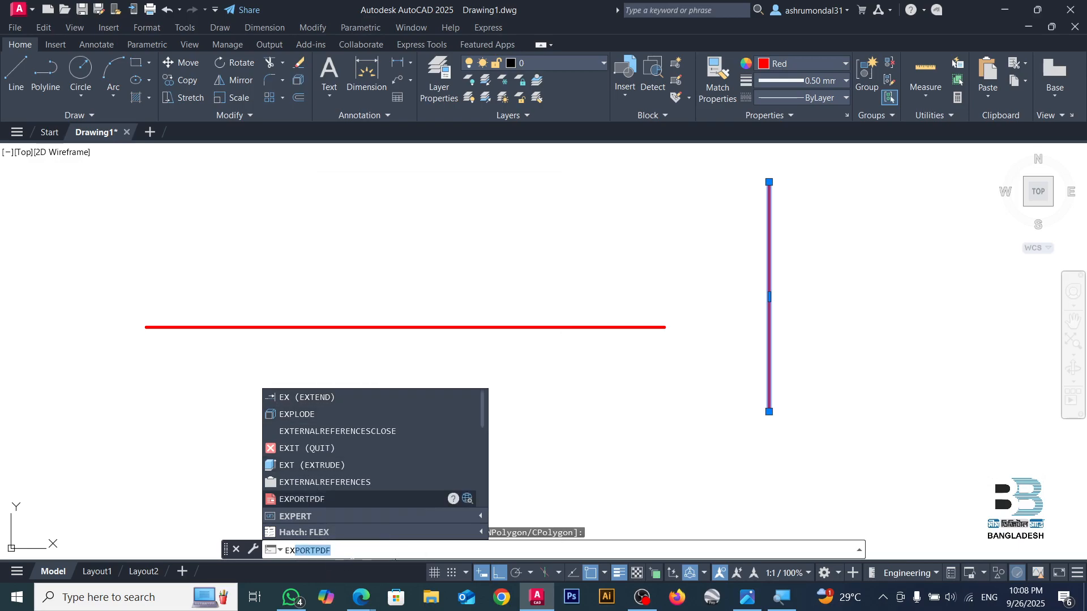
key(BackSpace)
key(BackSpace)
key(BackSpace)
key(BackSpace)
key(BackSpace)
key(BackSpace)
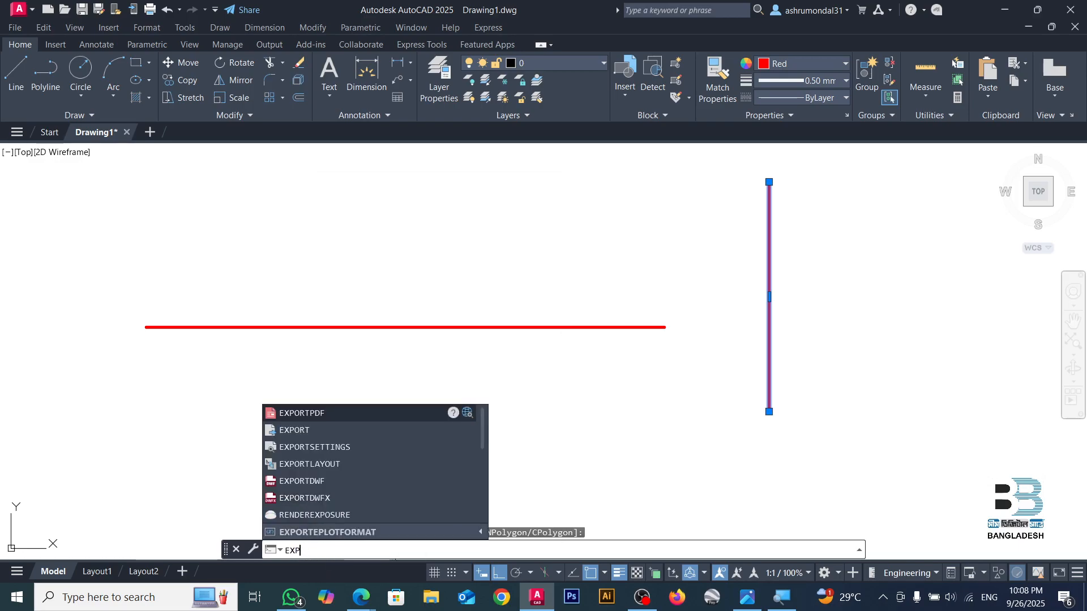
key(Return)
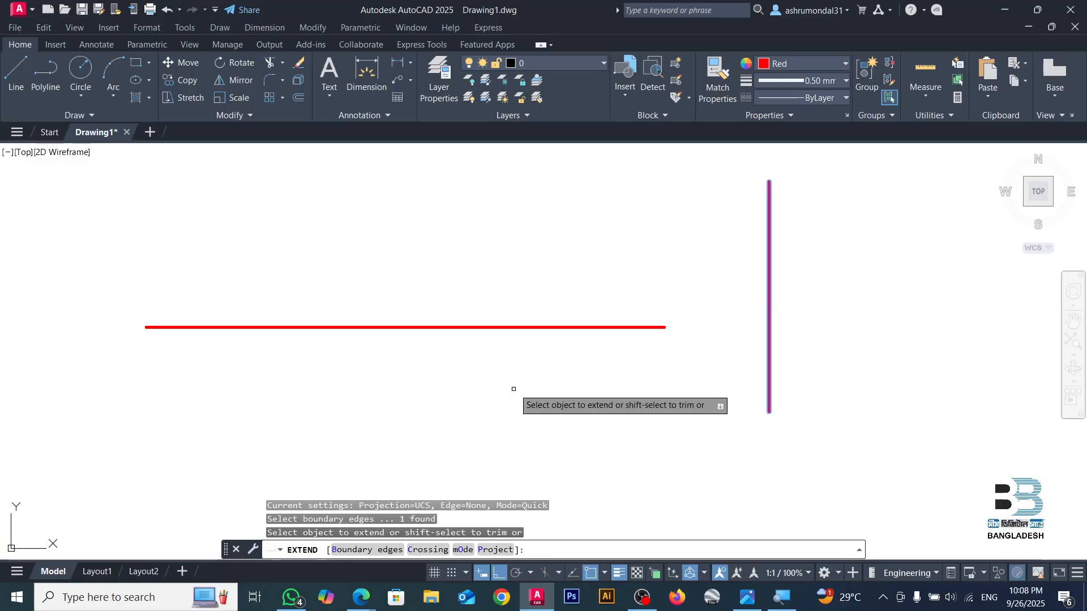
click(634, 326)
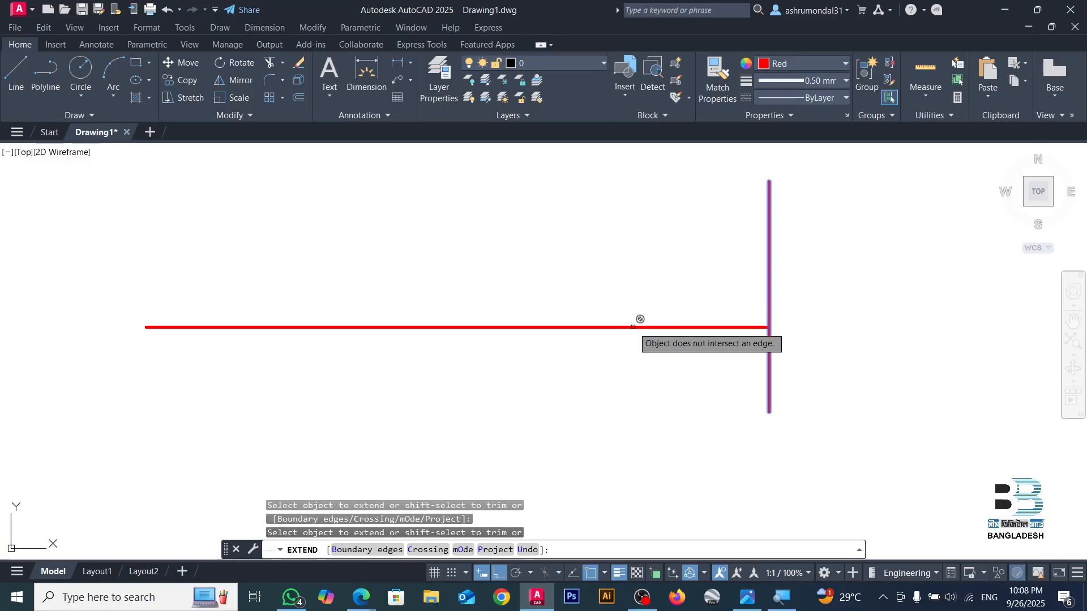
key(Escape)
- Select the extended horizontal polyline to check where it ends on the vertical polyline, and clear the selection
scroll(626, 326, down, 1)
scroll(702, 327, up, 1)
click(665, 316)
click(631, 357)
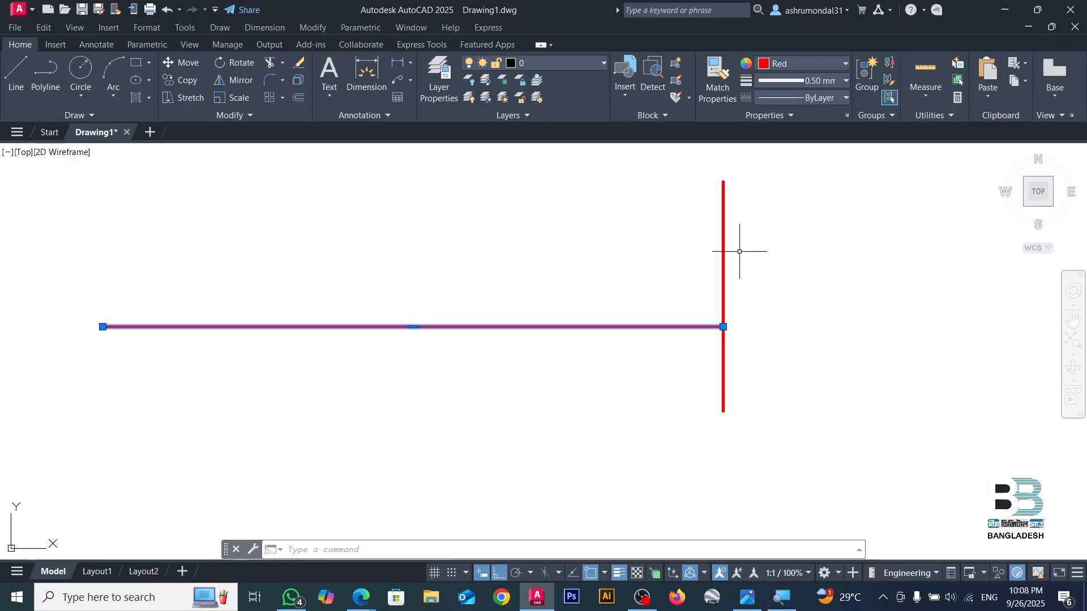
key(Escape)
key(Escape)
key(Escape)
- Undo the extension of the horizontal polyline
middle_drag(798, 193, 713, 248)
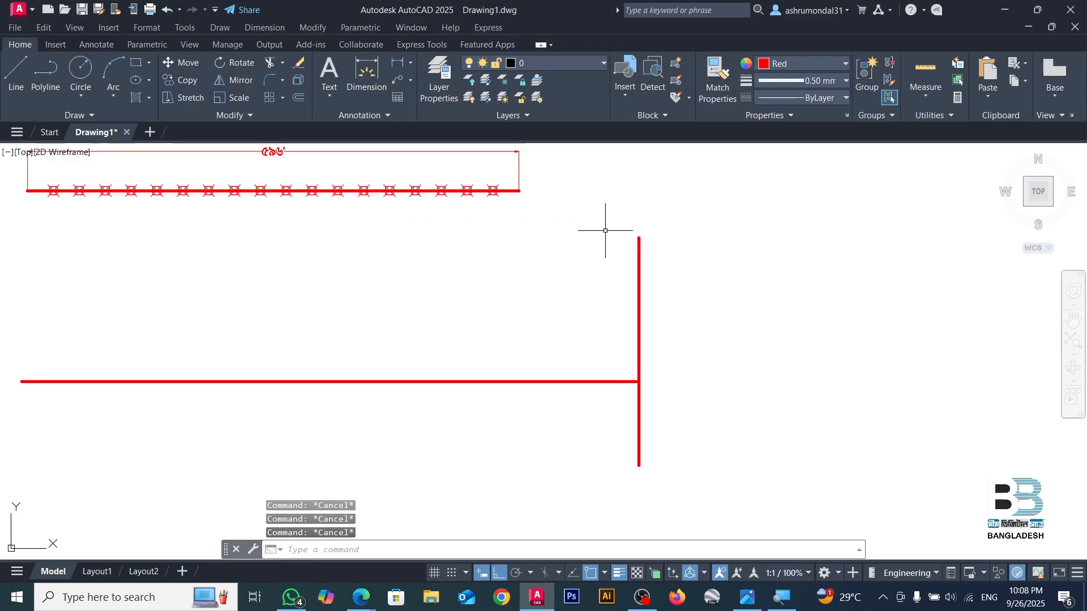
key(ctrl+z)
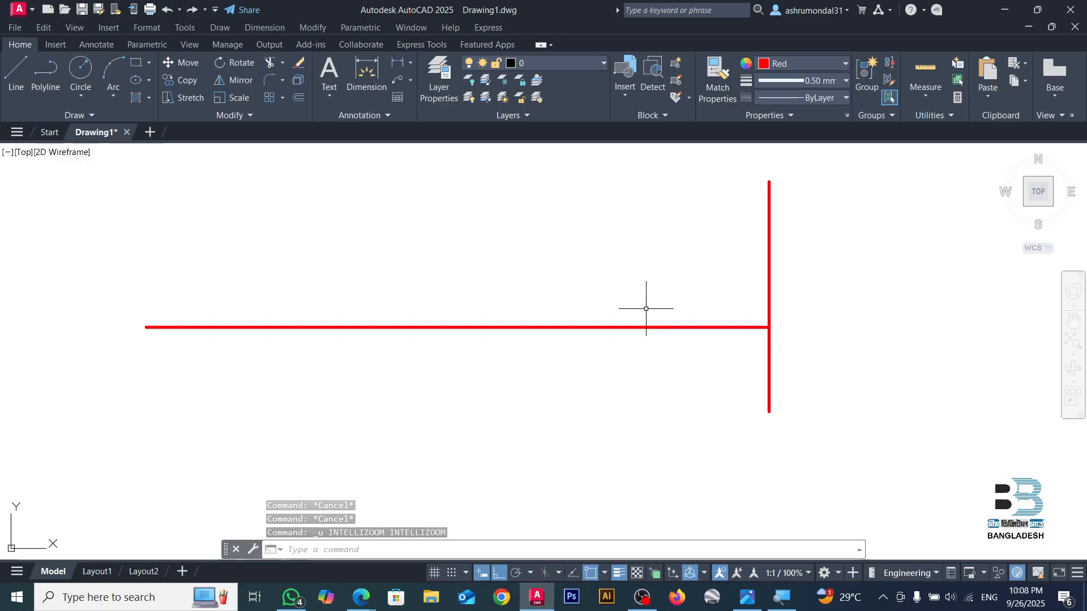
key(ctrl+z)
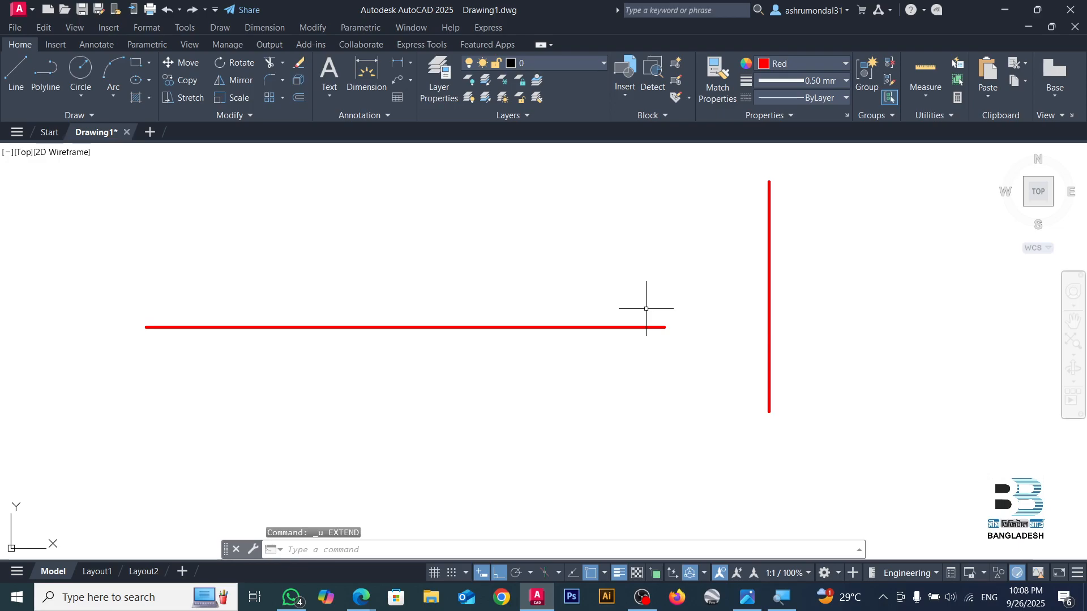
- Select the vertical polyline as the boundary edge and use Extend to lengthen the horizontal polyline up to it
scroll(644, 295, down, 2)
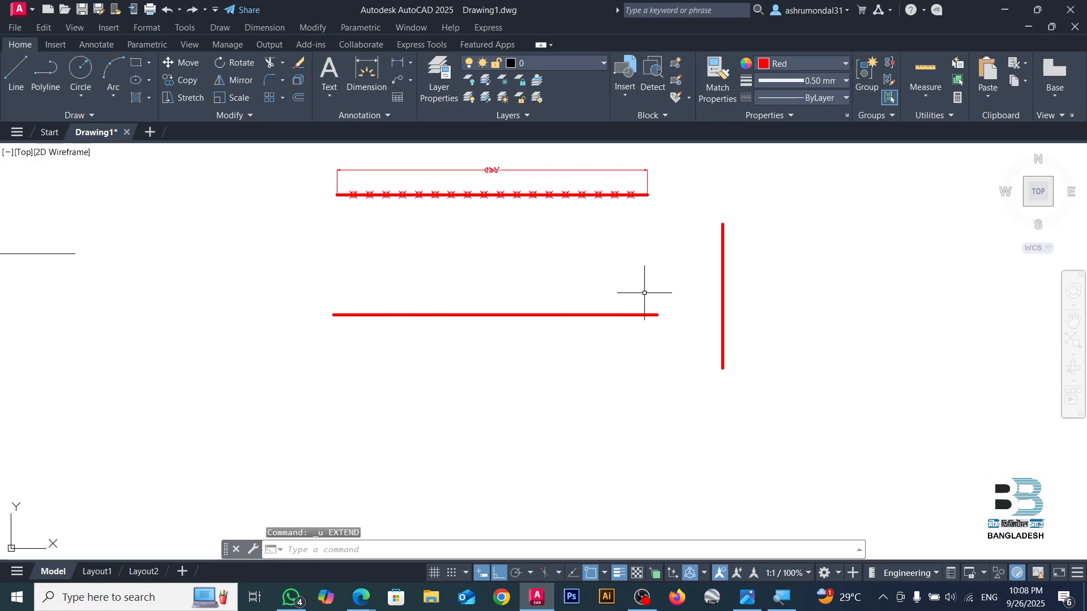
click(710, 199)
click(761, 387)
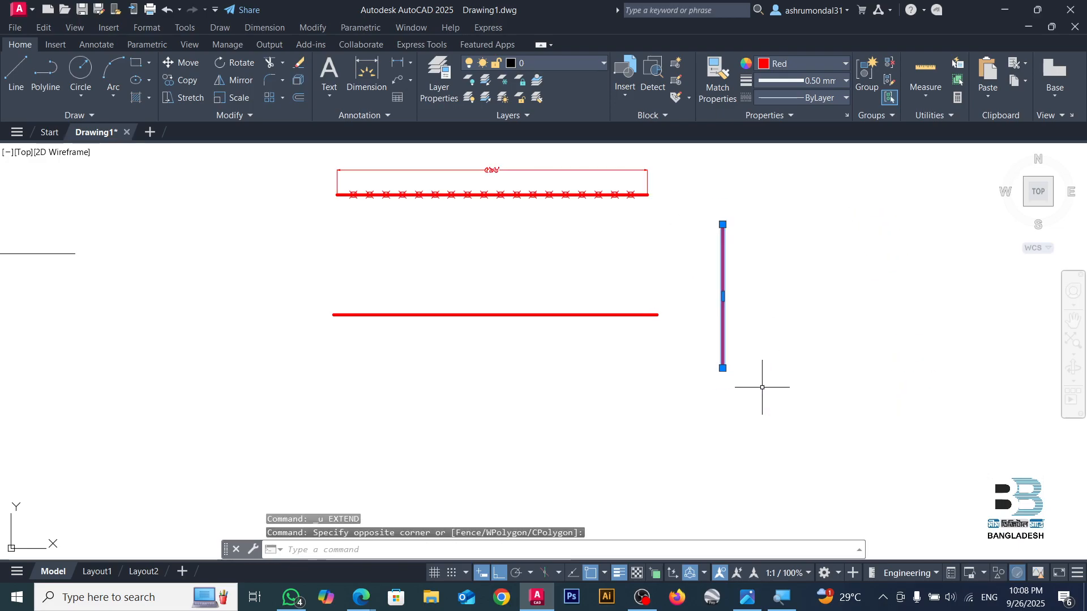
click(530, 535)
text(ex)
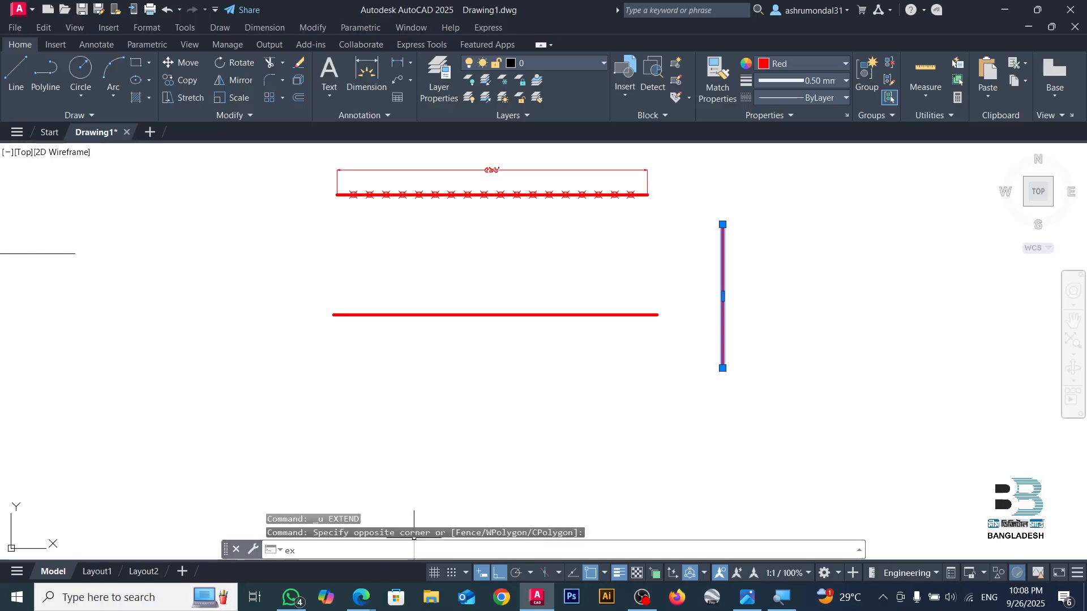
key(Return)
click(645, 315)
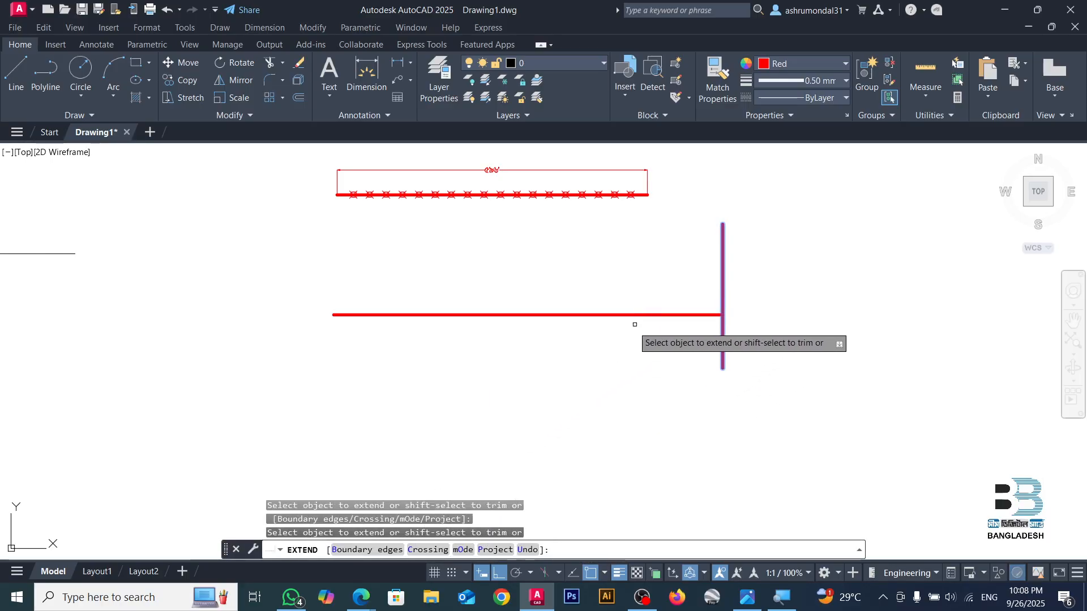
key(Escape)
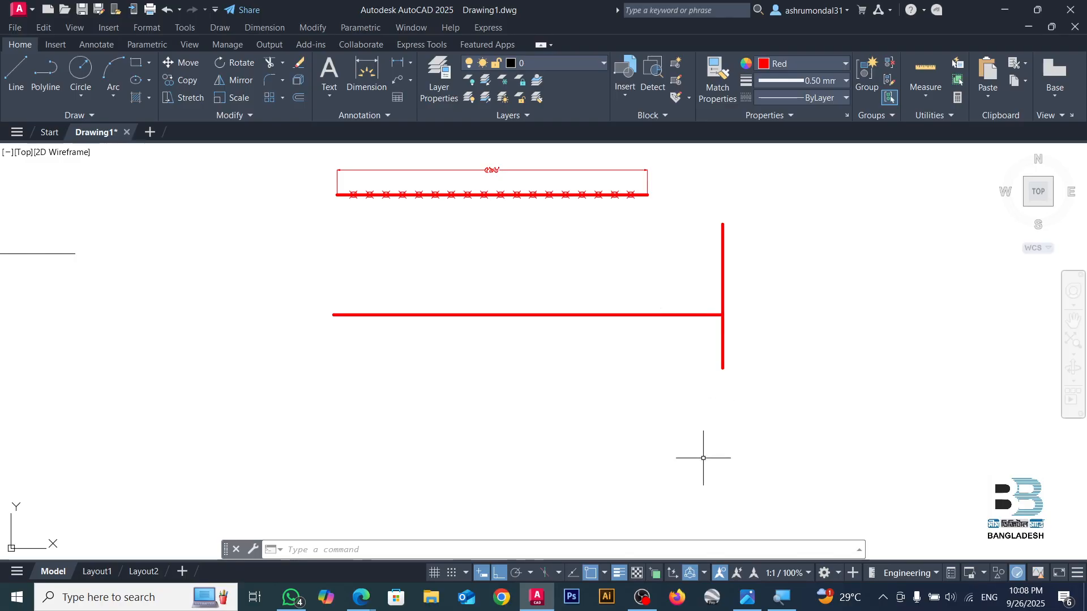
- Switch to the course outline image to check the AutoCAD toolbar topics, and return to AutoCAD
click(747, 600)
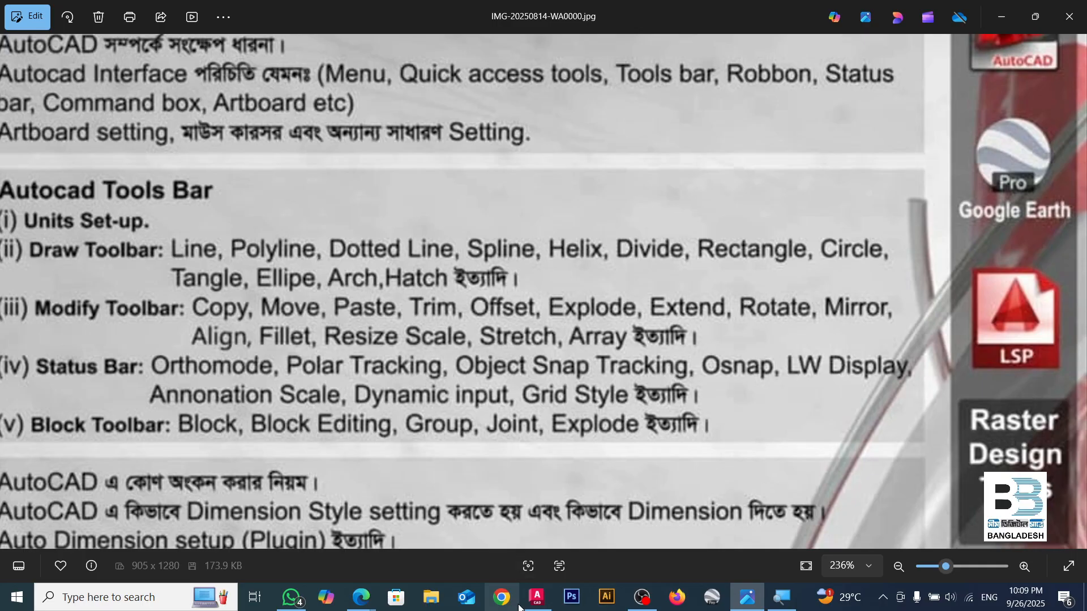
click(536, 597)
key(Escape)
key(Escape)
key(Escape)
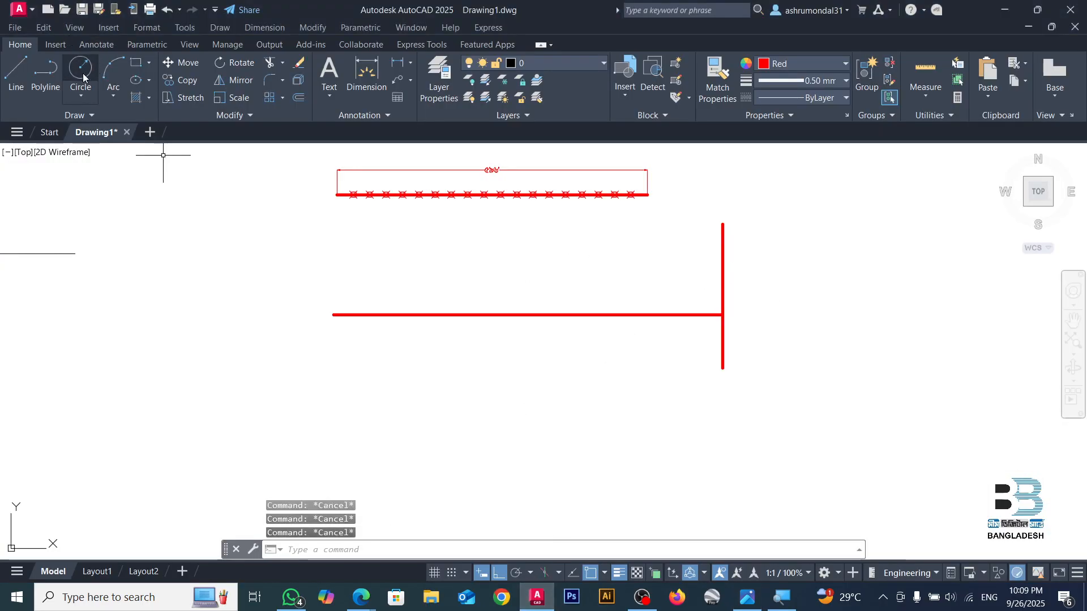
- Draw a horizontal red polyline in the empty area to the right of the existing red geometry
click(56, 74)
scroll(447, 315, down, 8)
scroll(571, 322, up, 6)
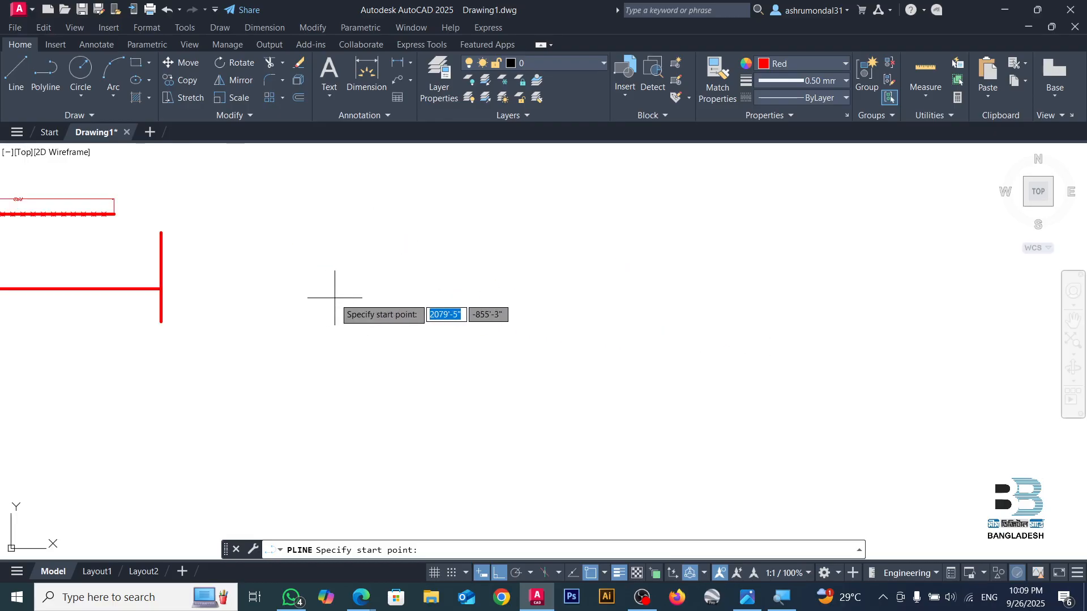
click(295, 287)
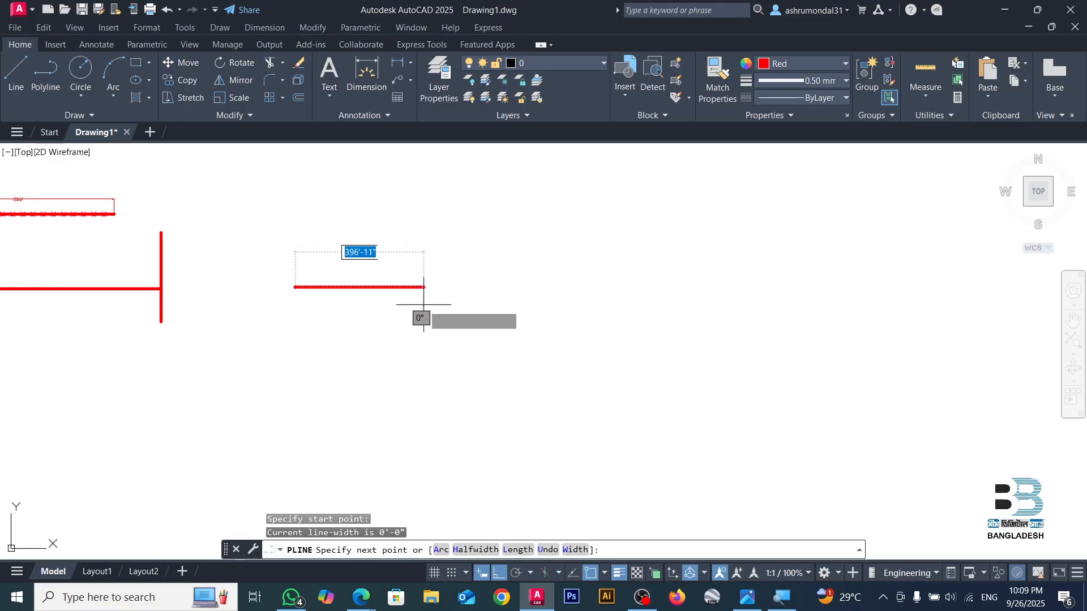
click(508, 288)
key(Return)
- Erase the old red polylines together with the divided line, its points and its dimension
scroll(504, 288, down, 3)
scroll(367, 285, up, 4)
click(417, 189)
click(75, 327)
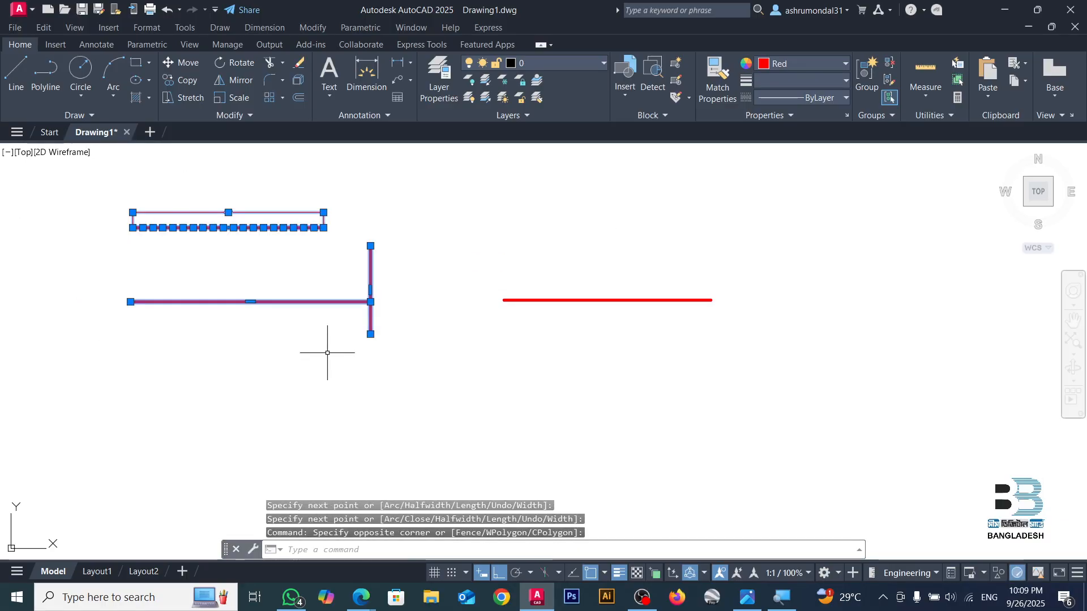
key(Delete)
scroll(605, 298, up, 2)
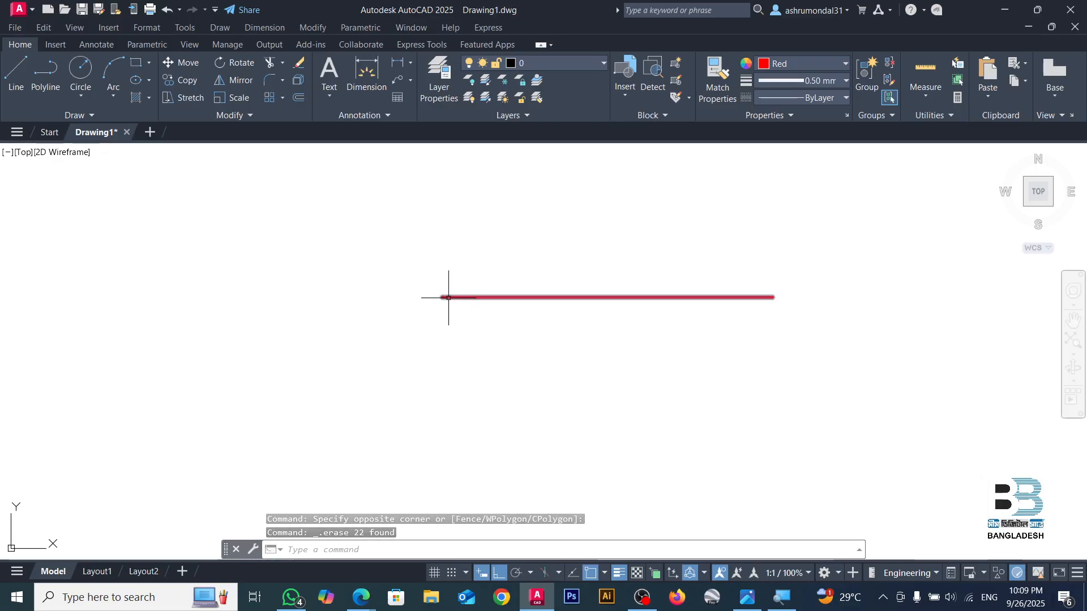
- Draw a polyline with Ortho off from the horizontal polyline's left endpoint, sloping down to the right
text(pl)
key(Return)
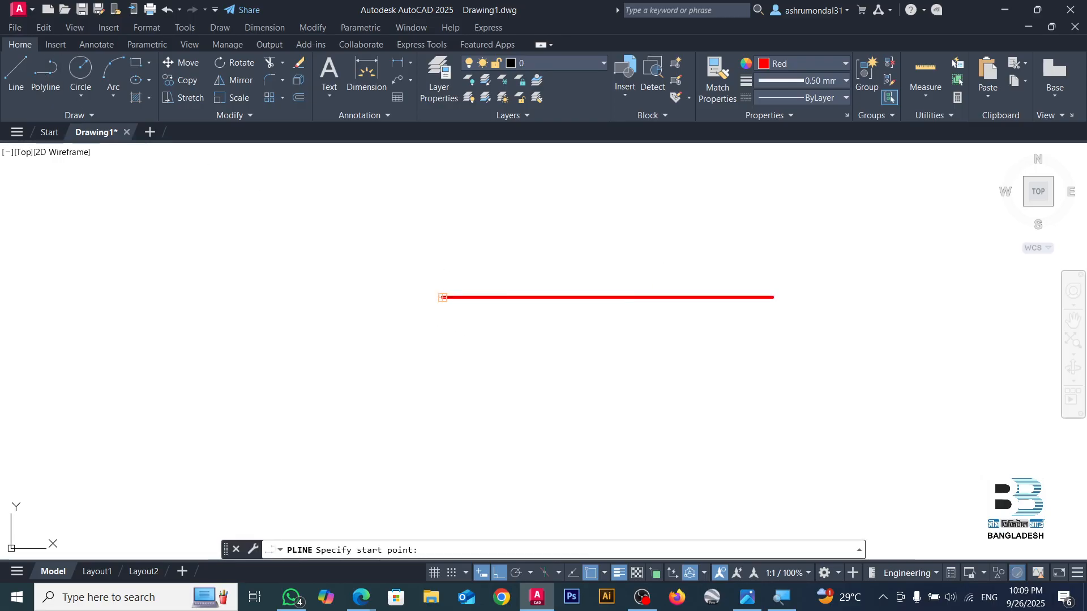
click(442, 297)
click(498, 573)
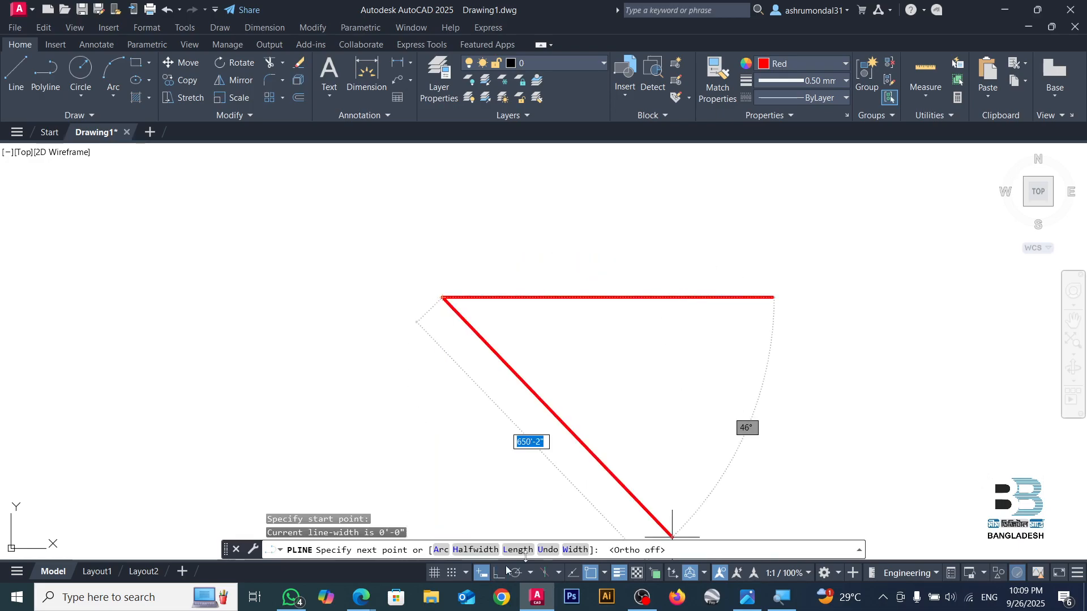
click(787, 403)
key(Return)
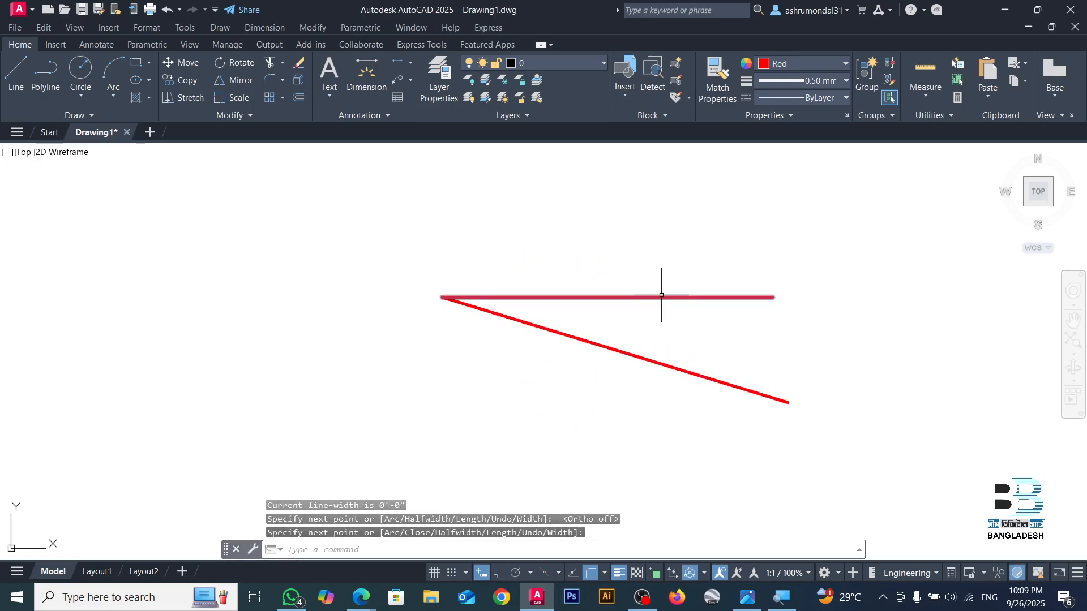
- Delete the sloping polyline below the horizontal one
click(720, 355)
click(671, 427)
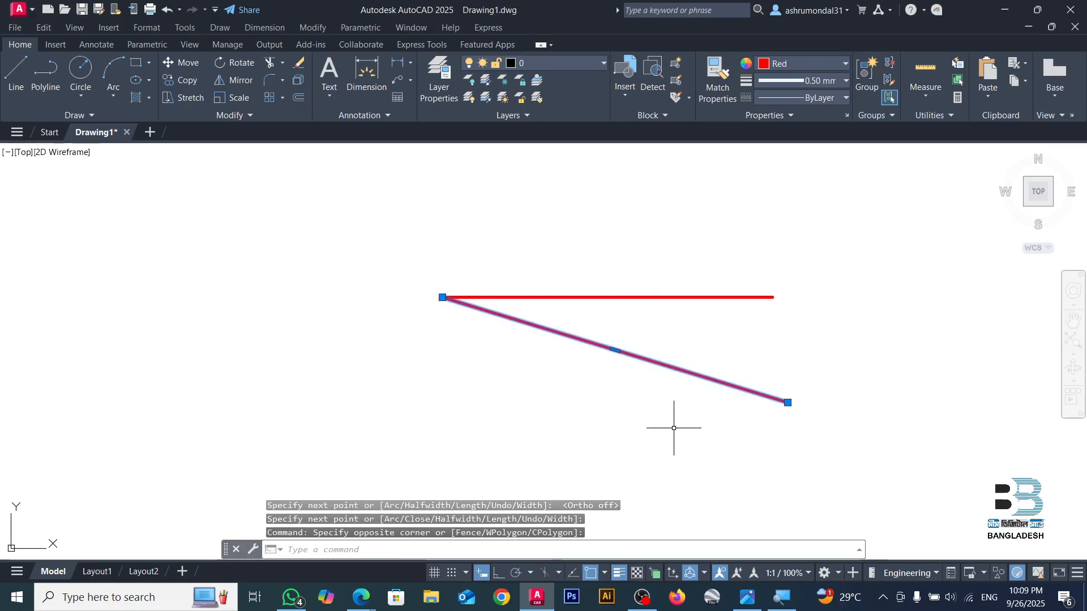
key(Delete)
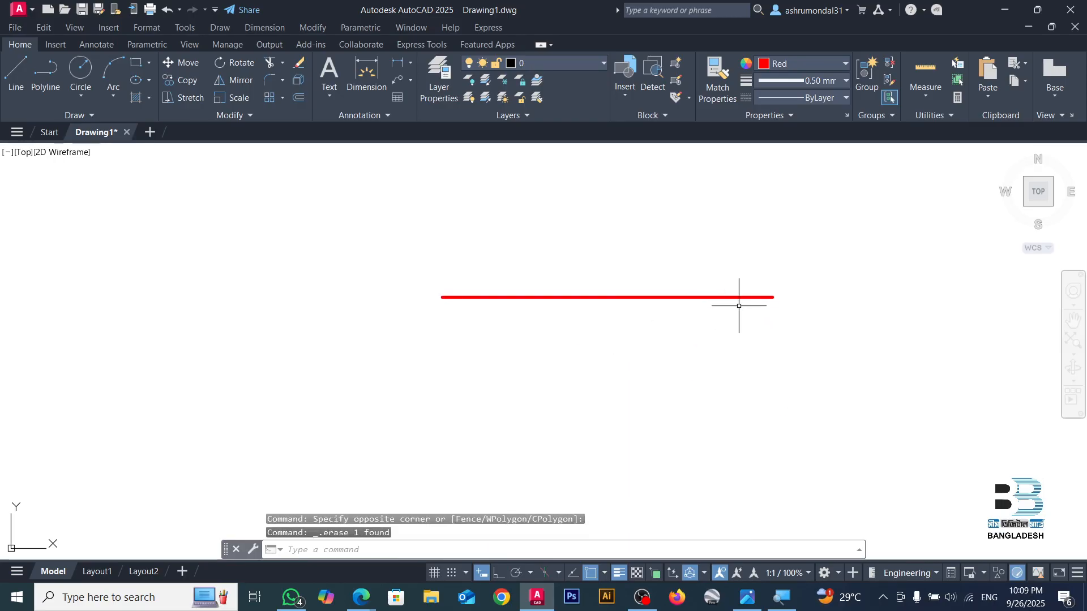
- Rotate the horizontal polyline freely about its left endpoint to slope down to the right, and undo the rotation
click(843, 264)
click(413, 374)
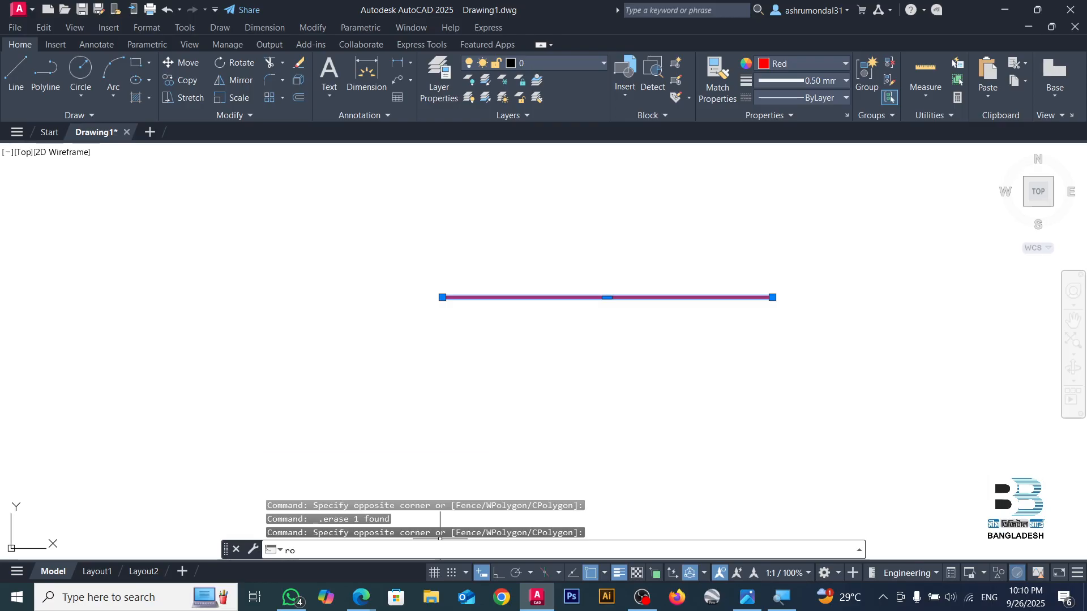
text(tat)
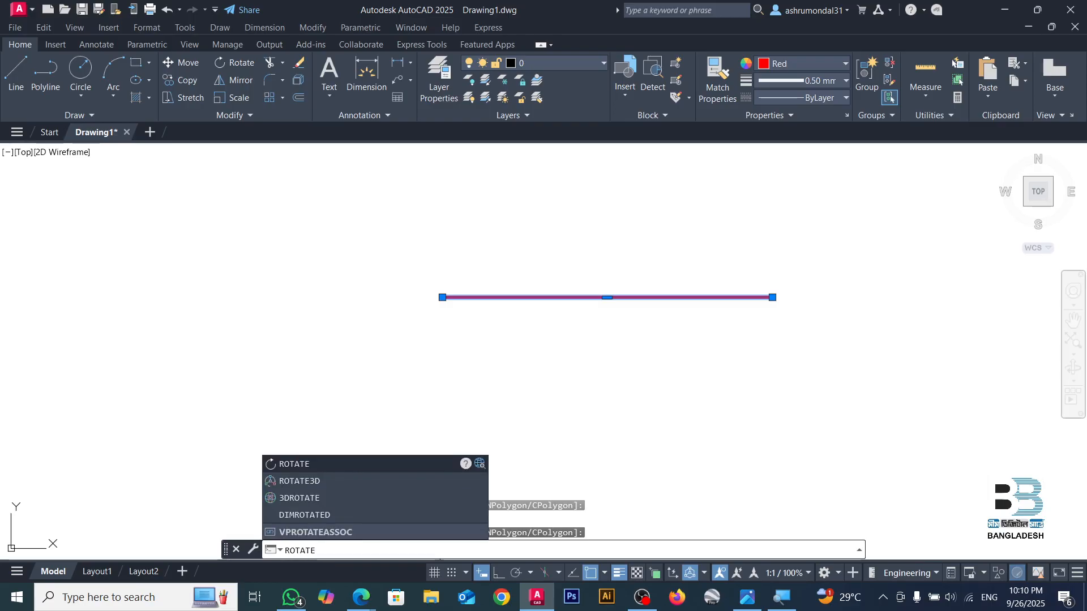
text(E)
key(Return)
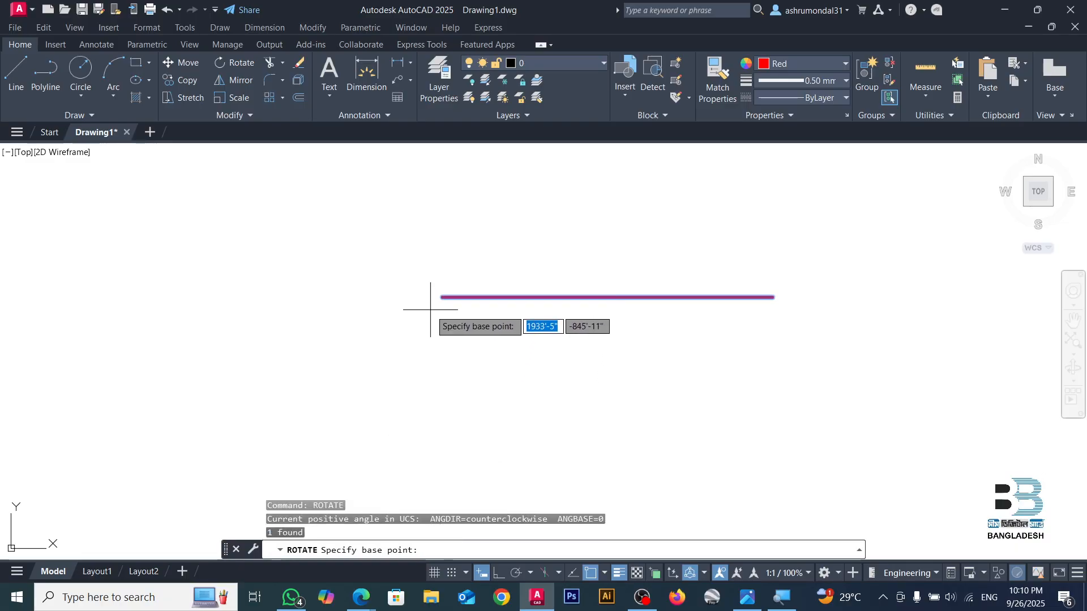
click(442, 297)
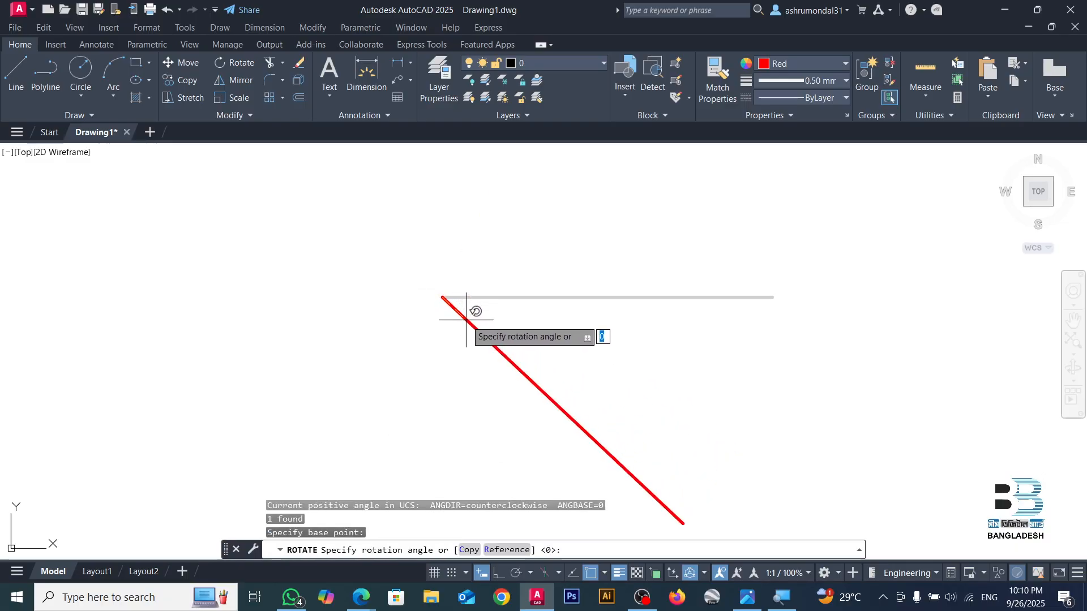
click(604, 334)
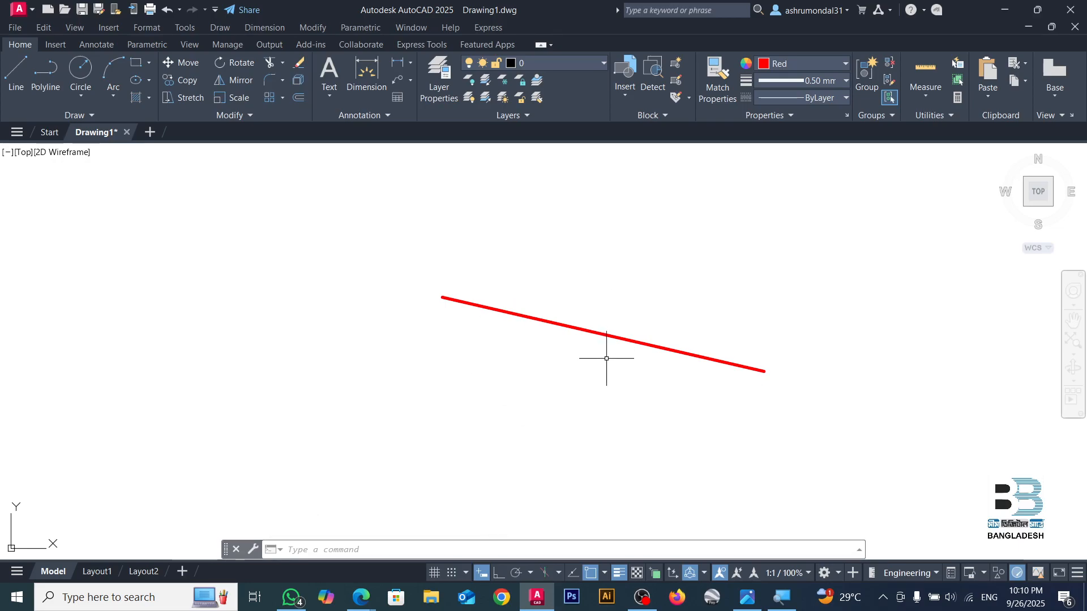
key(ctrl+z)
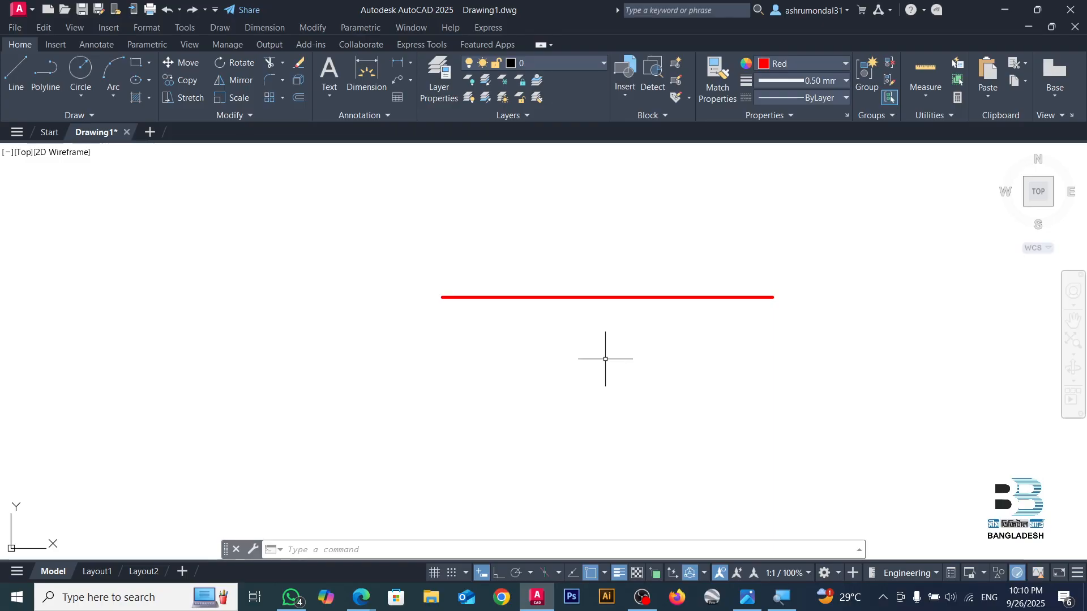
- Rotate the horizontal polyline freely about its right endpoint so its other end swings upward, and undo the rotation
click(375, 213)
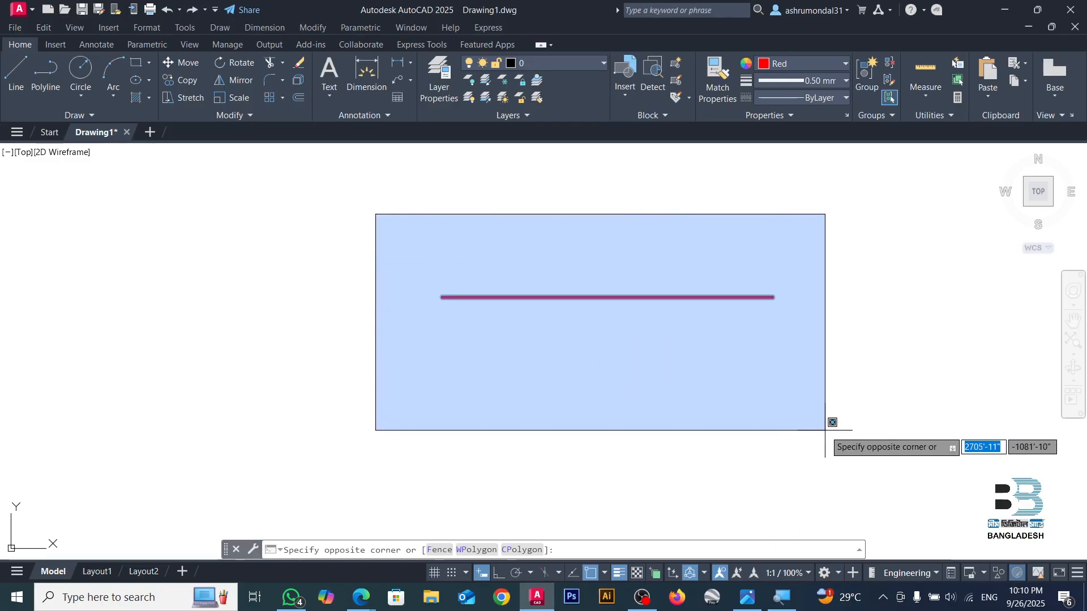
click(836, 432)
text(ro)
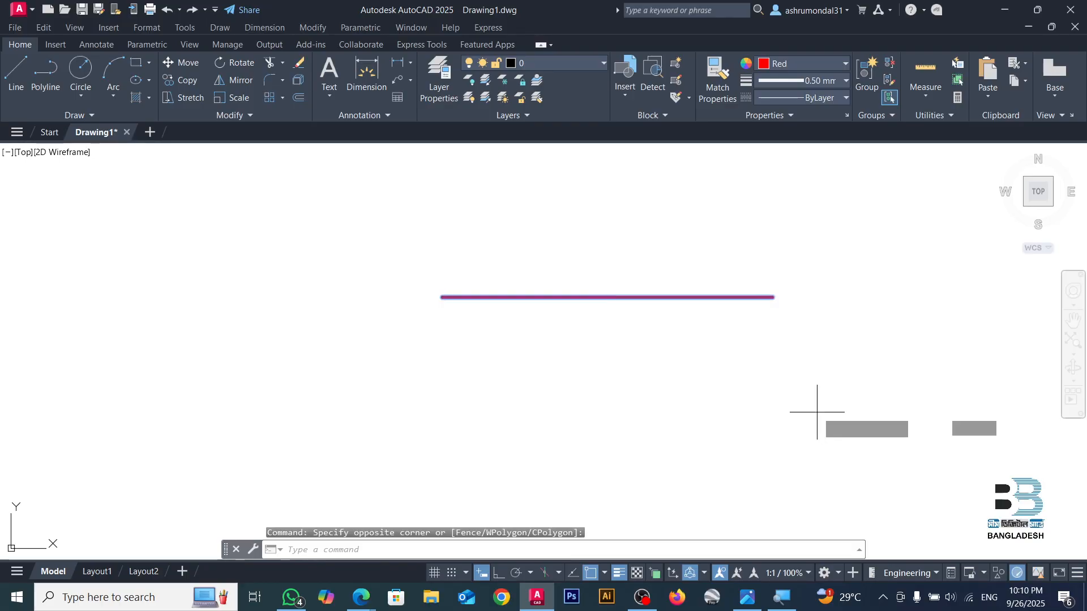
key(Return)
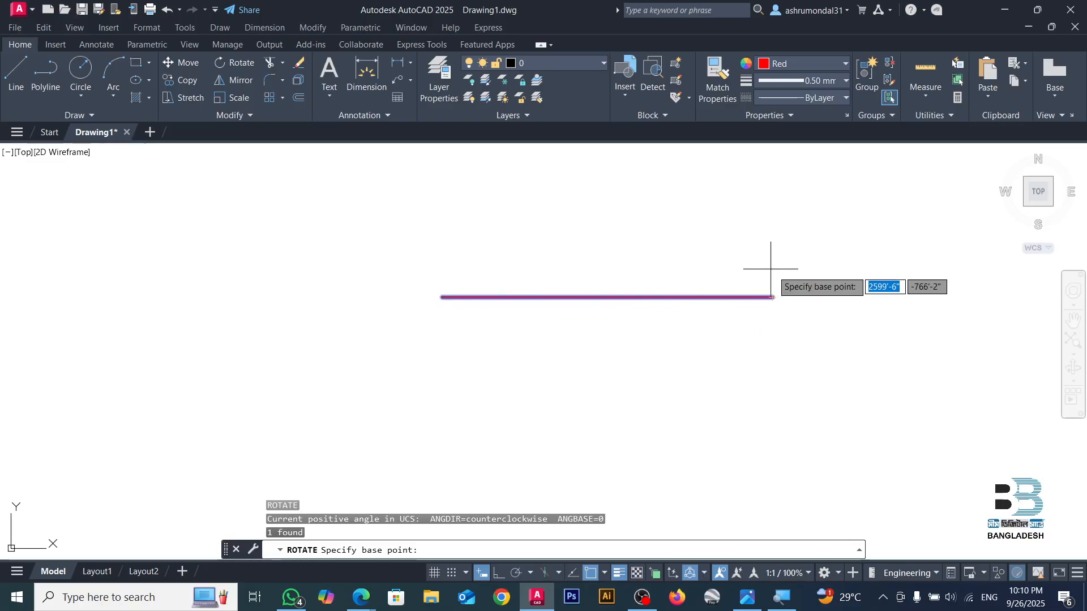
click(772, 297)
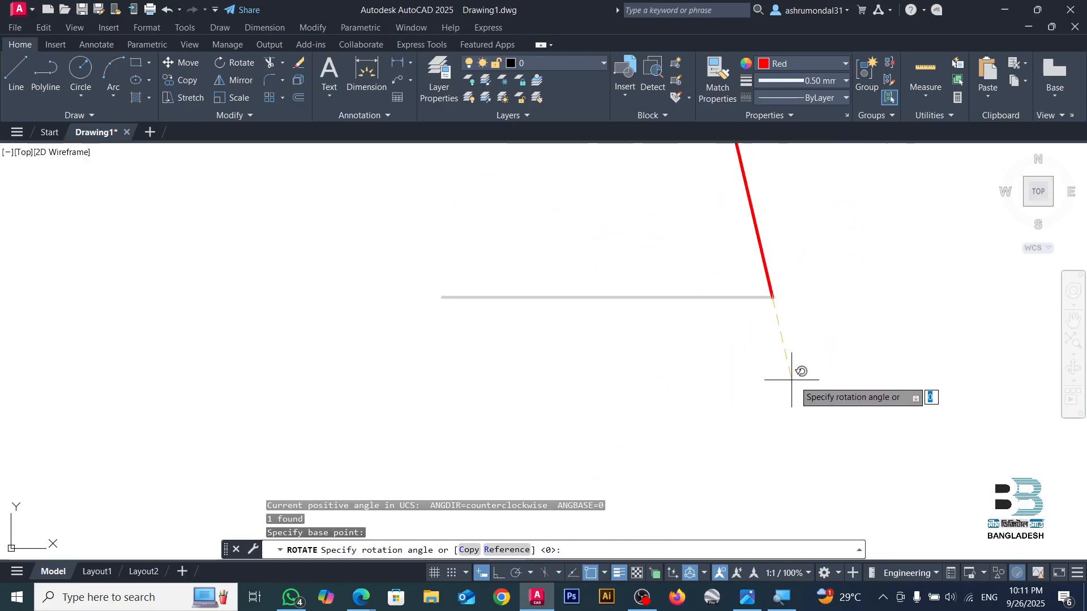
click(852, 369)
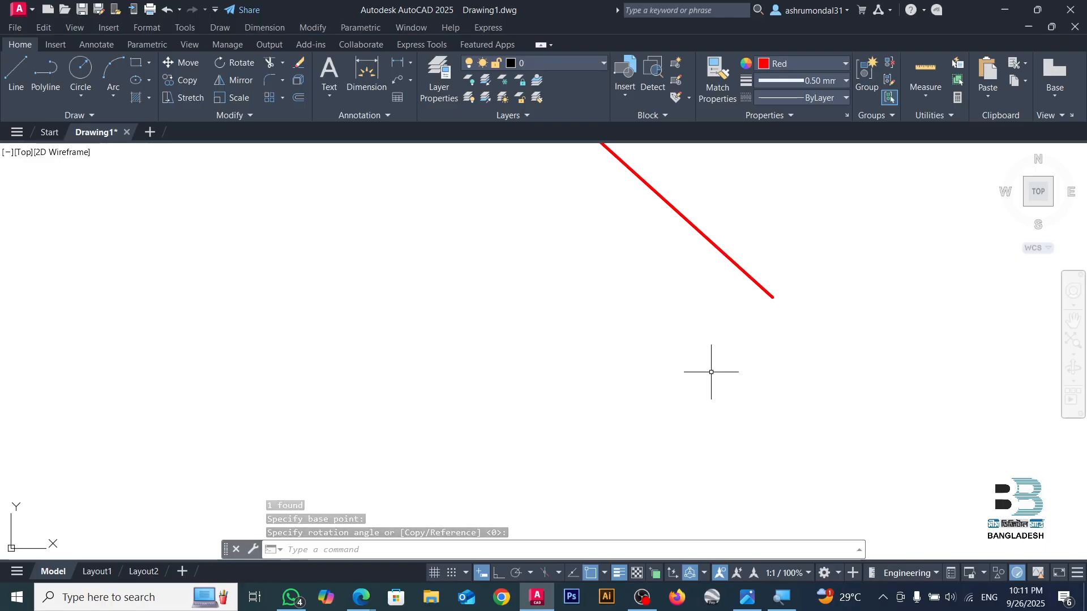
key(ctrl+z)
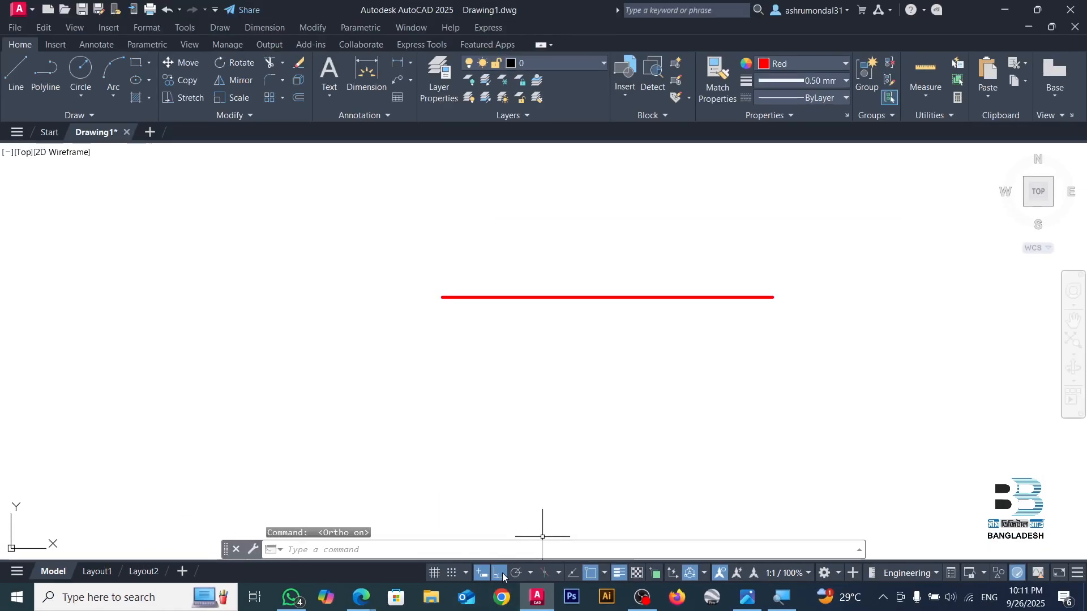
- Try to rotate the polyline about its right endpoint in right-angle steps with Ortho on, and cancel the rotation
click(413, 242)
click(809, 368)
text(ro)
key(Return)
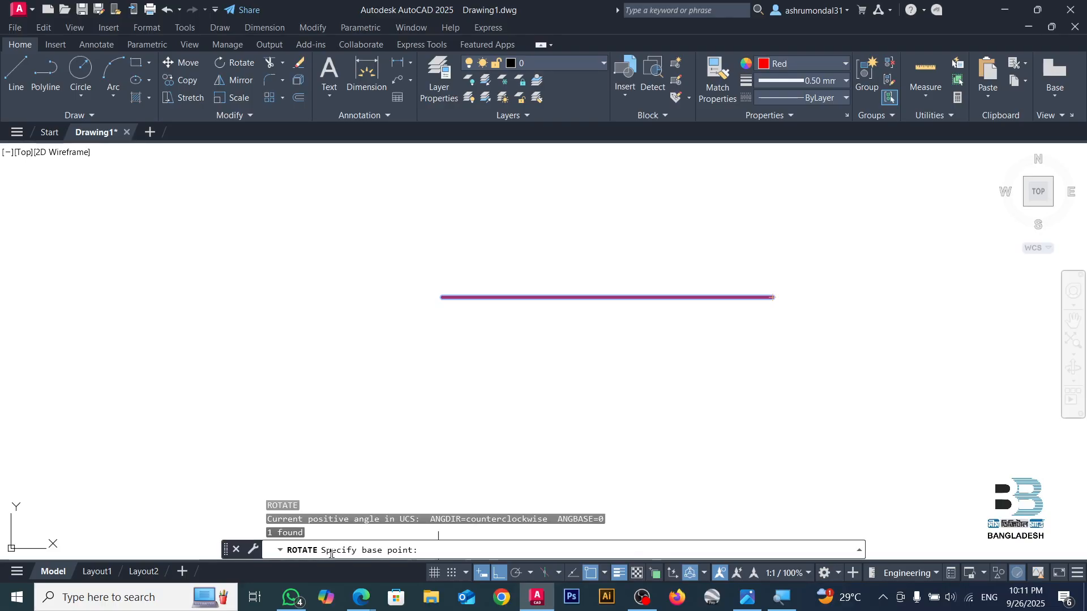
click(772, 297)
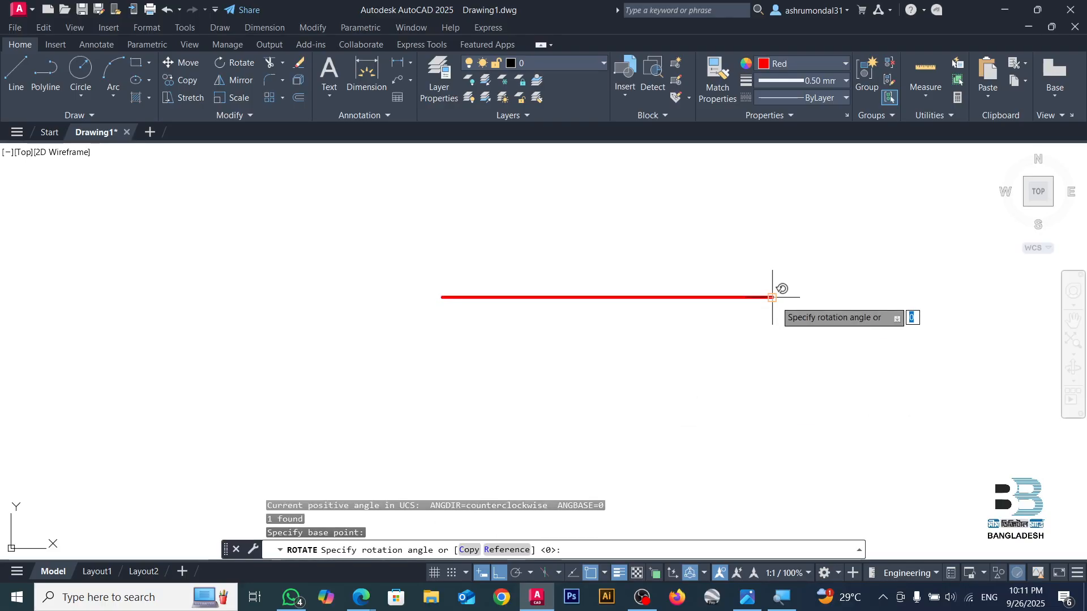
scroll(781, 340, down, 6)
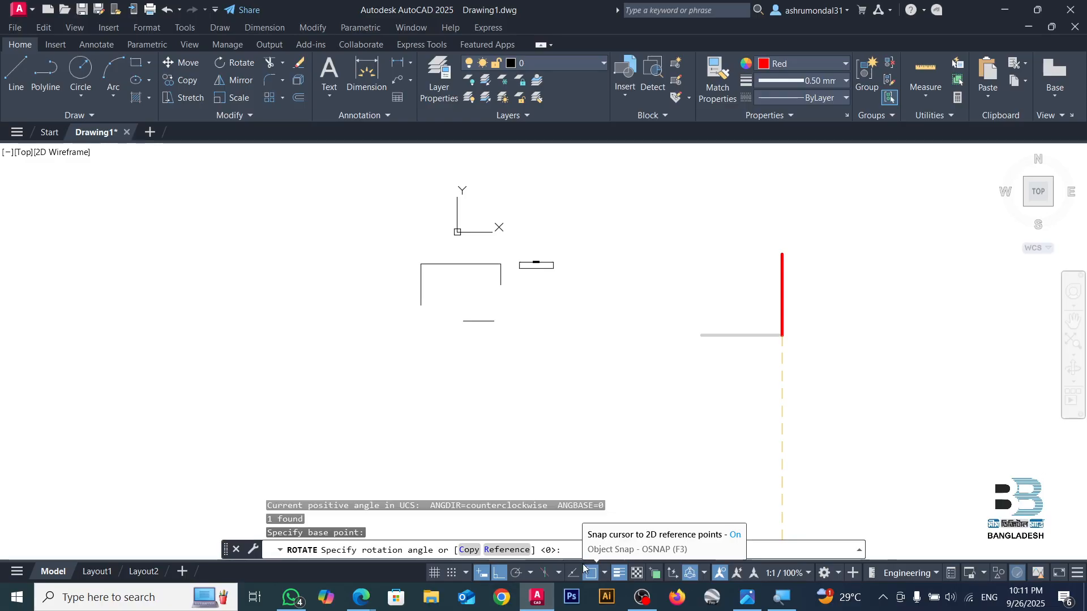
key(Escape)
key(Escape)
key(Escape)
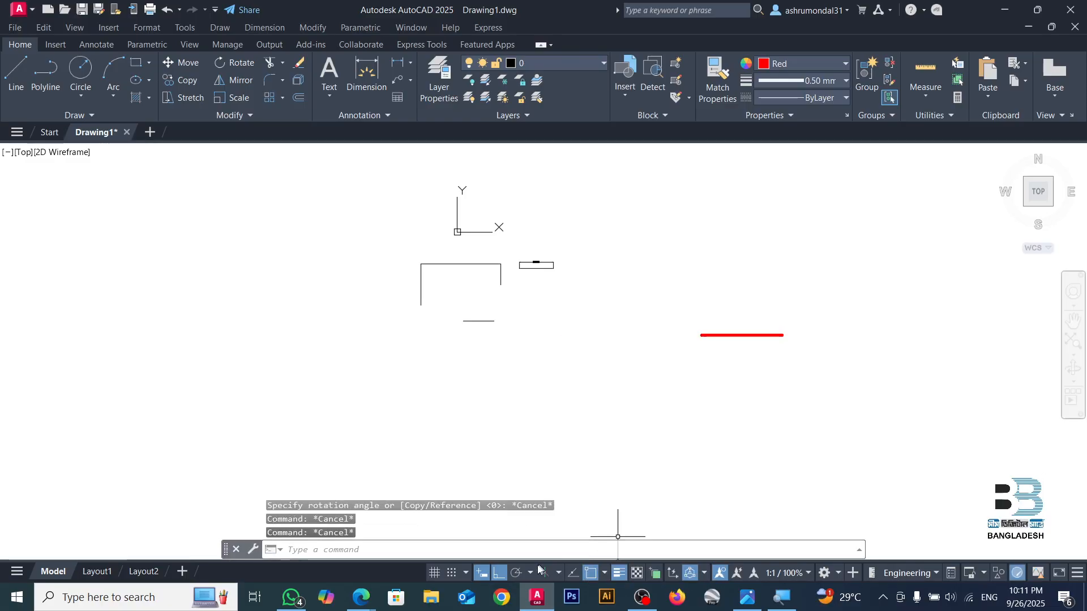
- Turn off Ortho mode and object snap
click(498, 574)
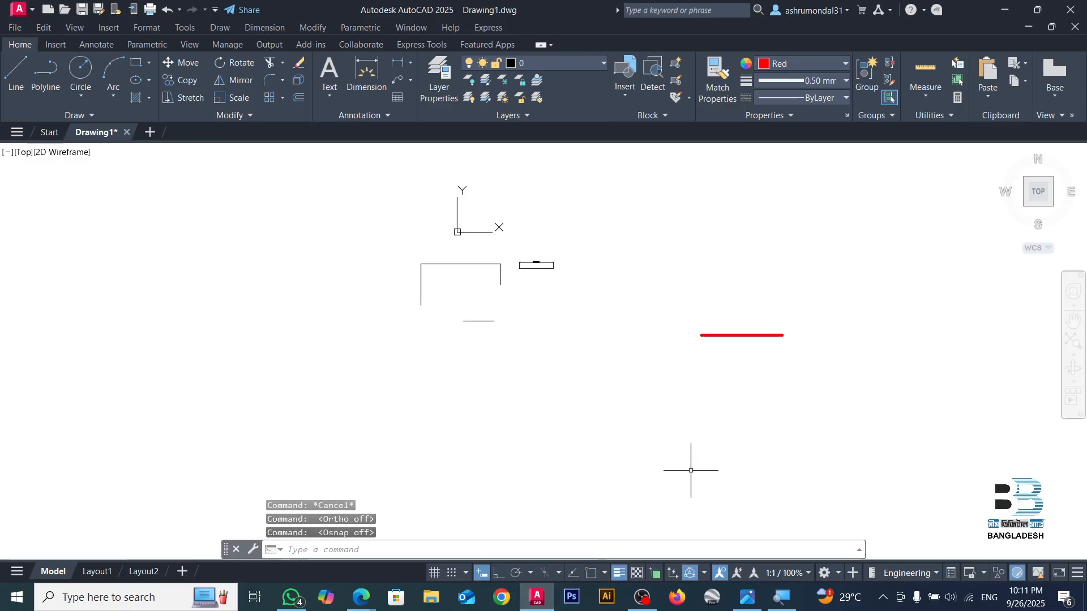
text(=)
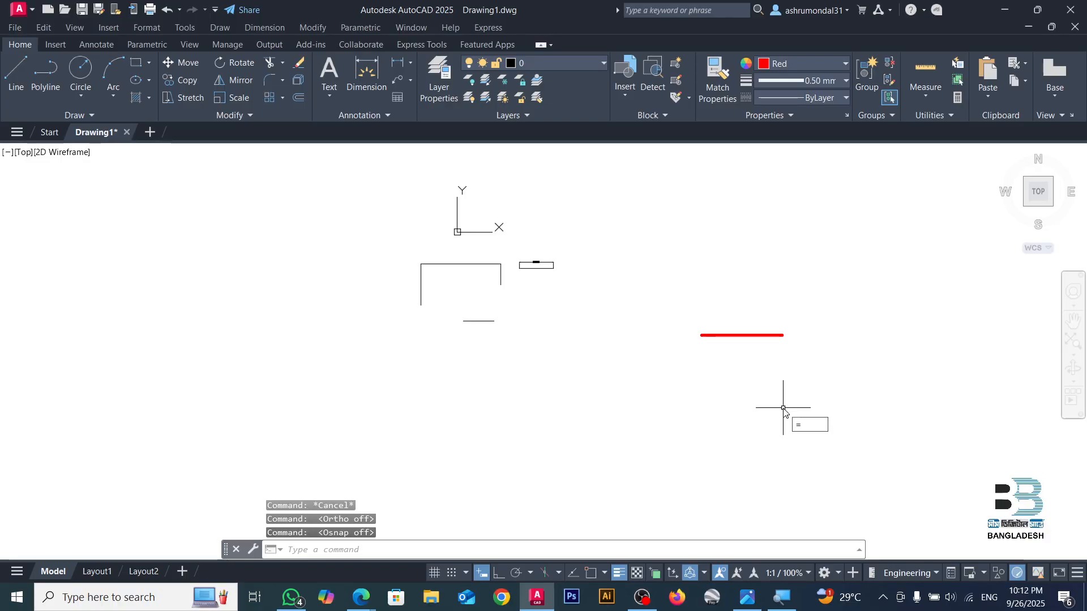
- Rotate the red polyline about its snapped left endpoint to slope up to the right, and undo the rotation
click(674, 311)
click(934, 440)
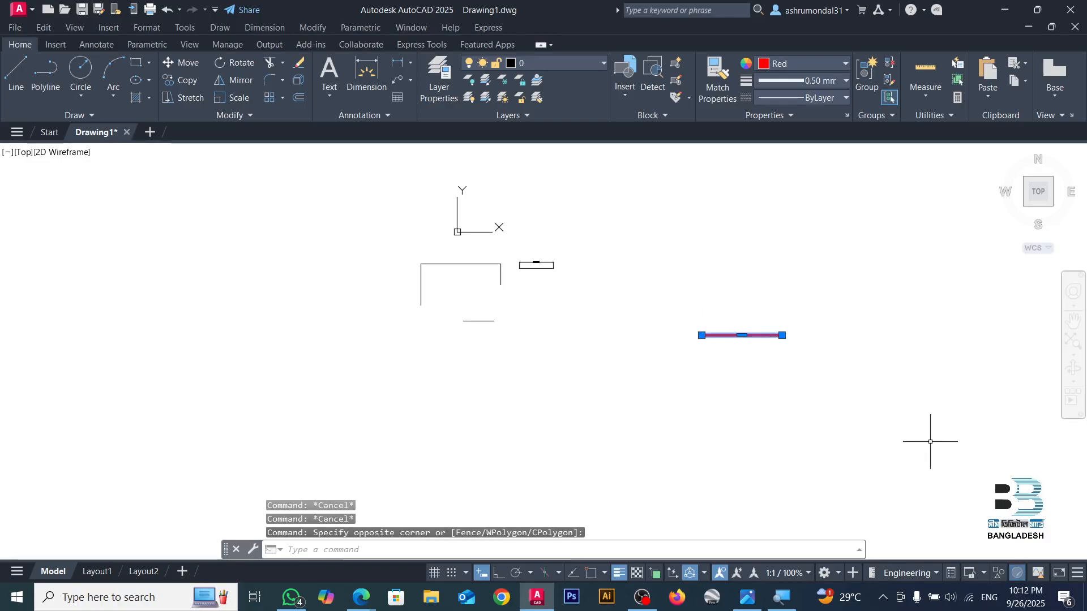
text(ro)
key(Return)
scroll(682, 318, up, 4)
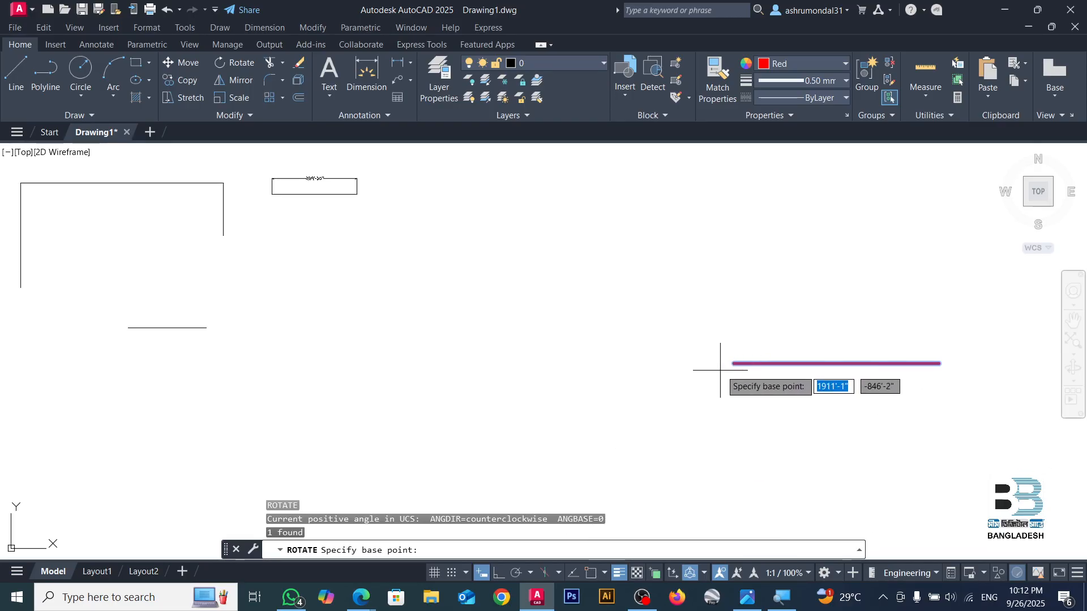
click(592, 572)
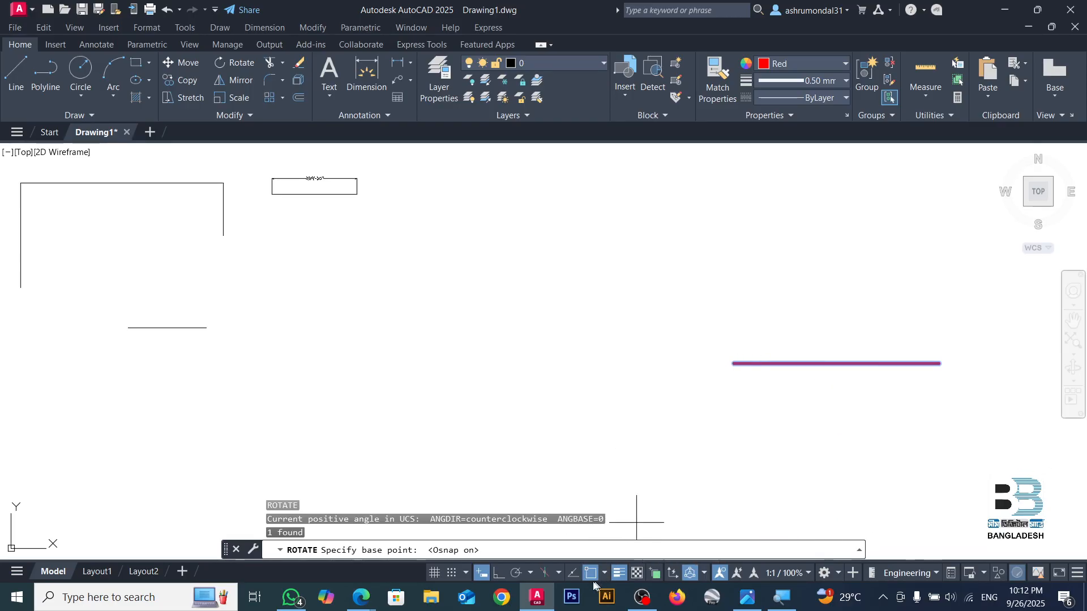
click(734, 363)
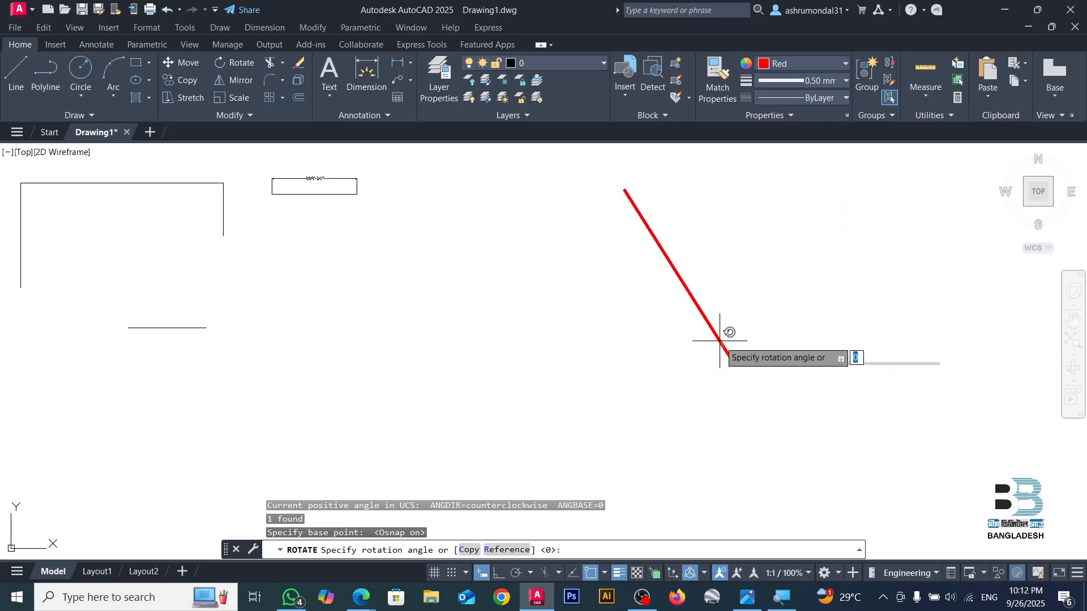
click(779, 294)
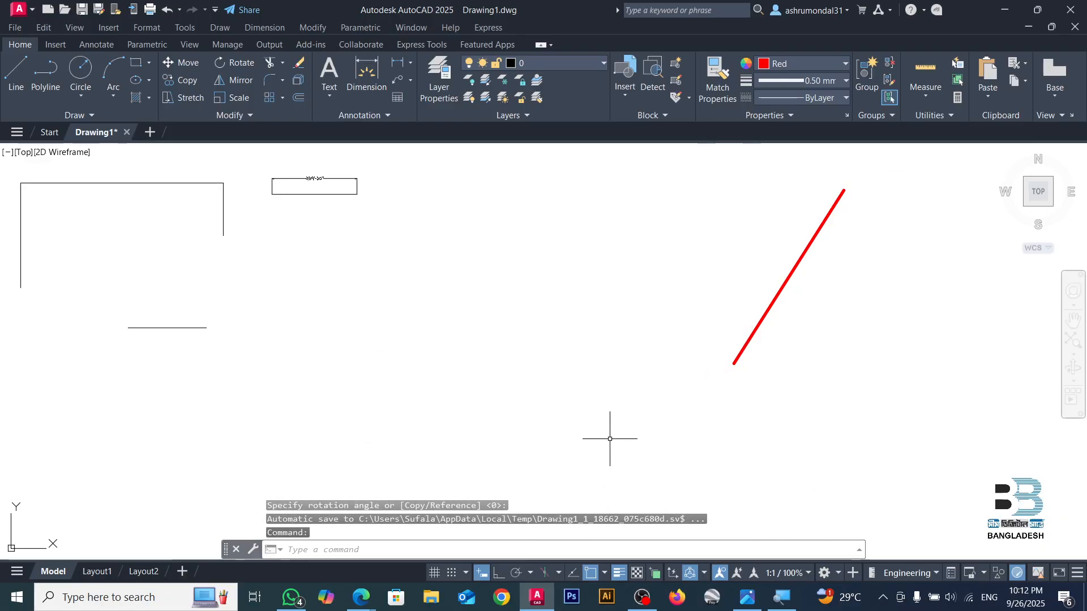
key(ctrl+z)
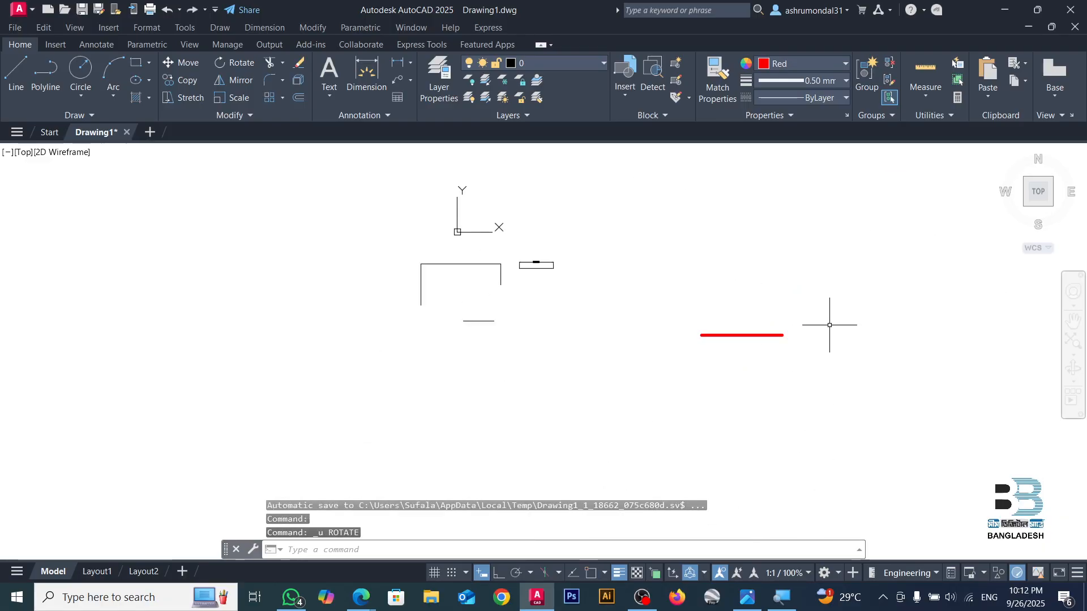
- Turn on object snap and rotate the red polyline about its left endpoint so it slopes down to the right
click(842, 295)
text(ro)
key(Return)
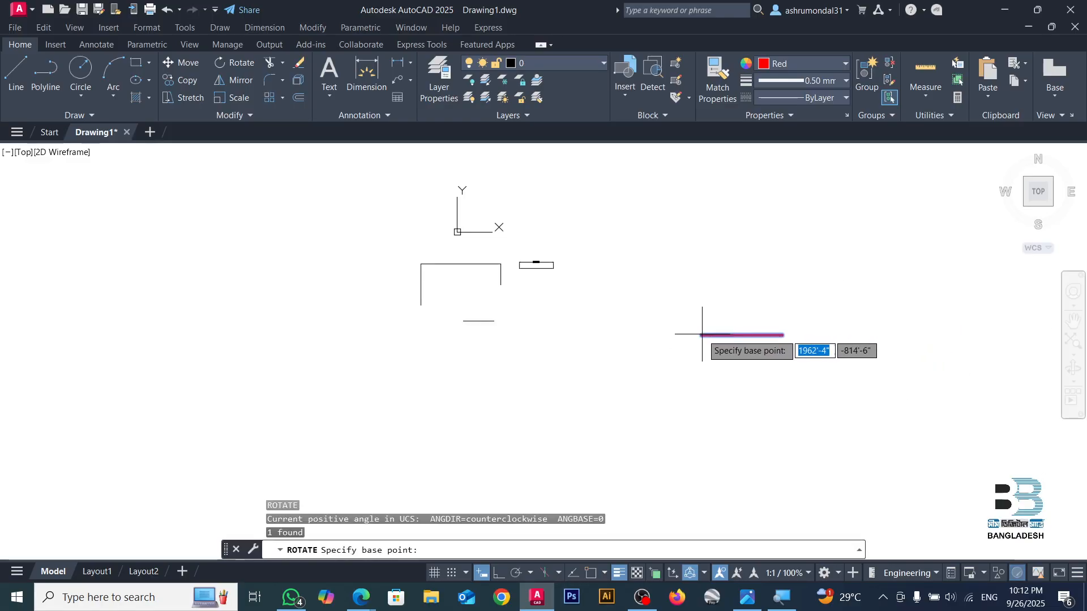
key(F3)
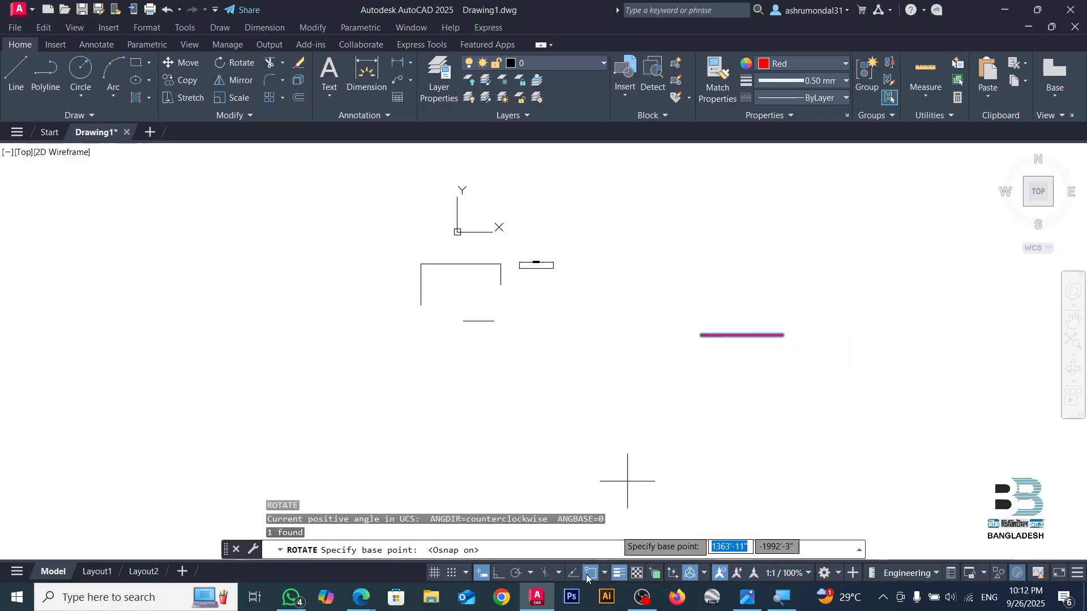
click(702, 335)
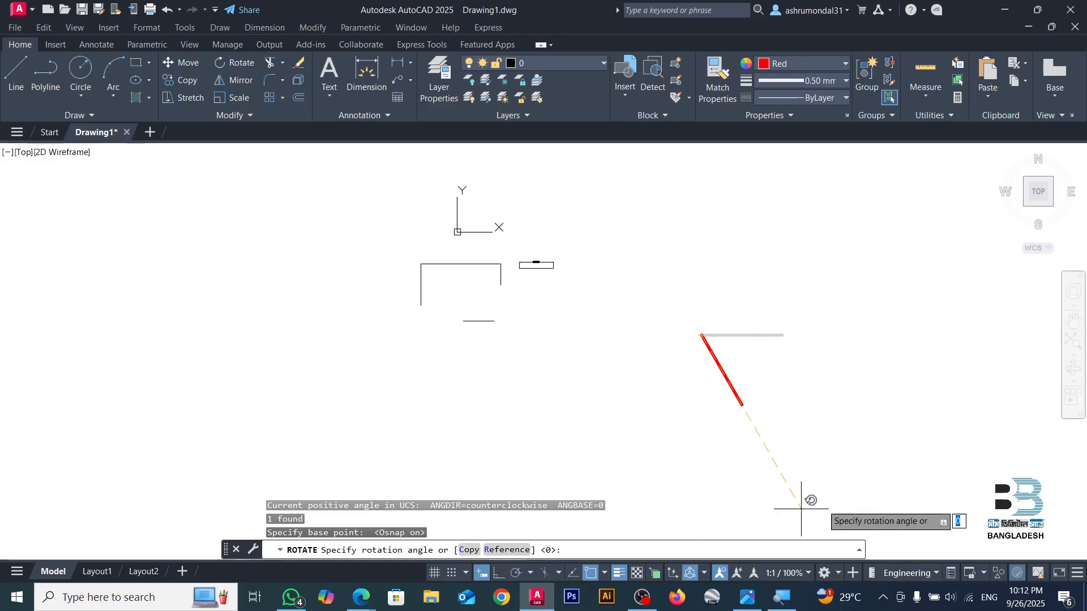
click(759, 377)
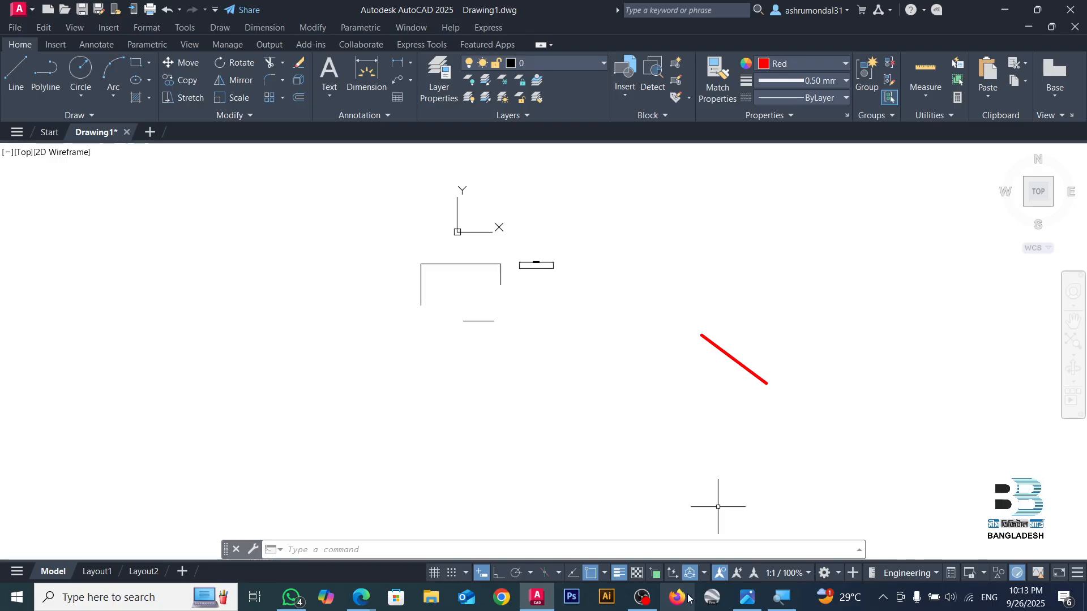
- Switch to the course outline image in Photos and review the Modify toolbar and Status bar topics
click(747, 597)
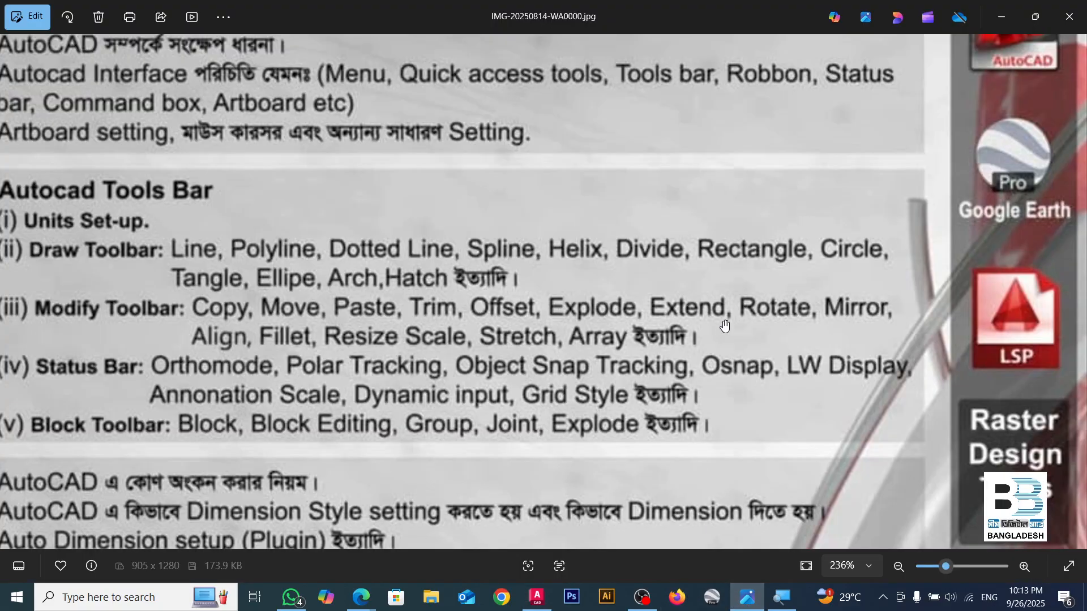
scroll(725, 326, down, 2)
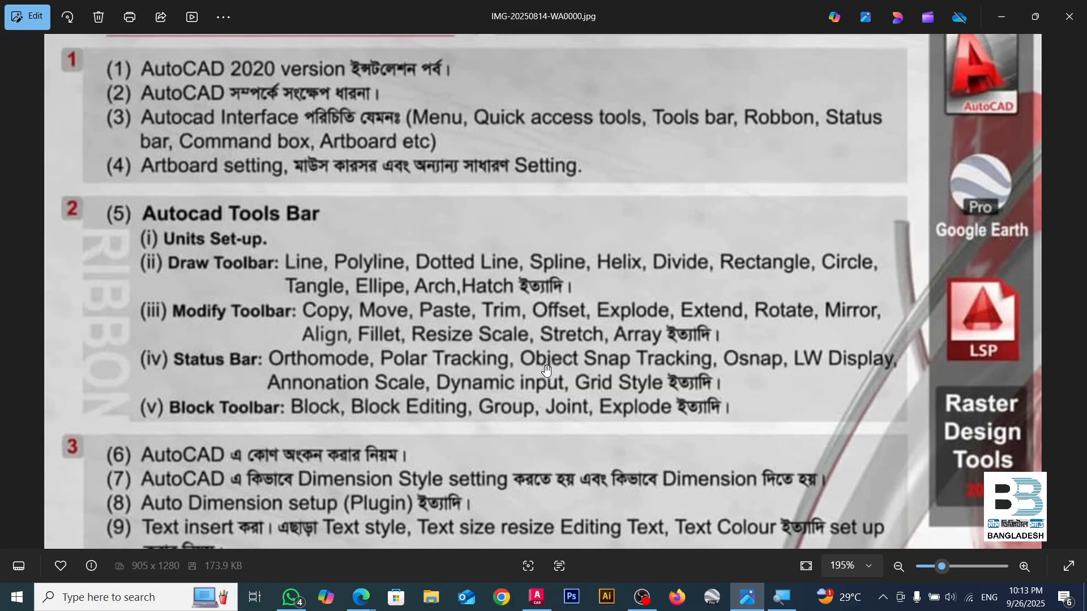
click(641, 597)
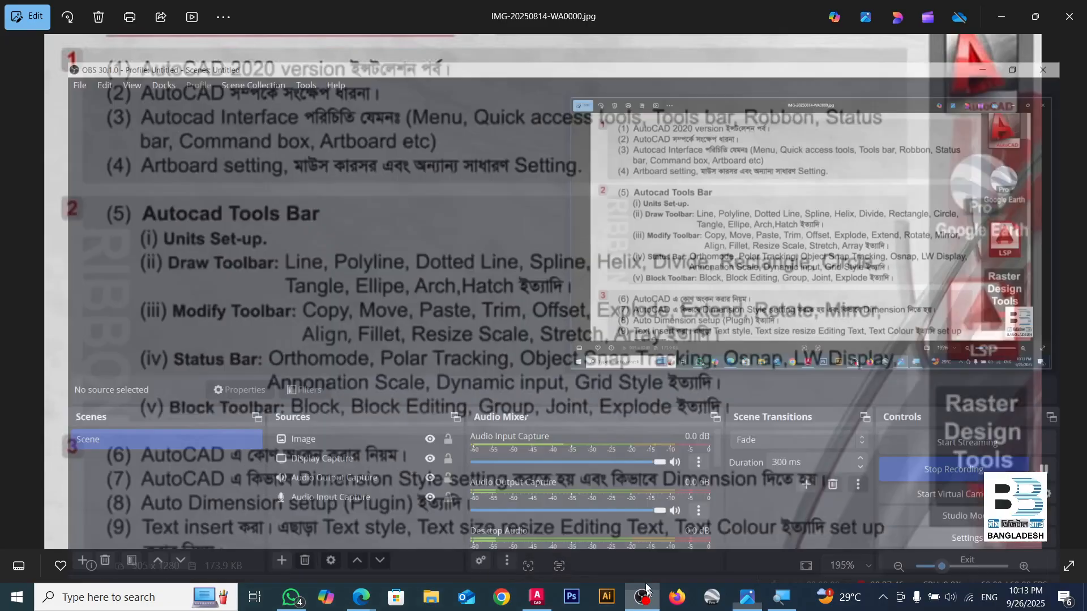